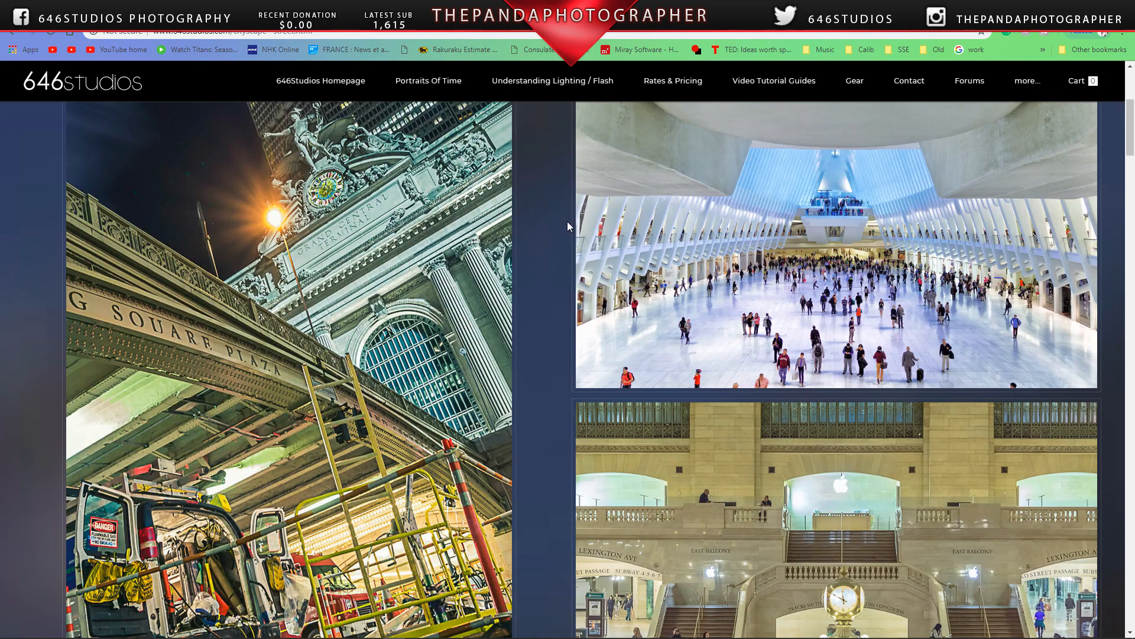
# Step: Examine the published Cityscape / Street gallery, focusing on vertical alignment in the row with the curved building, tram tracks and street close-up photos
pyautogui.scroll(-6, 566, 221)
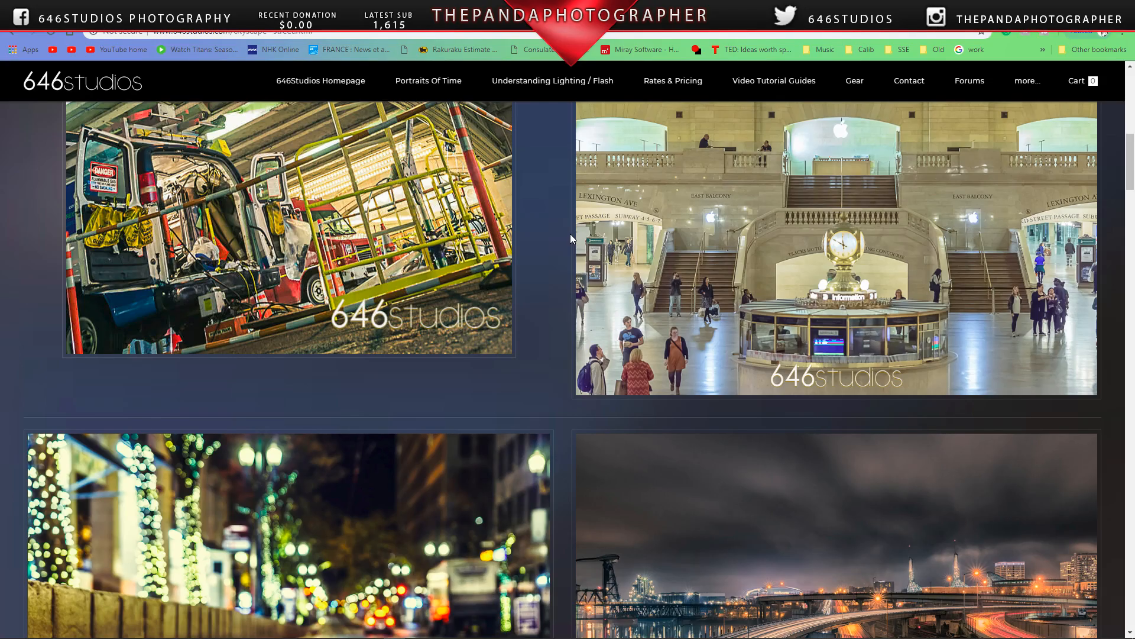
pyautogui.scroll(10, 651, 275)
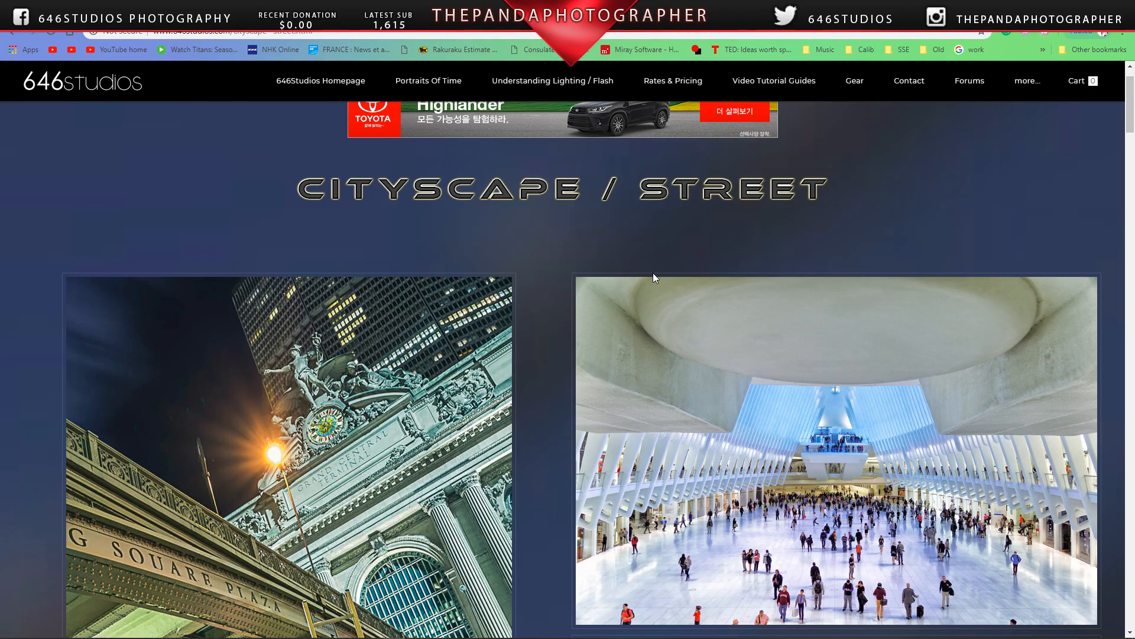
pyautogui.scroll(-15, 653, 278)
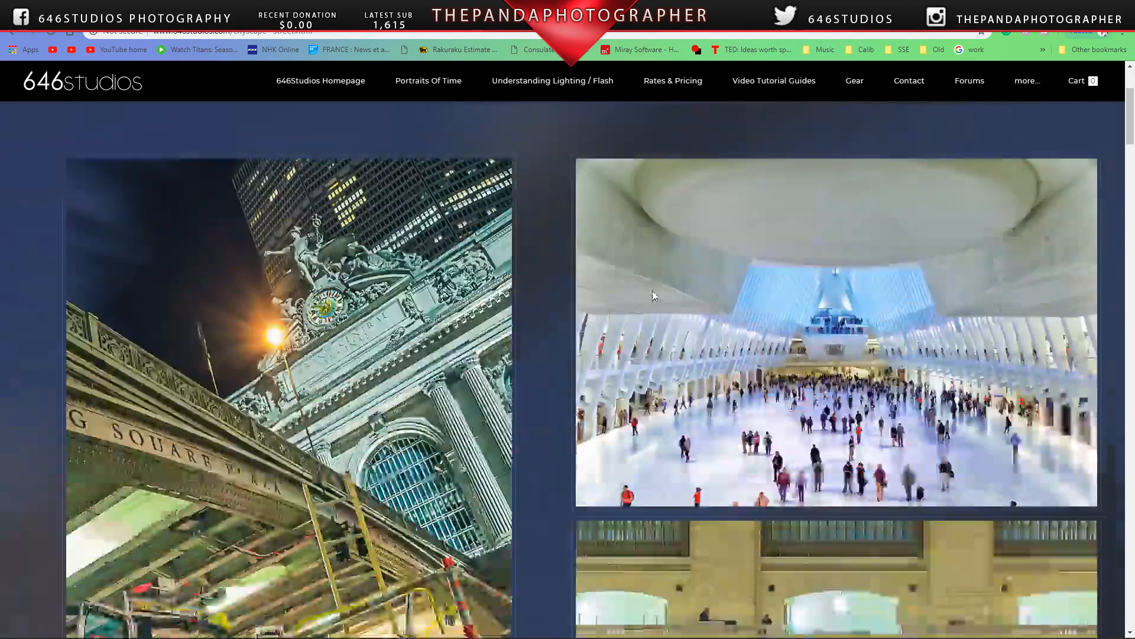
pyautogui.scroll(-3, 650, 303)
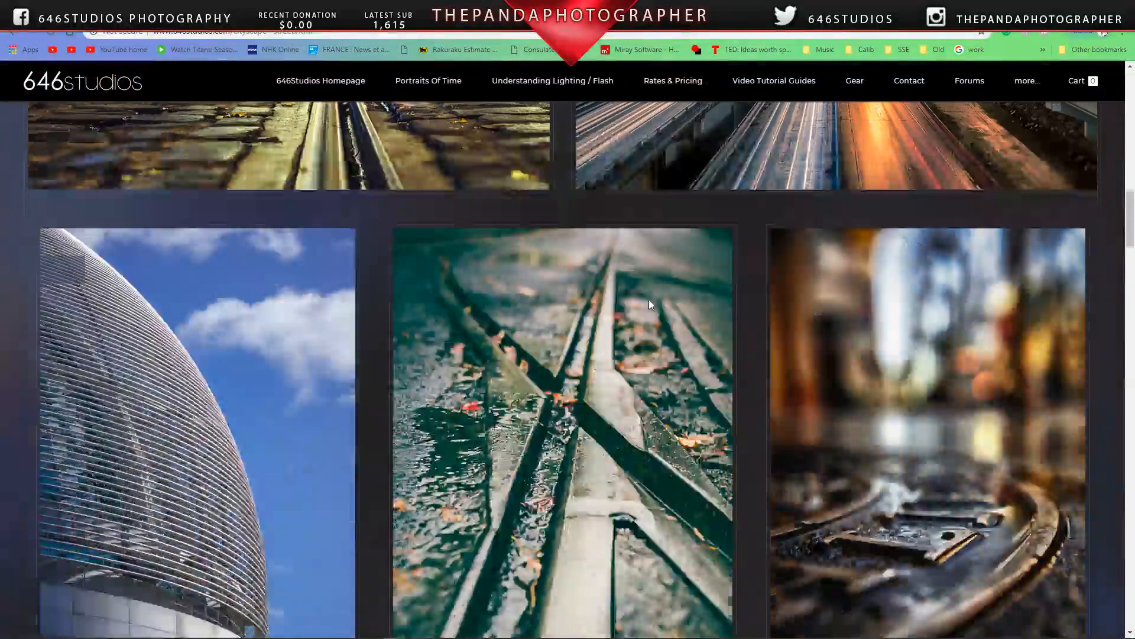
pyautogui.scroll(-2, 647, 301)
pyautogui.scroll(-1, 647, 305)
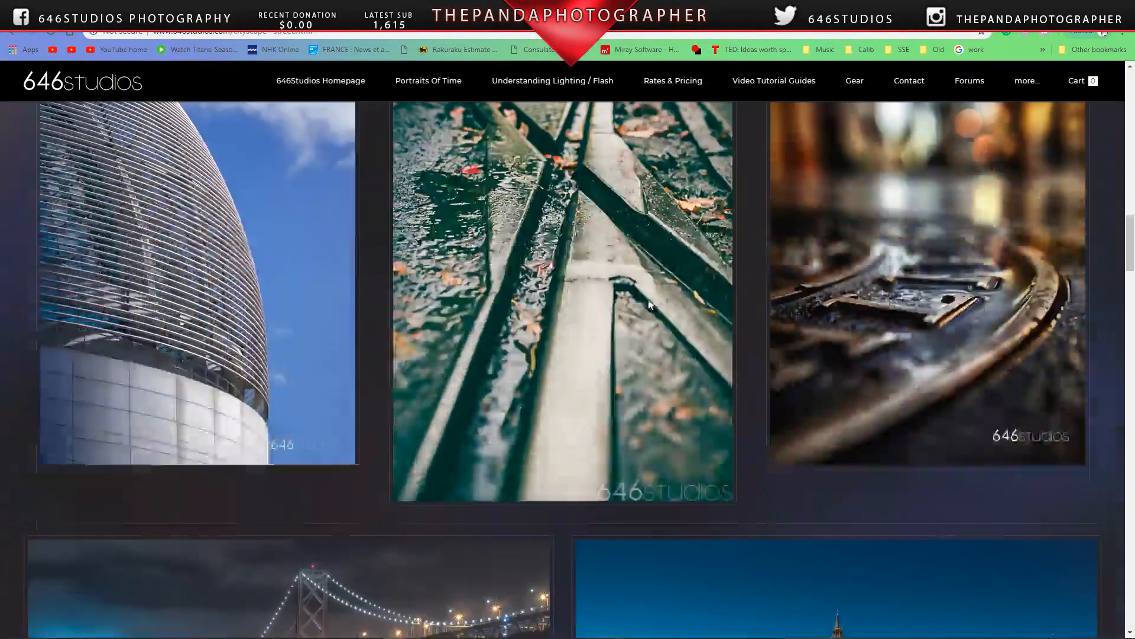
pyautogui.scroll(-1, 649, 299)
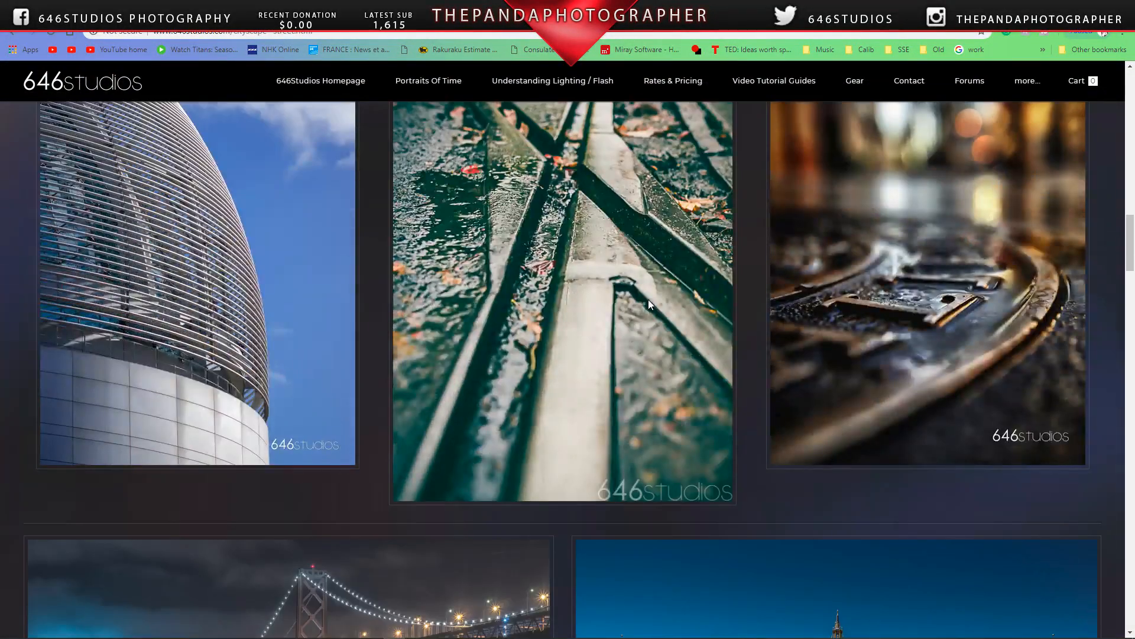
pyautogui.scroll(3, 648, 299)
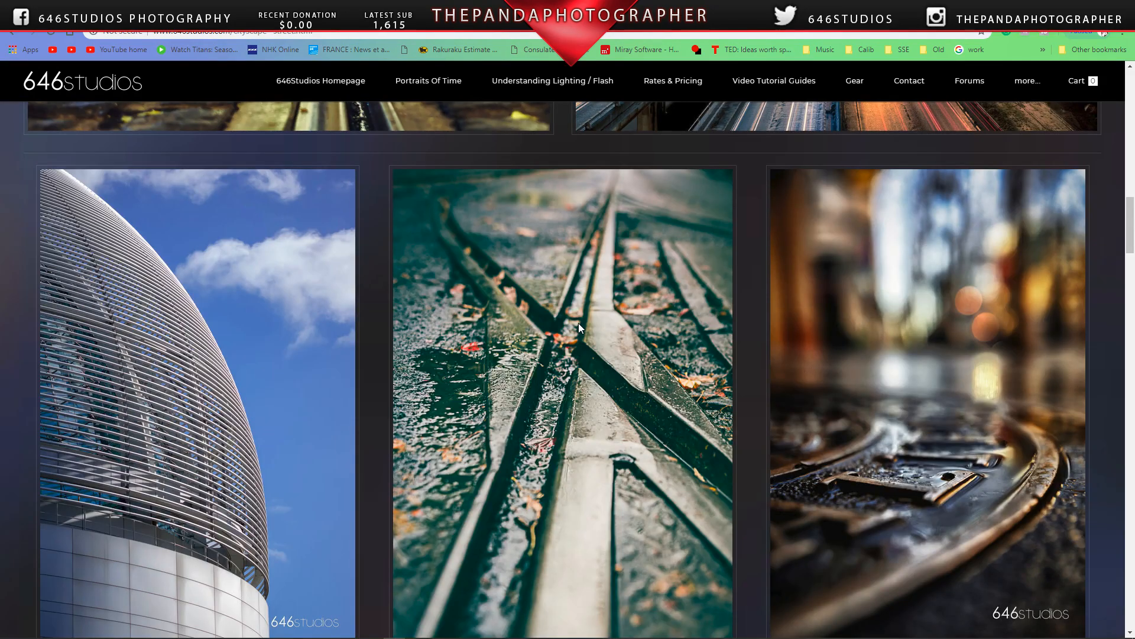
pyautogui.scroll(-4, 579, 323)
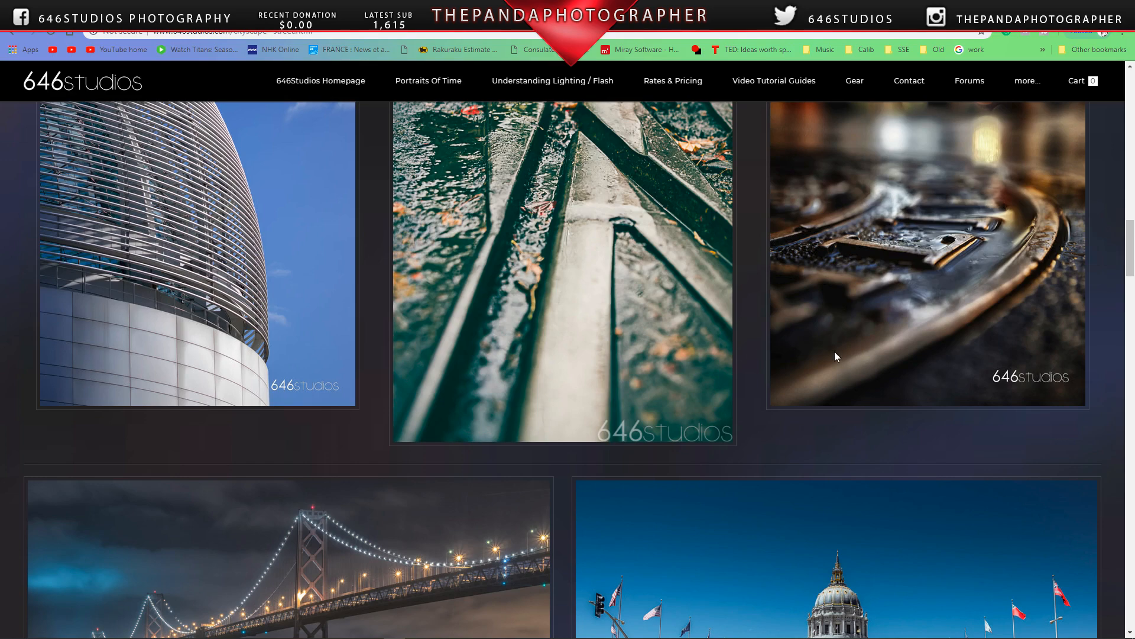
pyautogui.scroll(6, 810, 414)
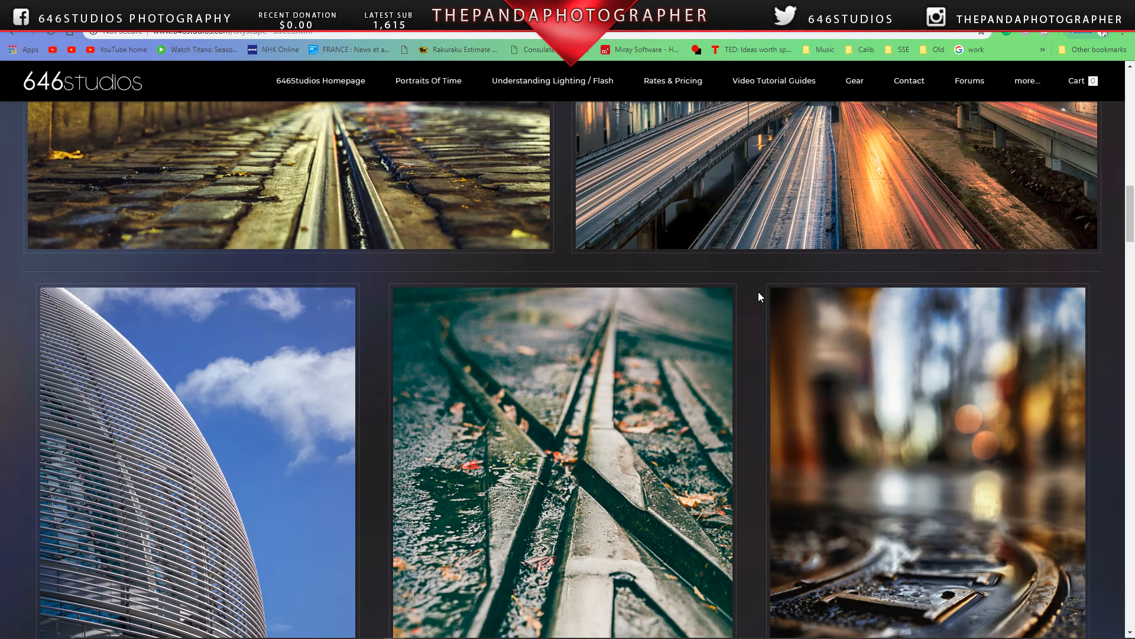
# Step: Return from the live page to the site editor and set the curved building photo's top margin to 10
pyautogui.hotkey('ctrl', 'w')
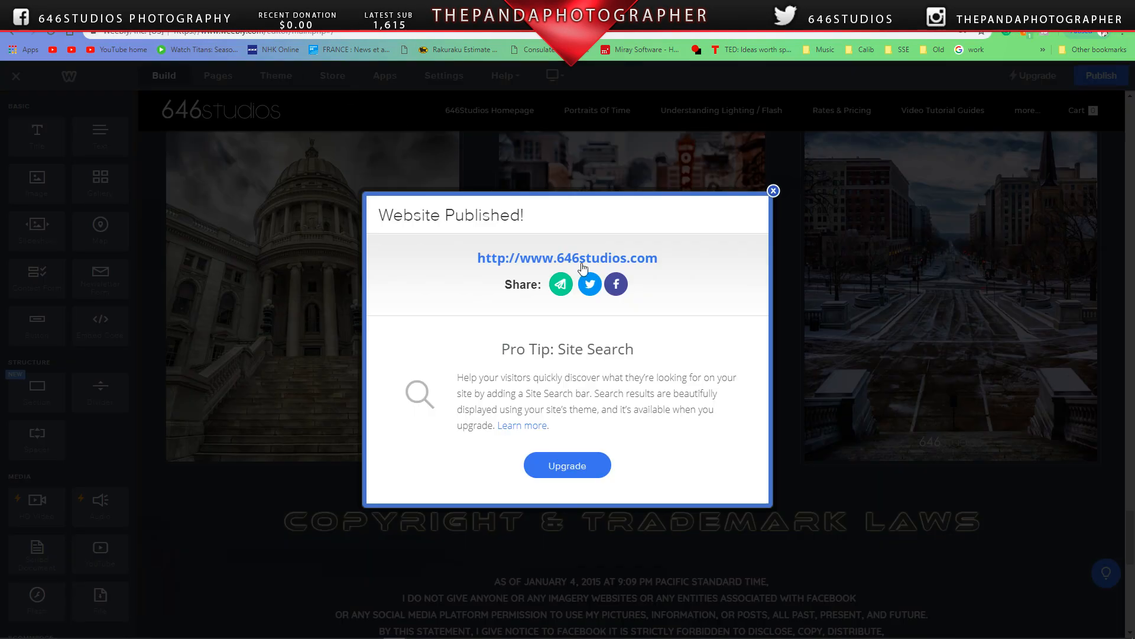
pyautogui.click(773, 190)
pyautogui.scroll(1, 548, 224)
pyautogui.scroll(20, 550, 225)
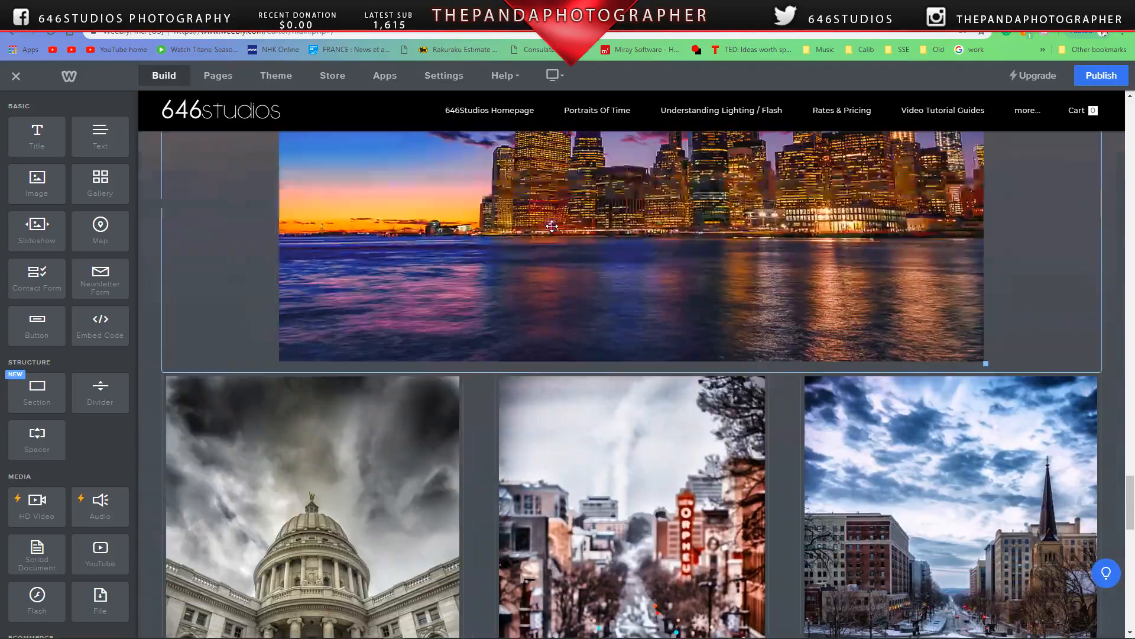
pyautogui.scroll(10, 583, 235)
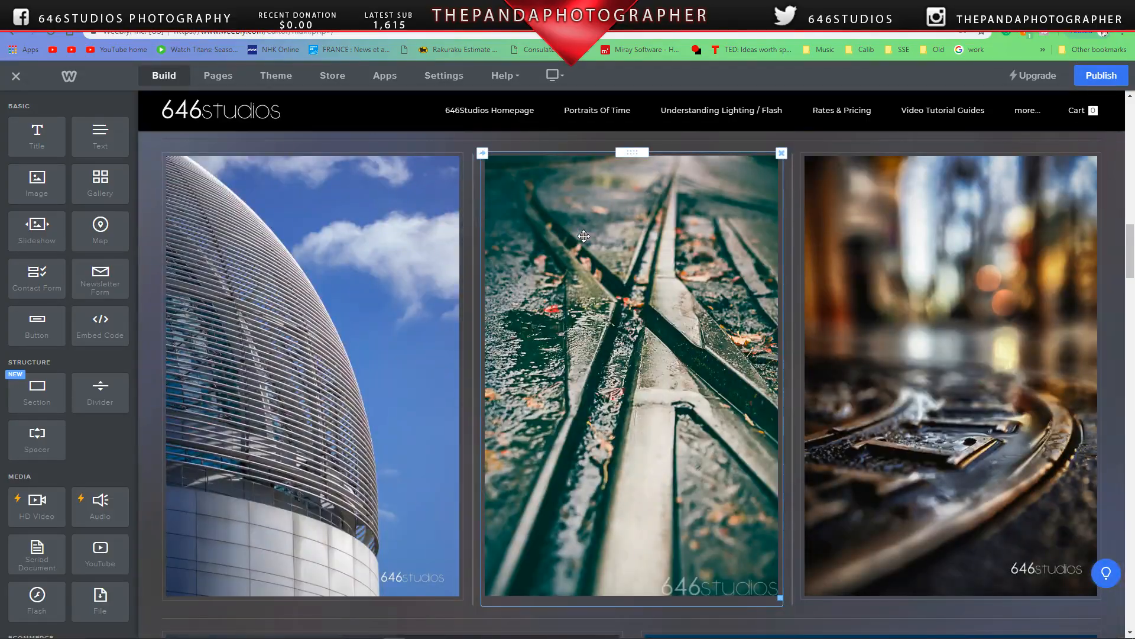
pyautogui.click(419, 219)
pyautogui.click(356, 289)
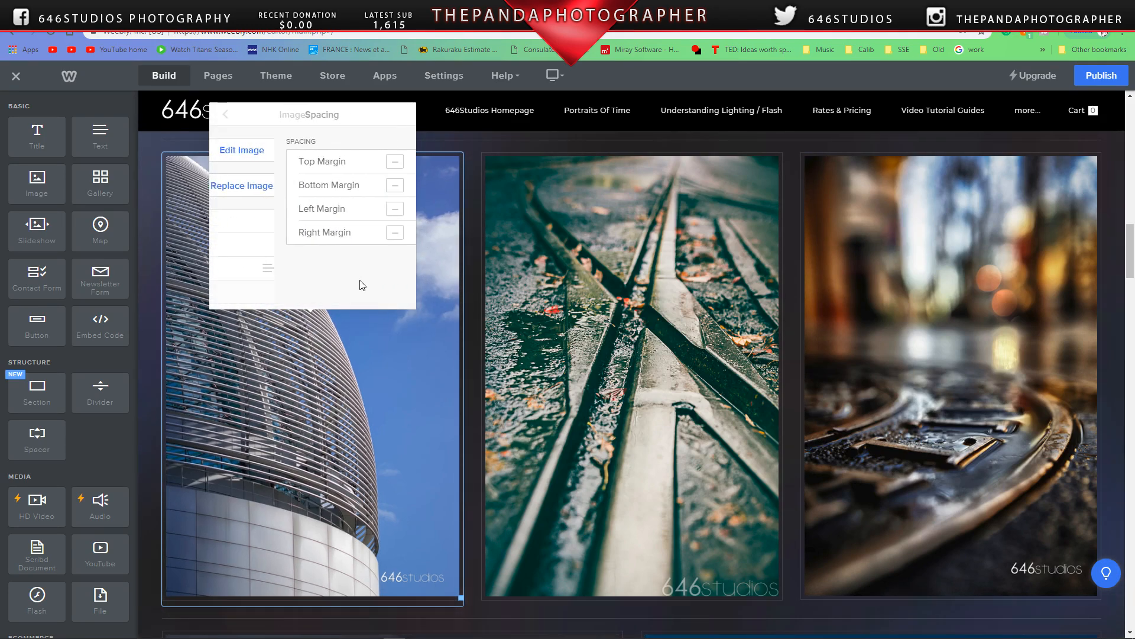
pyautogui.click(383, 162)
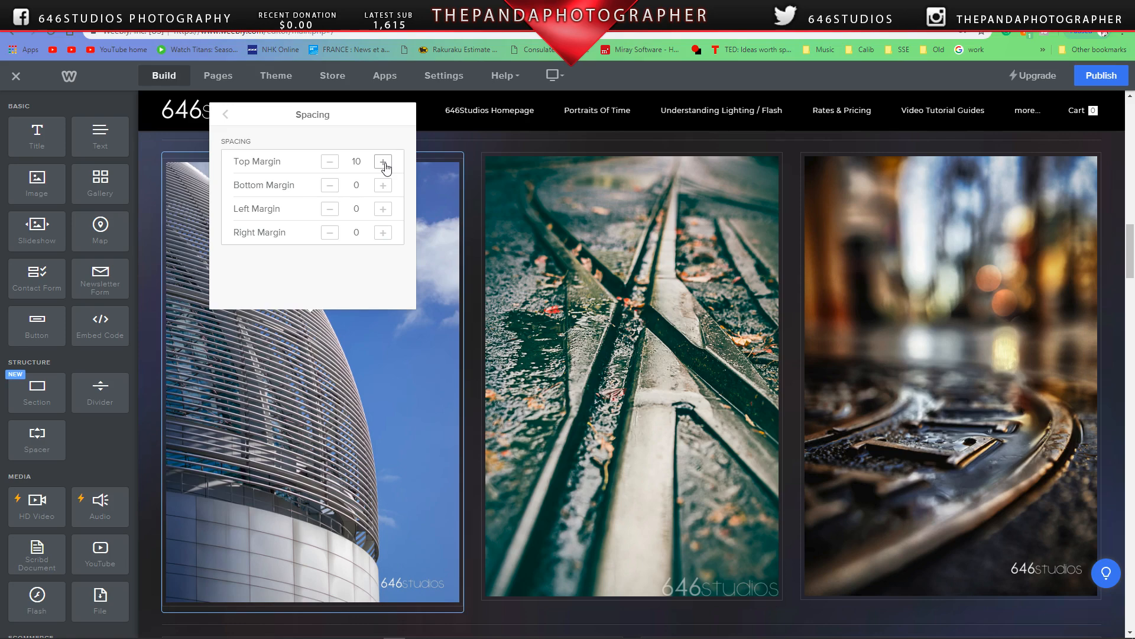
# Step: Set the top margin of the blurred-background street close-up photo in the same row to 10
pyautogui.click(940, 279)
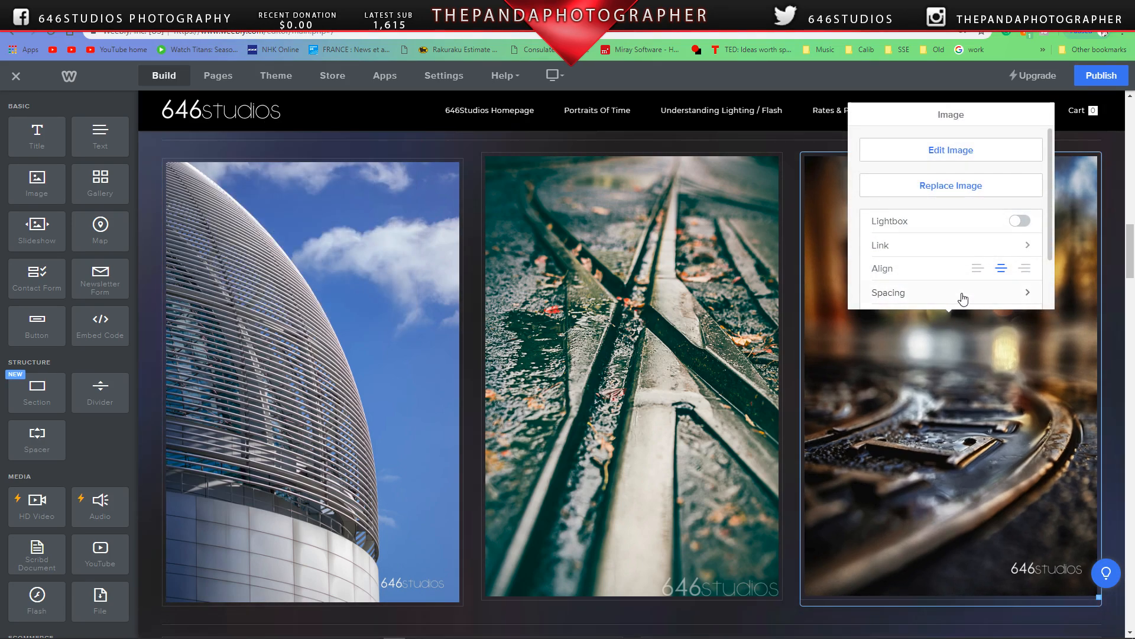
pyautogui.click(963, 294)
pyautogui.click(1021, 162)
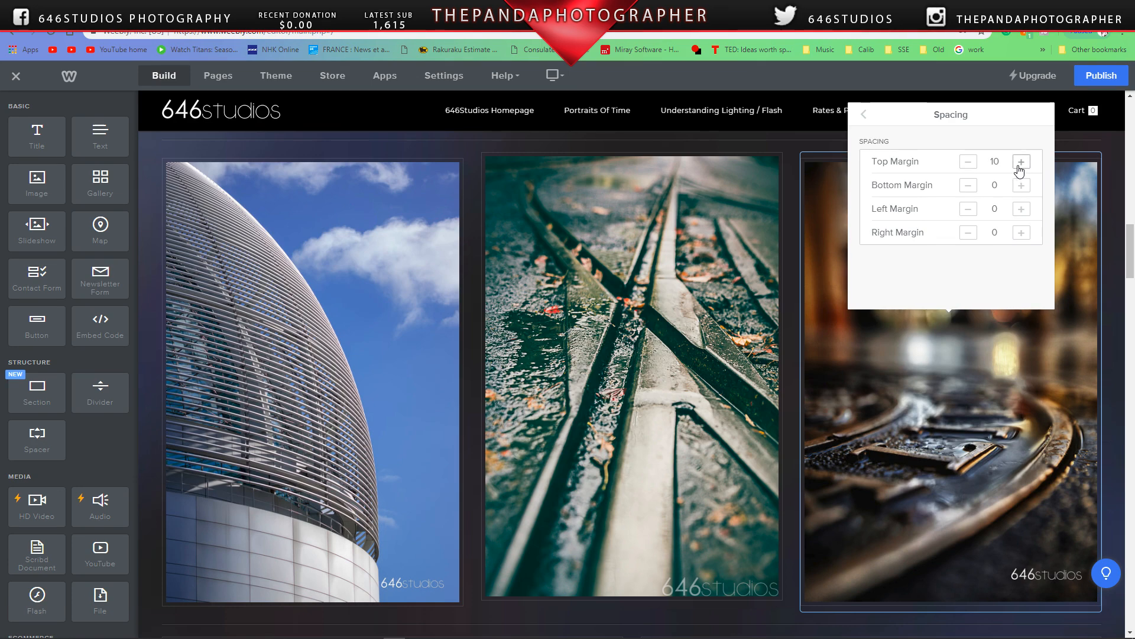
# Step: Publish the site and reload the live gallery page to check the spacing of the three-photo row
pyautogui.click(1101, 76)
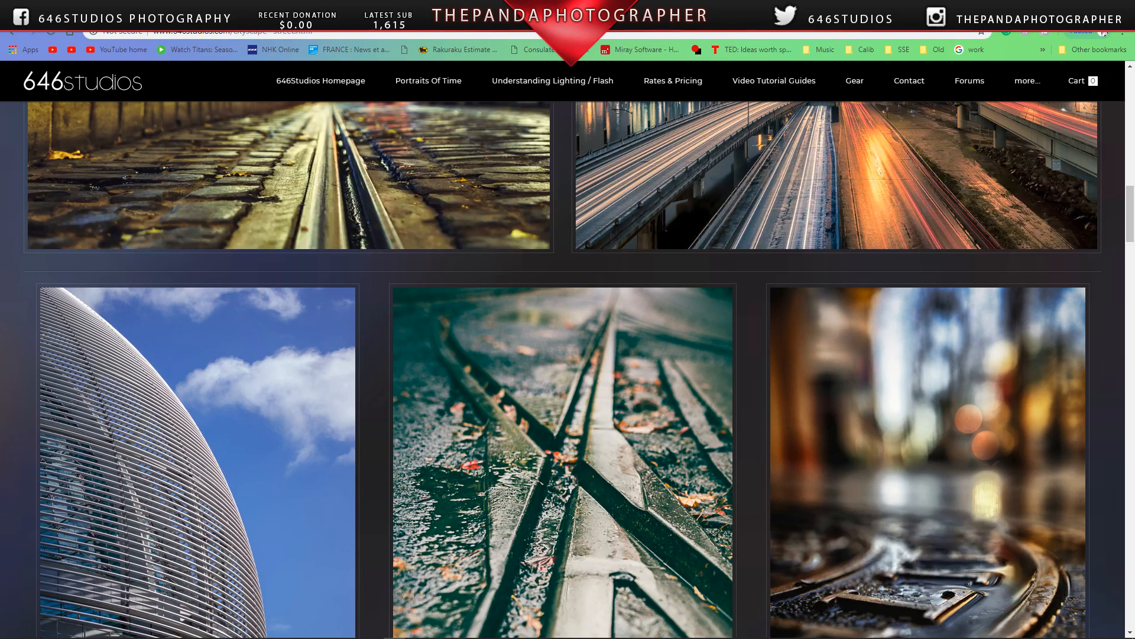
pyautogui.click(51, 31)
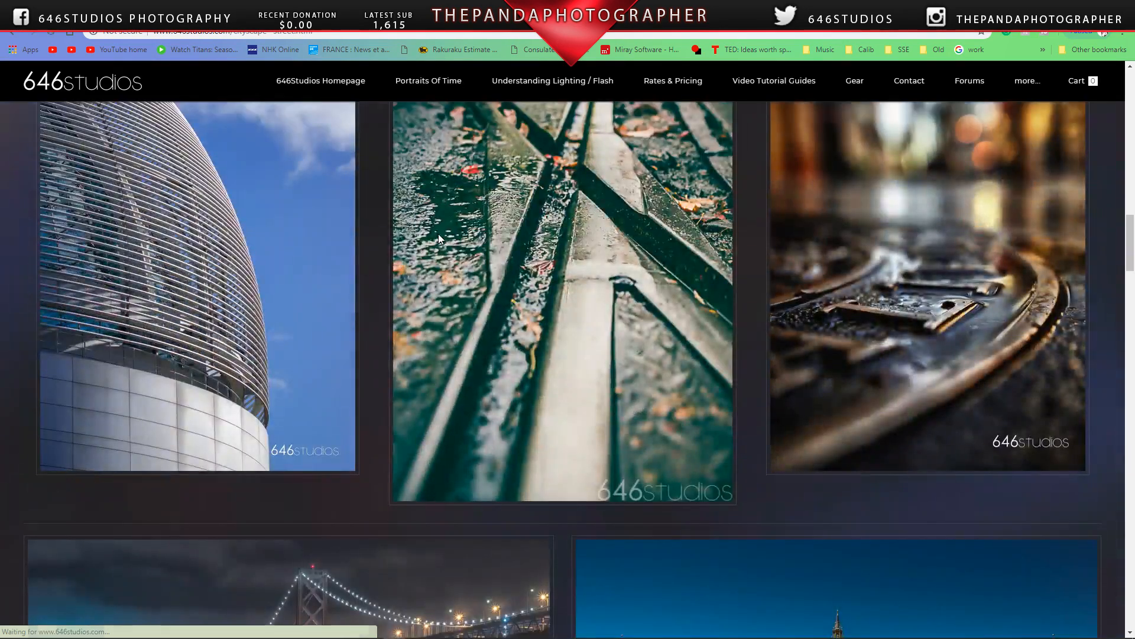
pyautogui.scroll(-2, 439, 235)
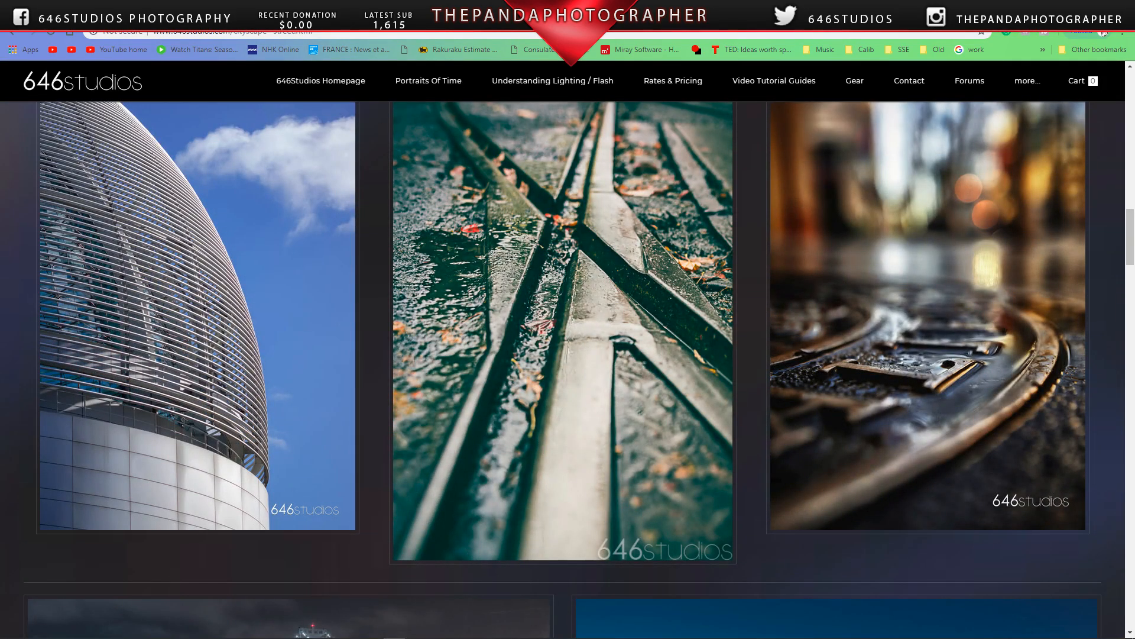
# Step: Return to the site editor and increase the street close-up photo's top margin further, past 20
pyautogui.hotkey('ctrl', 'w')
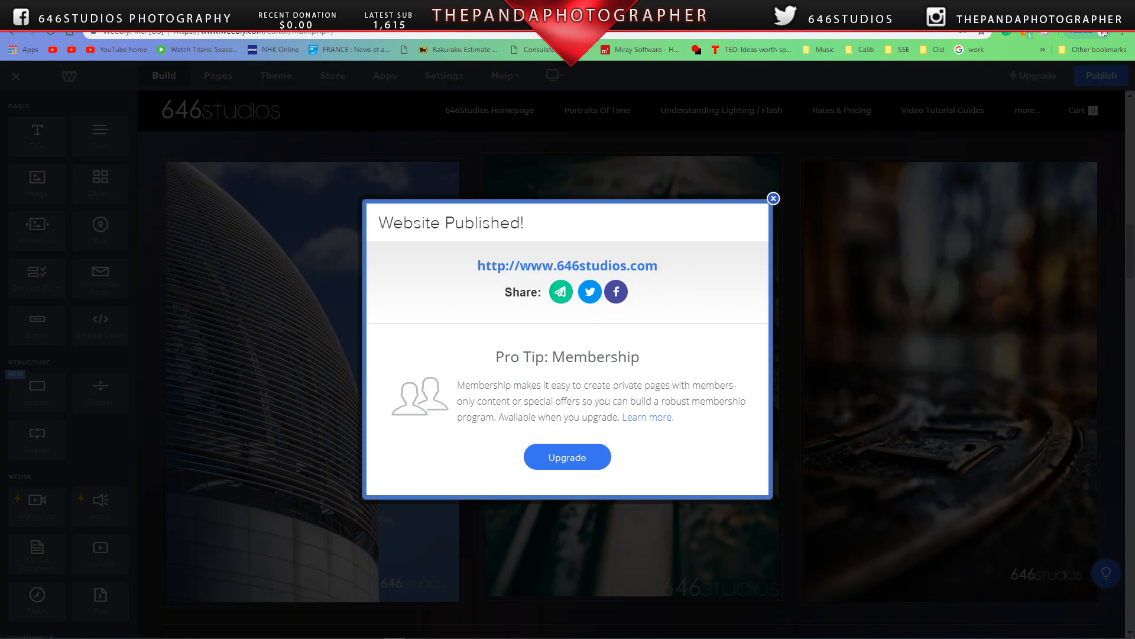
pyautogui.click(772, 197)
pyautogui.click(823, 283)
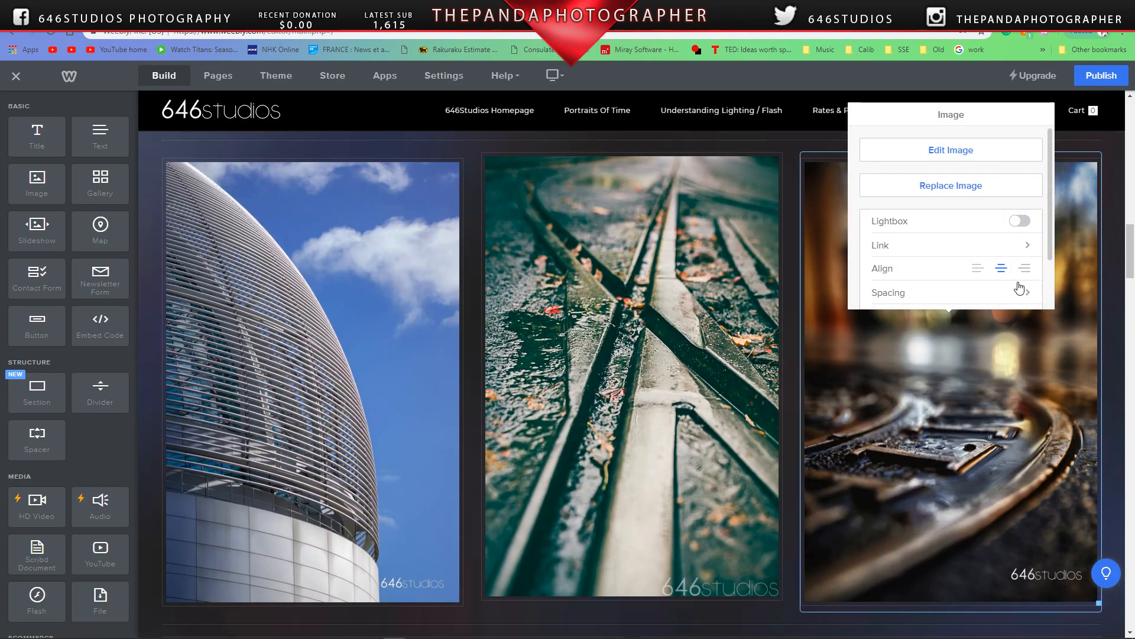
pyautogui.click(1016, 292)
pyautogui.click(1021, 162)
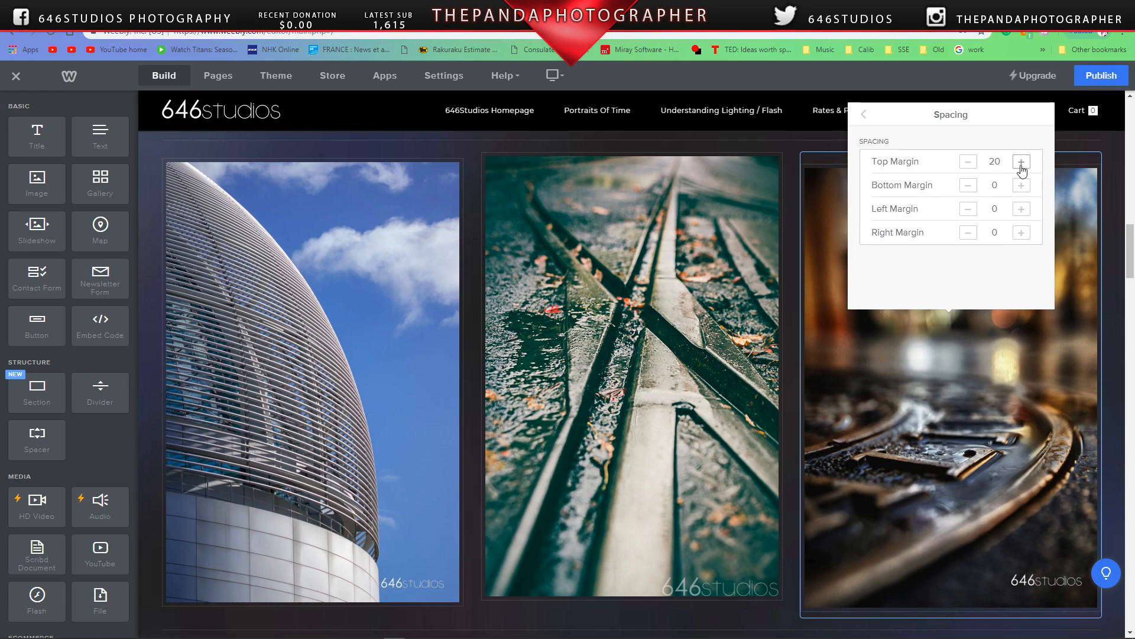
# Step: Increase the curved building photo's top margin to match the street close-up photo at the other end of the row
pyautogui.click(289, 296)
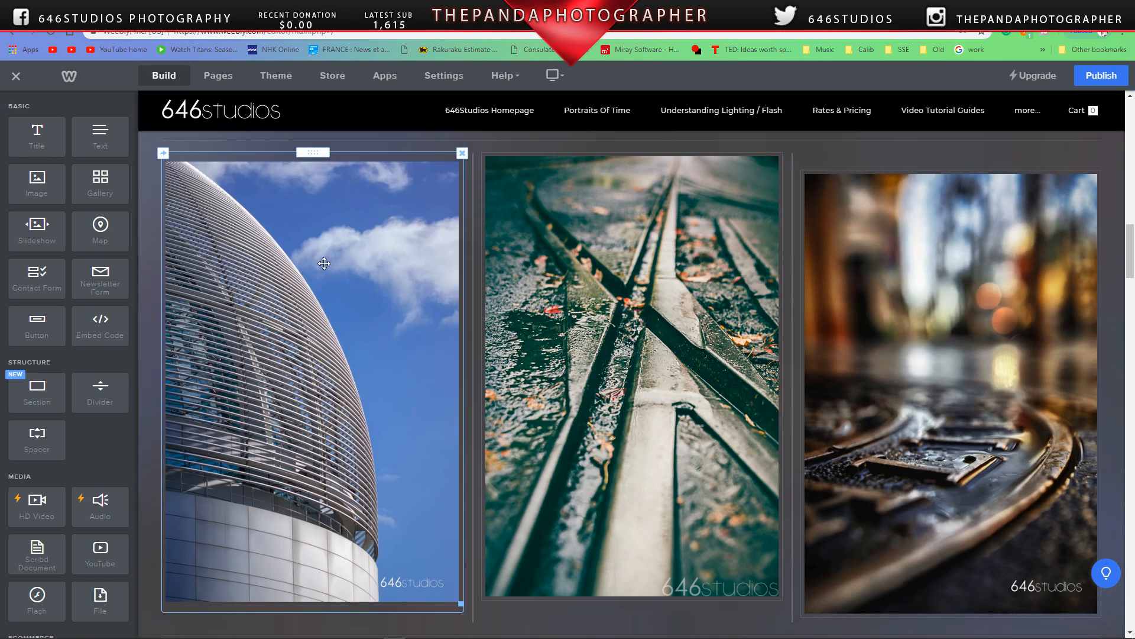
pyautogui.click(362, 293)
pyautogui.click(382, 162)
# Step: Publish the updated margins and reload the live gallery page to check the outer photos' alignment with the tram tracks photo
pyautogui.click(1101, 75)
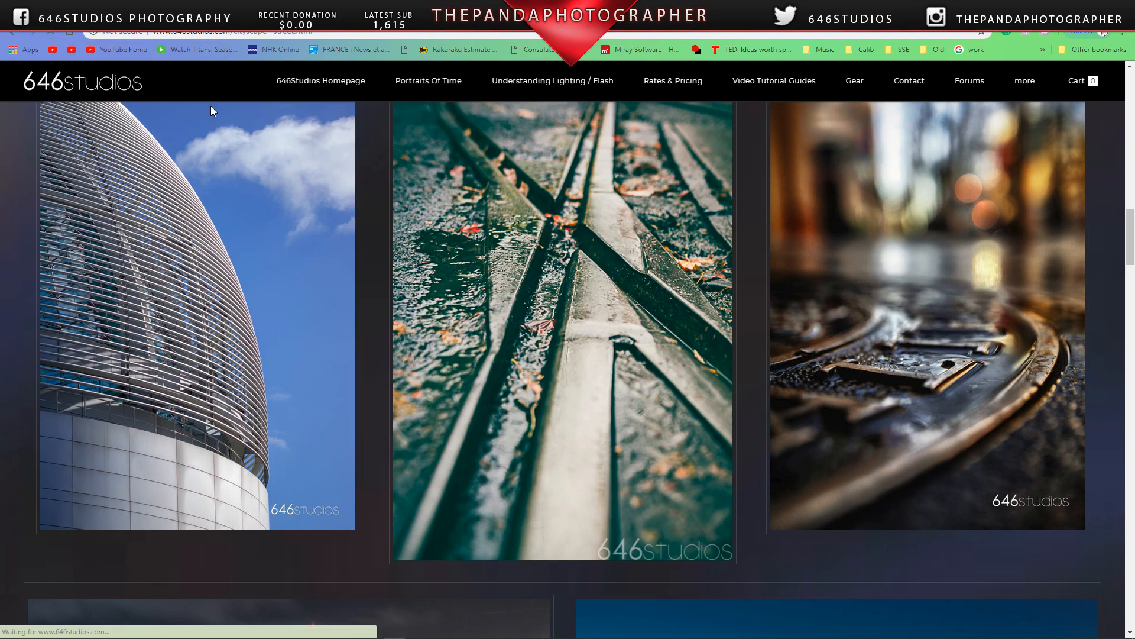
pyautogui.scroll(4, 754, 243)
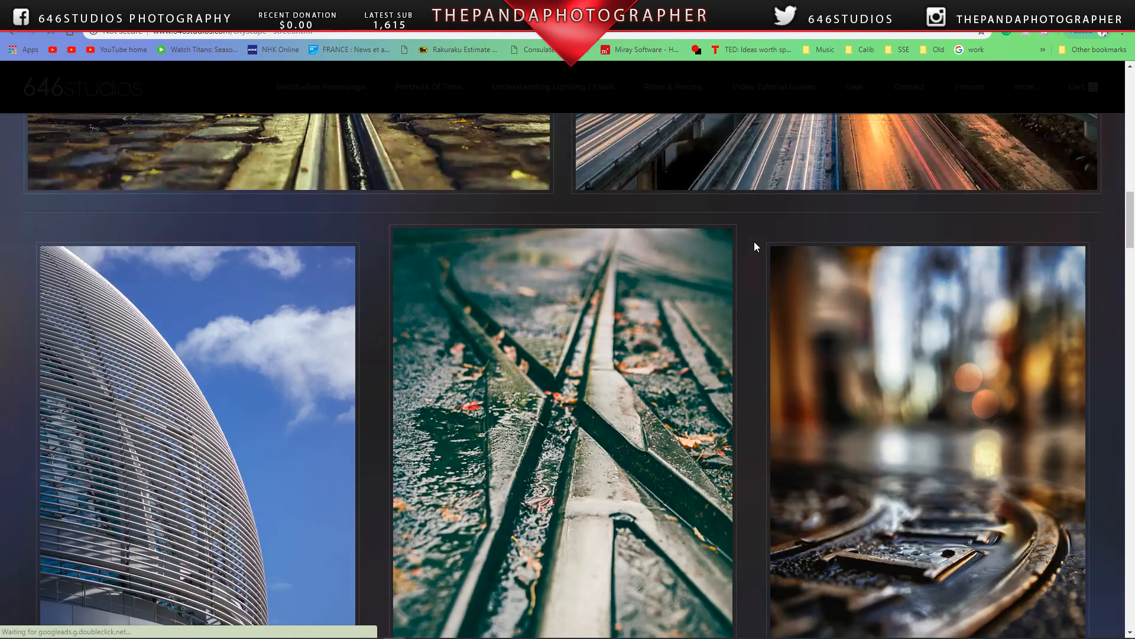
pyautogui.scroll(-2, 753, 243)
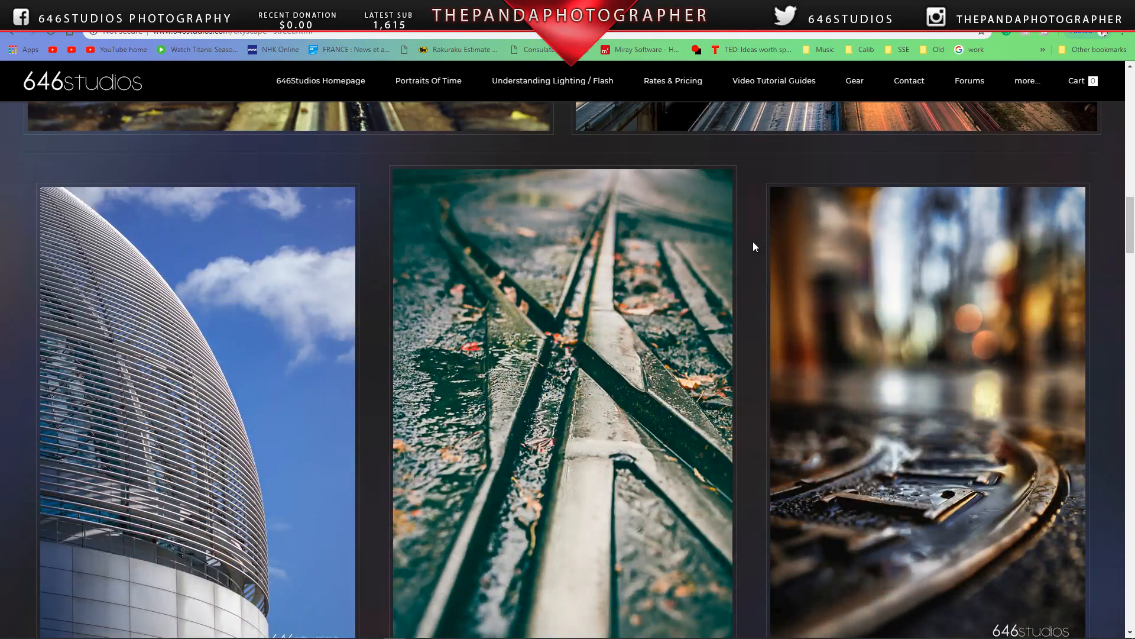
pyautogui.scroll(-1, 753, 246)
pyautogui.scroll(1, 754, 246)
pyautogui.scroll(-2, 754, 247)
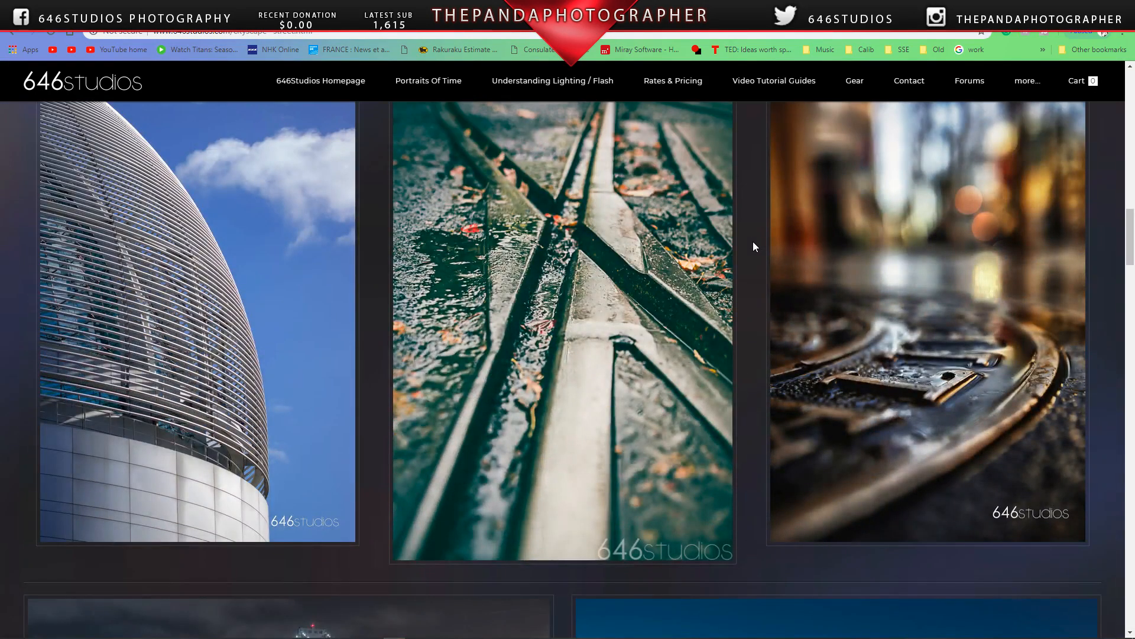
pyautogui.scroll(2, 753, 247)
pyautogui.scroll(-1, 753, 246)
pyautogui.scroll(1, 753, 247)
pyautogui.scroll(-1, 753, 246)
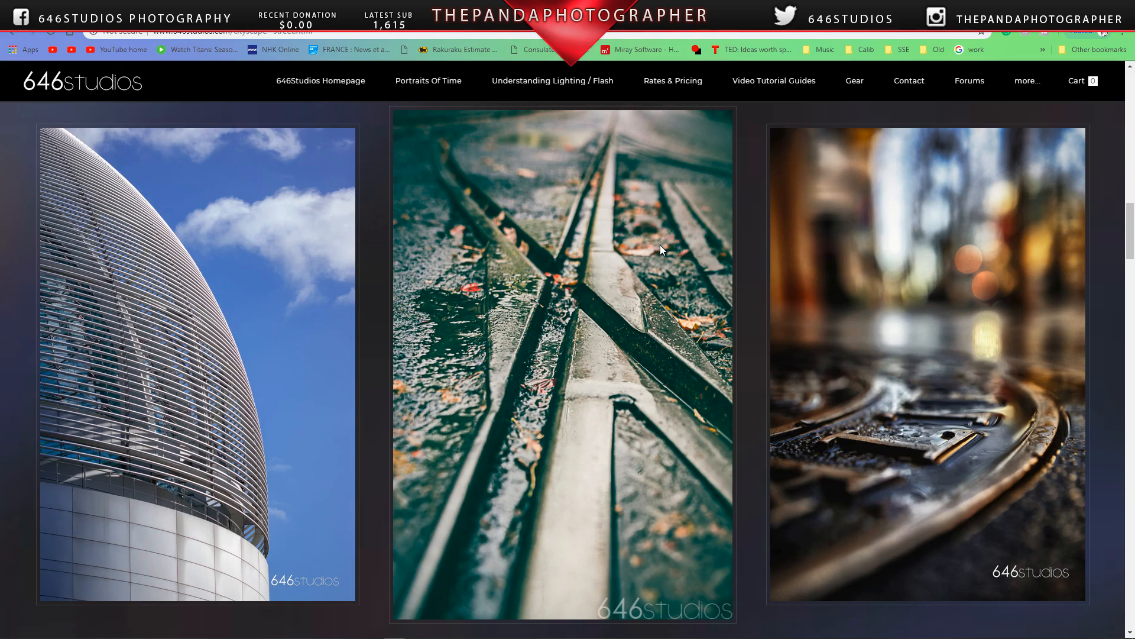
pyautogui.scroll(-1, 660, 245)
pyautogui.scroll(-1, 660, 245)
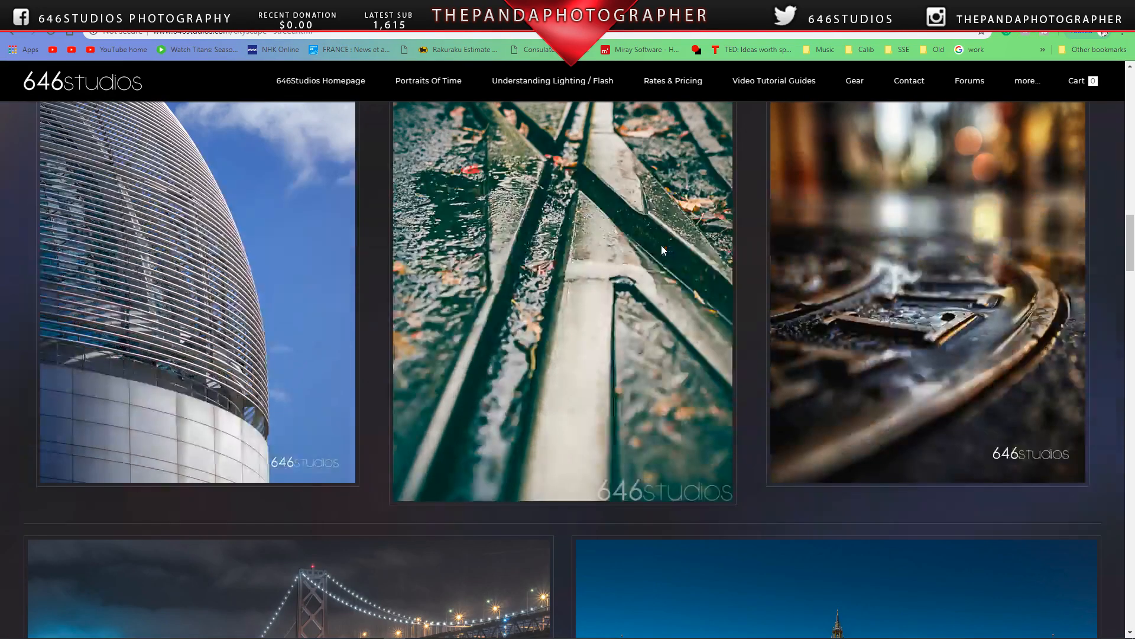
# Step: Examine the remaining rows of the live gallery for photos that are not vertically aligned with their neighbours
pyautogui.scroll(-10, 661, 245)
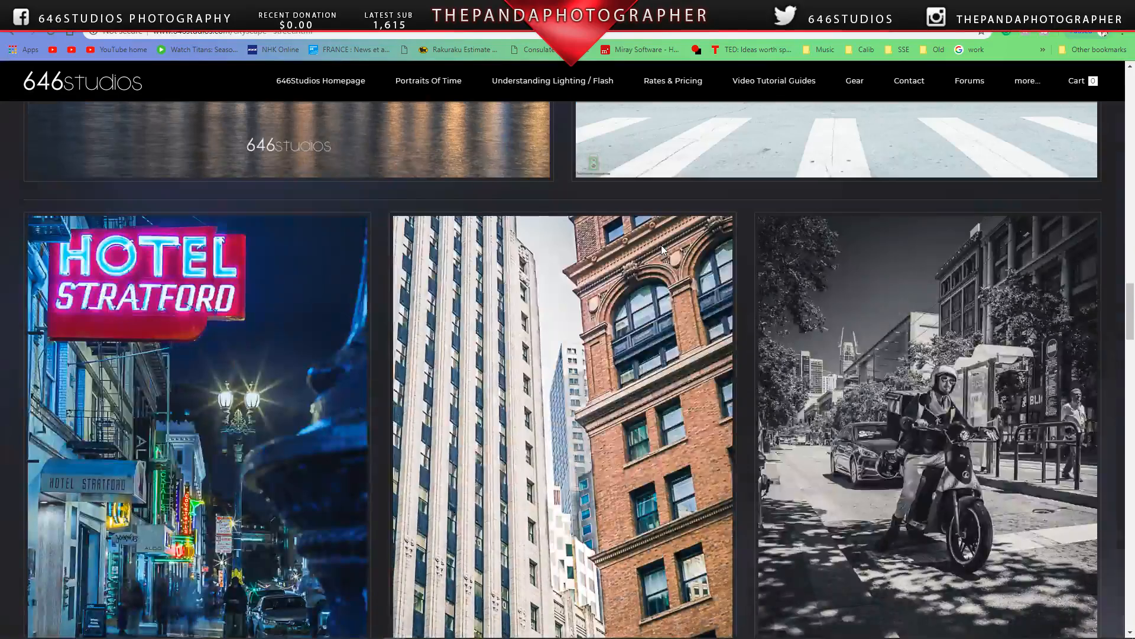
pyautogui.scroll(-5, 662, 247)
pyautogui.scroll(2, 661, 247)
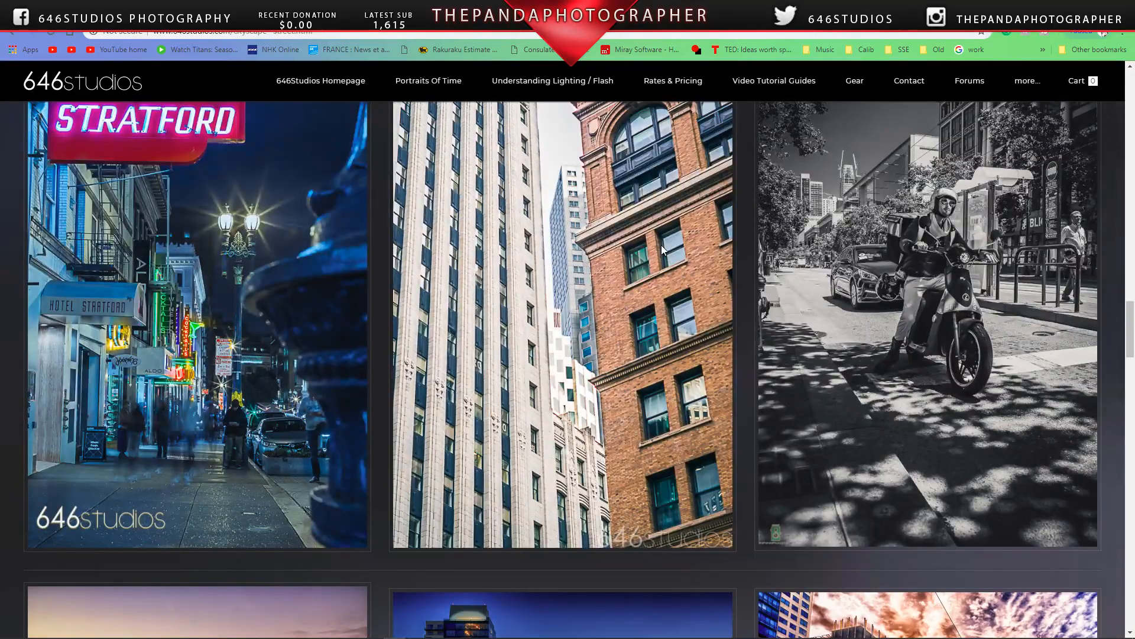
pyautogui.scroll(1, 662, 248)
pyautogui.scroll(-8, 661, 247)
pyautogui.scroll(-1, 662, 245)
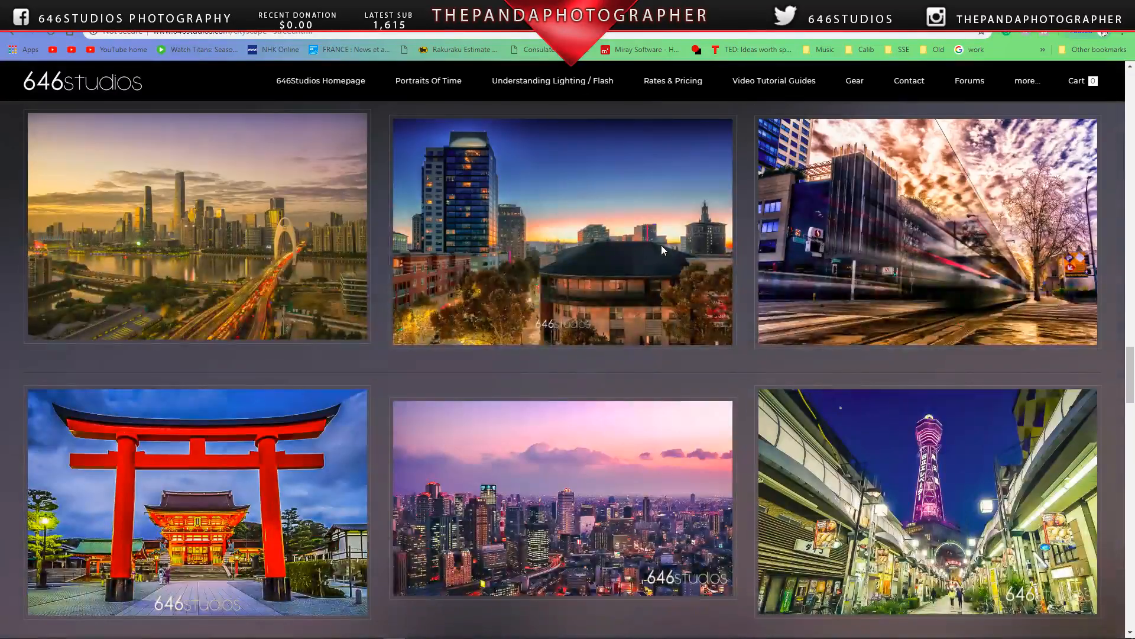
pyautogui.scroll(-4, 661, 245)
pyautogui.scroll(-6, 661, 245)
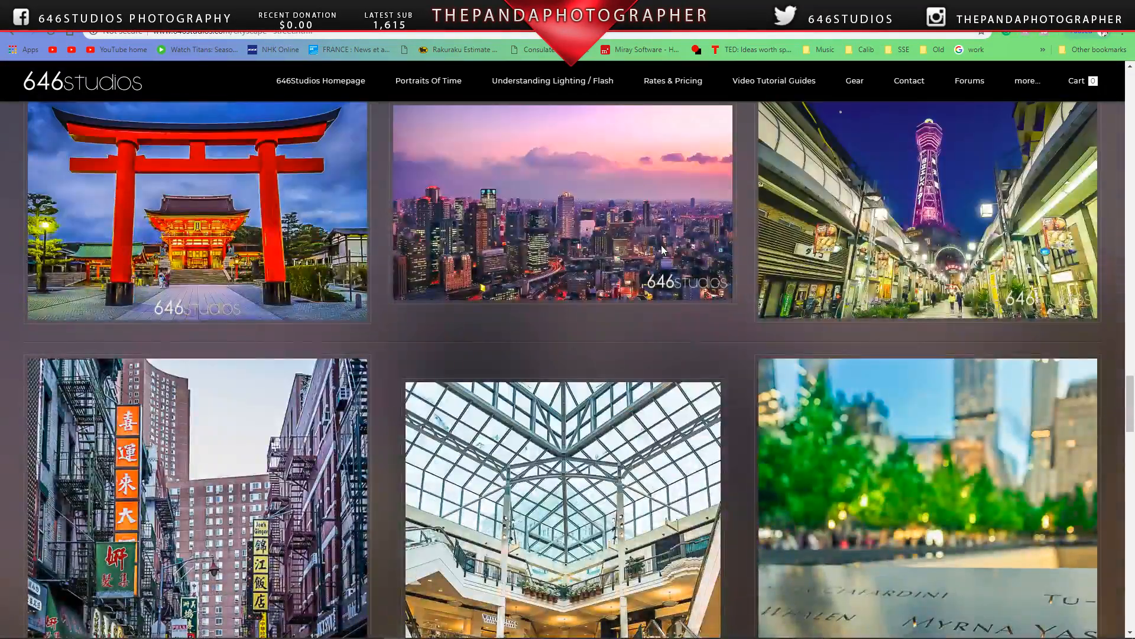
pyautogui.scroll(-2, 661, 245)
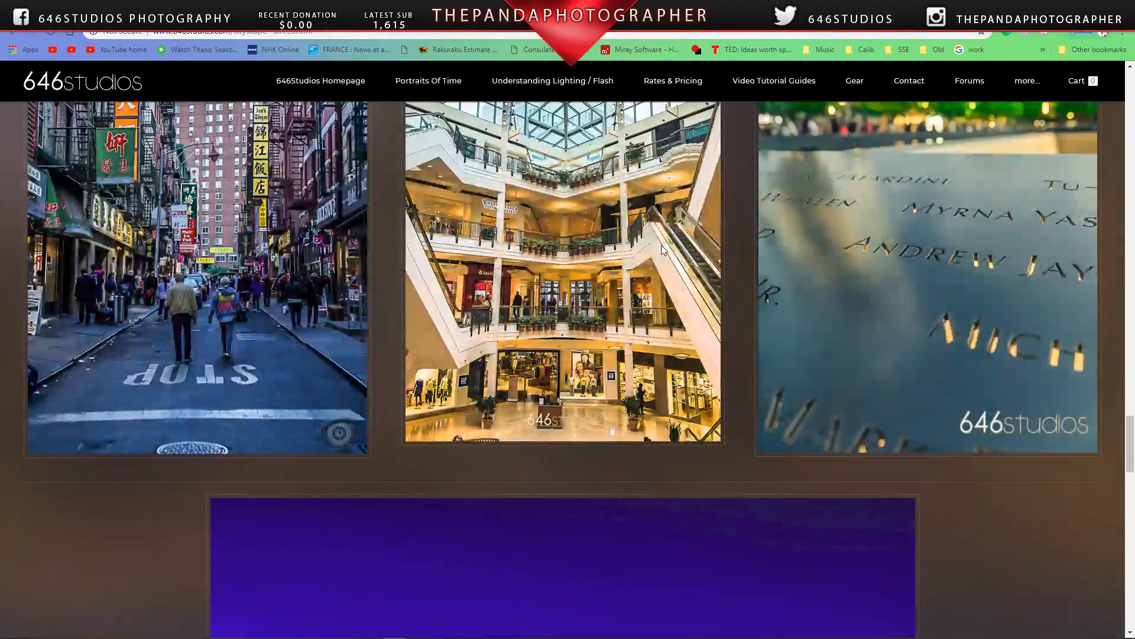
pyautogui.scroll(-3, 661, 244)
pyautogui.scroll(6, 661, 245)
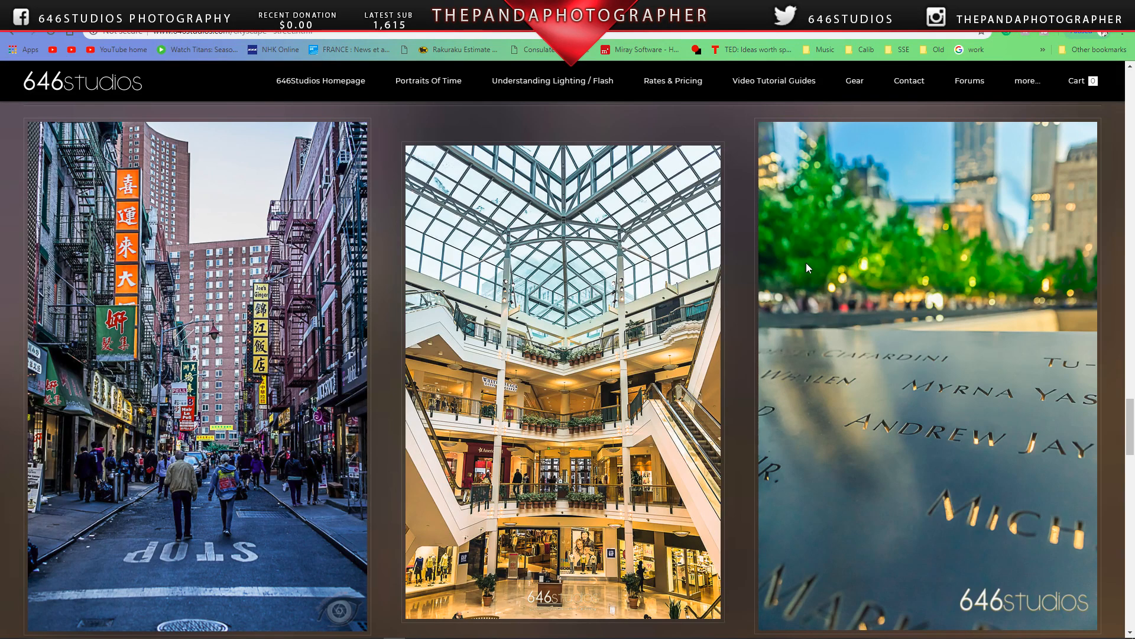
# Step: Examine the last Cityscape / Street photo rows above the copyright section for vertical alignment
pyautogui.scroll(-10, 579, 291)
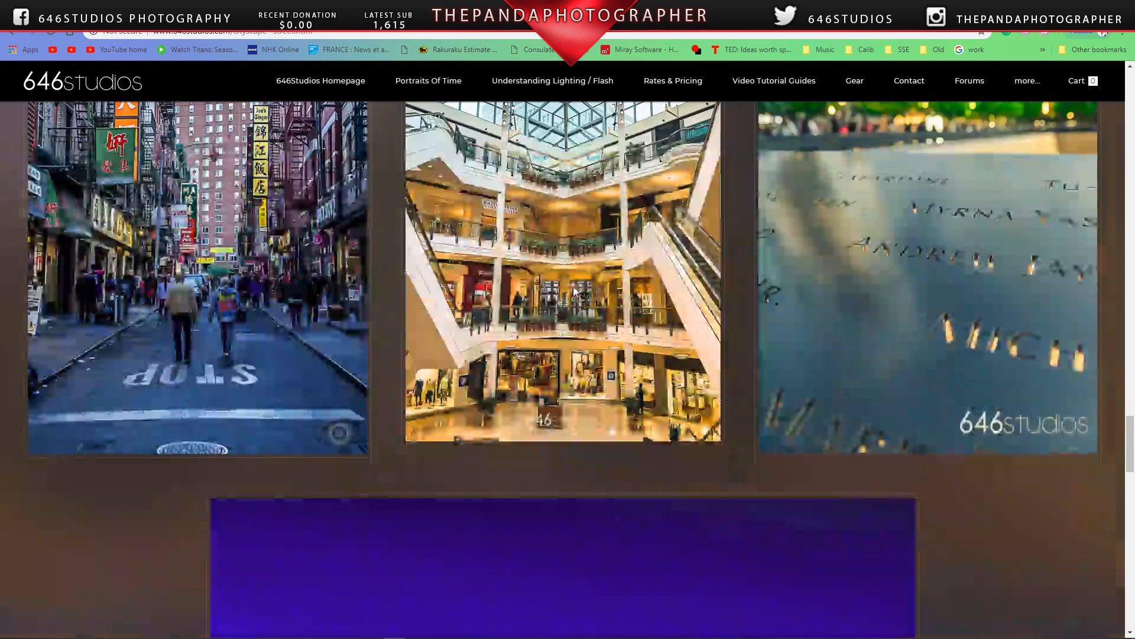
pyautogui.scroll(-10, 573, 285)
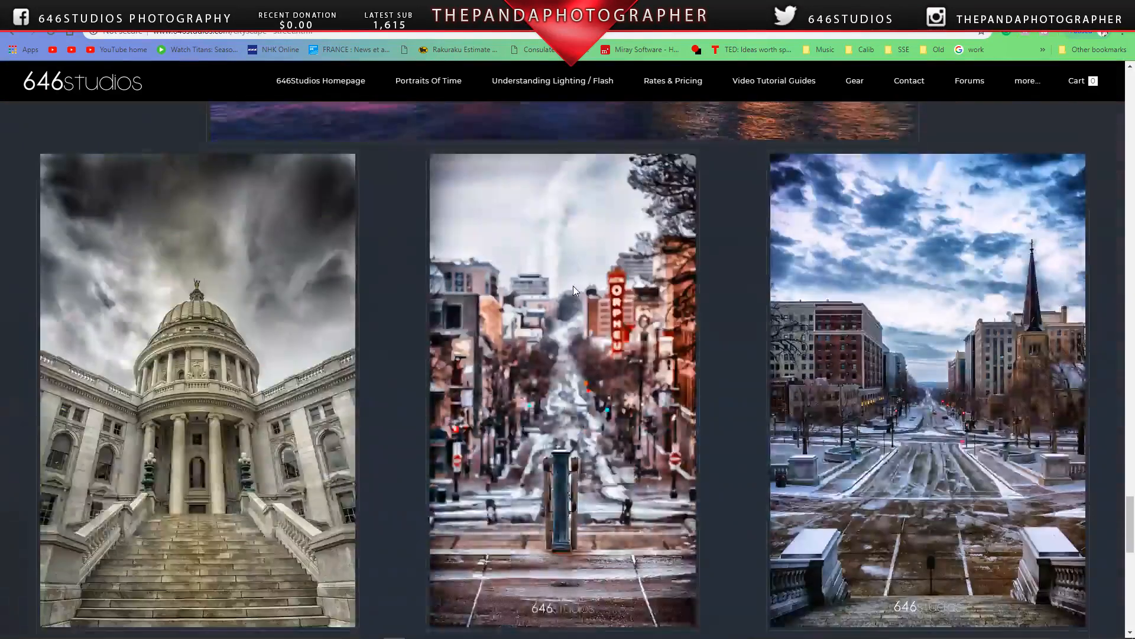
pyautogui.scroll(5, 573, 285)
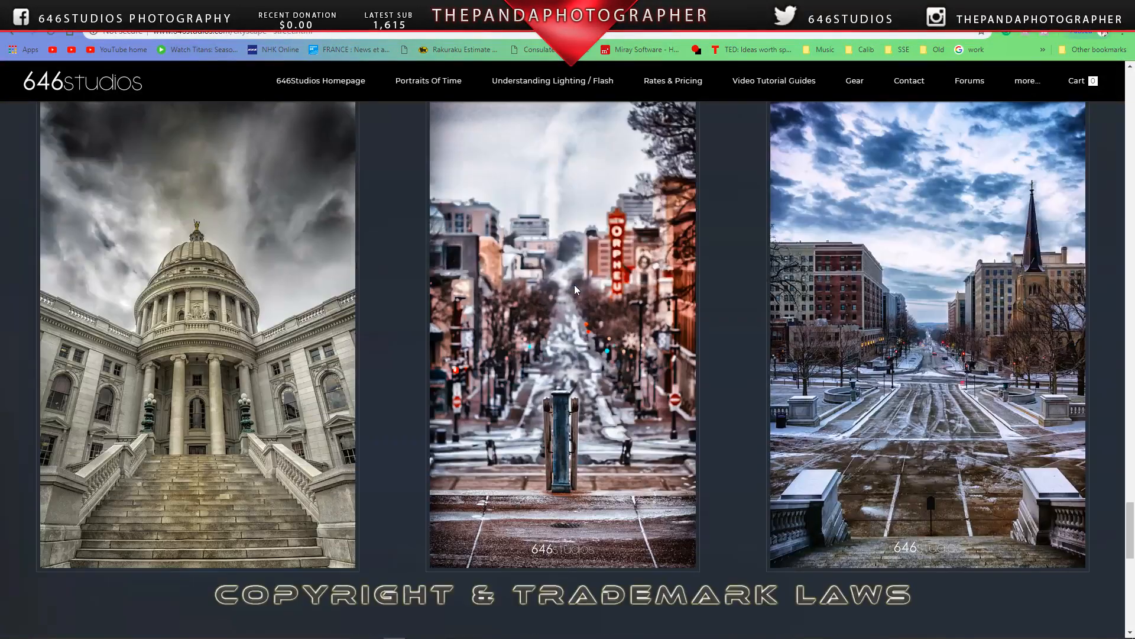
# Step: Open the live Long Exposures gallery and examine how the snowy street photo lines up with the two stacked photos beside it
pyautogui.moveTo(413, 81)
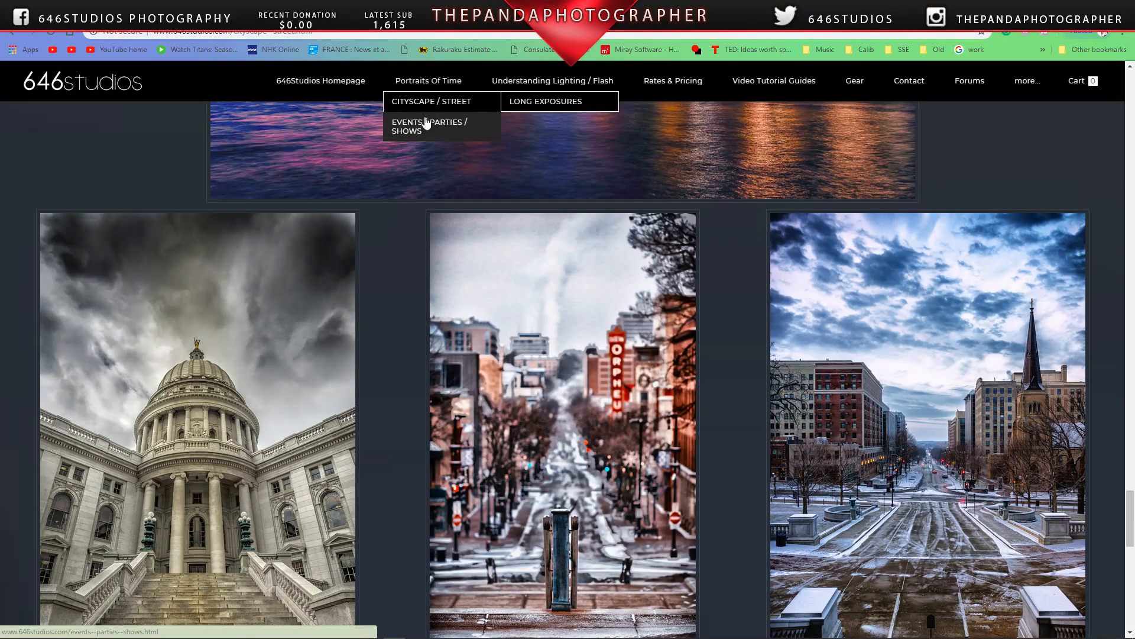
pyautogui.click(543, 106)
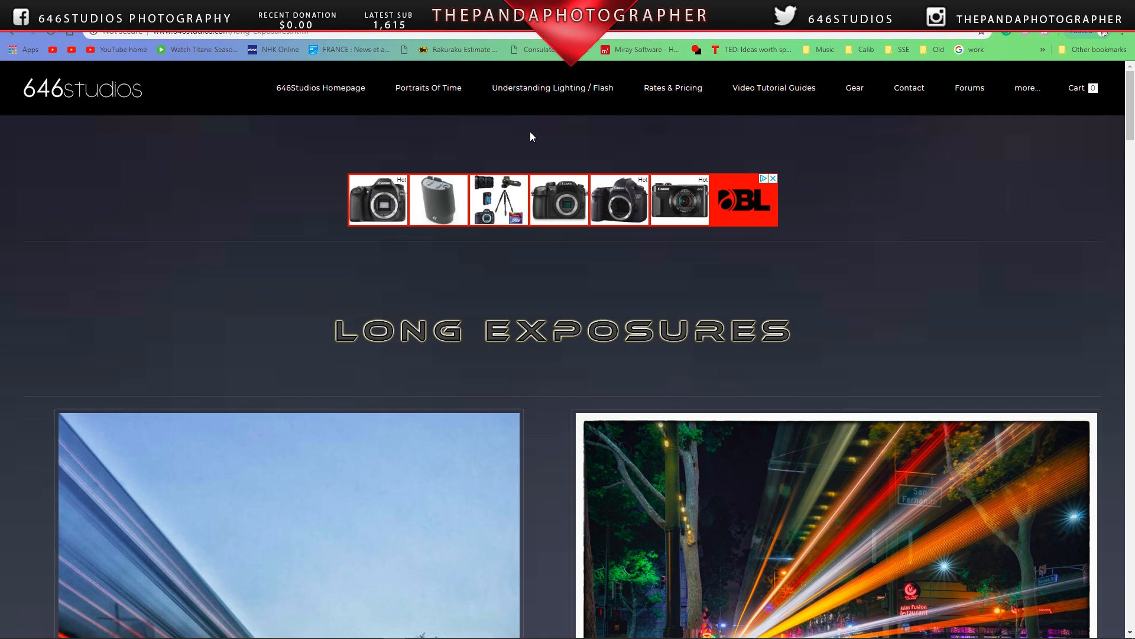
pyautogui.scroll(-9, 529, 137)
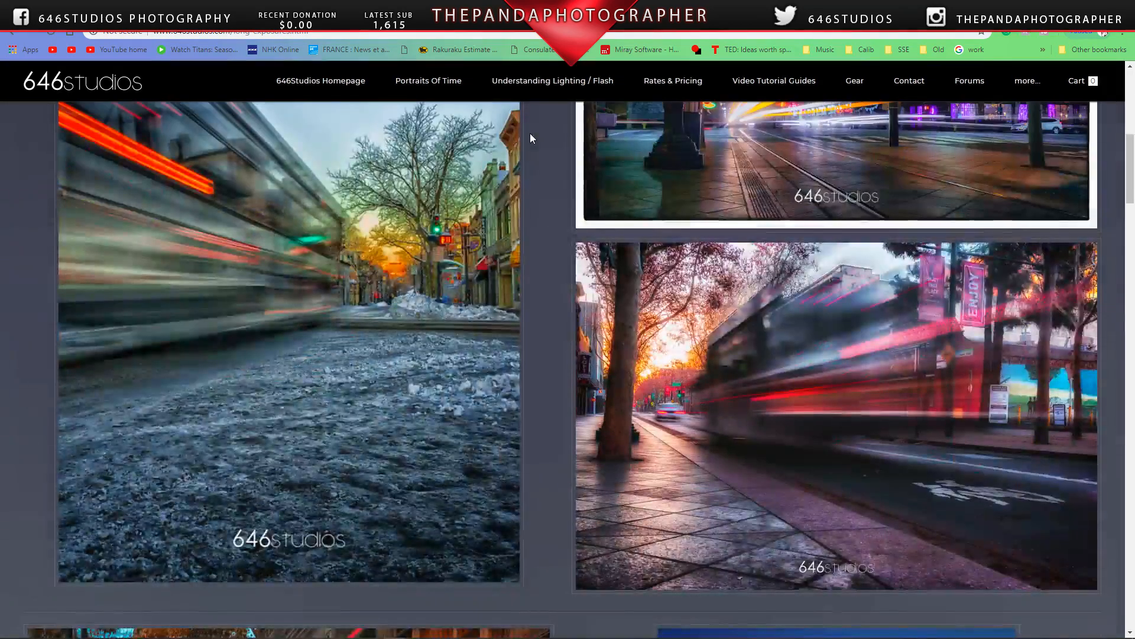
pyautogui.scroll(3, 531, 139)
pyautogui.scroll(5, 531, 138)
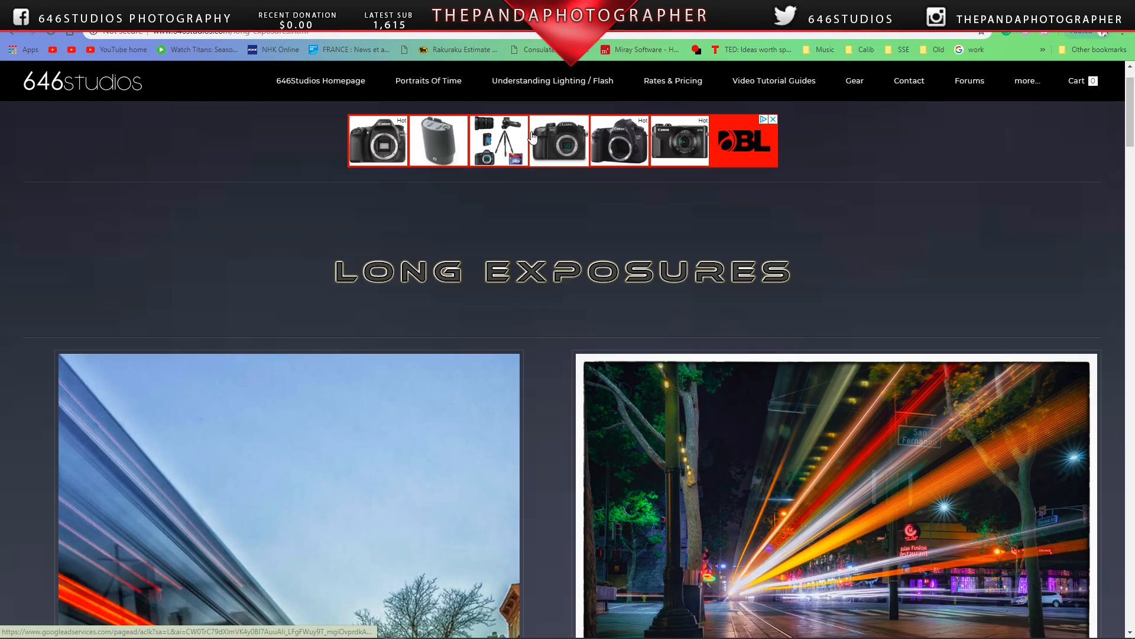
pyautogui.scroll(-3, 531, 136)
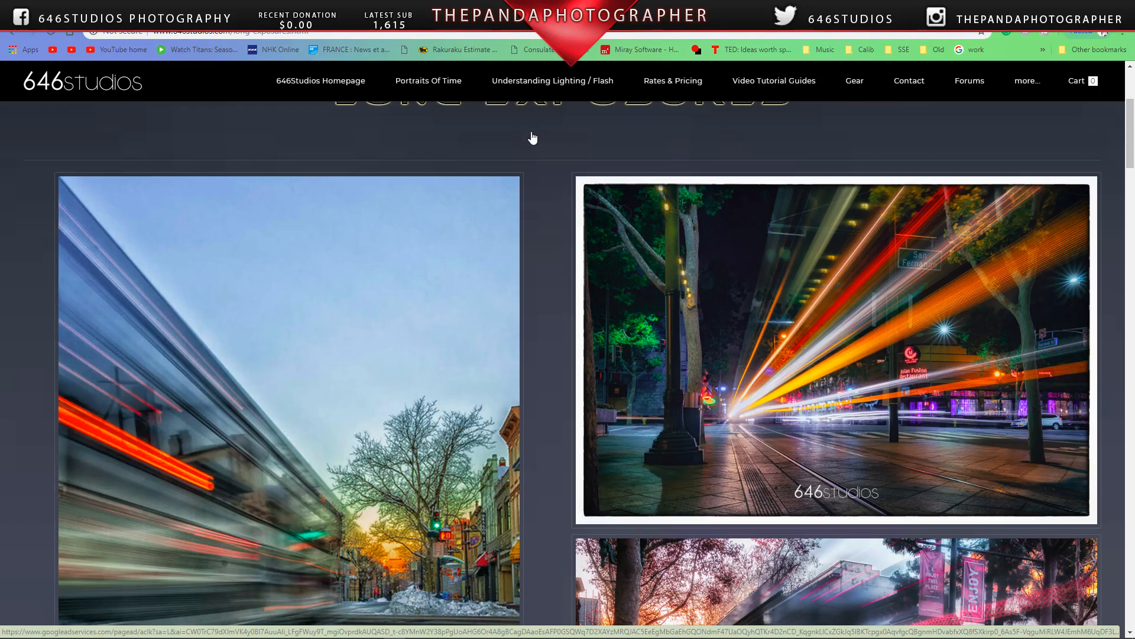
pyautogui.scroll(-2, 532, 137)
pyautogui.scroll(-9, 532, 138)
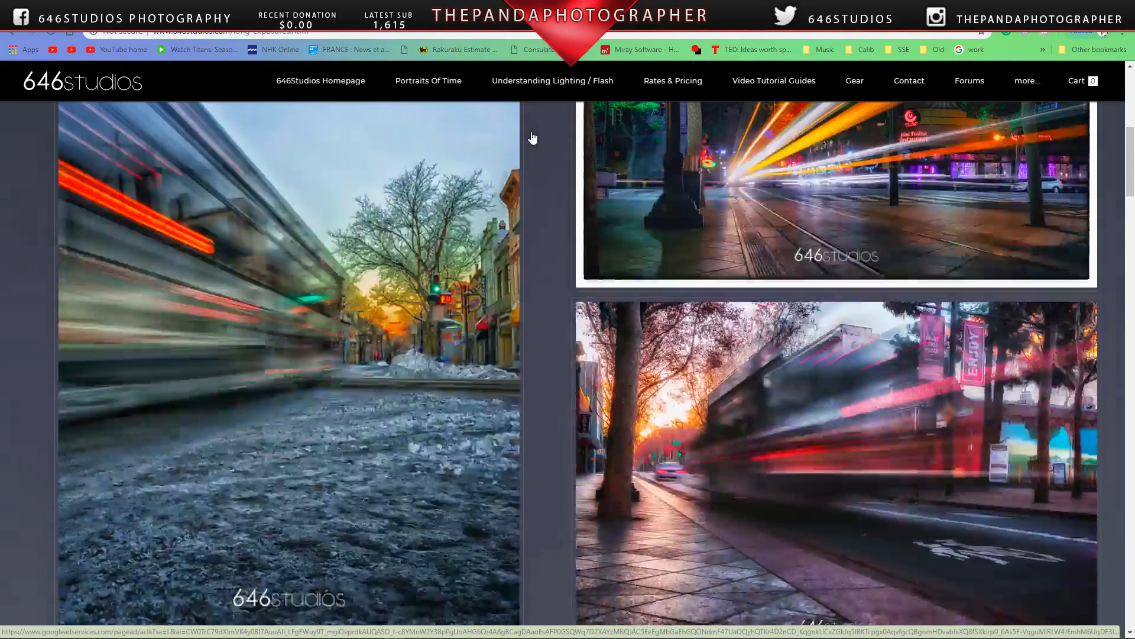
# Step: Examine the alignment of the stacked tram, Ferris wheel and corner building photos with the two tall photos beside them
pyautogui.scroll(-9, 532, 137)
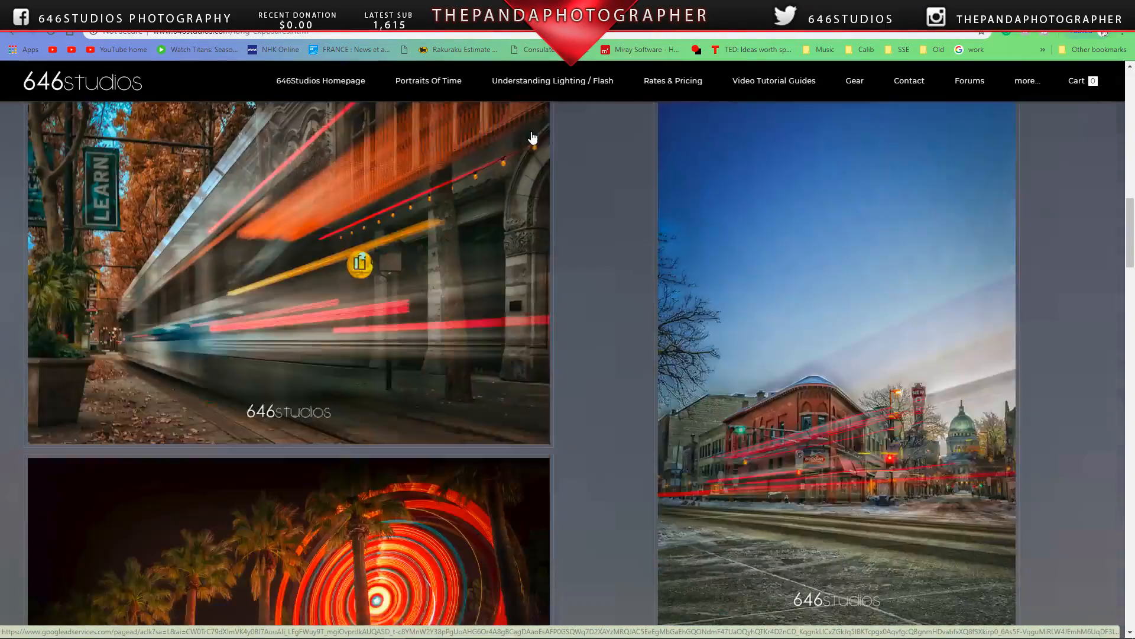
pyautogui.scroll(-3, 532, 138)
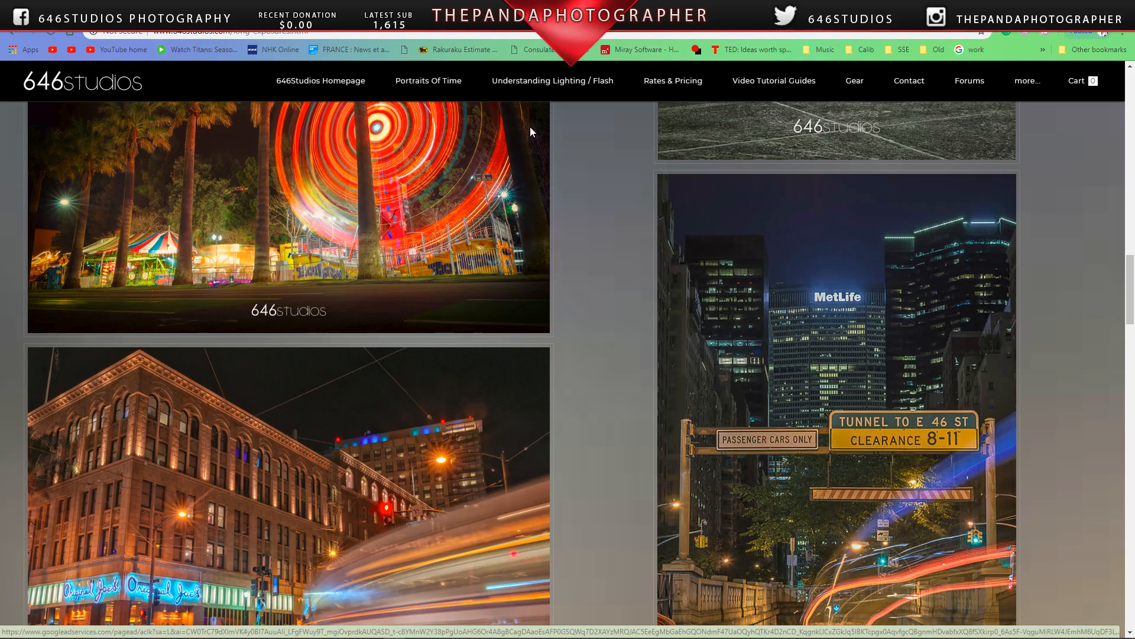
pyautogui.scroll(-1, 531, 127)
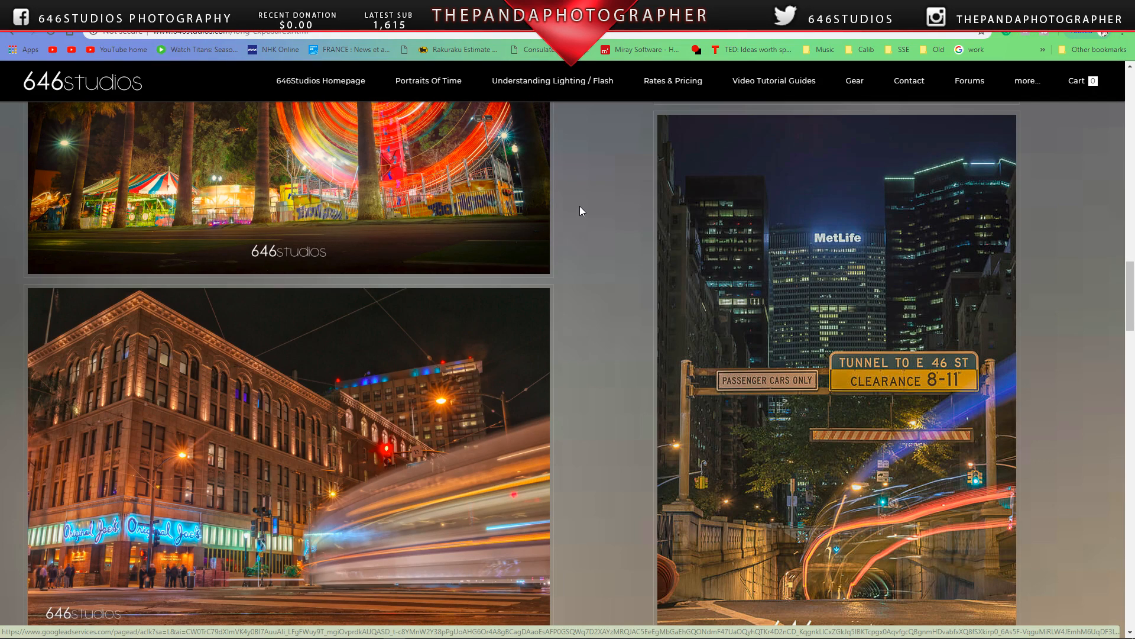
pyautogui.scroll(-5, 580, 207)
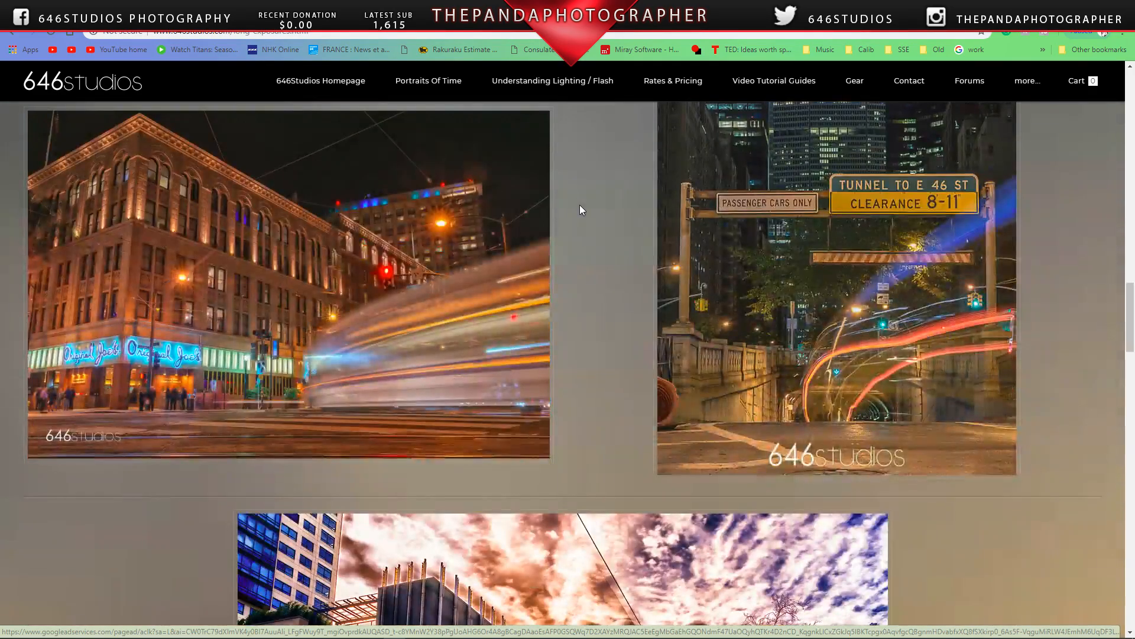
pyautogui.scroll(1, 580, 209)
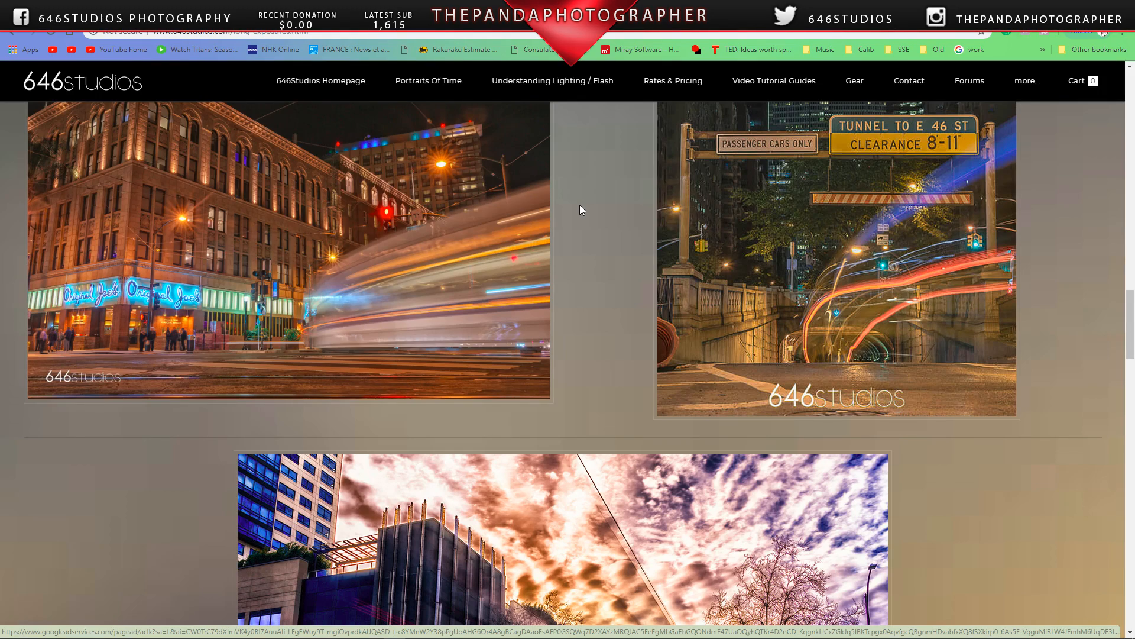
# Step: Examine the autumn tram photo's alignment with the two stacked light-trail photos and the remaining gallery down to the copyright section
pyautogui.scroll(-12, 598, 207)
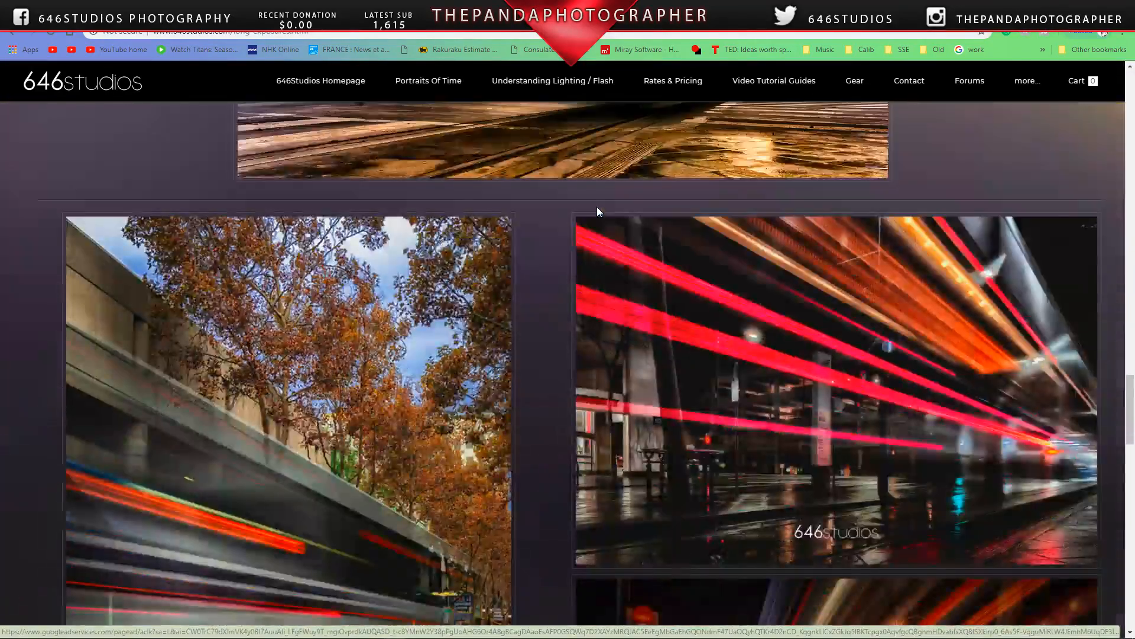
pyautogui.scroll(-5, 597, 211)
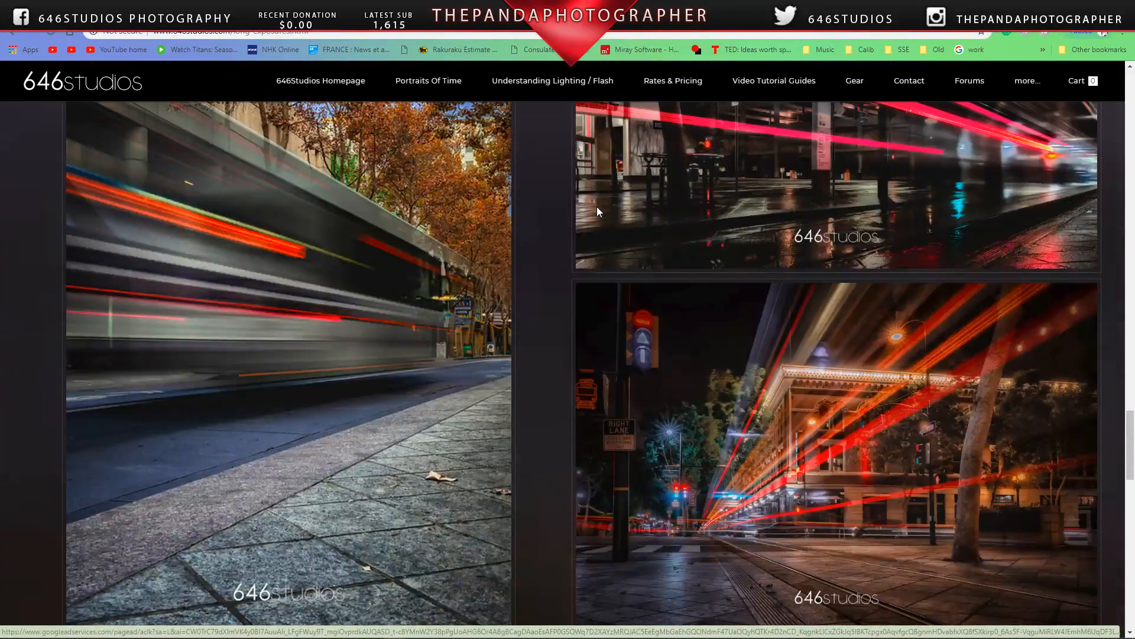
pyautogui.scroll(-8, 597, 207)
pyautogui.scroll(5, 597, 207)
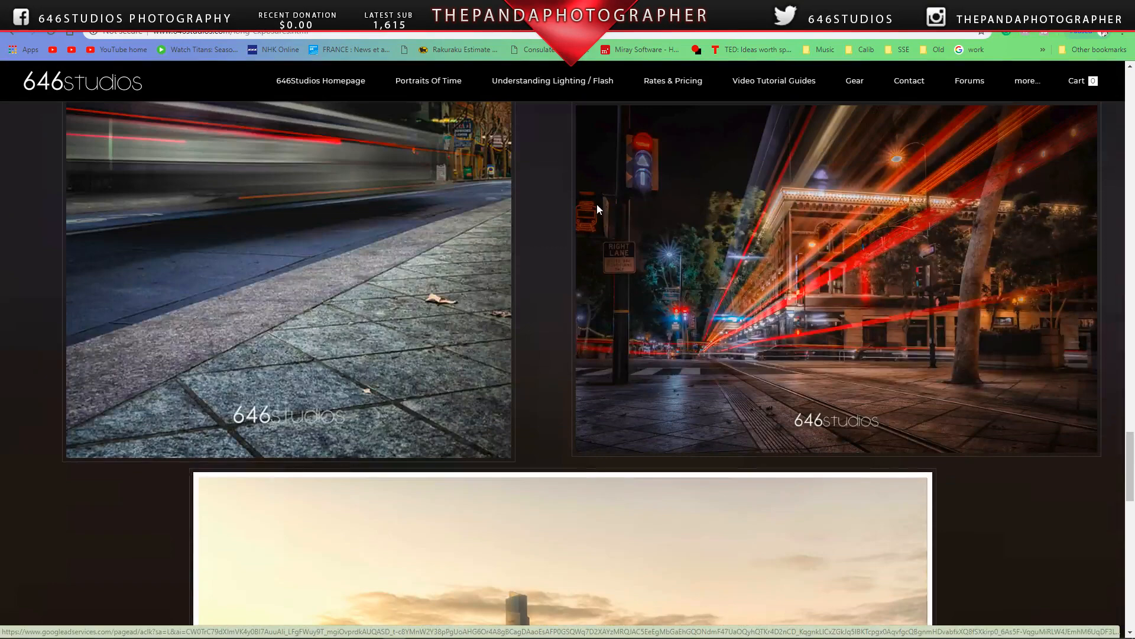
pyautogui.scroll(4, 597, 208)
pyautogui.scroll(1, 597, 208)
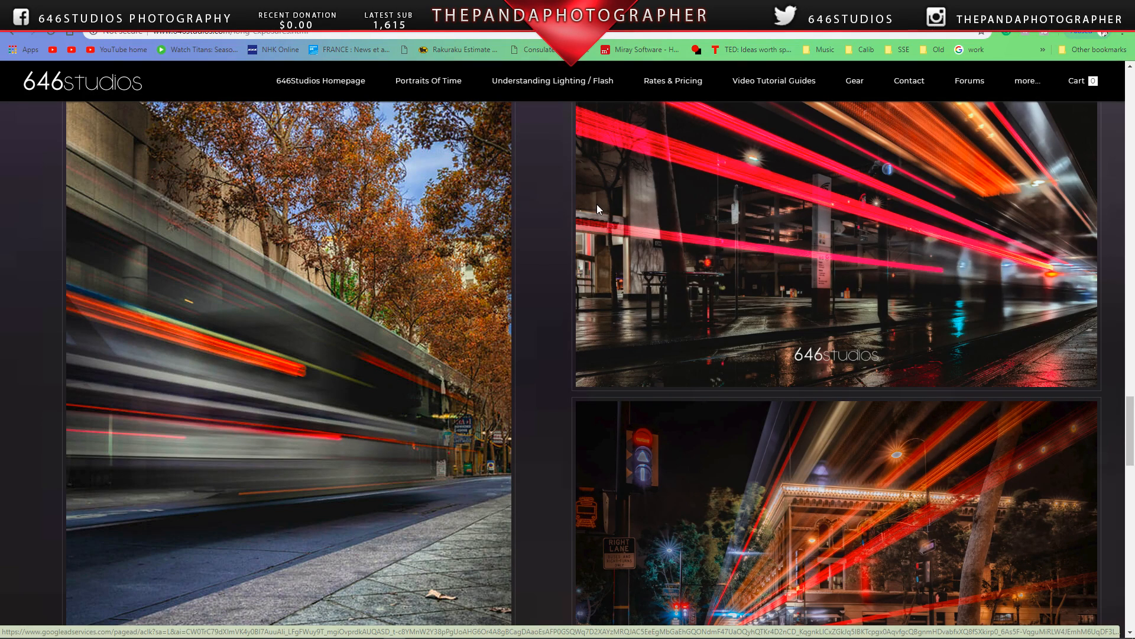
pyautogui.scroll(-10, 606, 200)
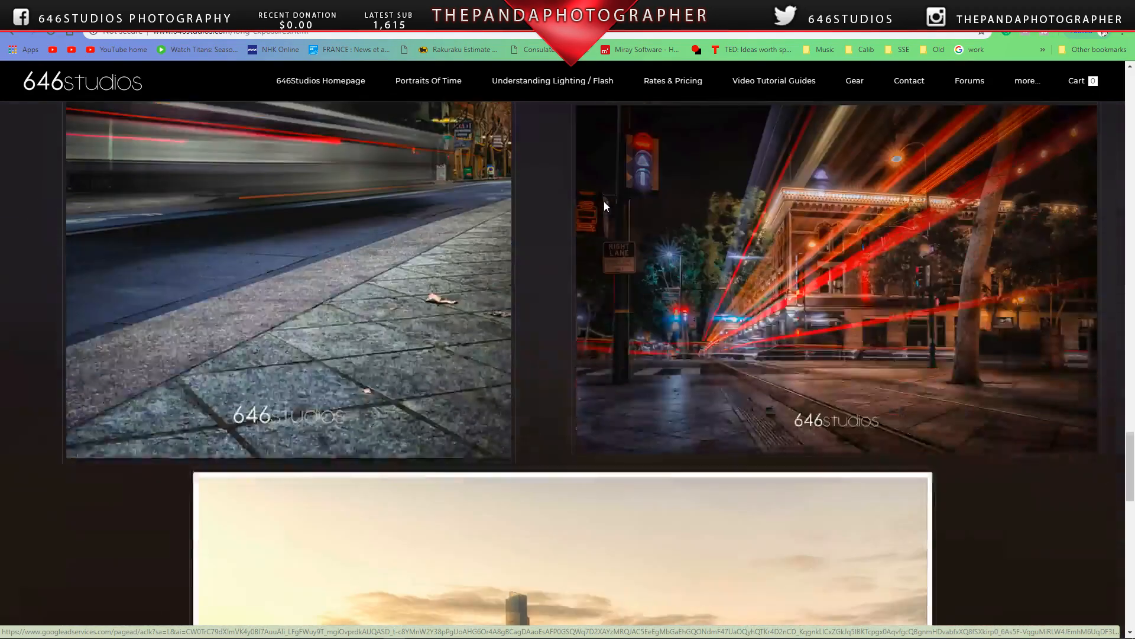
pyautogui.scroll(-2, 605, 206)
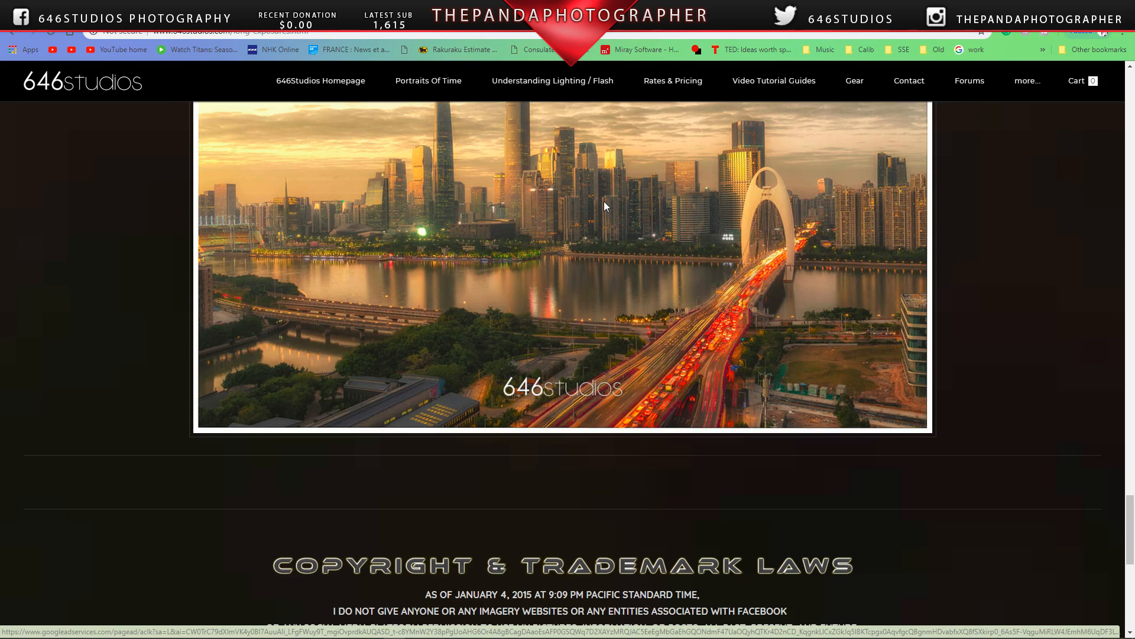
# Step: Switch to the Flickr photostream and the Twitter home feed and look through how each presents its content
pyautogui.hotkey('ctrl', 'Tab')
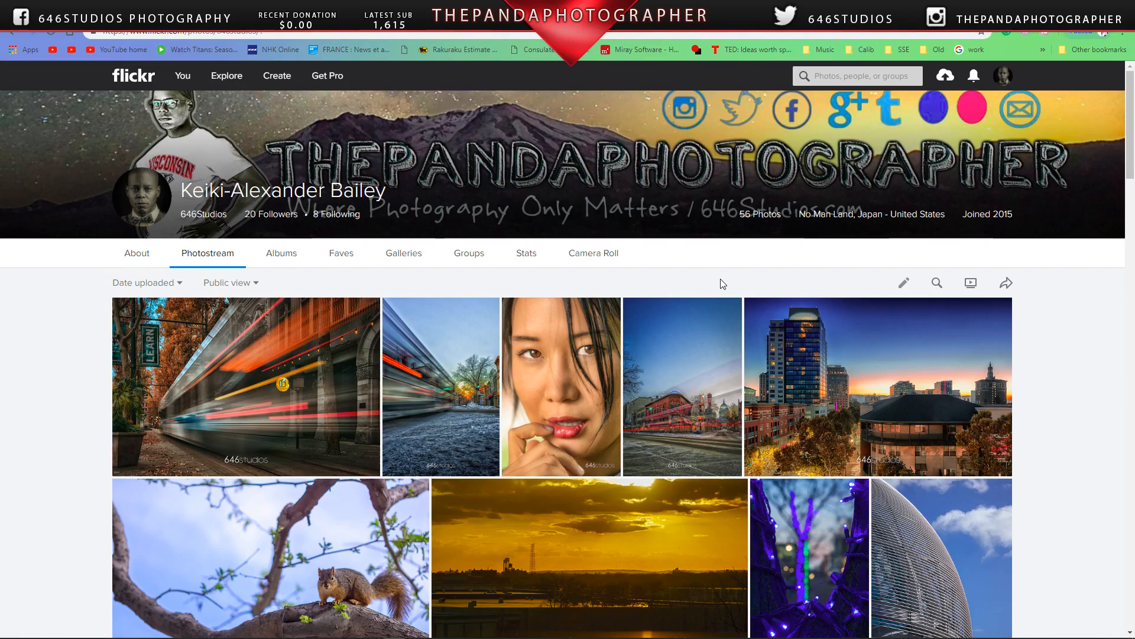
pyautogui.scroll(-1, 715, 273)
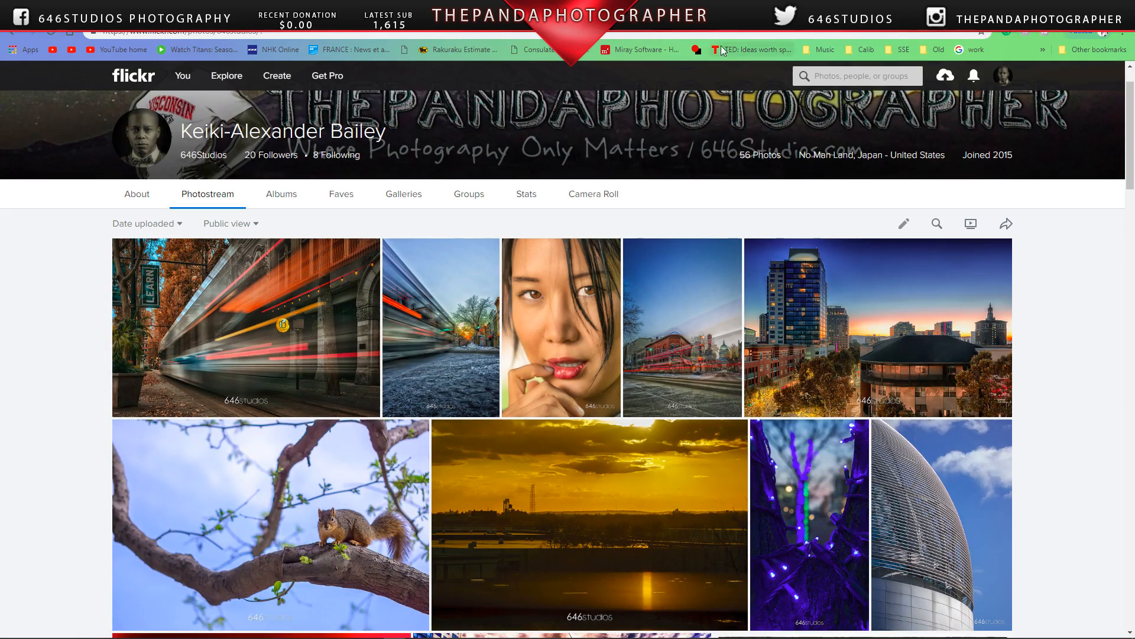
pyautogui.click(751, 12)
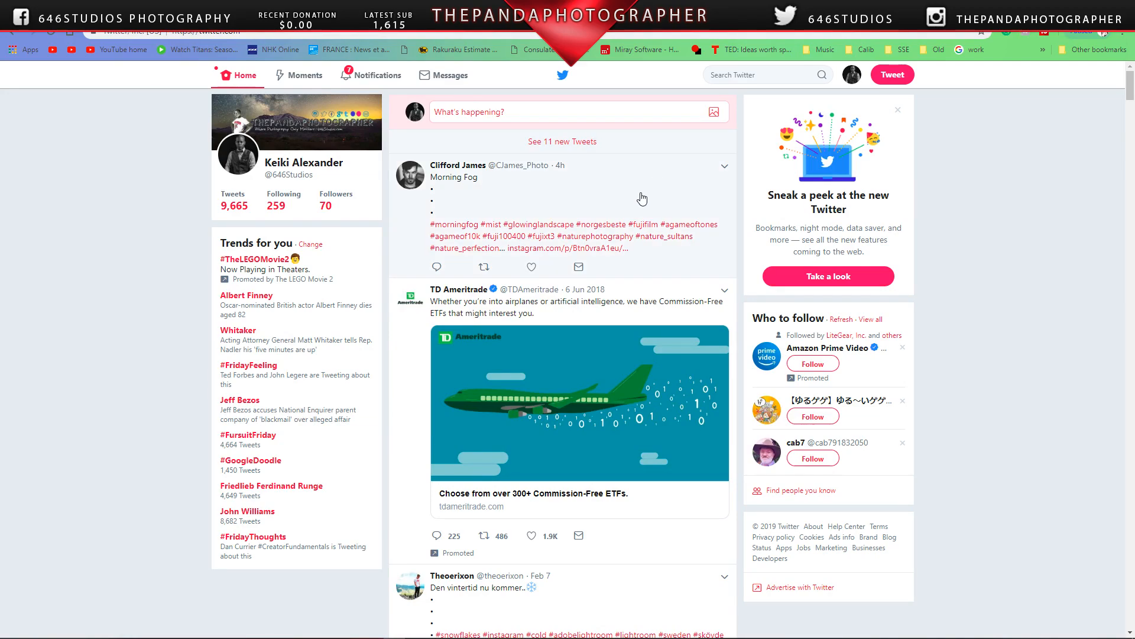
pyautogui.scroll(-2, 642, 198)
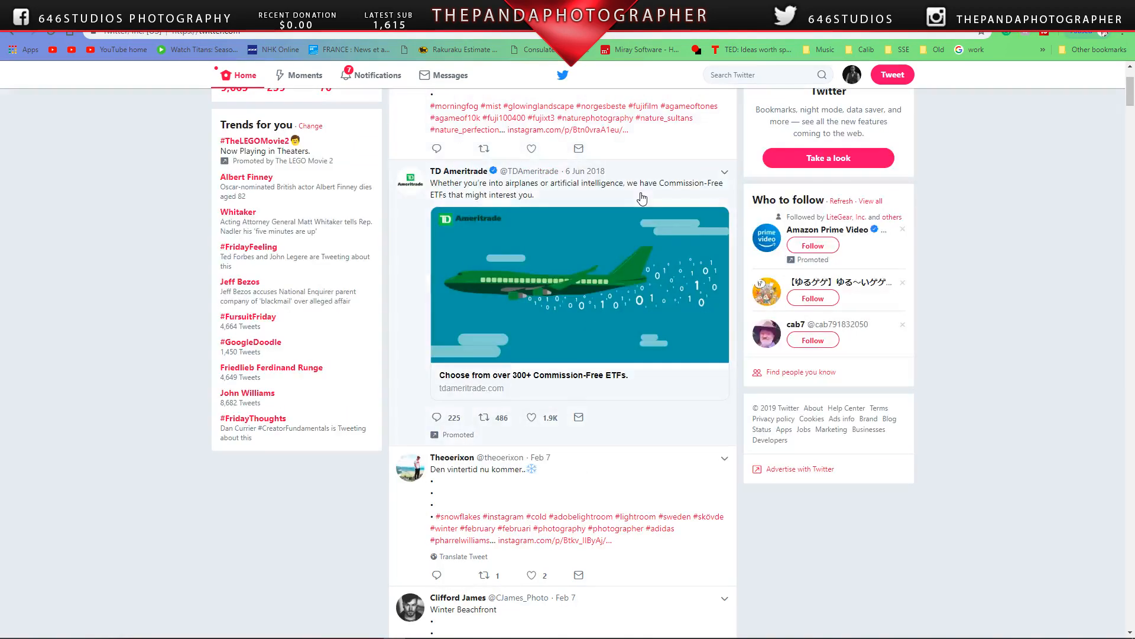
pyautogui.scroll(-3, 642, 199)
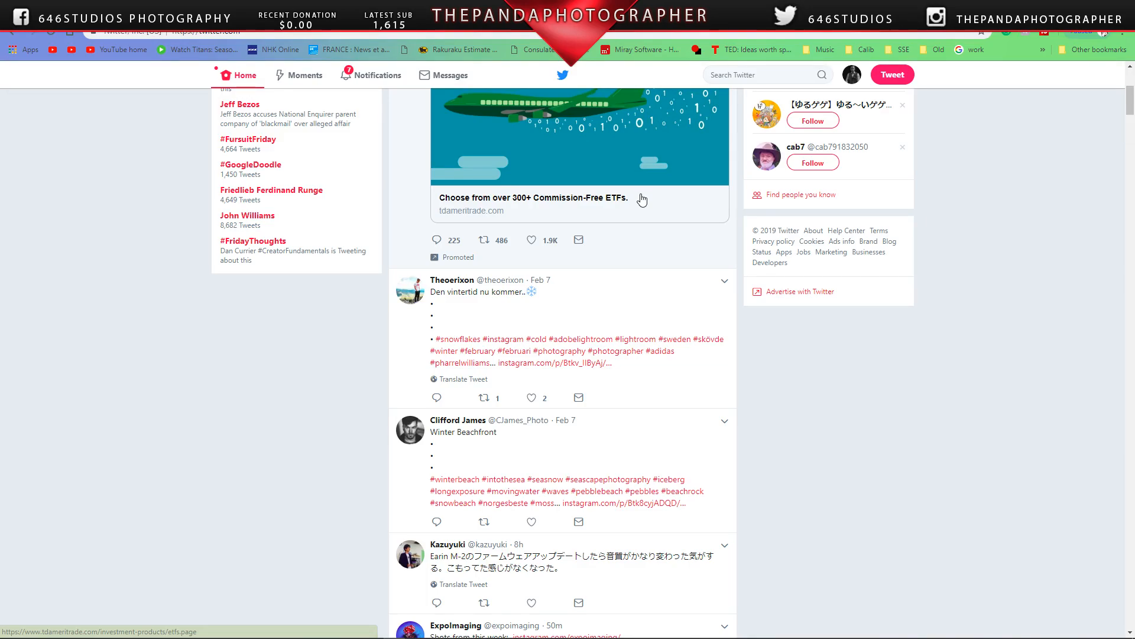
pyautogui.scroll(-3, 642, 199)
pyautogui.scroll(8, 642, 198)
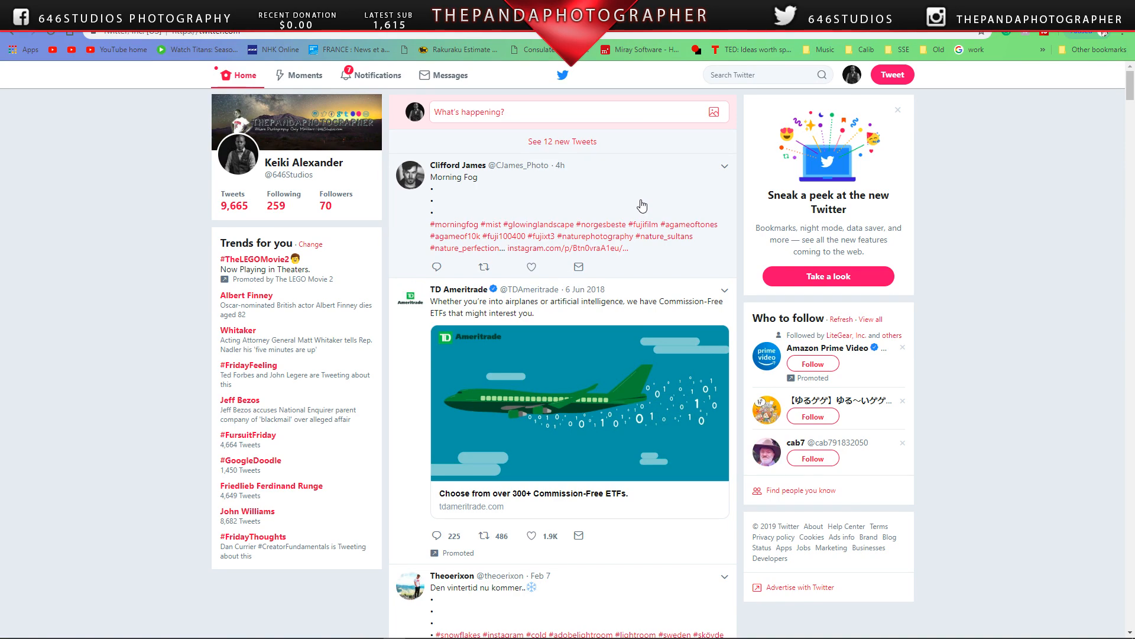
pyautogui.scroll(-1, 643, 205)
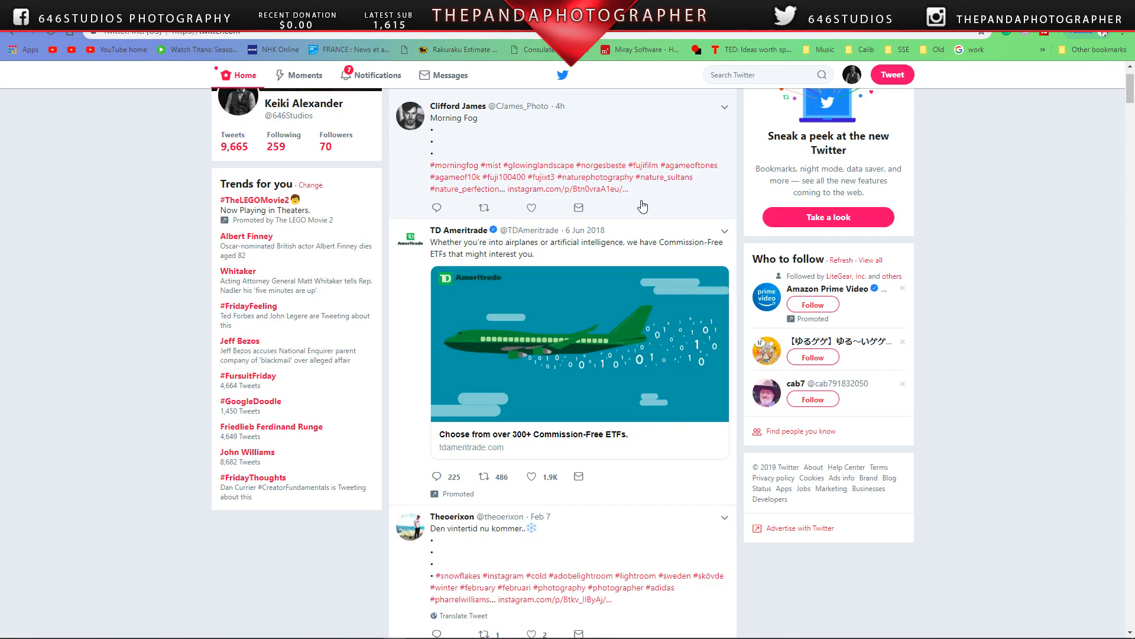
pyautogui.scroll(1, 642, 206)
# Step: View the Facebook profile and look through the photo grid on the thepandaphotographer Instagram profile
pyautogui.click(733, 12)
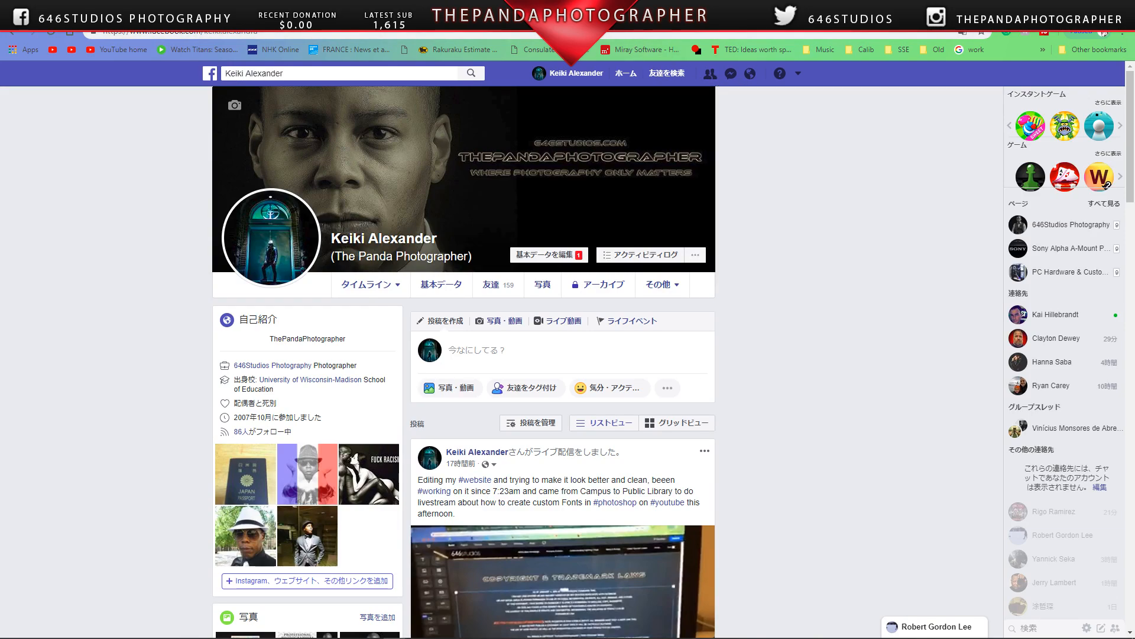
pyautogui.hotkey('ctrl', 'Tab')
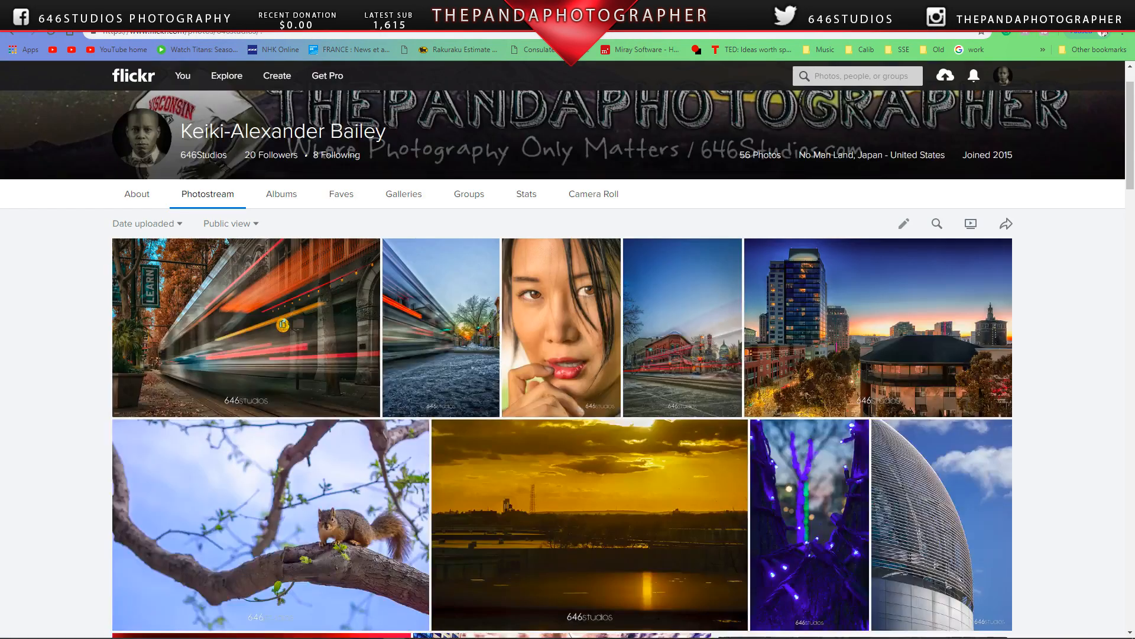
pyautogui.hotkey('ctrl', 'Tab')
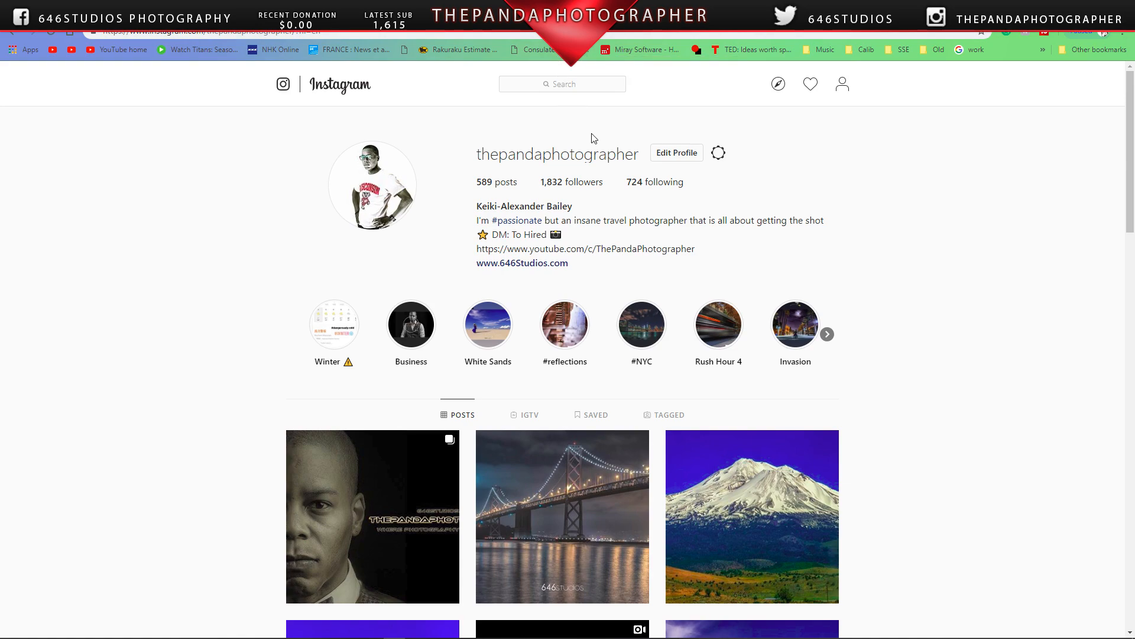
pyautogui.scroll(-8, 616, 186)
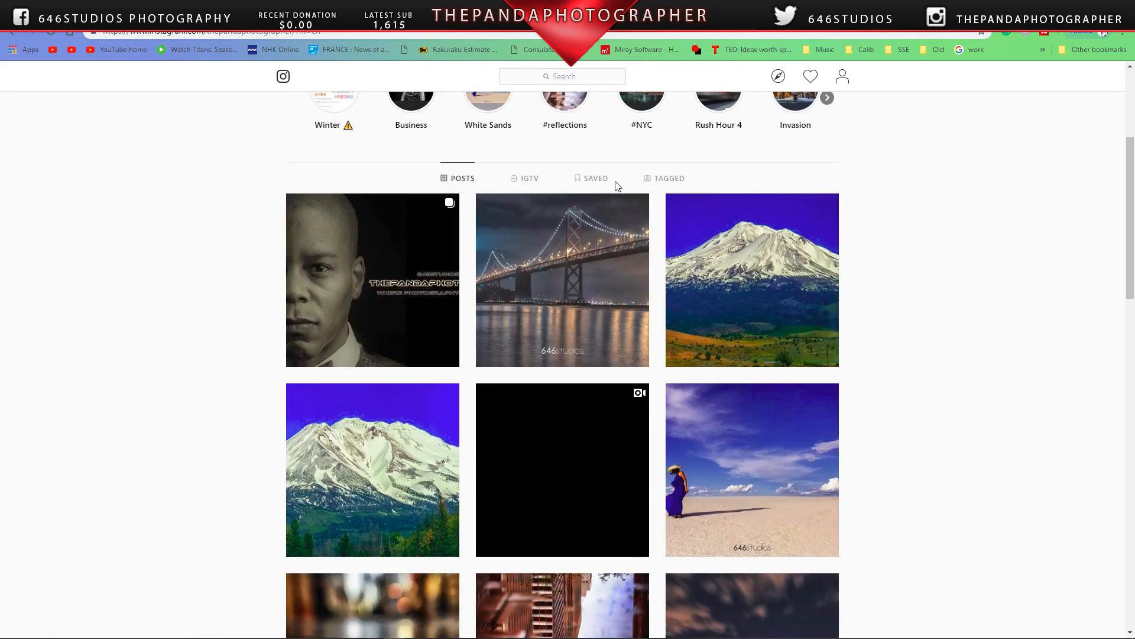
pyautogui.scroll(-14, 616, 188)
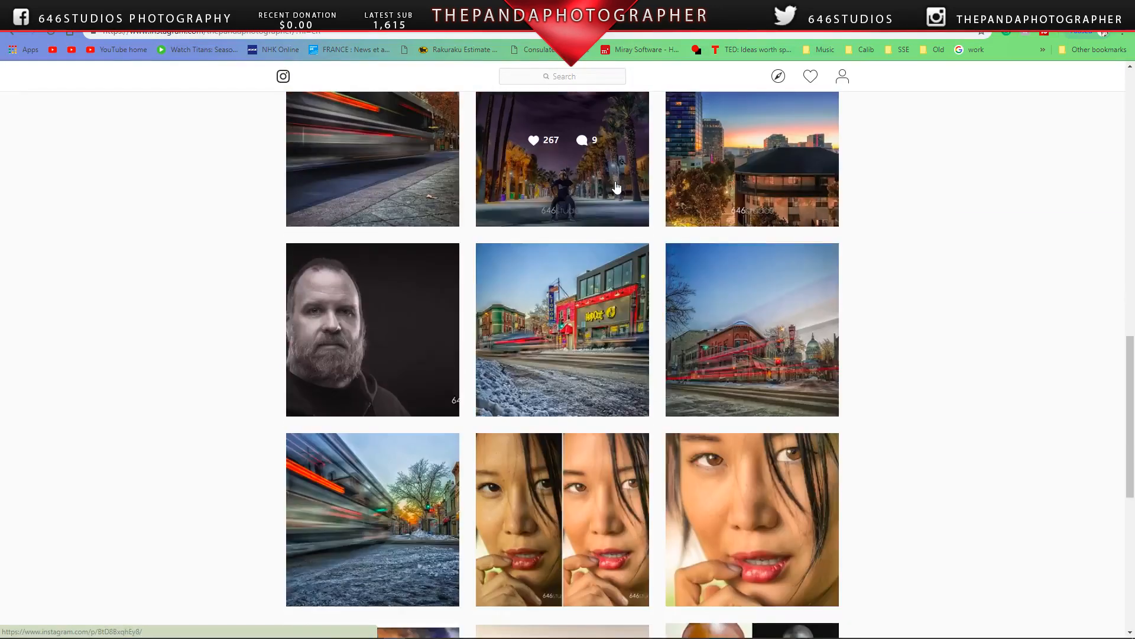
pyautogui.scroll(-12, 616, 188)
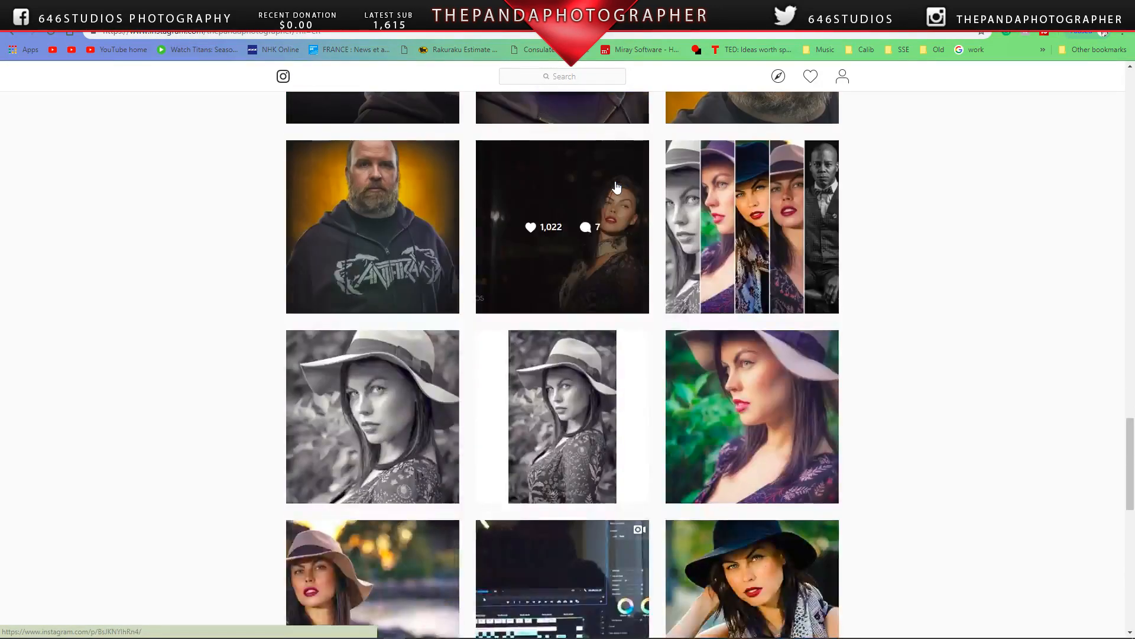
pyautogui.scroll(5, 616, 187)
pyautogui.moveTo(1130, 385); pyautogui.dragTo(1118, 90)
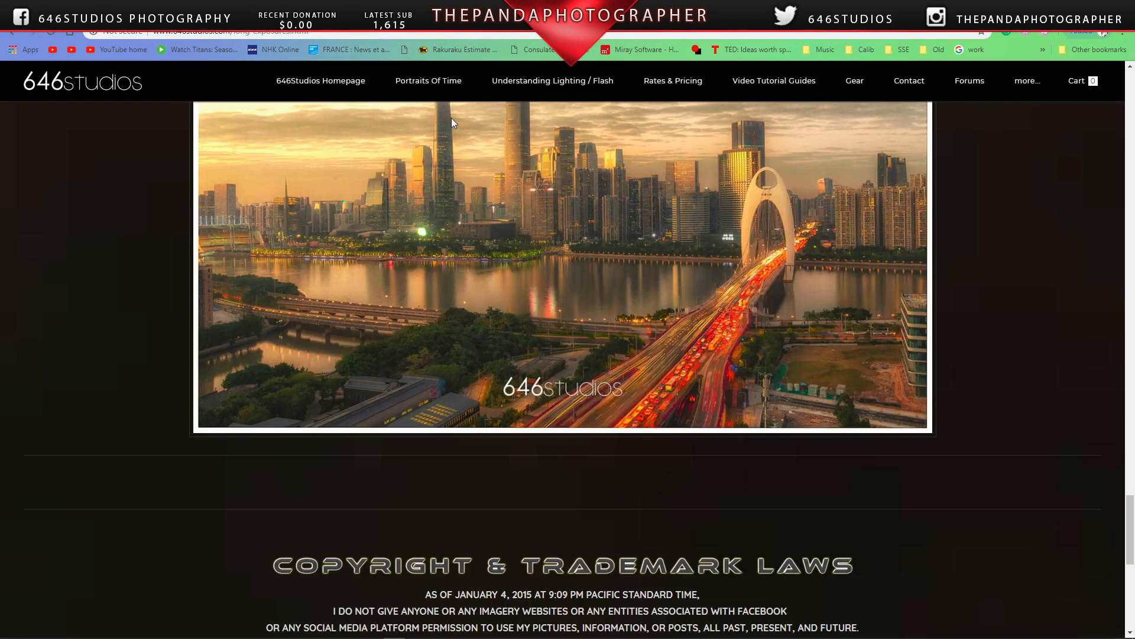
# Step: Open the Night / Astro gallery and look through its nightscape pairs, the Milky Way mountain photo and the starry-sky rows
pyautogui.moveTo(456, 104)
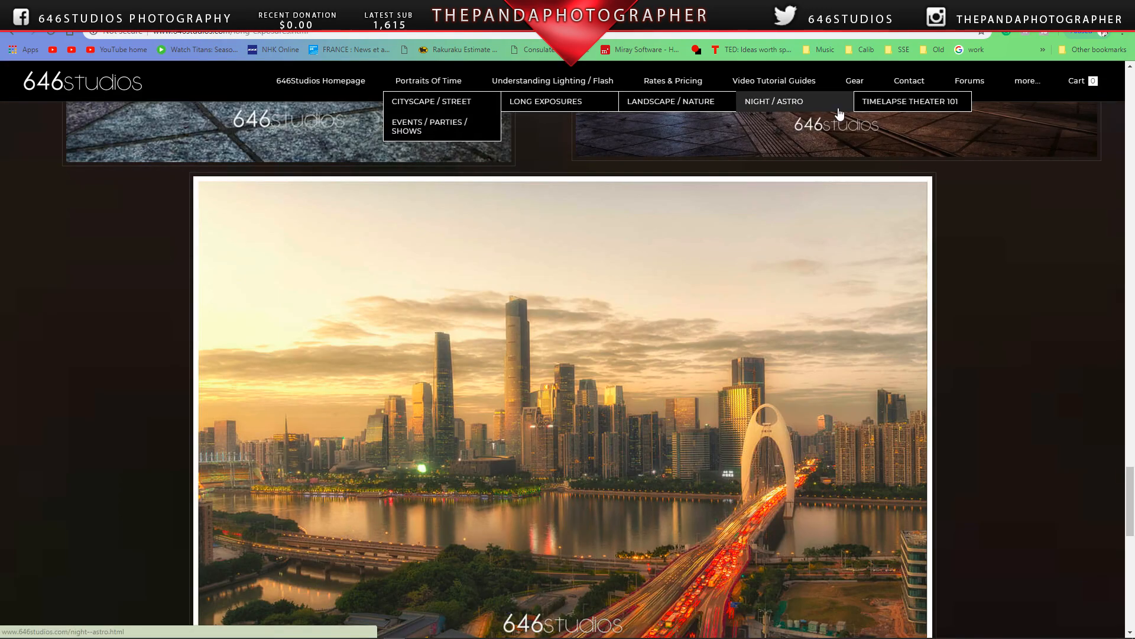
pyautogui.click(797, 108)
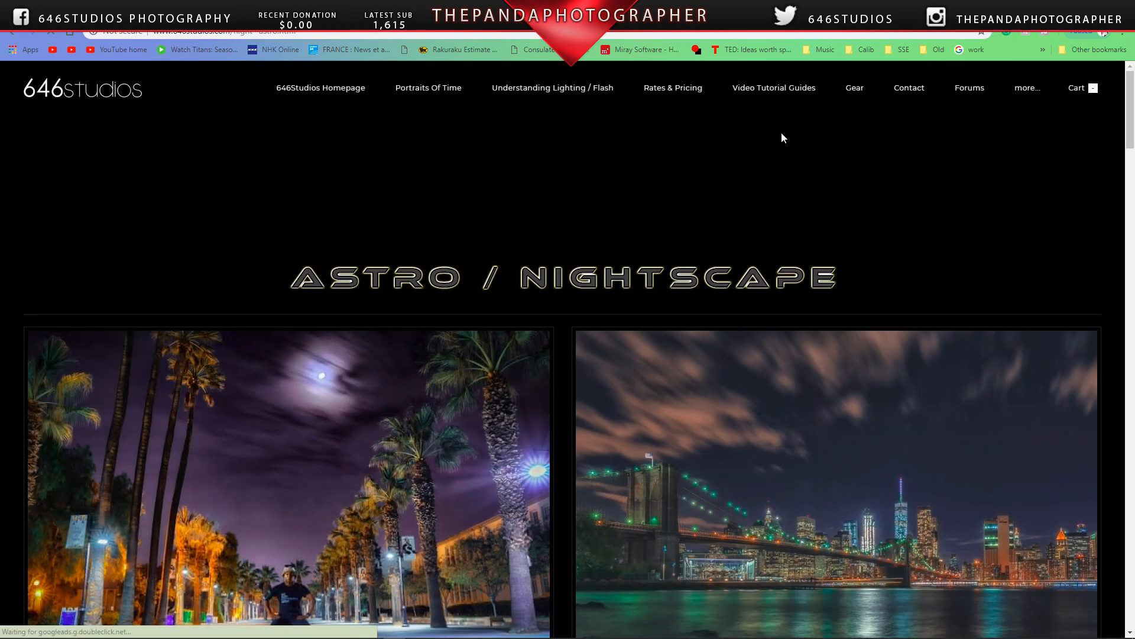
pyautogui.scroll(-2, 775, 195)
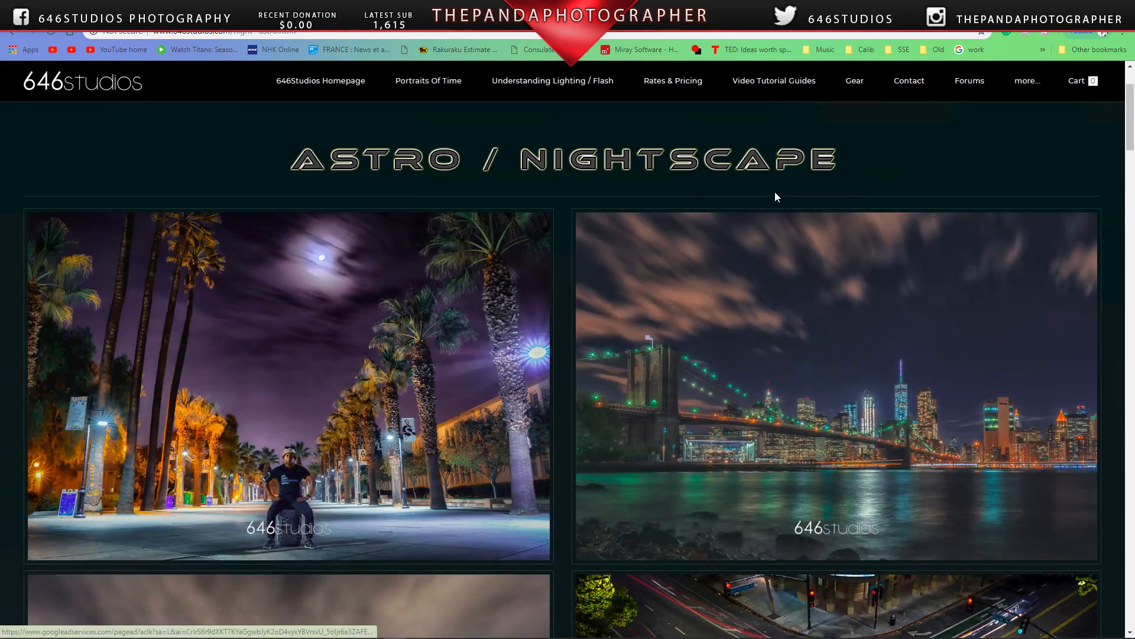
pyautogui.scroll(-3, 775, 192)
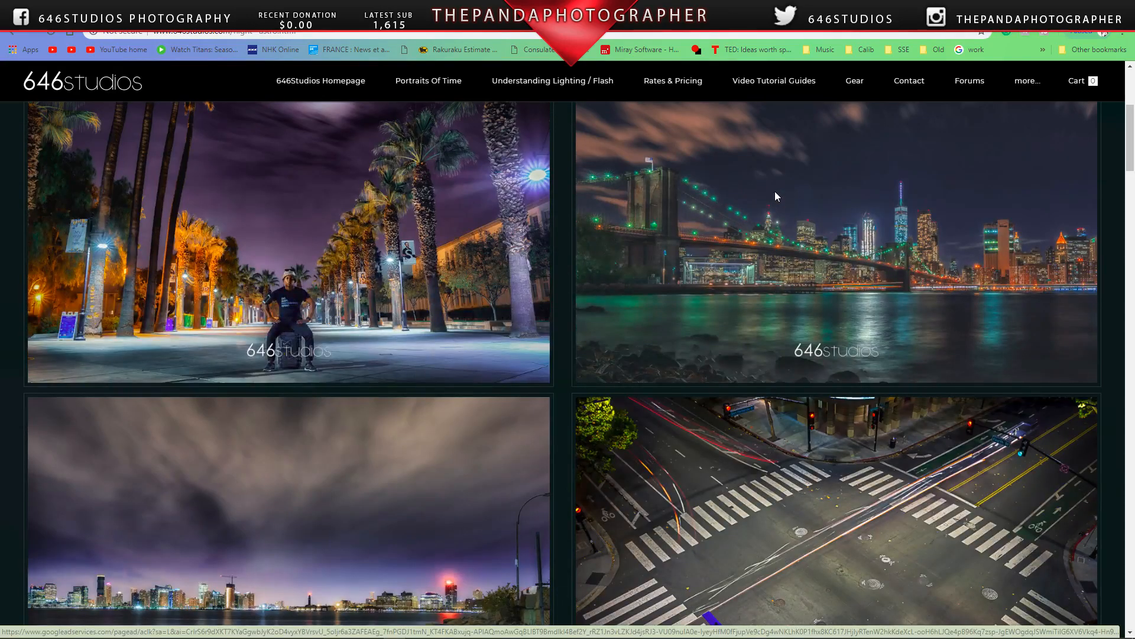
pyautogui.scroll(-4, 775, 191)
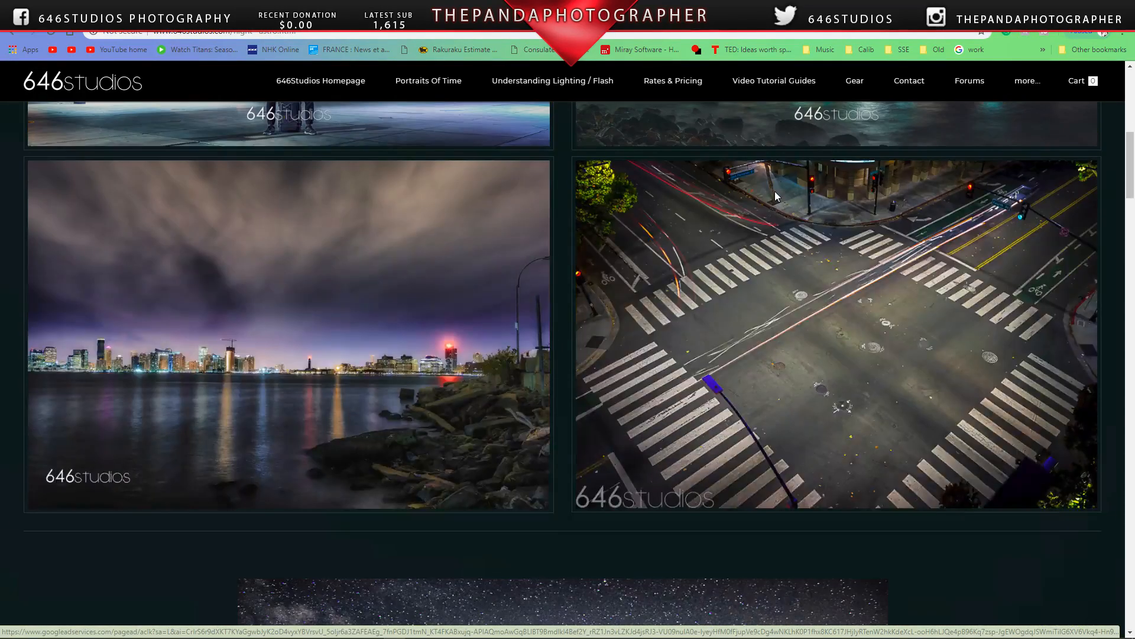
pyautogui.scroll(-7, 776, 196)
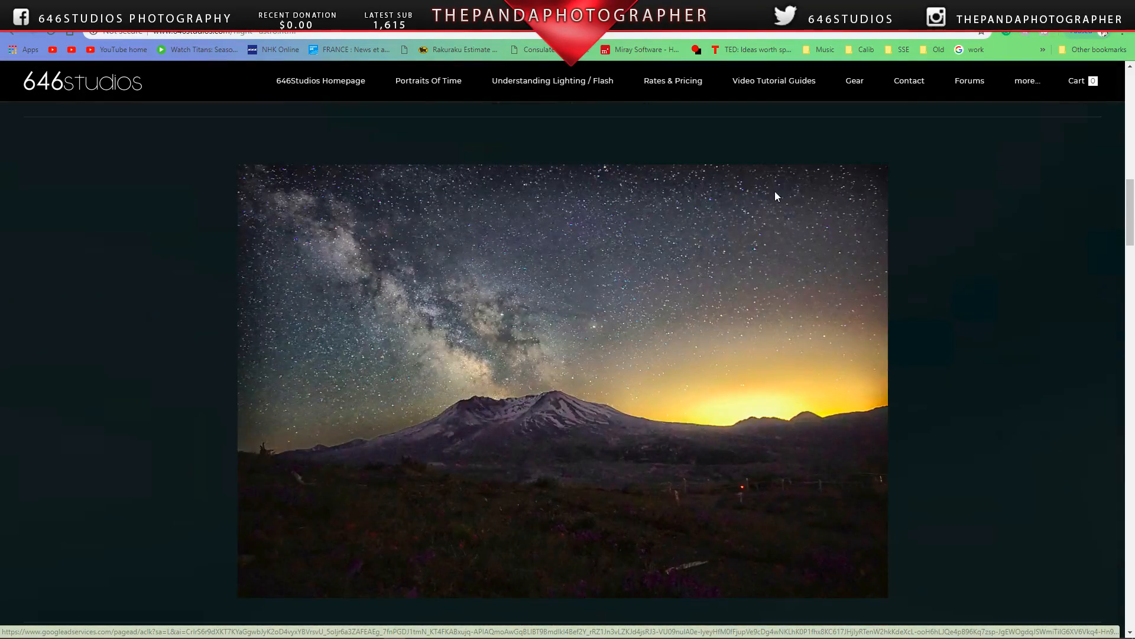
pyautogui.scroll(-6, 776, 192)
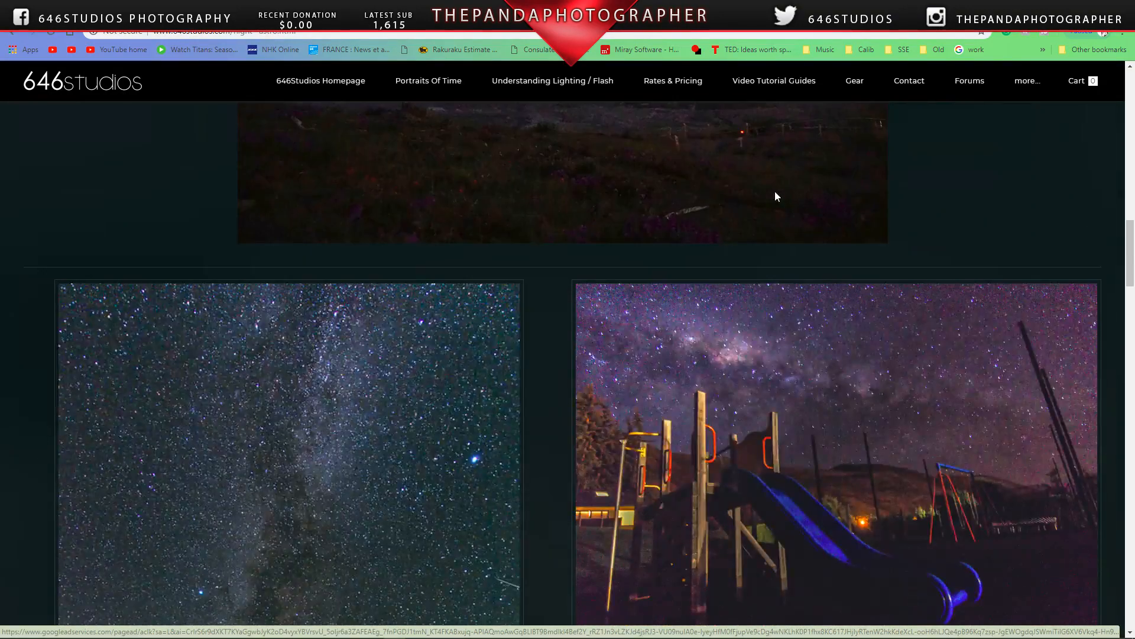
pyautogui.scroll(-6, 776, 195)
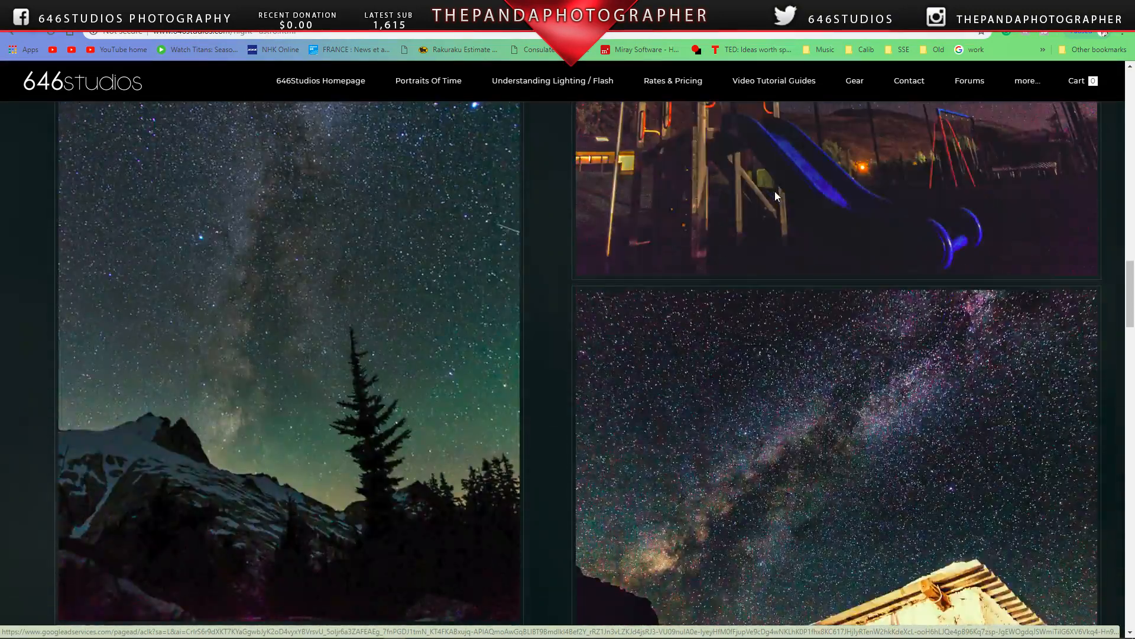
pyautogui.scroll(-5, 776, 195)
pyautogui.scroll(-2, 776, 195)
pyautogui.scroll(-3, 777, 196)
pyautogui.scroll(-3, 777, 196)
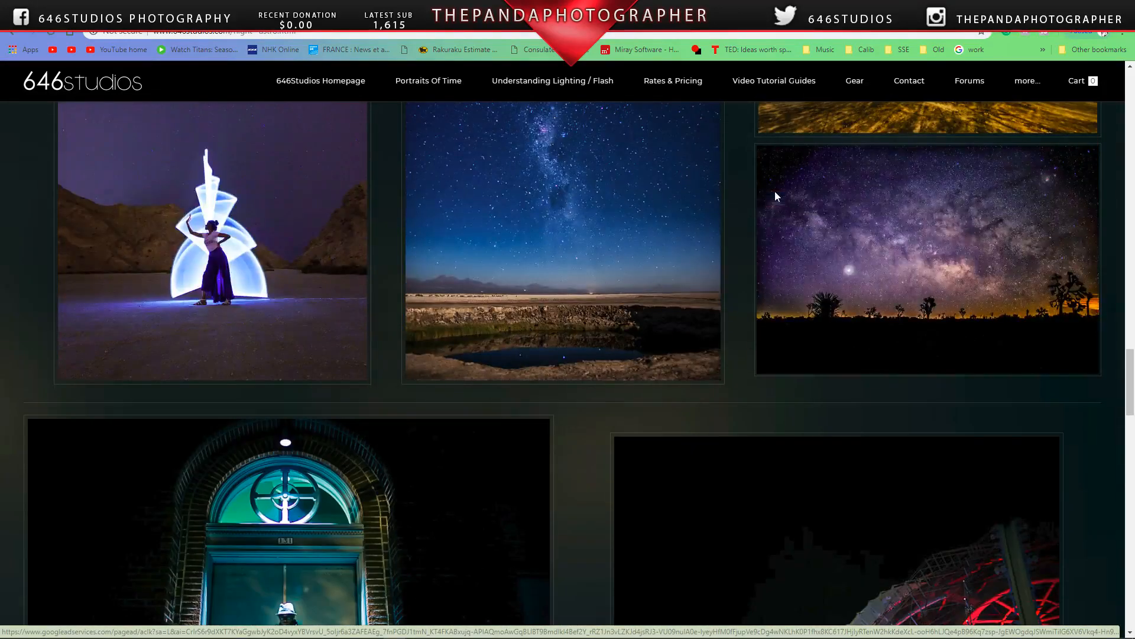
# Step: Examine how the stacked doorway portrait and sparkler pier photos line up with the tall red-lit glass building photo
pyautogui.scroll(-6, 776, 195)
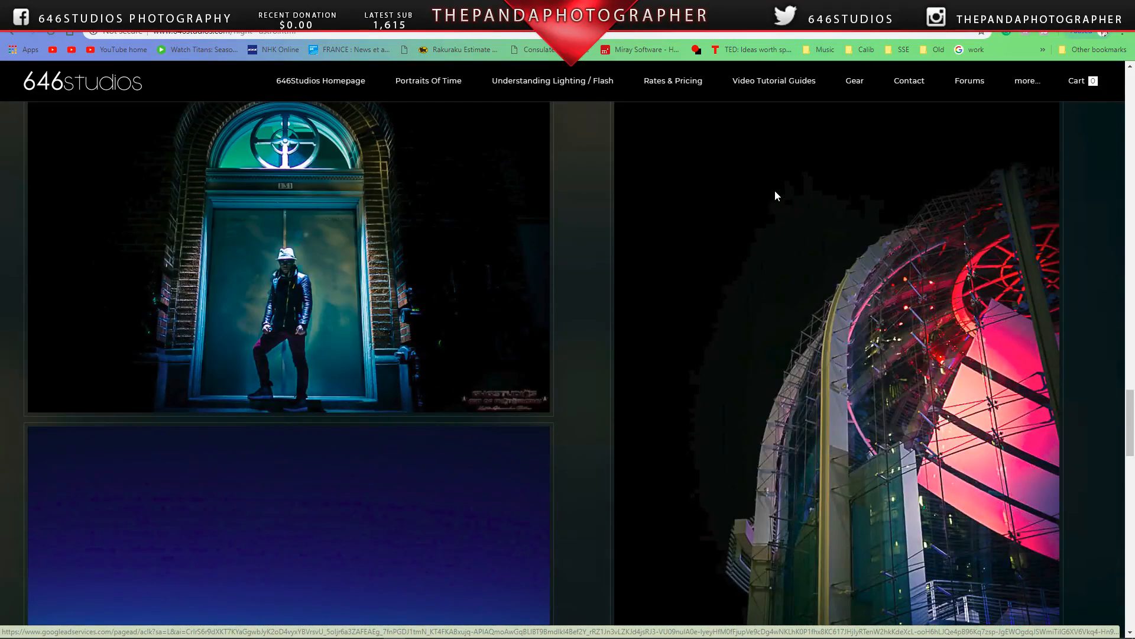
pyautogui.scroll(-1, 776, 196)
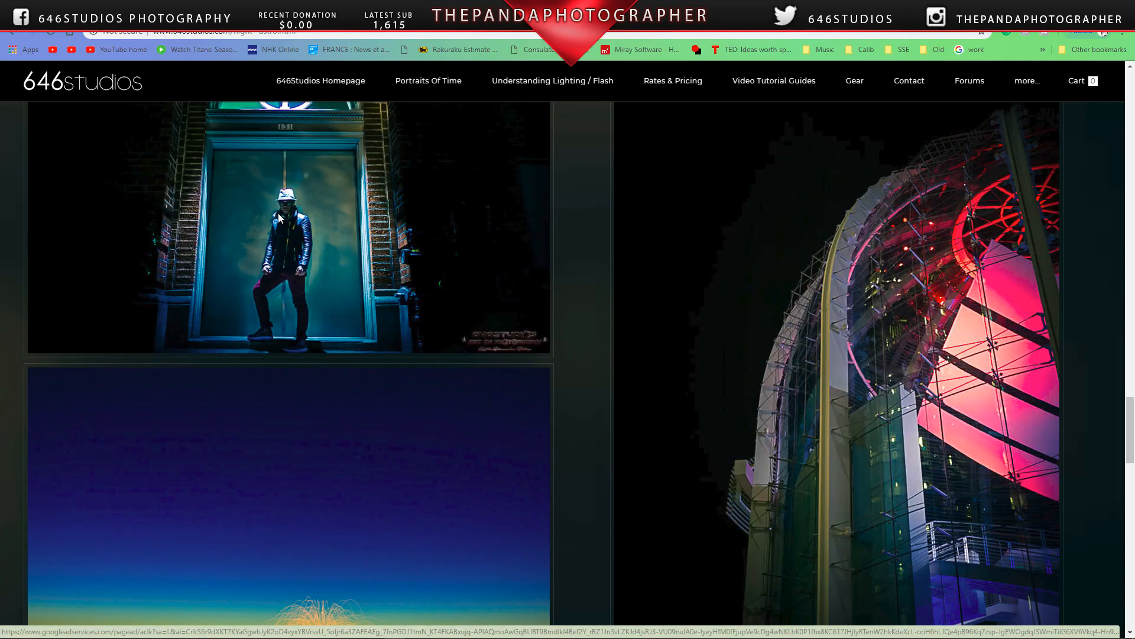
pyautogui.scroll(-4, 648, 211)
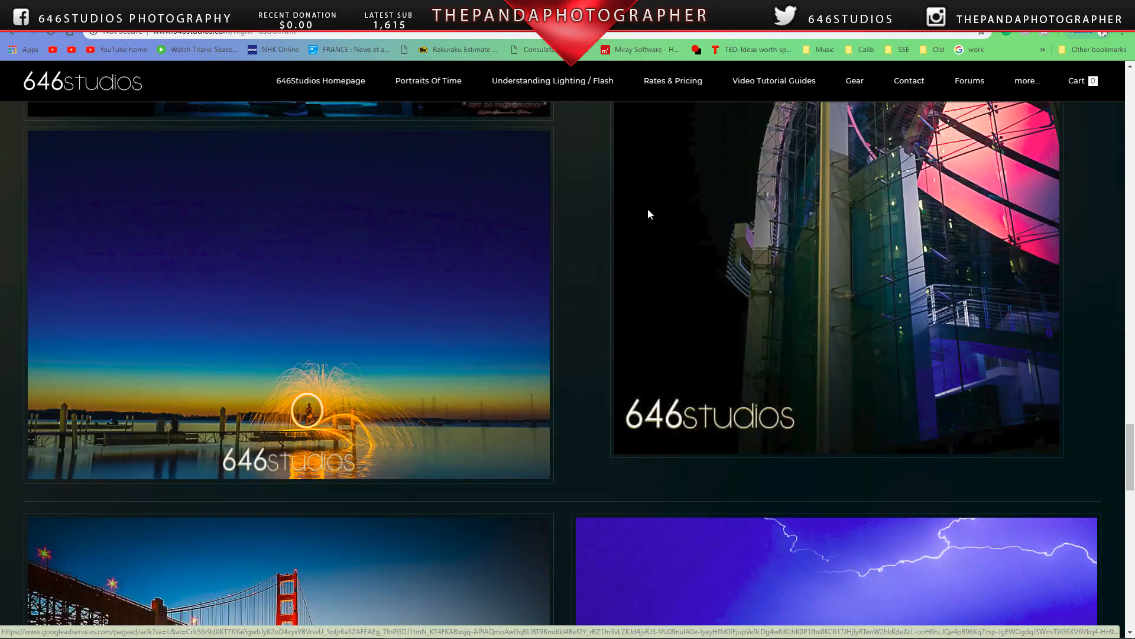
pyautogui.scroll(7, 637, 211)
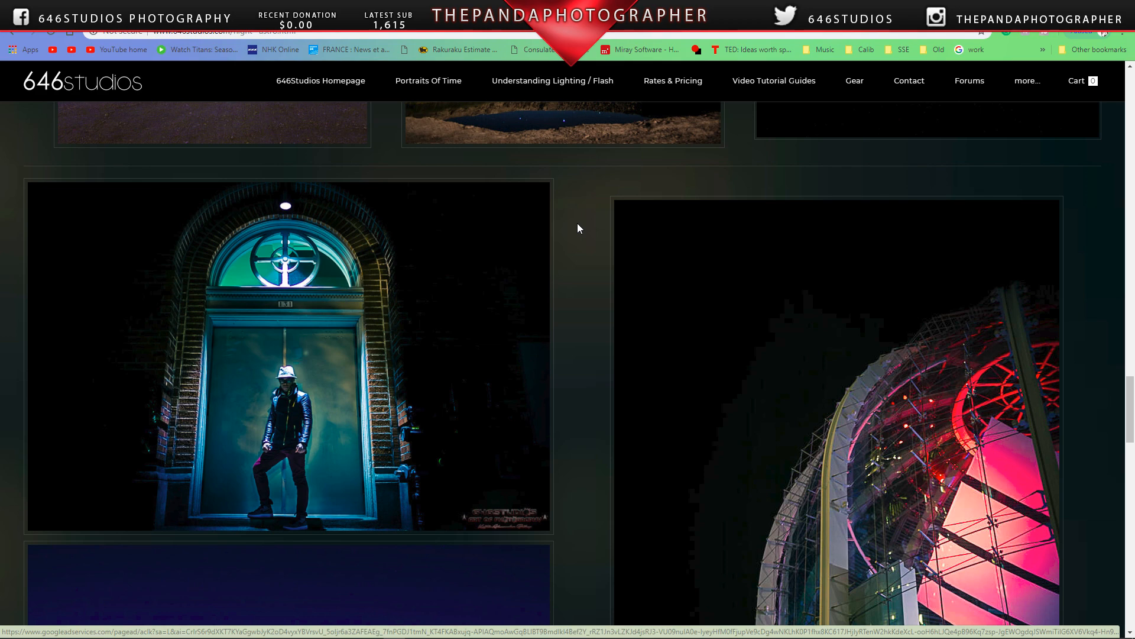
pyautogui.scroll(-3, 579, 224)
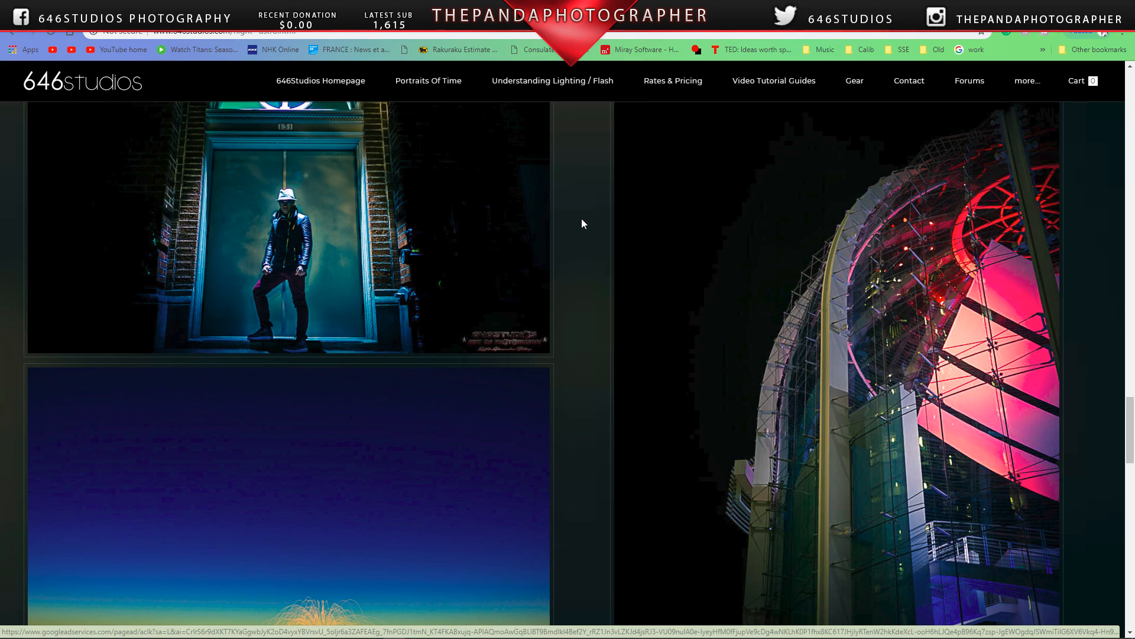
# Step: Review the bridge, lightning, night city and photographer portrait photos through the copyright section of the Astro / Nightscape page
pyautogui.scroll(-10, 583, 223)
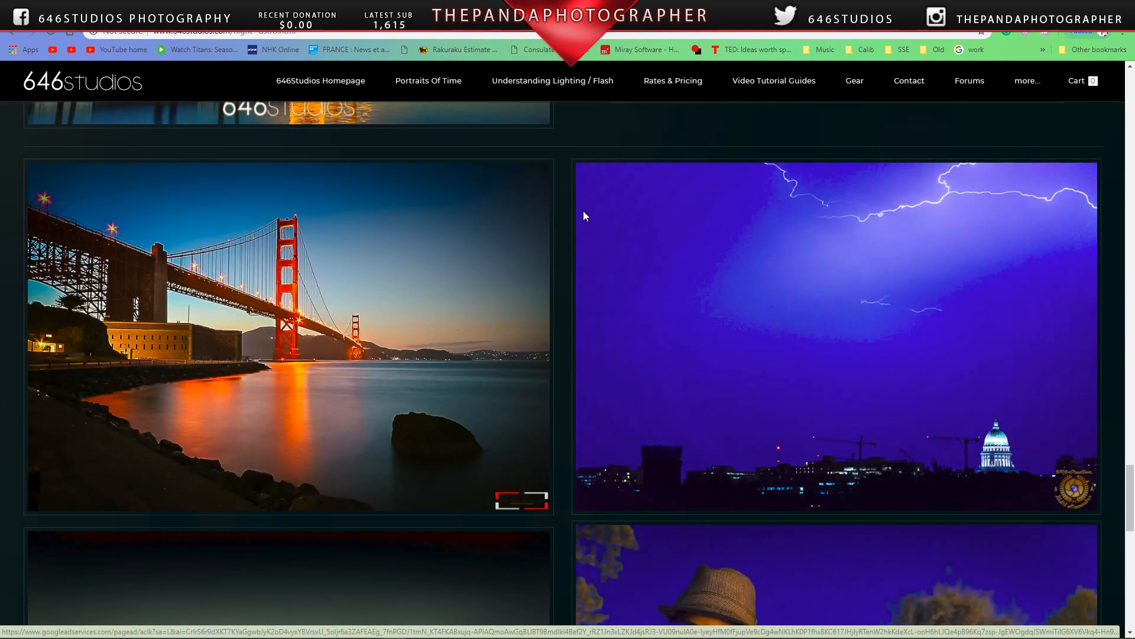
pyautogui.scroll(-7, 591, 207)
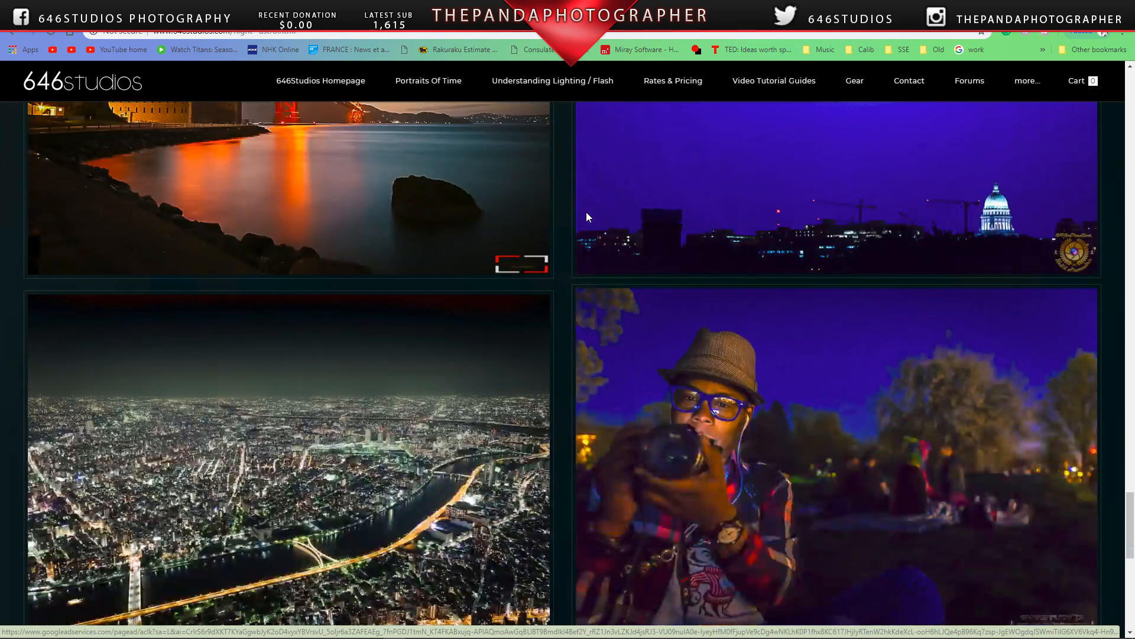
pyautogui.scroll(-2, 590, 215)
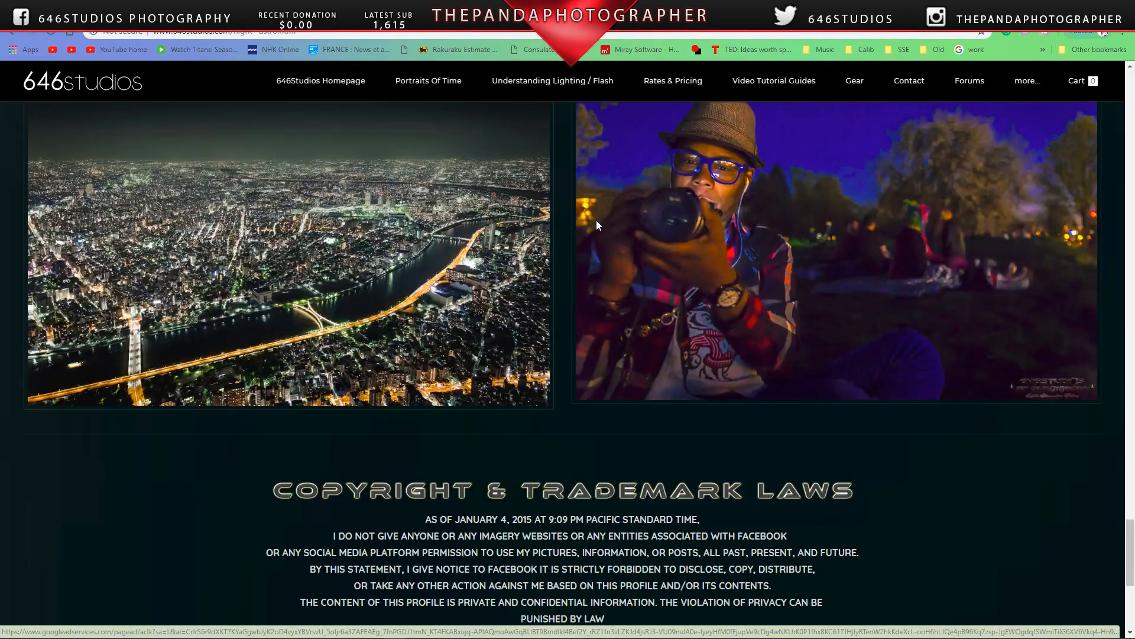
pyautogui.scroll(-3, 748, 238)
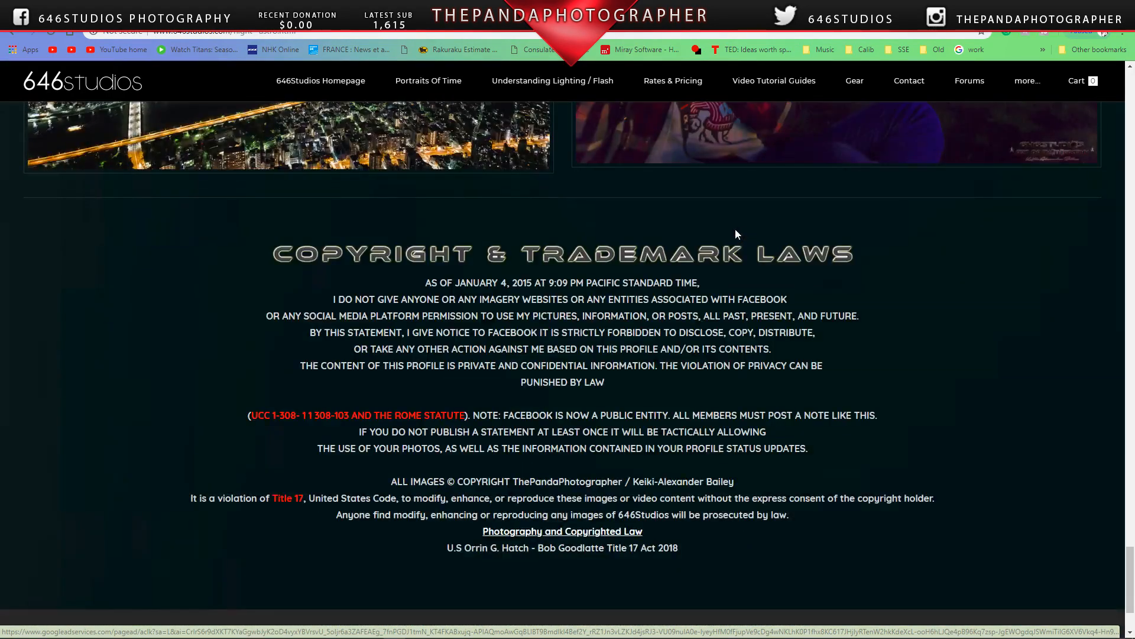
pyautogui.scroll(13, 654, 195)
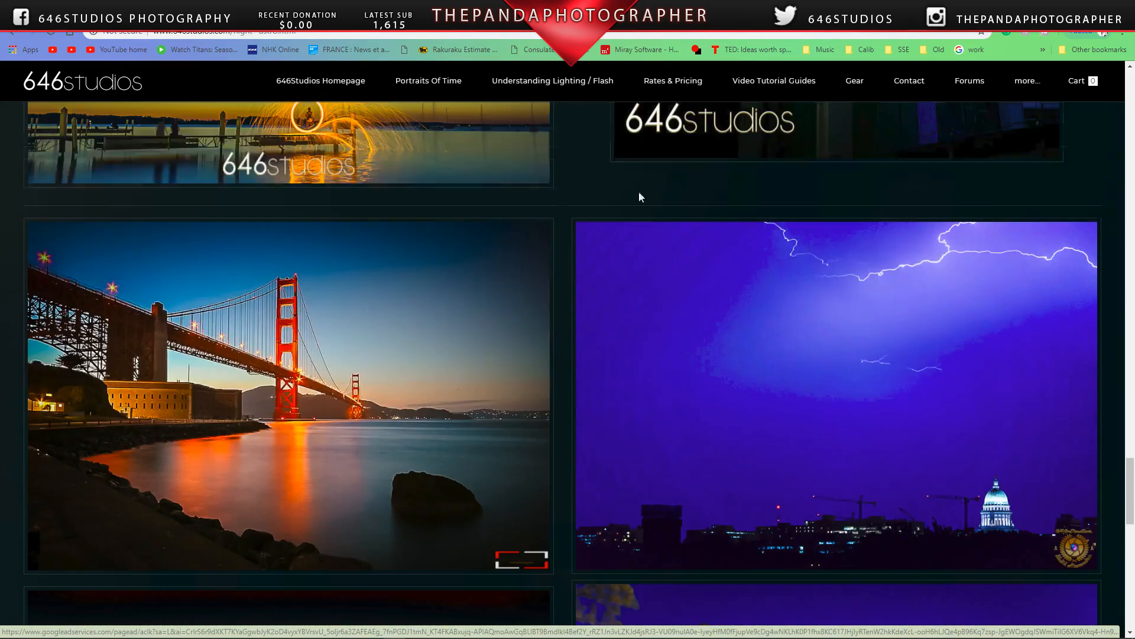
# Step: Open the Landscape / Nature gallery and view its heading and the opening white flower and ladybug photos
pyautogui.moveTo(463, 96)
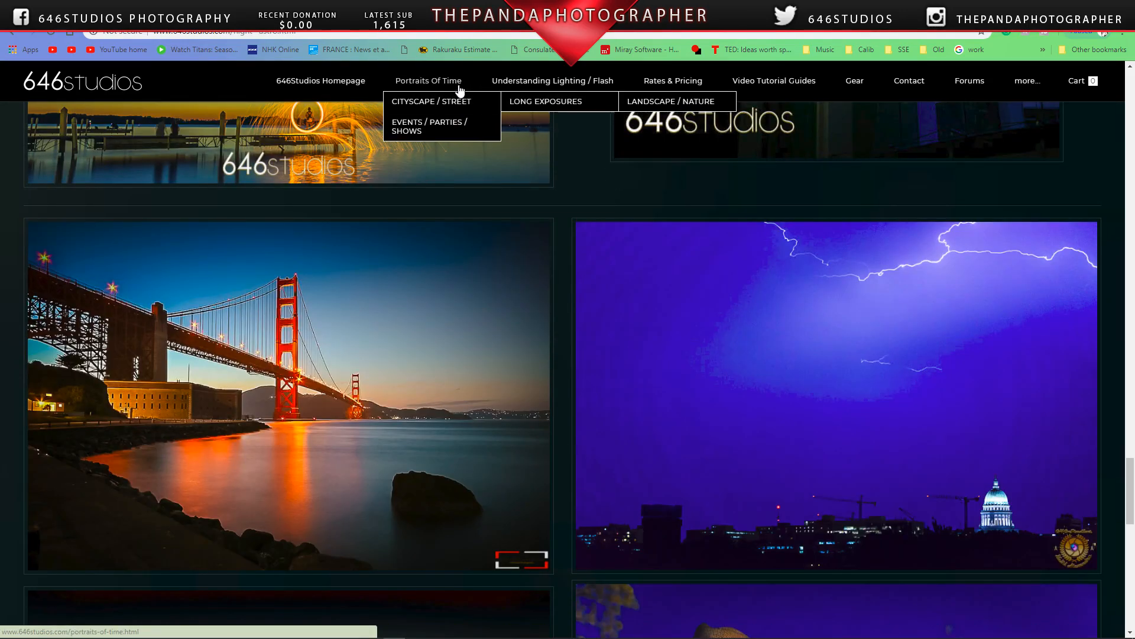
pyautogui.moveTo(693, 114)
pyautogui.moveTo(801, 114)
pyautogui.moveTo(887, 112)
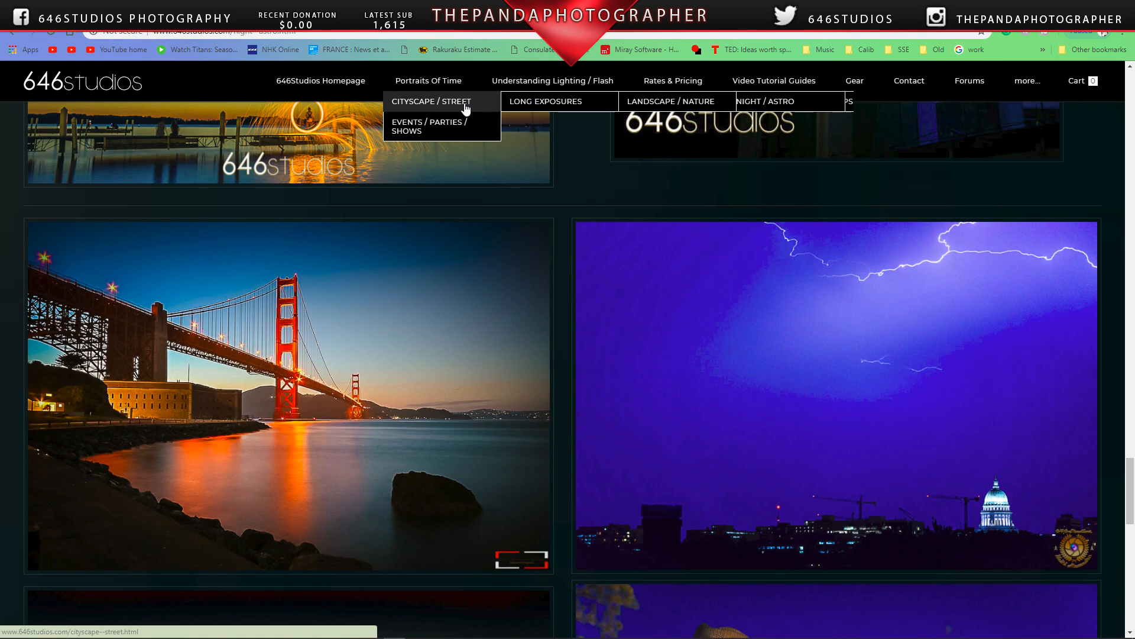
pyautogui.moveTo(566, 109)
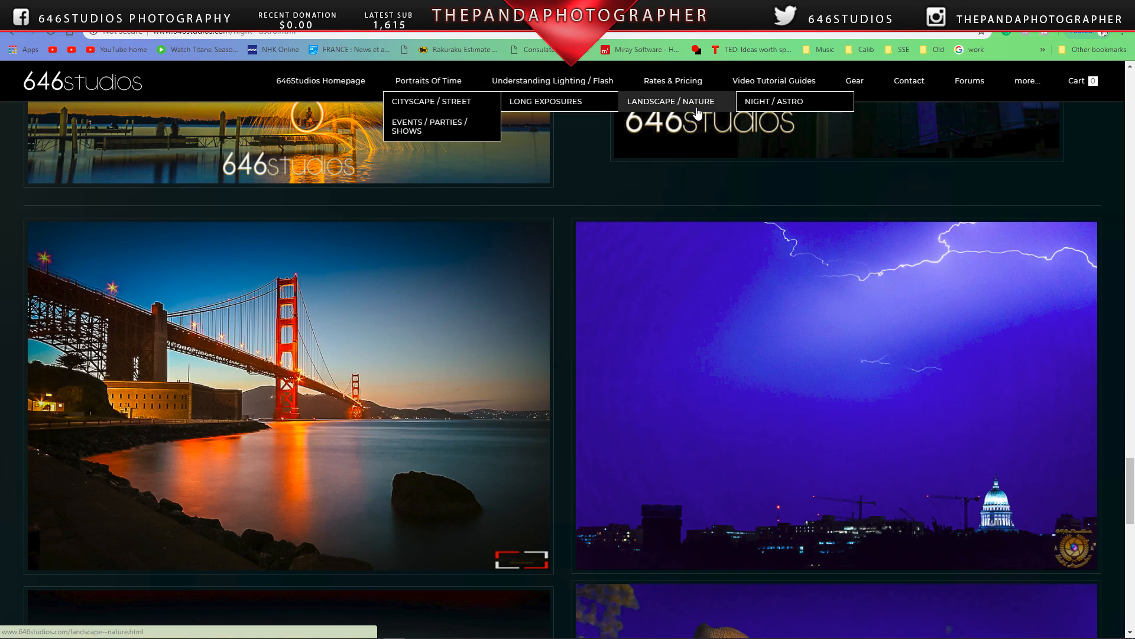
pyautogui.moveTo(755, 112)
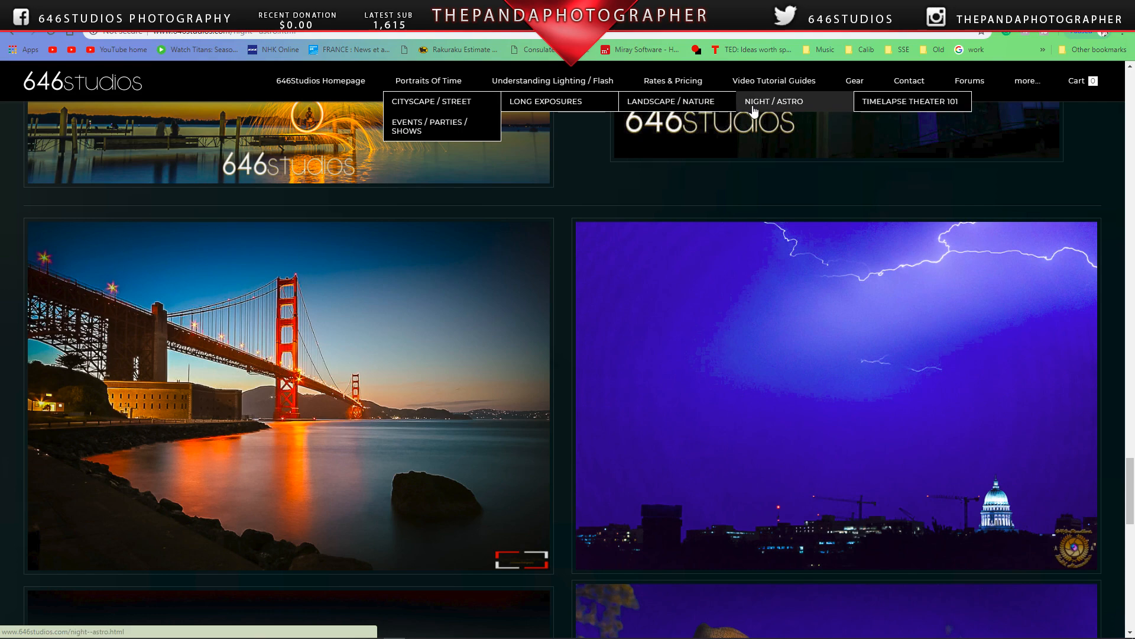
pyautogui.click(689, 106)
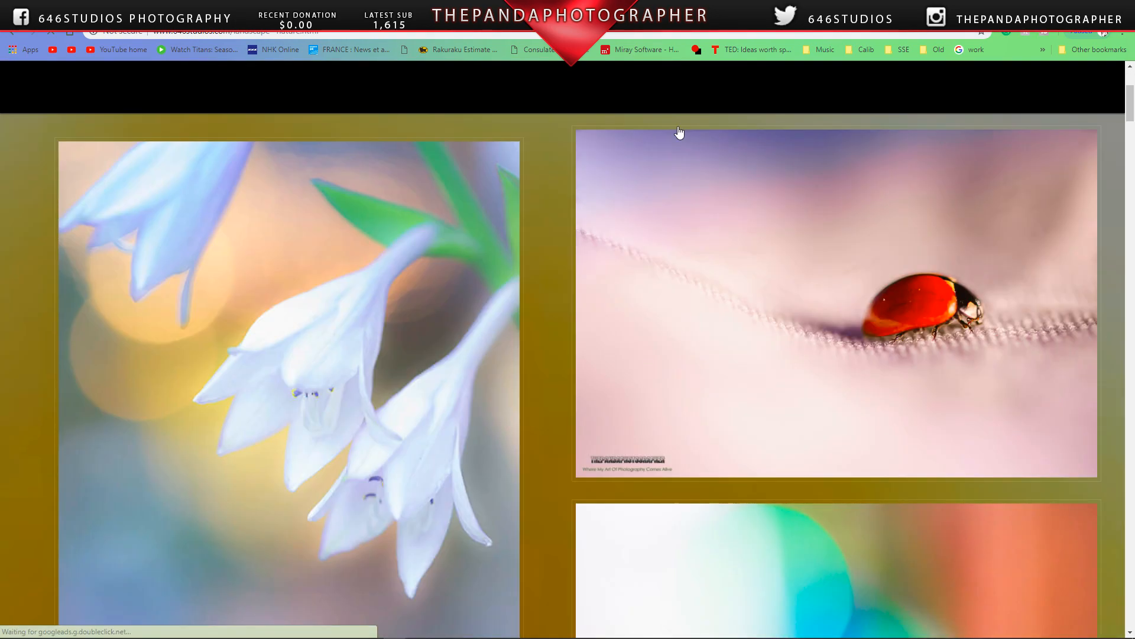
pyautogui.scroll(-1, 679, 126)
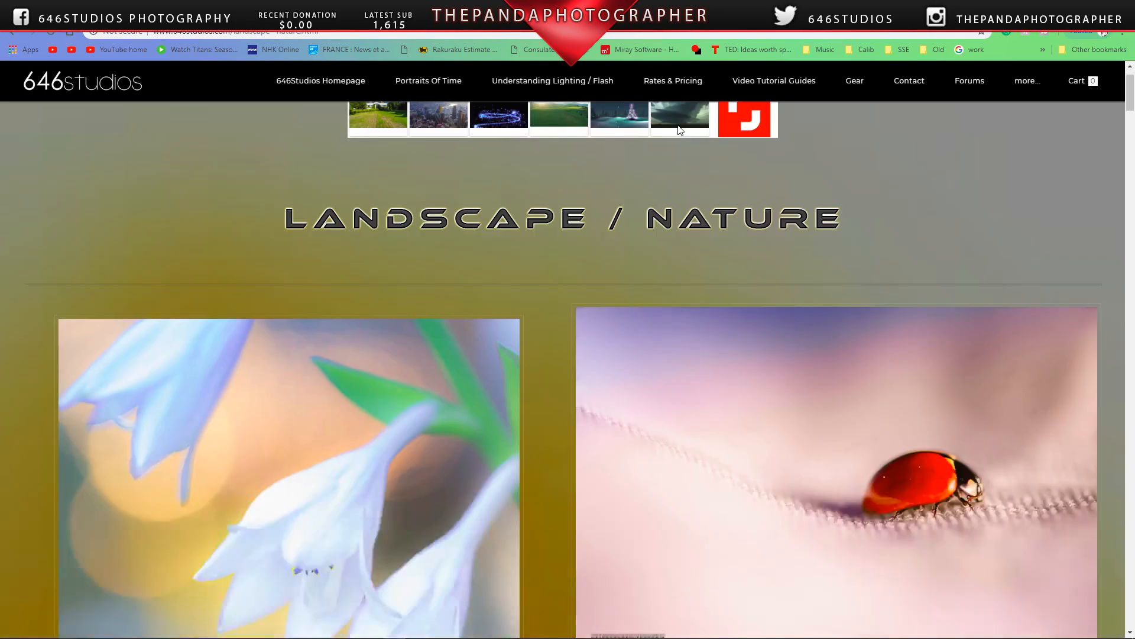
pyautogui.scroll(-2, 679, 126)
pyautogui.scroll(2, 678, 126)
pyautogui.scroll(-6, 485, 200)
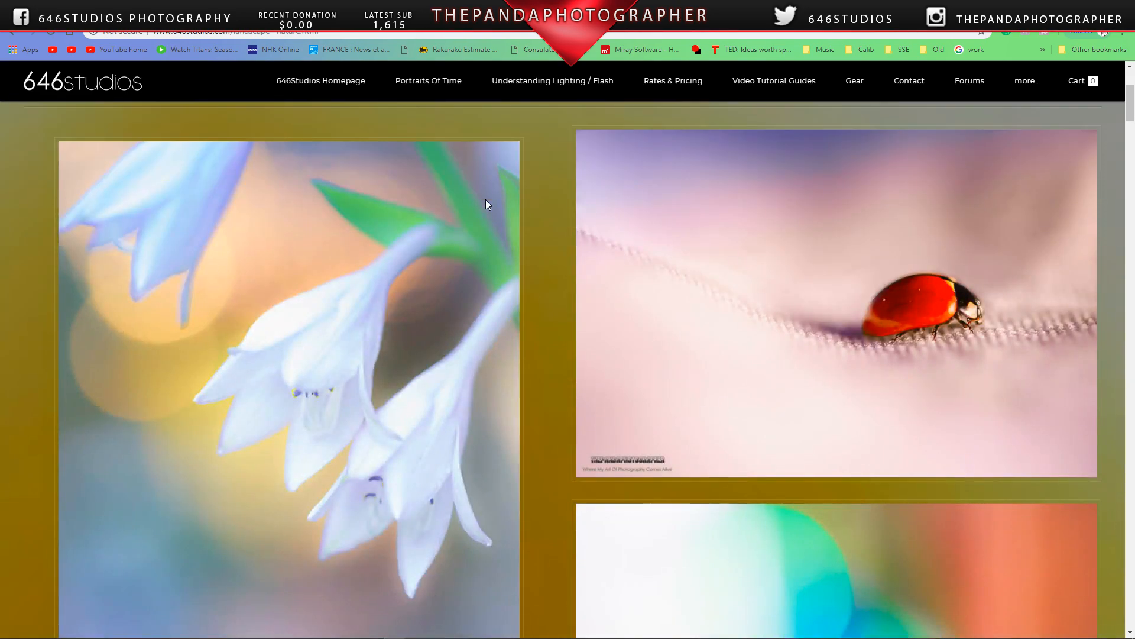
# Step: Look through the lone tree lake, snowy mountain and canyon photos down to the red maple leaf row
pyautogui.scroll(-12, 486, 204)
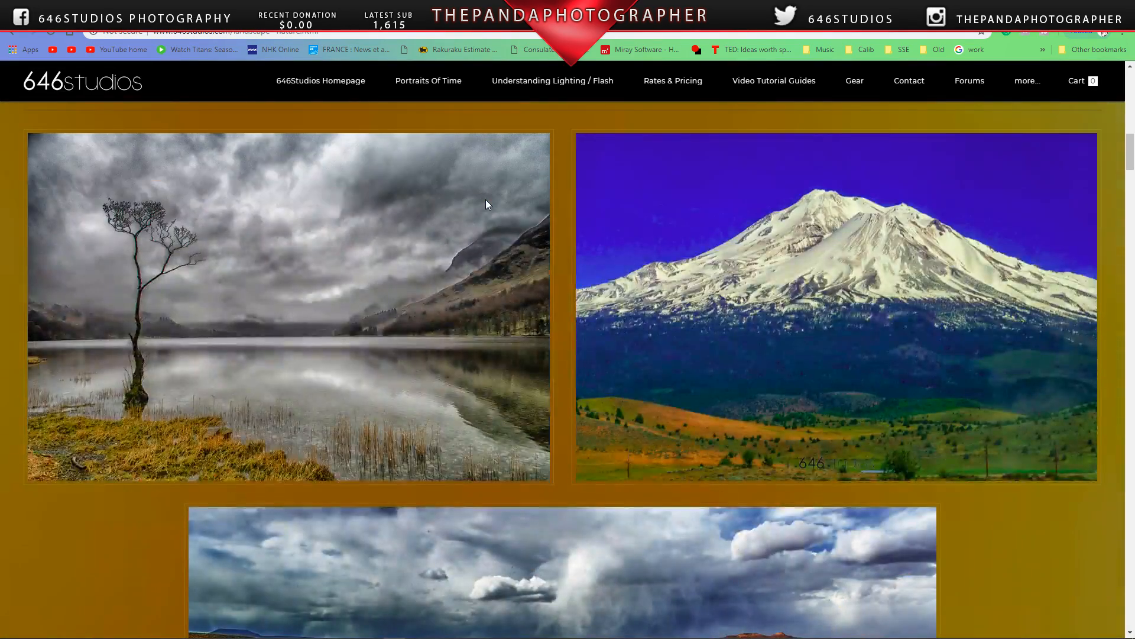
pyautogui.scroll(-10, 486, 204)
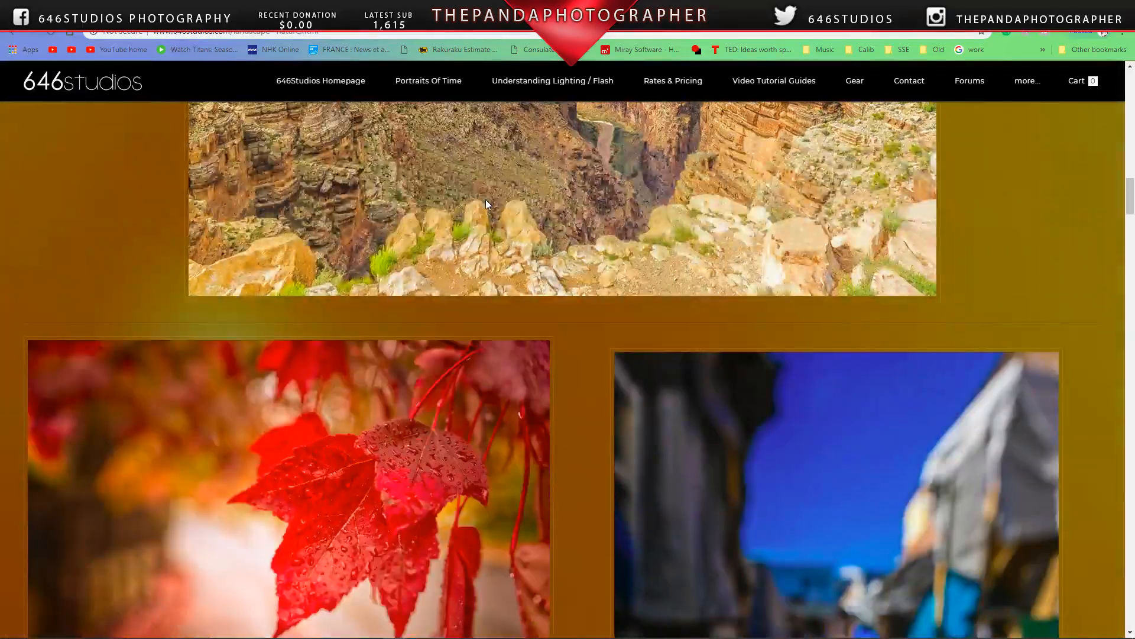
pyautogui.scroll(5, 489, 203)
pyautogui.scroll(-2, 489, 203)
# Step: Return to the first Landscape / Nature row and compare the tall white flower photo with the two stacked photos beside it
pyautogui.moveTo(1129, 195); pyautogui.dragTo(1129, 117)
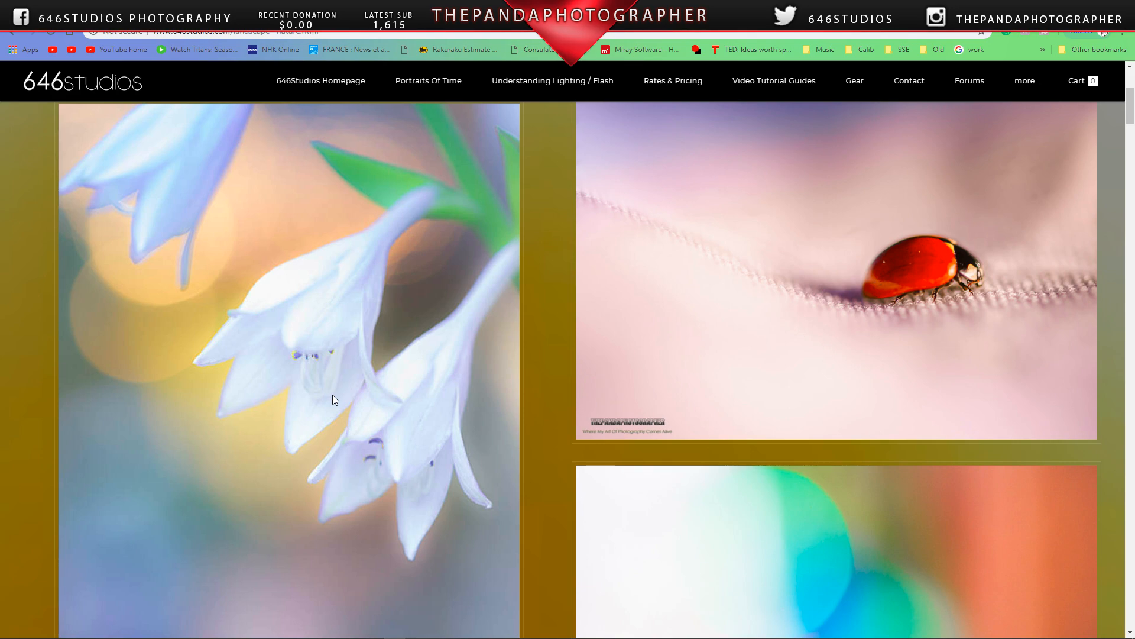
pyautogui.scroll(2, 333, 395)
pyautogui.scroll(-2, 332, 393)
pyautogui.scroll(-8, 374, 480)
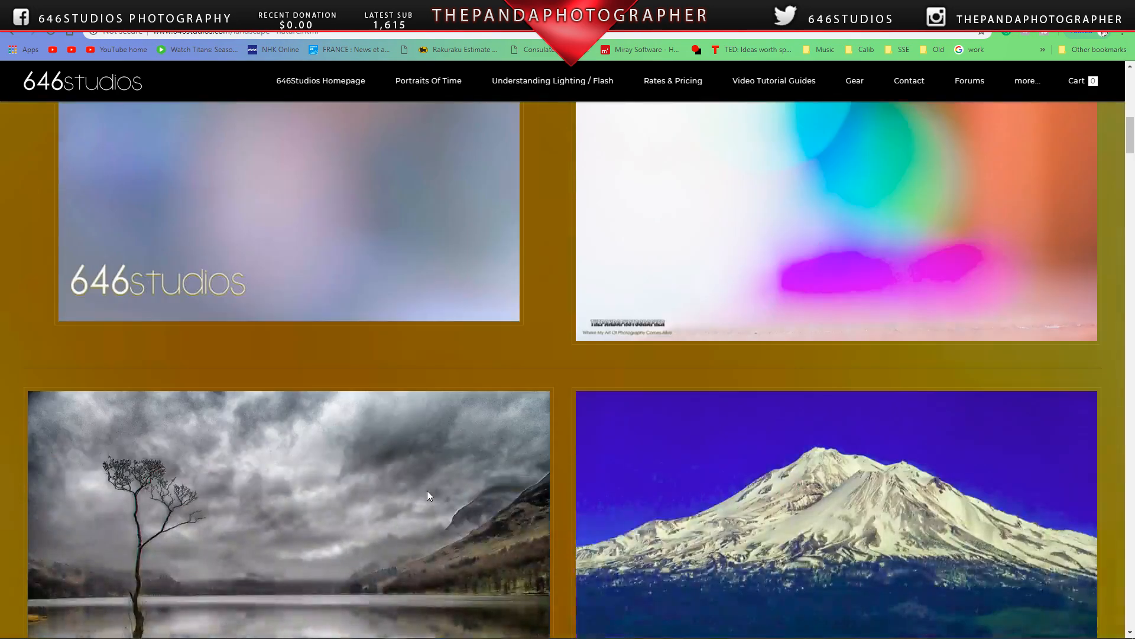
# Step: Examine the alignment of the stacked red leaf and dark window photos with the tall rock photo beside them
pyautogui.scroll(-20, 429, 496)
pyautogui.scroll(-3, 500, 379)
pyautogui.scroll(4, 500, 379)
pyautogui.scroll(-4, 500, 379)
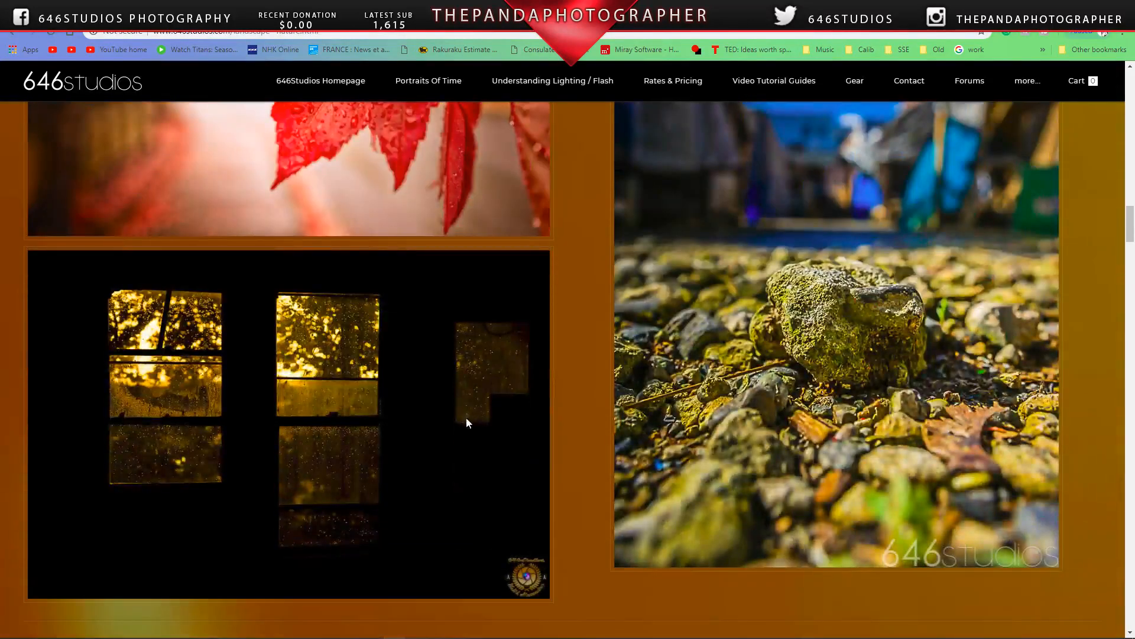
pyautogui.scroll(-3, 351, 391)
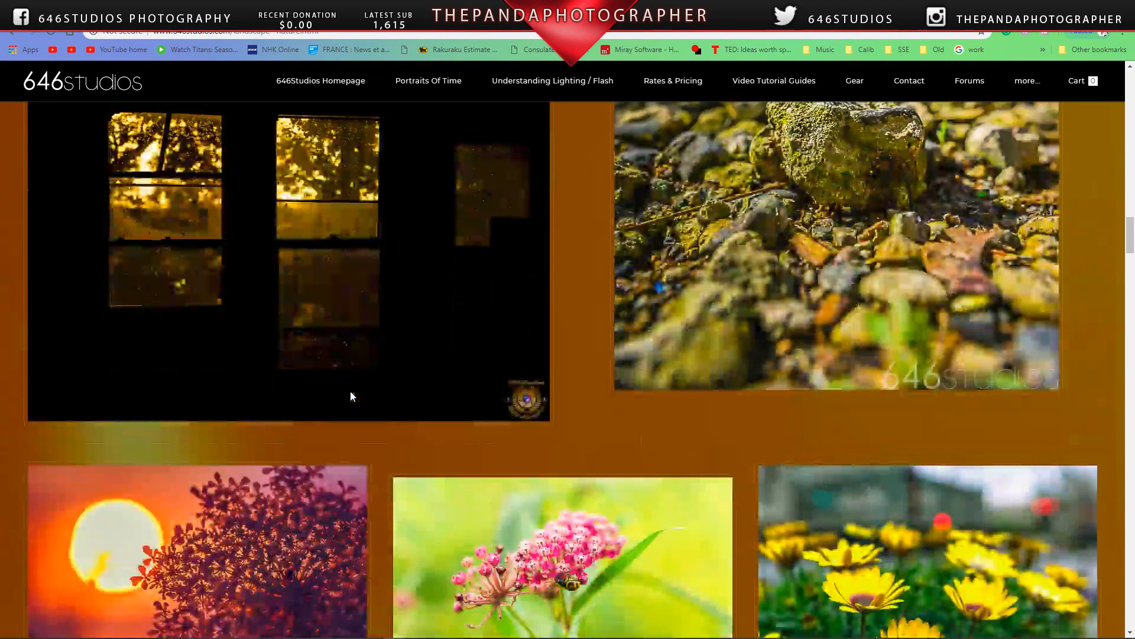
pyautogui.scroll(5, 351, 391)
pyautogui.scroll(-3, 350, 391)
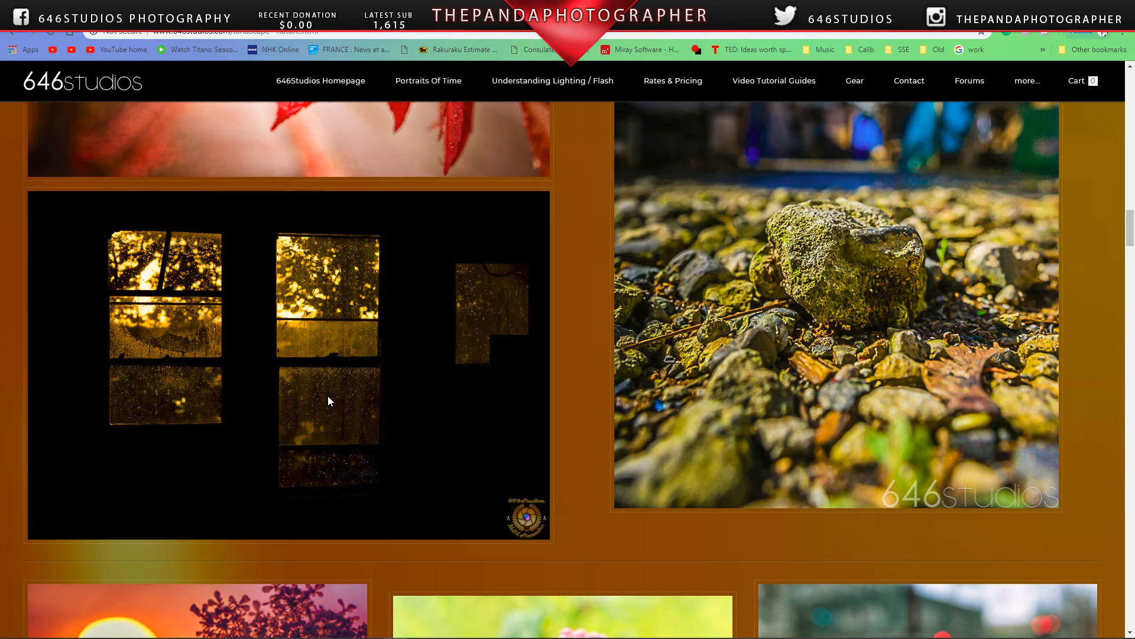
# Step: Look through the sunset blossom, pink flower, autumn leaf and snowy macro rows of the live Landscape / Nature gallery
pyautogui.scroll(-10, 363, 159)
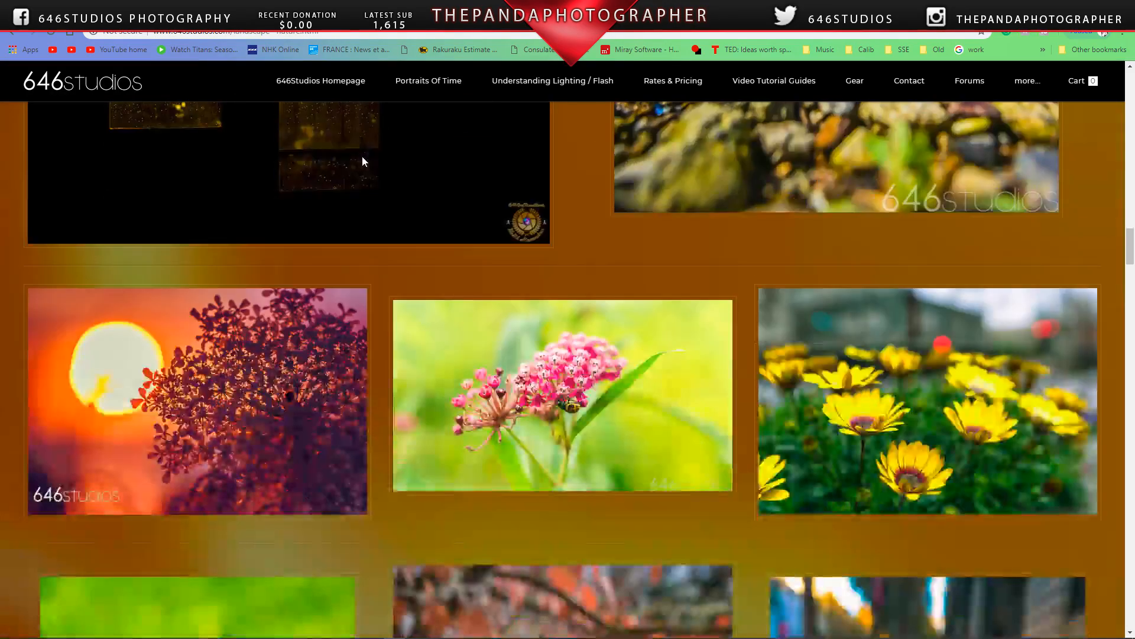
pyautogui.scroll(-15, 367, 159)
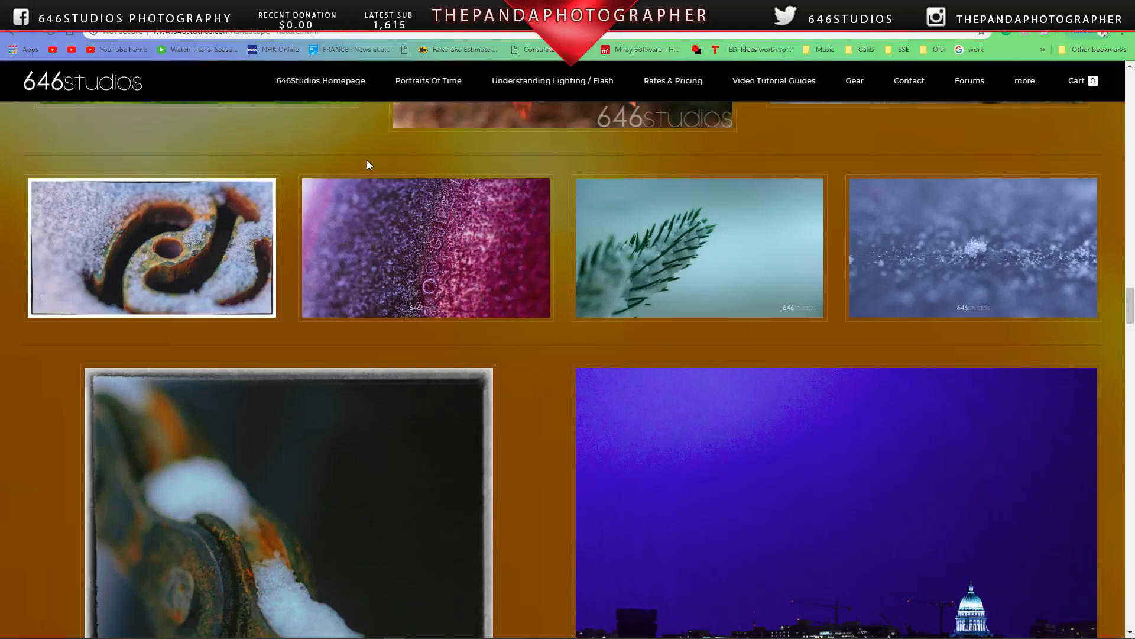
pyautogui.scroll(-3, 939, 332)
pyautogui.scroll(5, 950, 325)
pyautogui.scroll(2, 949, 324)
# Step: Compare the alignment of the tall snowy chain photo with the two stacked purple night skyline photos beside it
pyautogui.scroll(-5, 950, 324)
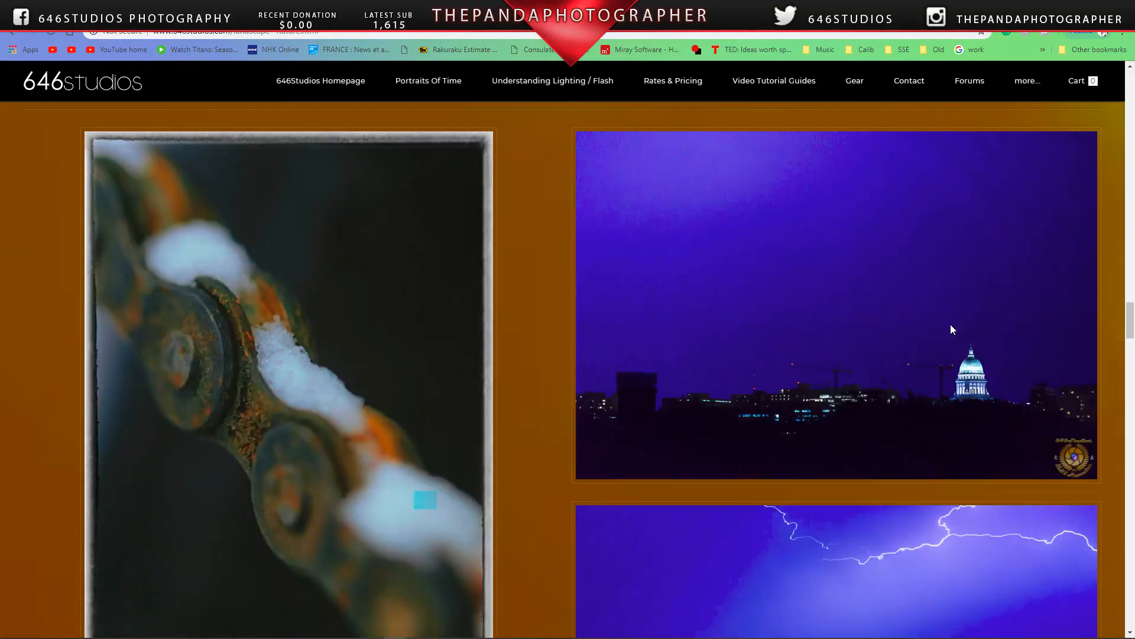
pyautogui.scroll(-5, 950, 326)
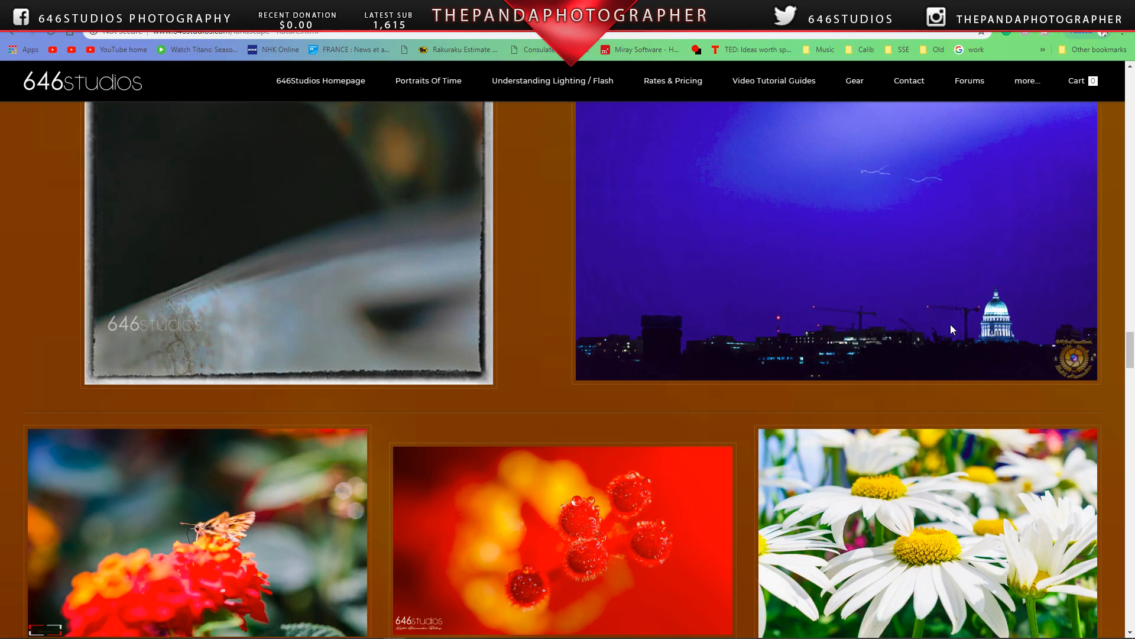
pyautogui.scroll(3, 952, 329)
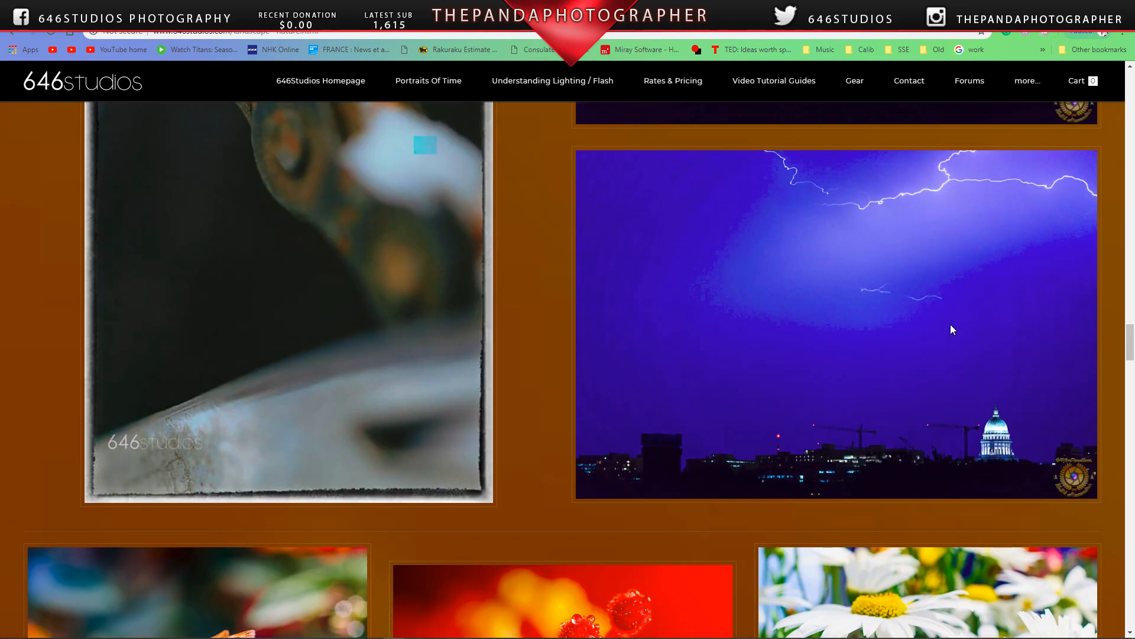
pyautogui.scroll(-3, 952, 329)
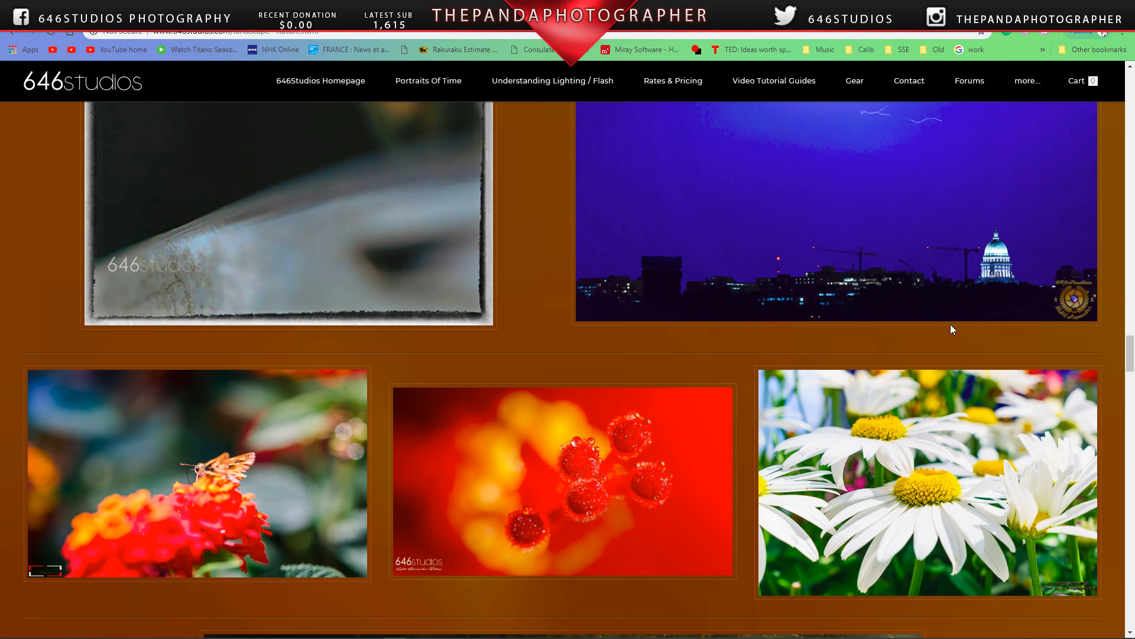
# Step: View the butterfly, red droplet and daisy row, the wide glowing light photo, and the snail and squirrel row
pyautogui.scroll(-7, 941, 287)
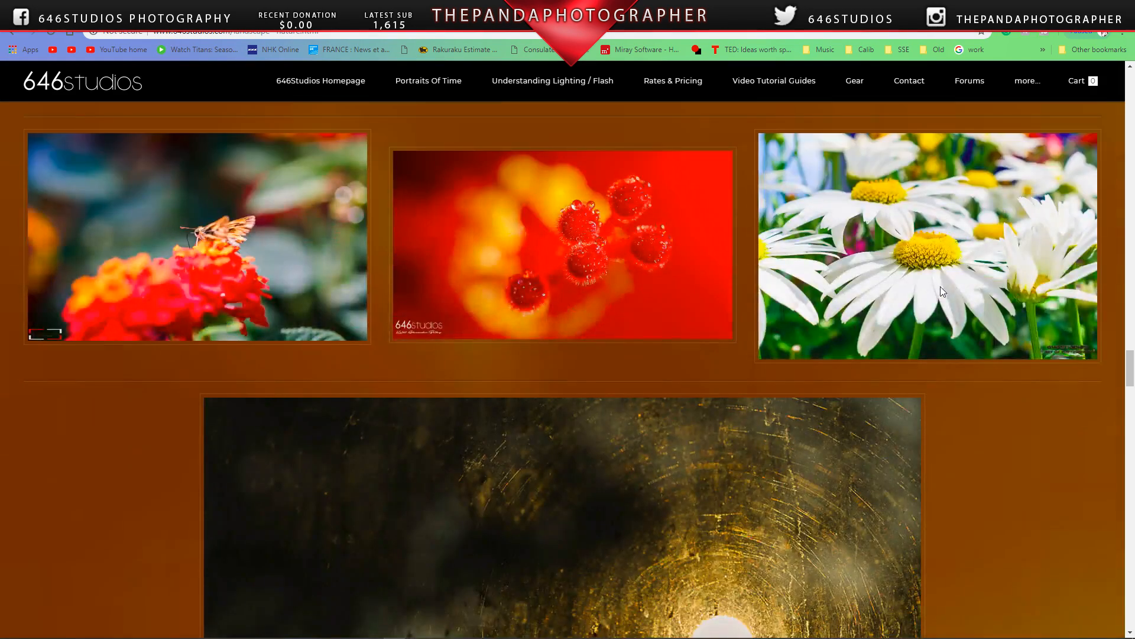
pyautogui.scroll(-4, 942, 286)
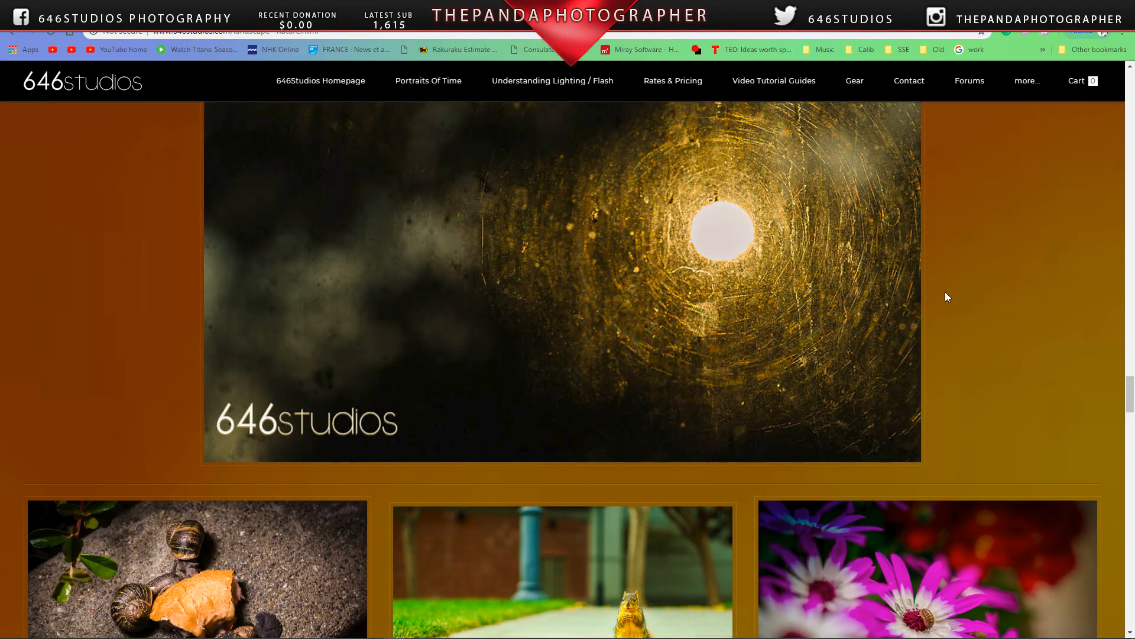
pyautogui.scroll(4, 945, 292)
pyautogui.scroll(-3, 945, 293)
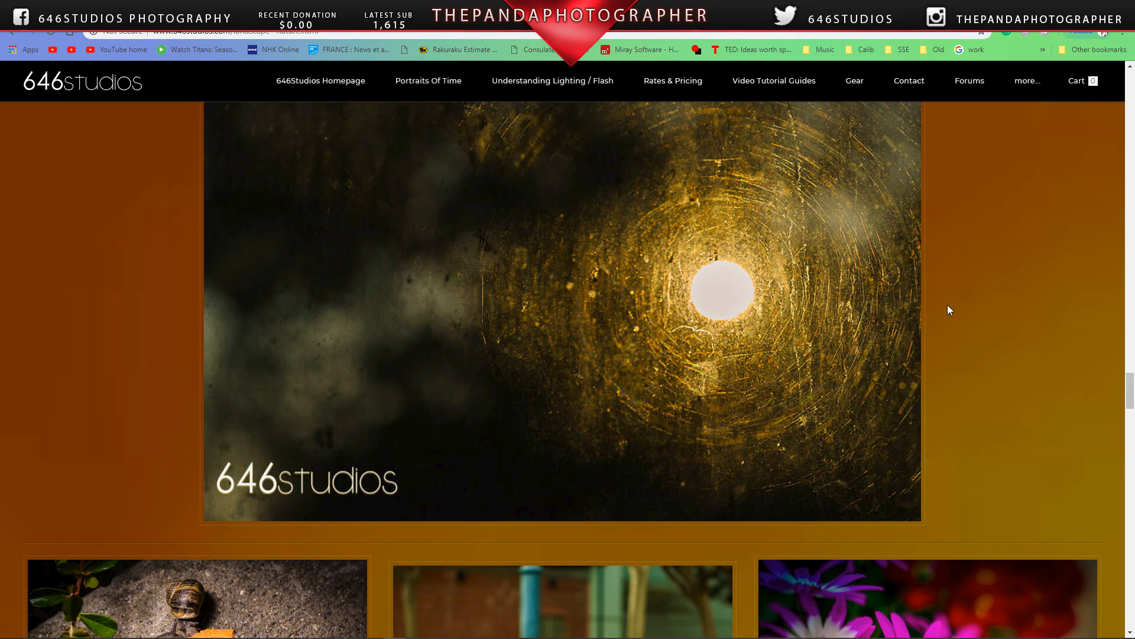
pyautogui.scroll(-5, 944, 307)
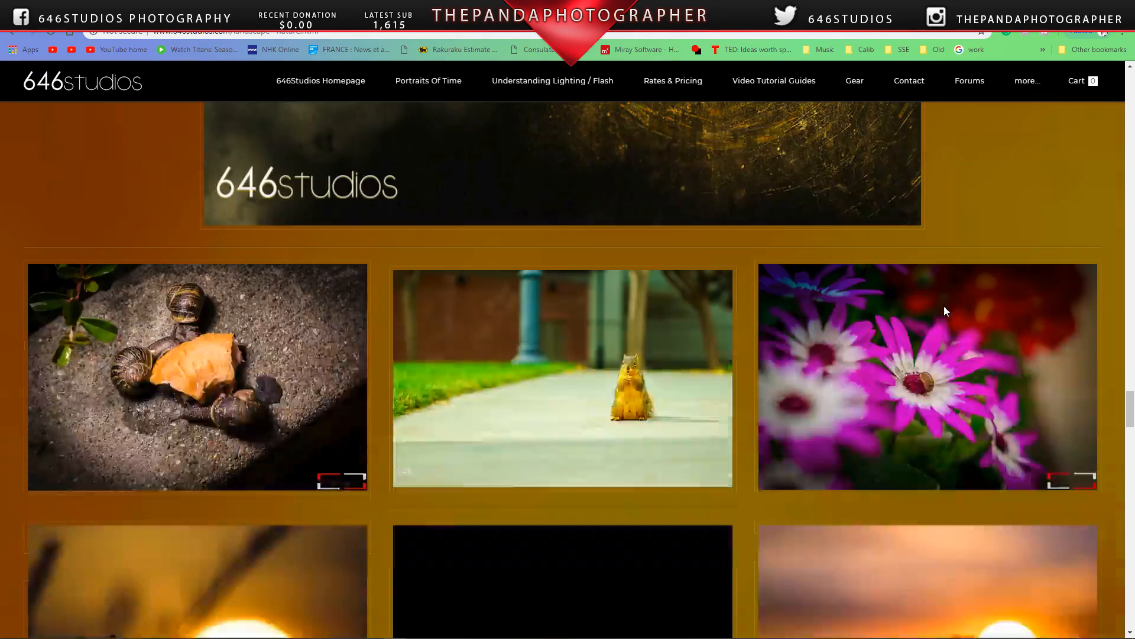
# Step: Compare the row of three tall sunset and red flower photos with the snail, squirrel and purple flower row above
pyautogui.scroll(-7, 944, 307)
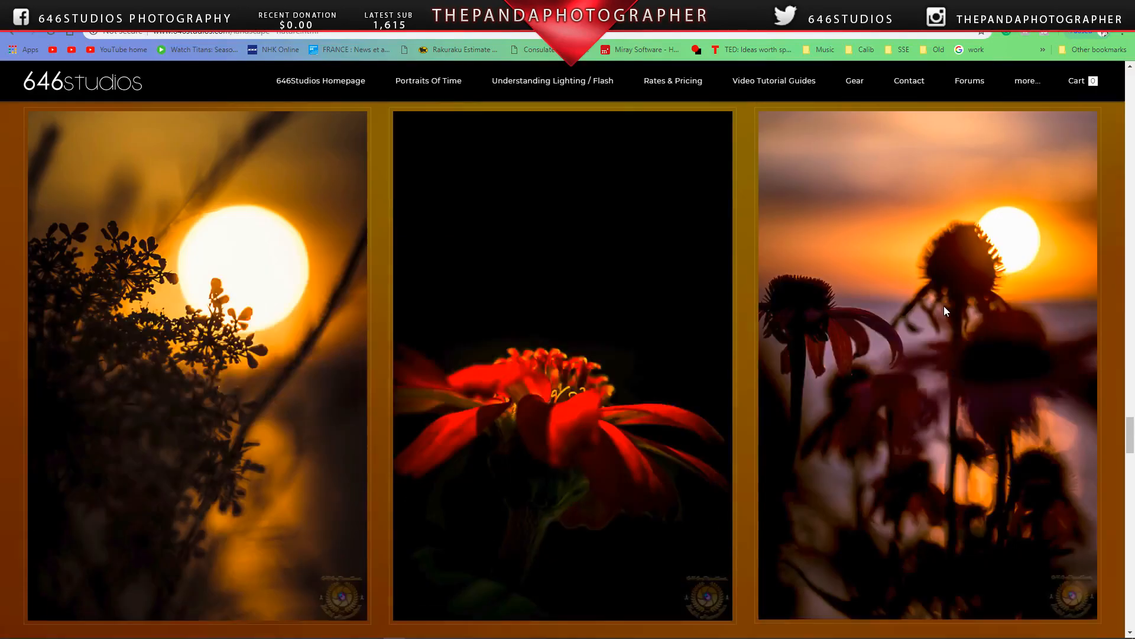
pyautogui.scroll(-1, 944, 307)
pyautogui.scroll(-1, 943, 306)
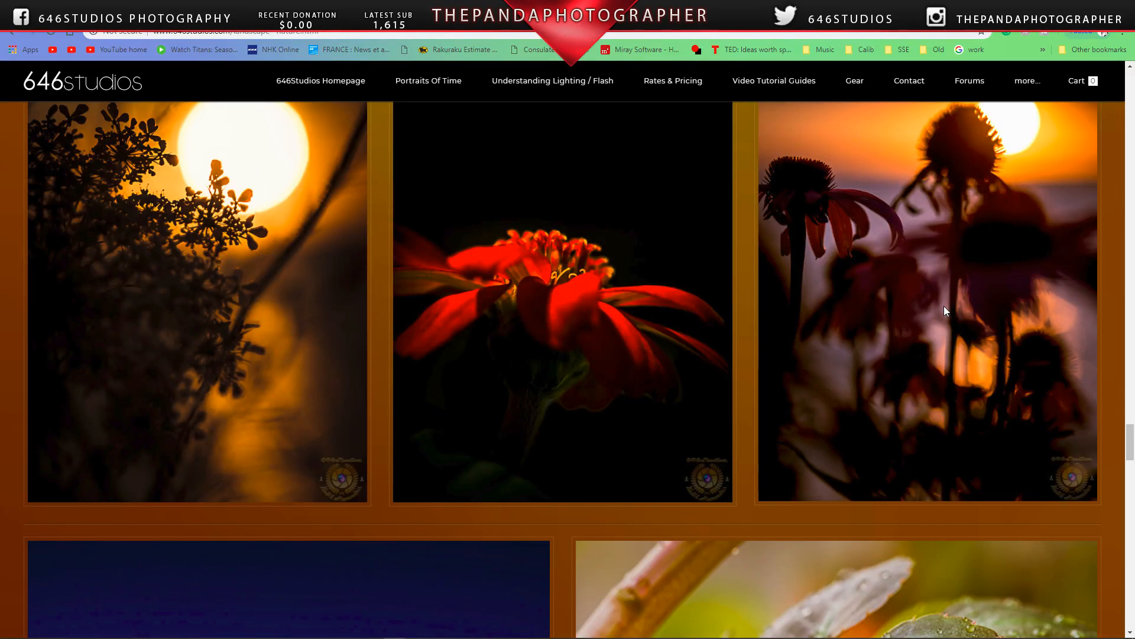
pyautogui.scroll(2, 943, 306)
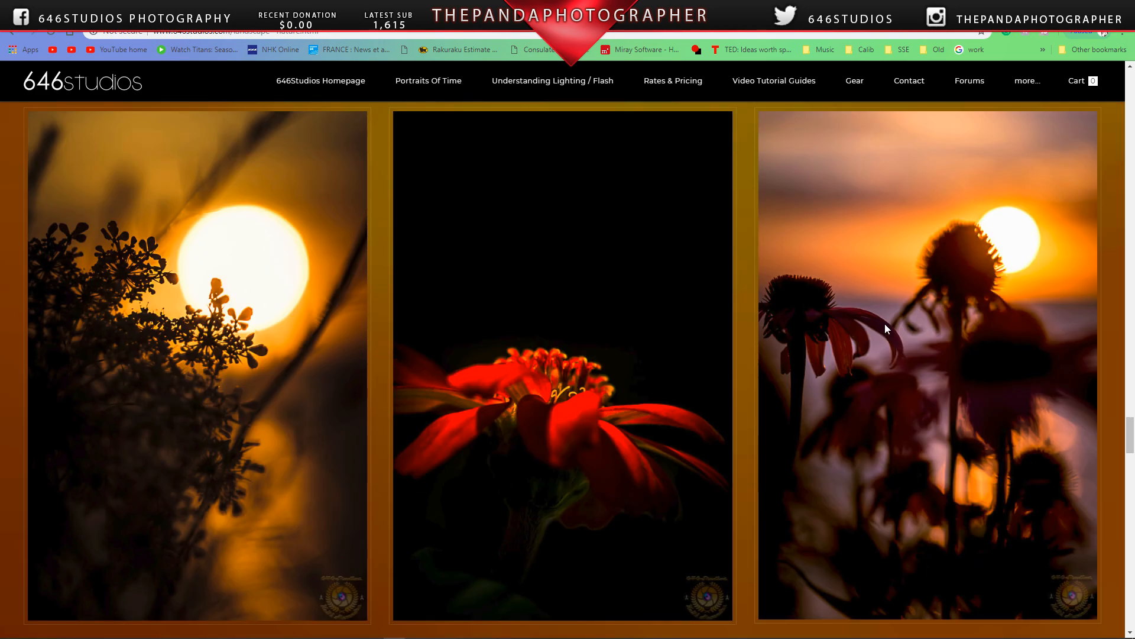
pyautogui.scroll(6, 829, 317)
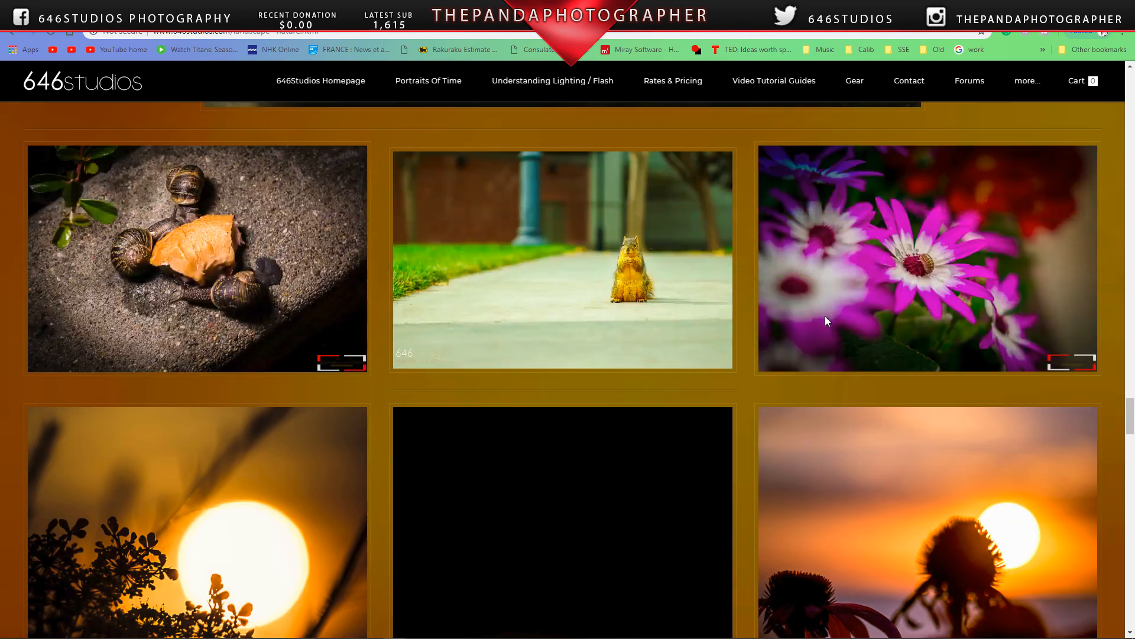
pyautogui.scroll(-3, 665, 348)
pyautogui.scroll(-3, 723, 460)
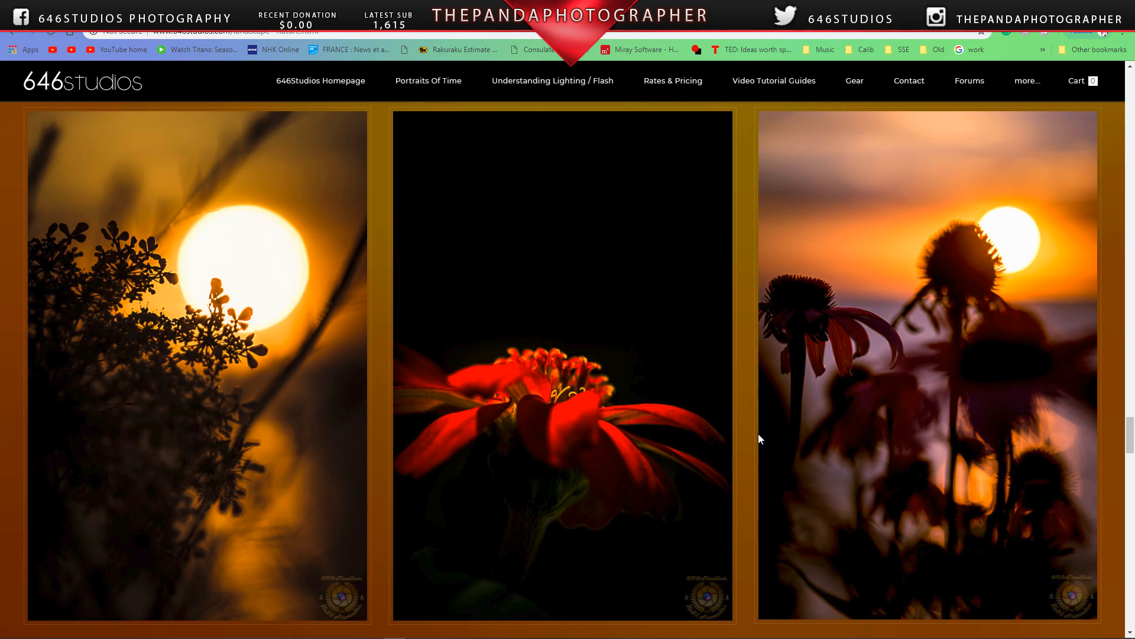
# Step: Look through the remaining rows, from the pier light-painting and dewy leaf photos to the large red droplet photo and autumn street photo
pyautogui.scroll(-10, 745, 422)
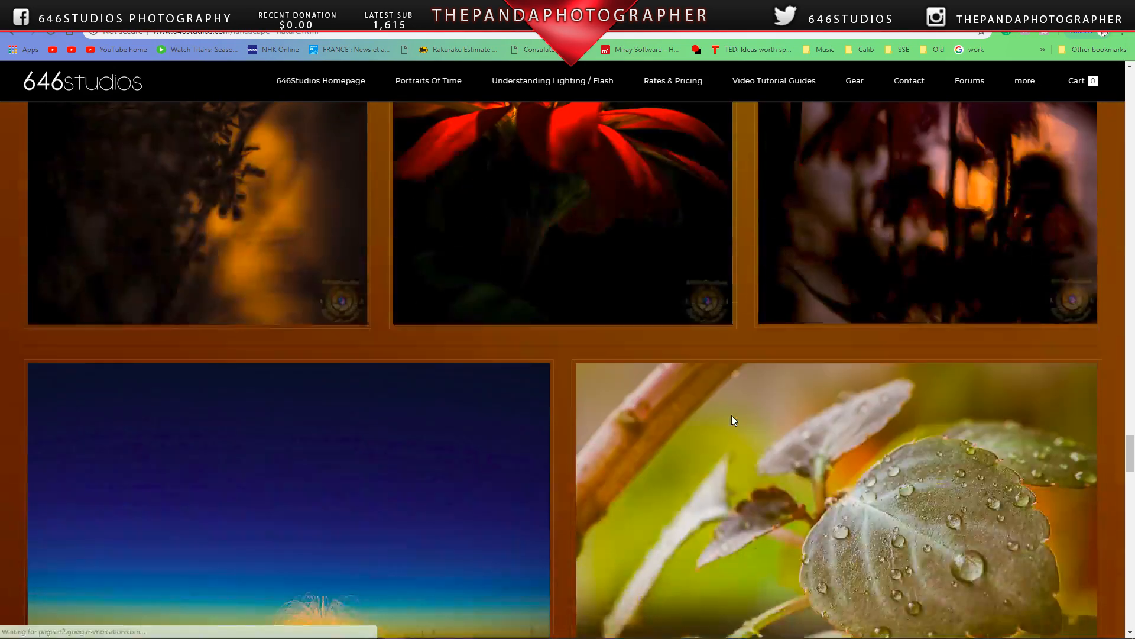
pyautogui.scroll(4, 350, 423)
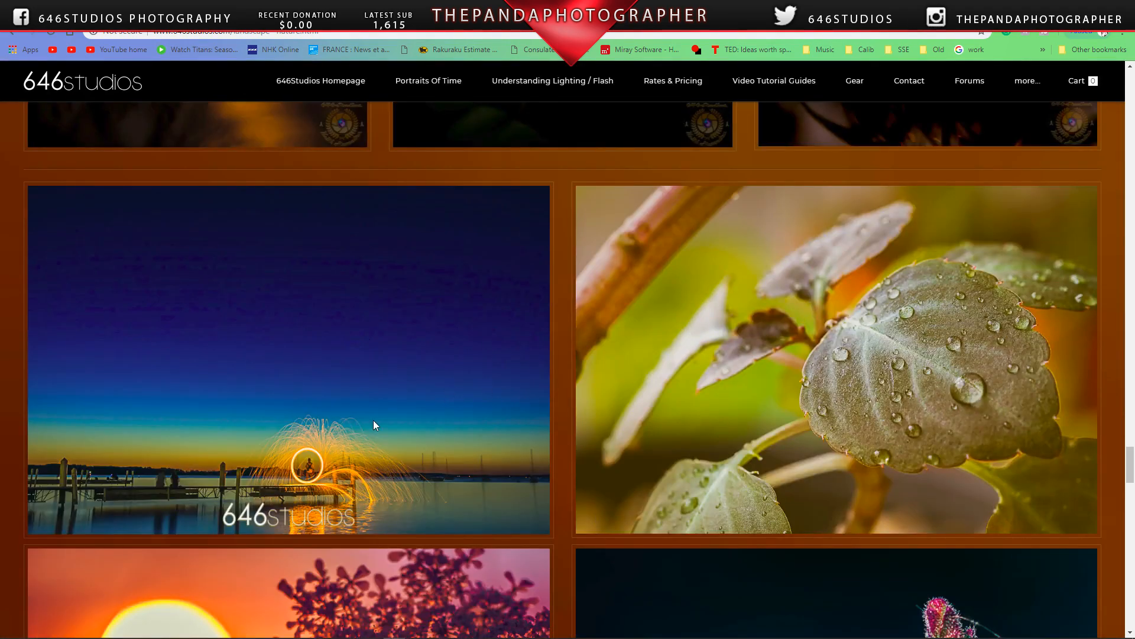
pyautogui.scroll(-1, 374, 421)
pyautogui.scroll(-4, 379, 414)
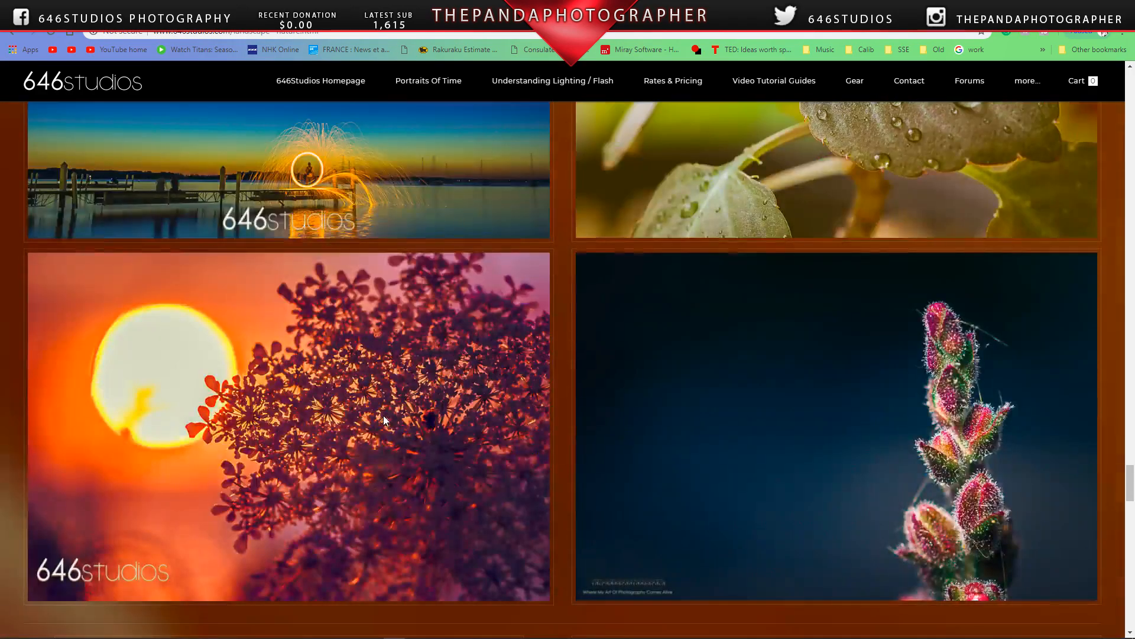
pyautogui.scroll(-7, 383, 415)
pyautogui.scroll(-20, 383, 415)
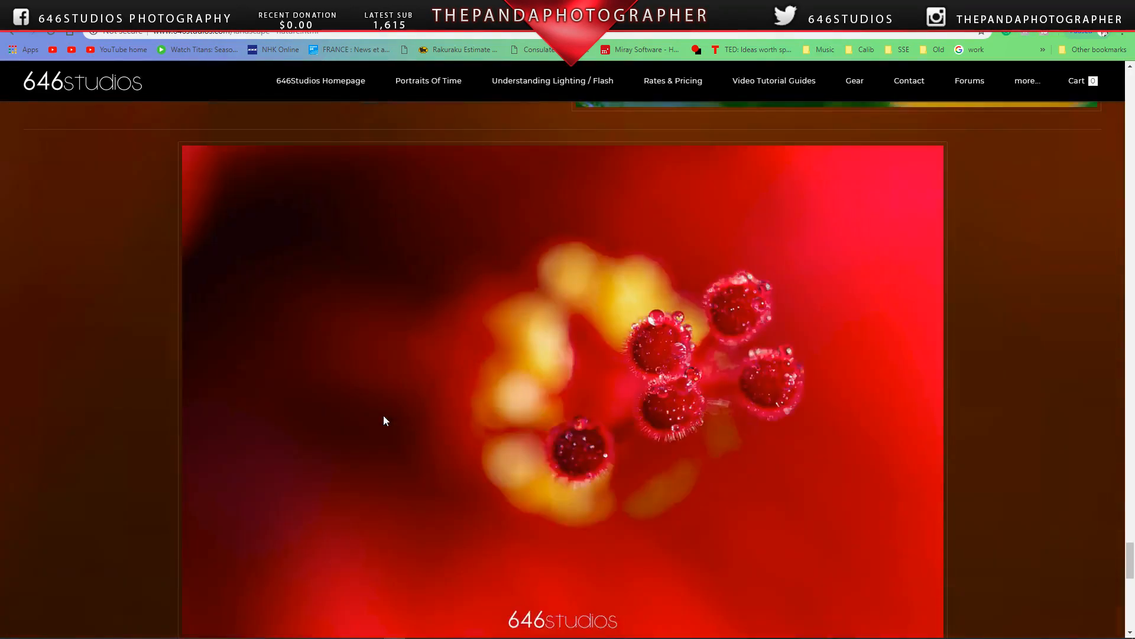
pyautogui.scroll(20, 383, 414)
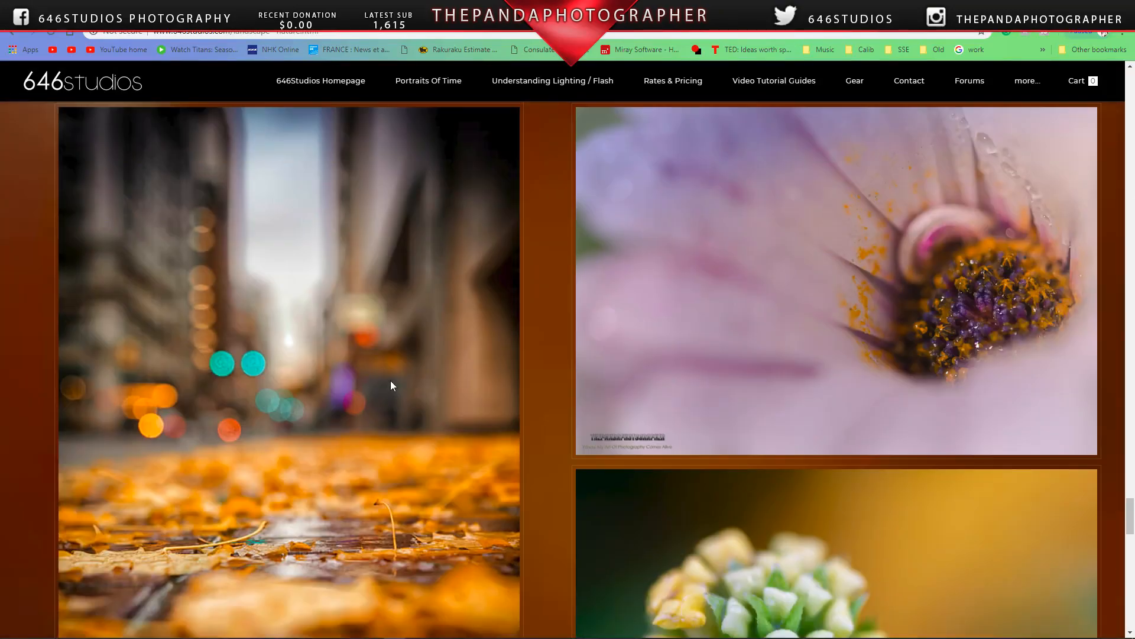
pyautogui.scroll(20, 994, 398)
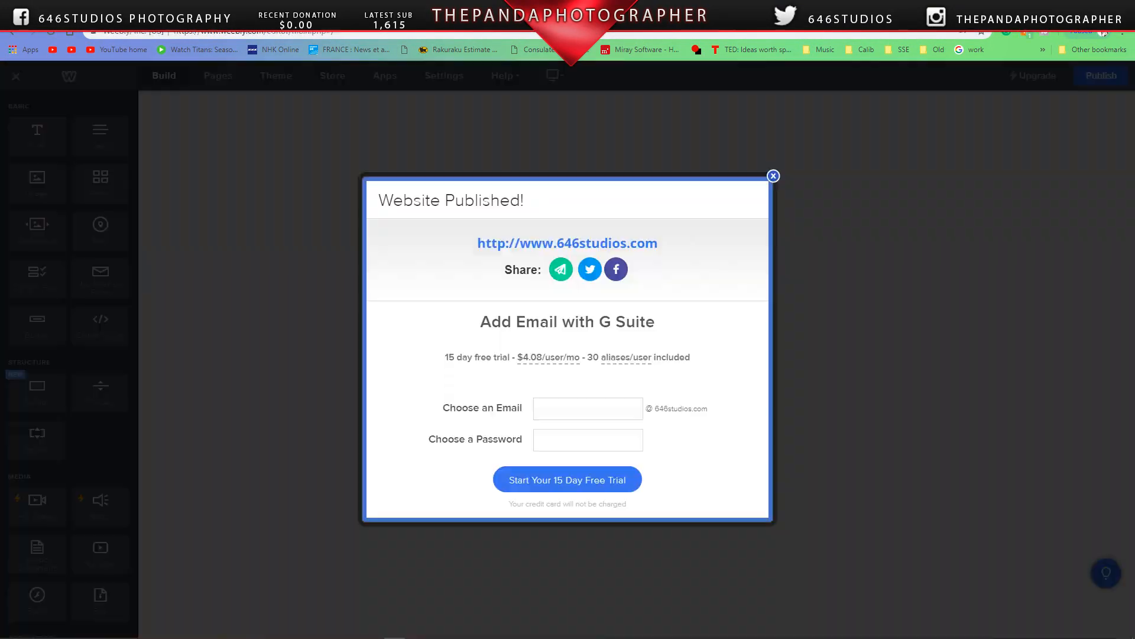
# Step: Switch to the Weebly editor, dismiss the Website Published dialog, and open the Landscape / Nature page for editing
pyautogui.click(136, 9)
pyautogui.click(607, 244)
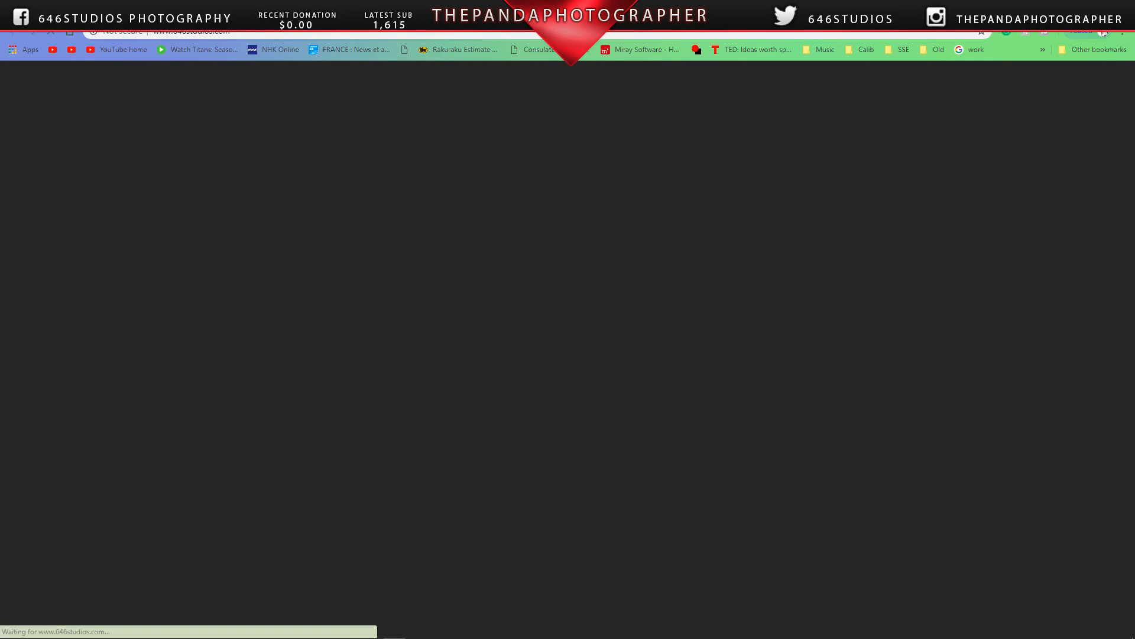
pyautogui.click(144, 9)
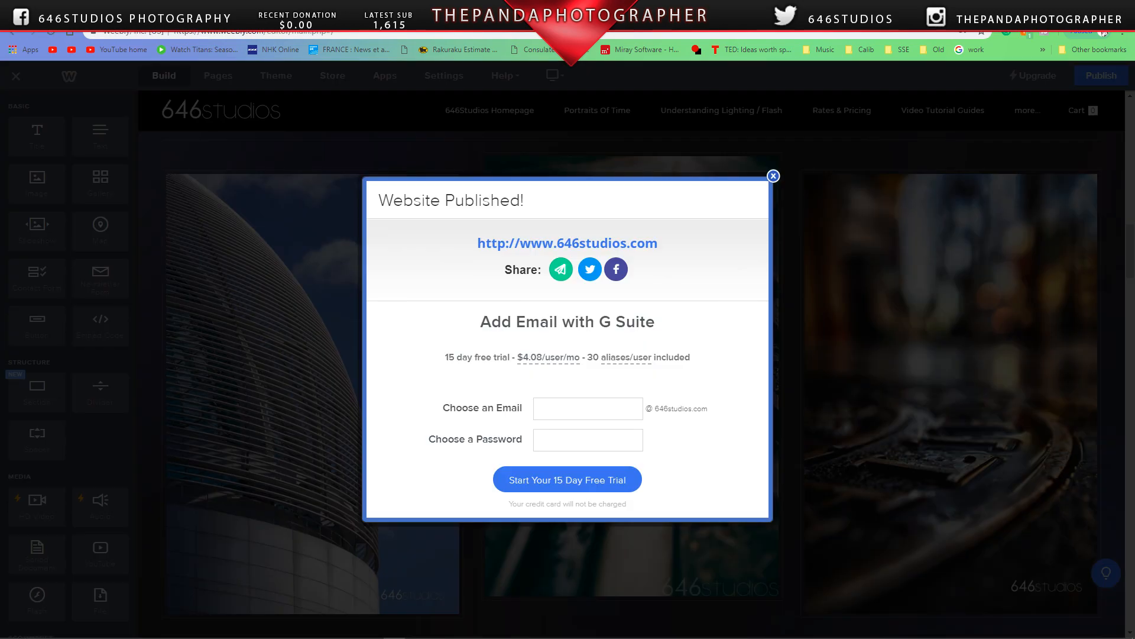
pyautogui.click(774, 176)
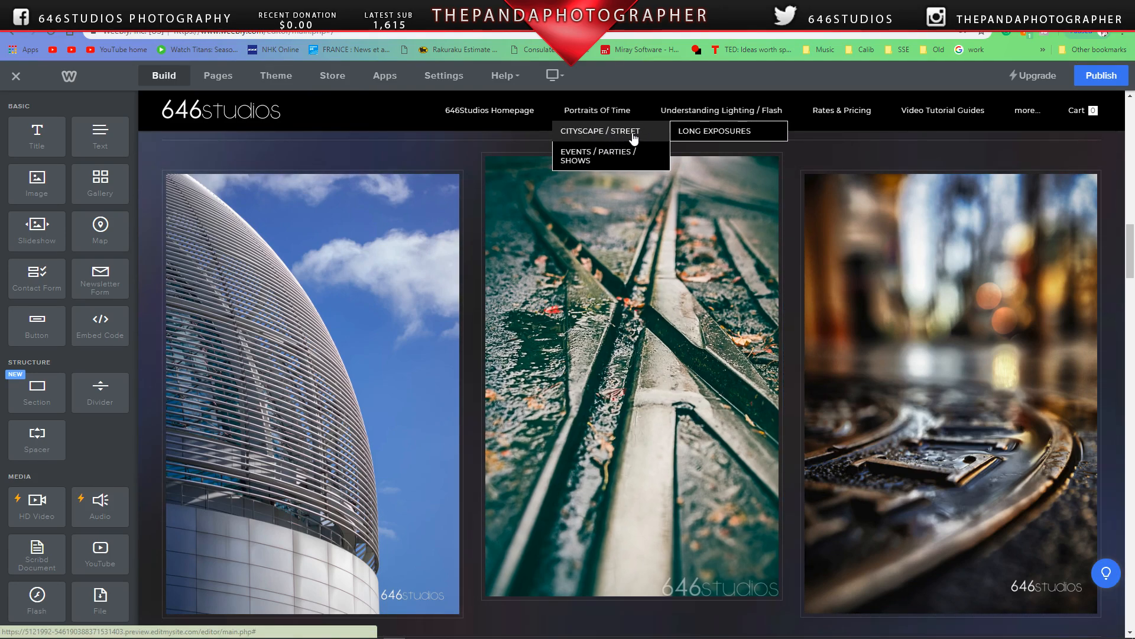
pyautogui.click(653, 247)
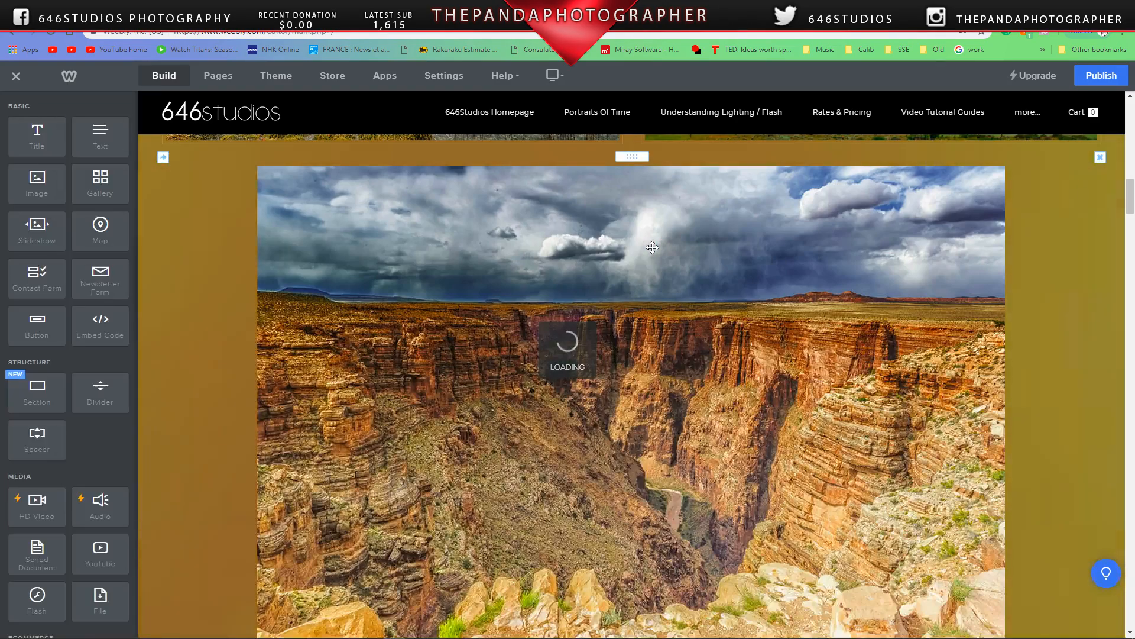
# Step: Look through the Landscape / Nature page in the editor down to the Copyright & Trademark Laws section
pyautogui.scroll(-20, 653, 247)
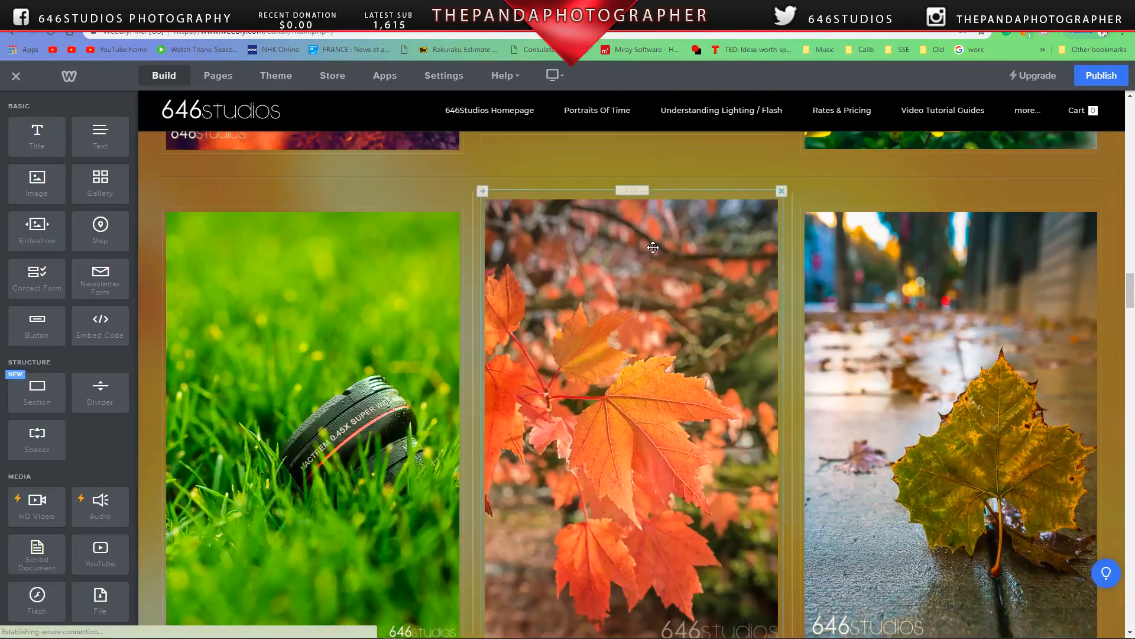
pyautogui.scroll(-20, 653, 248)
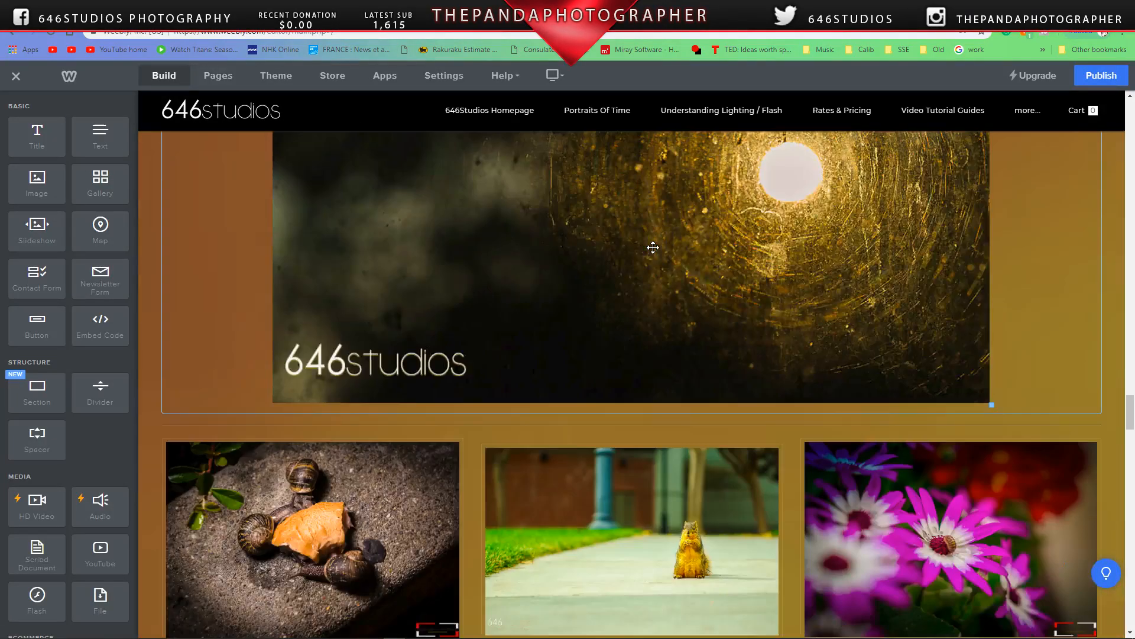
pyautogui.scroll(-20, 653, 247)
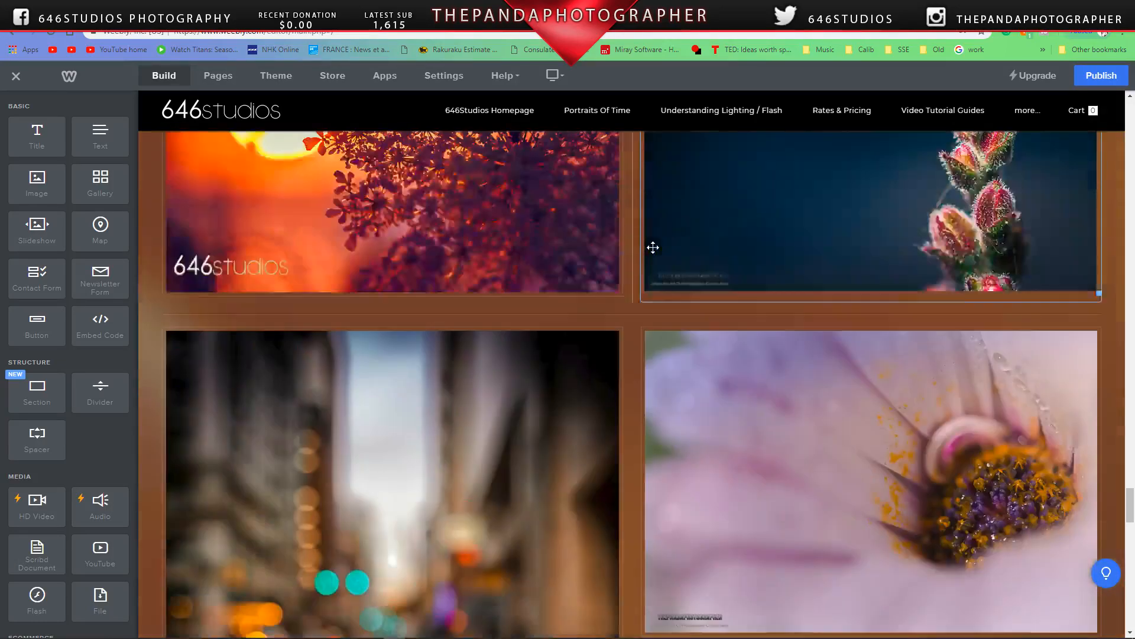
pyautogui.scroll(-10, 653, 248)
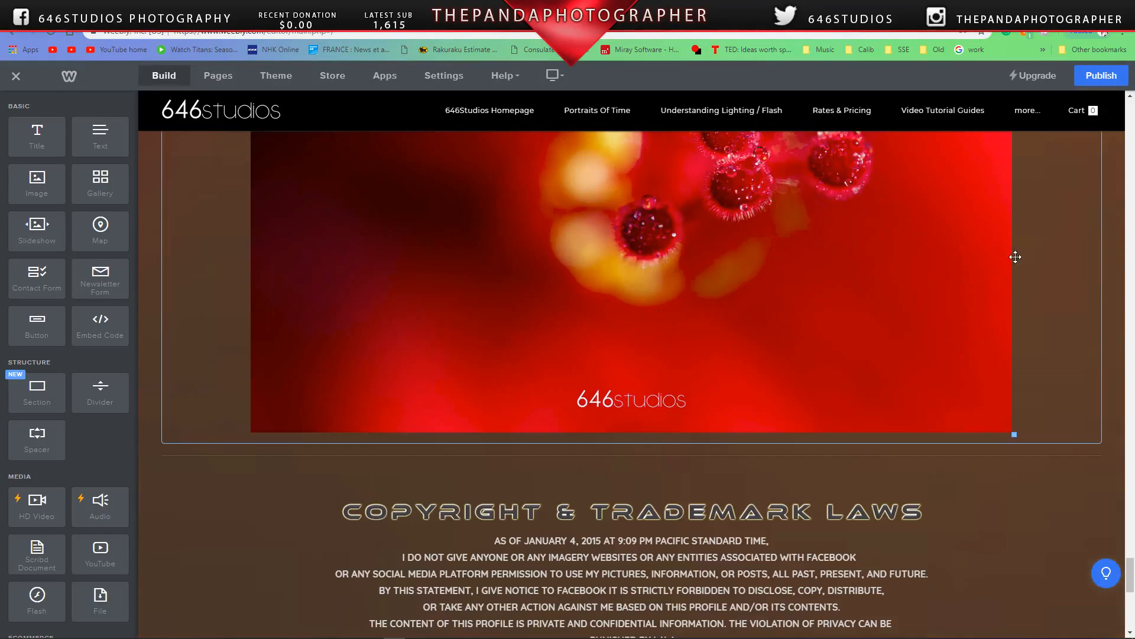
pyautogui.scroll(-2, 727, 353)
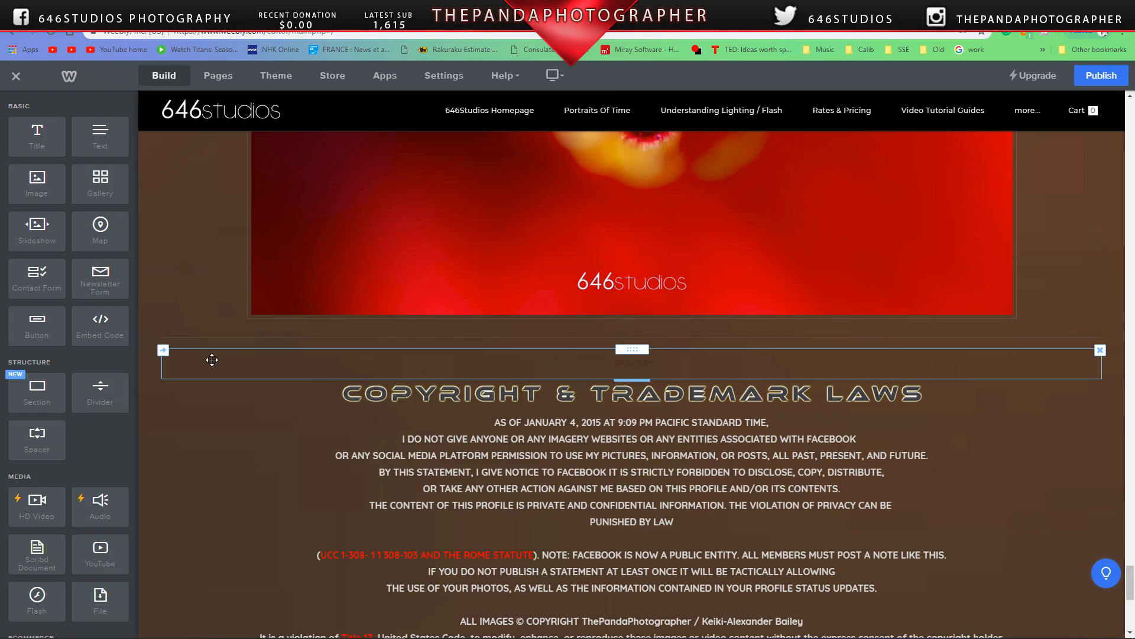
# Step: Return to the tall autumn street photo and examine its alignment with the two stacked flower photos beside it
pyautogui.scroll(10, 211, 359)
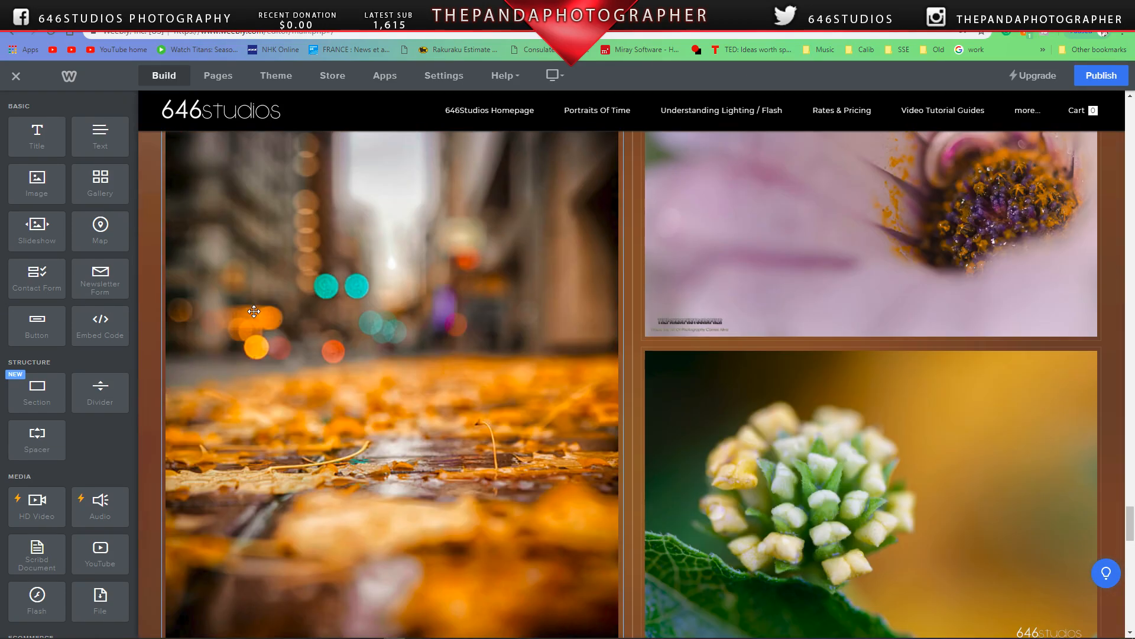
pyautogui.scroll(-10, 254, 311)
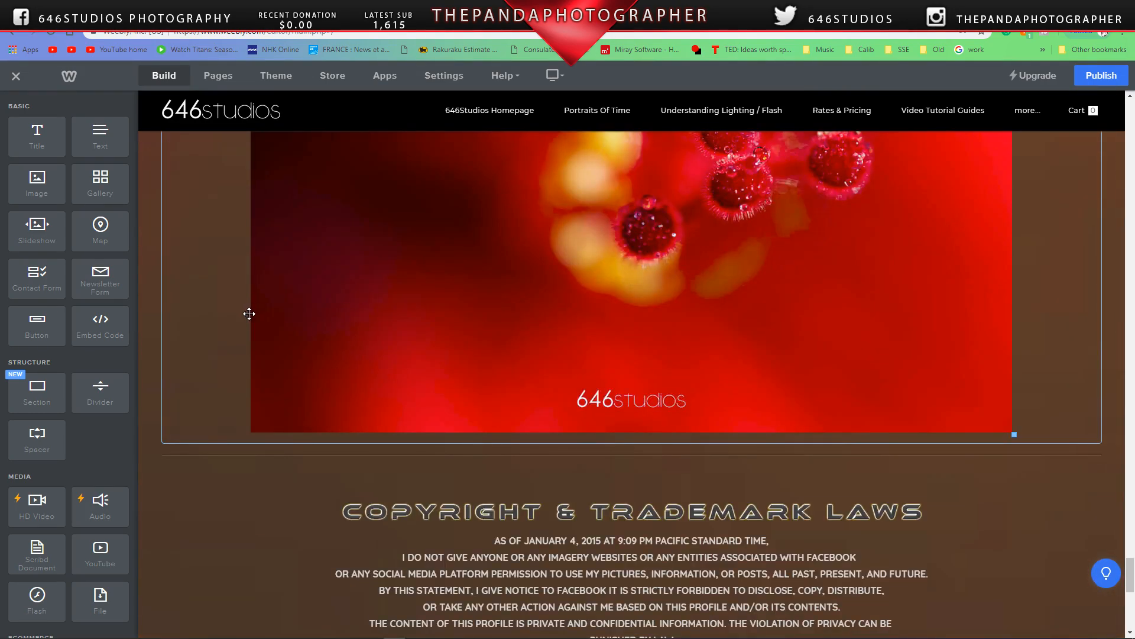
pyautogui.scroll(10, 248, 313)
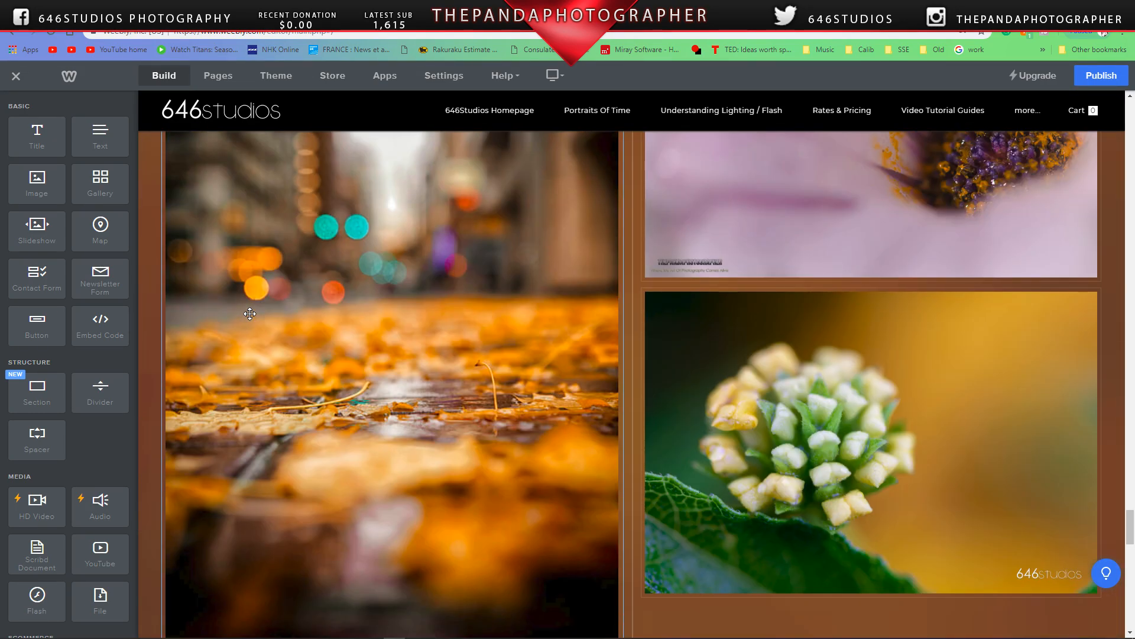
pyautogui.moveTo(600, 112)
pyautogui.moveTo(648, 136)
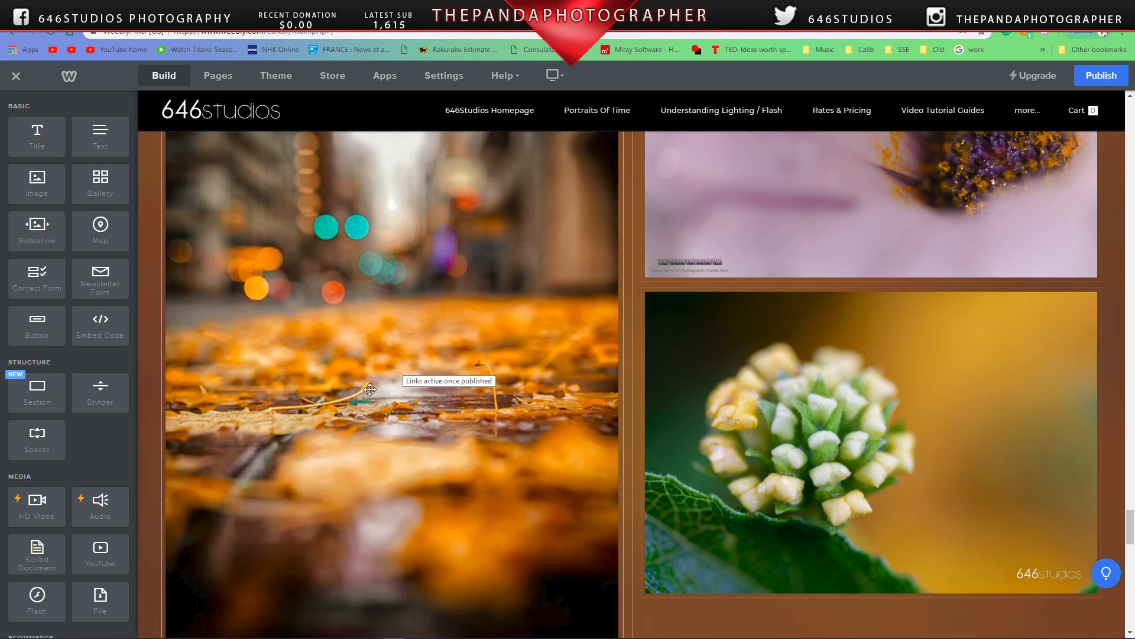
pyautogui.scroll(-2, 370, 388)
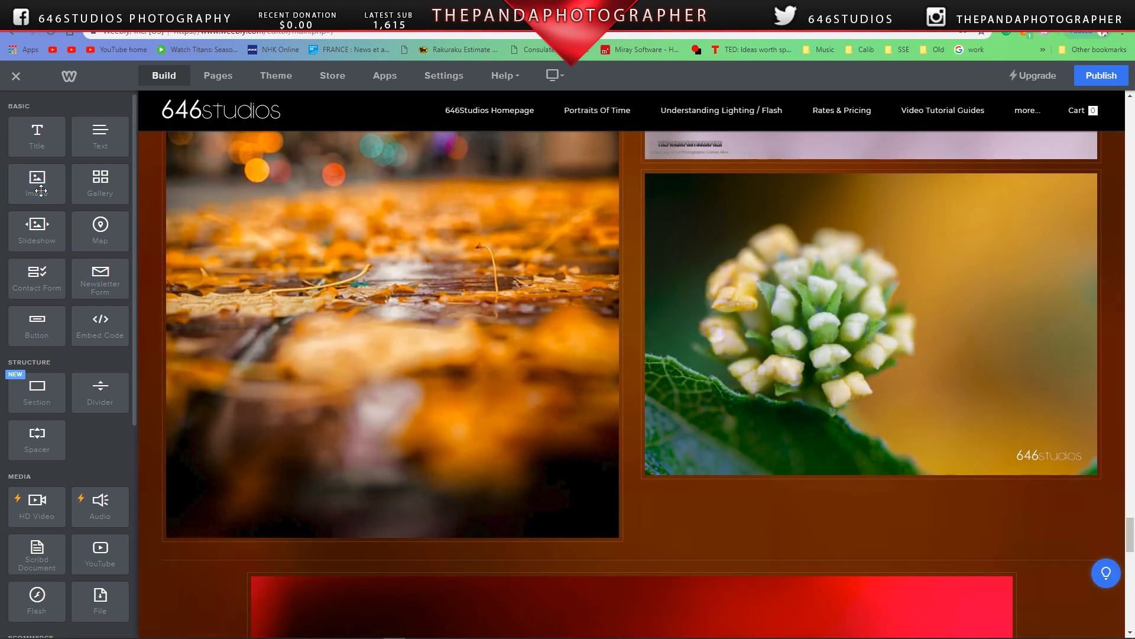
# Step: Place a new image element beside the large red droplet photo and start uploading a photo from the computer
pyautogui.moveTo(36, 189); pyautogui.dragTo(171, 339)
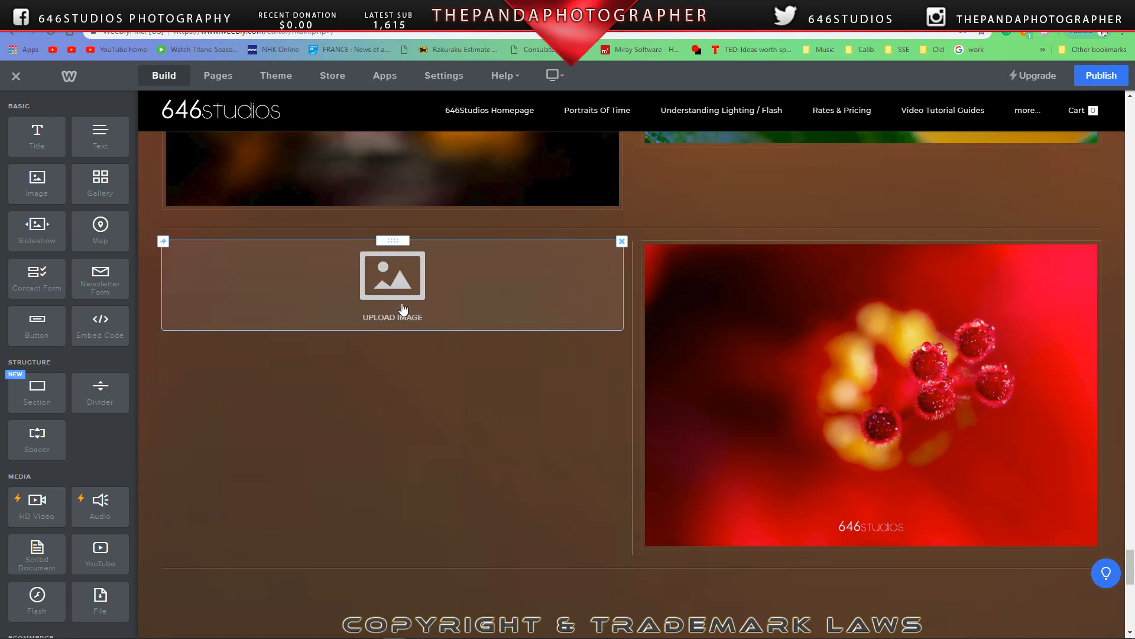
pyautogui.click(402, 308)
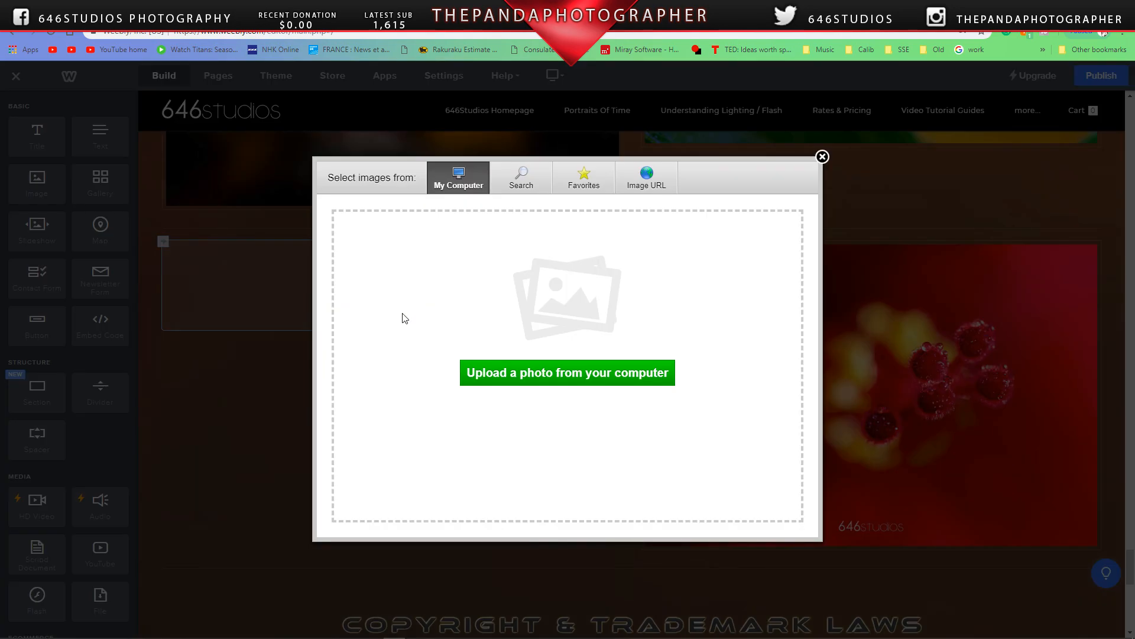
pyautogui.click(506, 381)
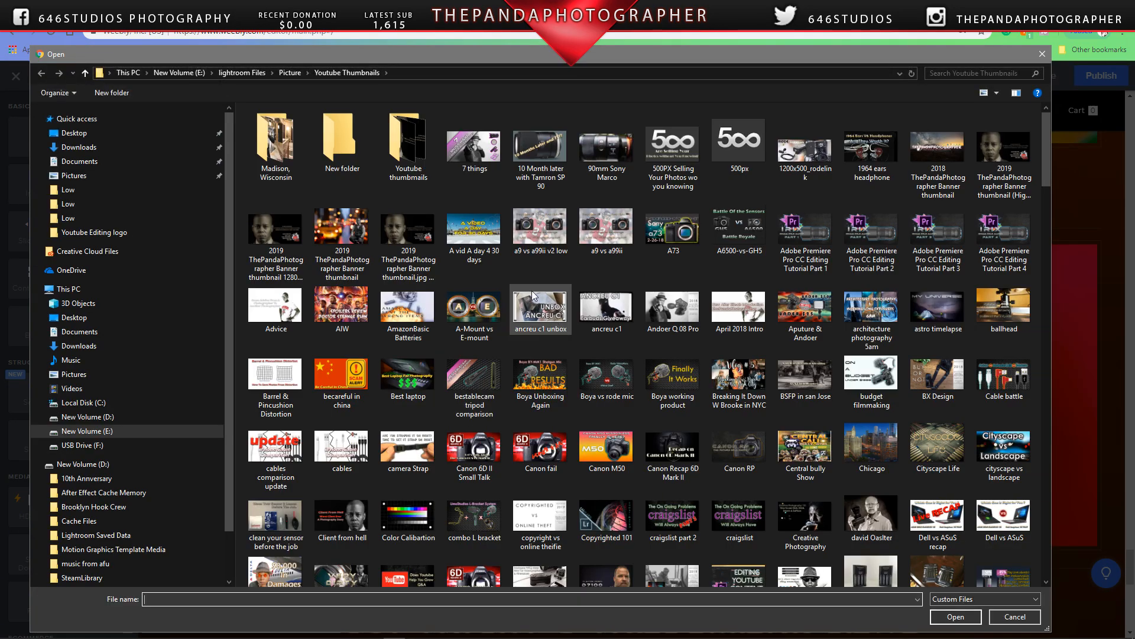
# Step: Browse the E: drive through D drive files and Finsih Media to the Raw Photos folder
pyautogui.click(116, 427)
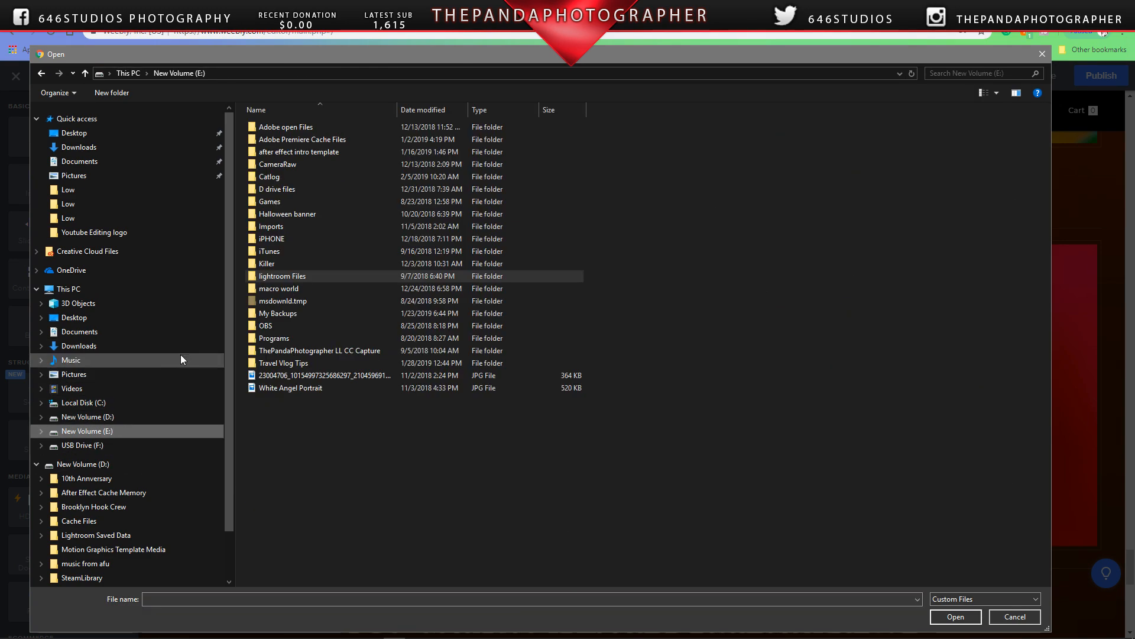
pyautogui.doubleClick(289, 189)
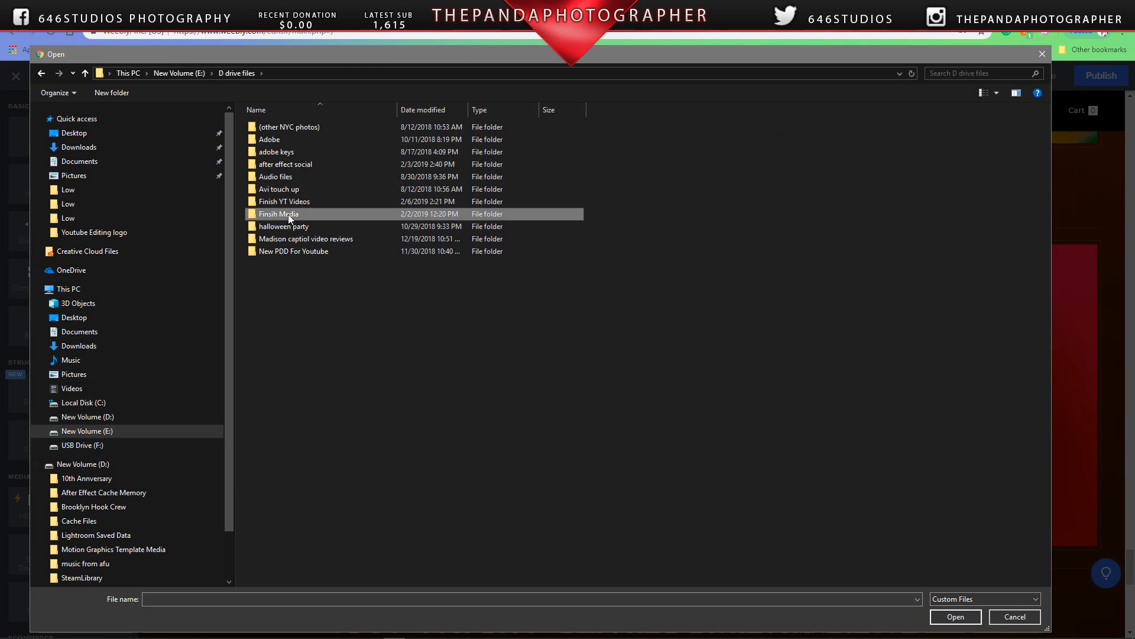
pyautogui.doubleClick(288, 214)
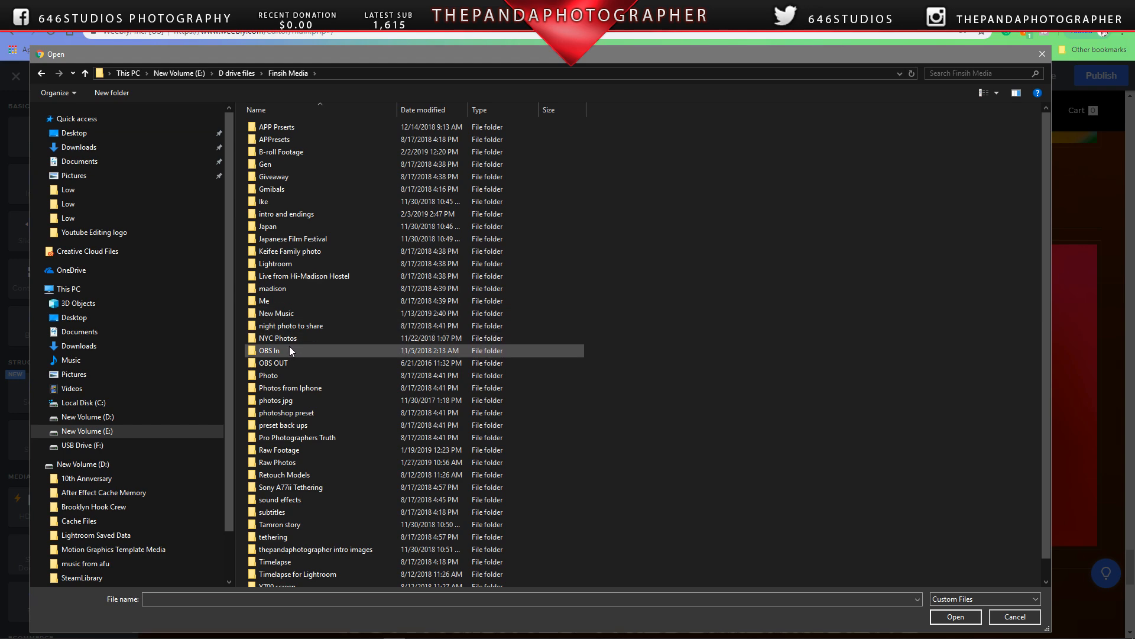
pyautogui.scroll(-1, 289, 346)
pyautogui.doubleClick(300, 446)
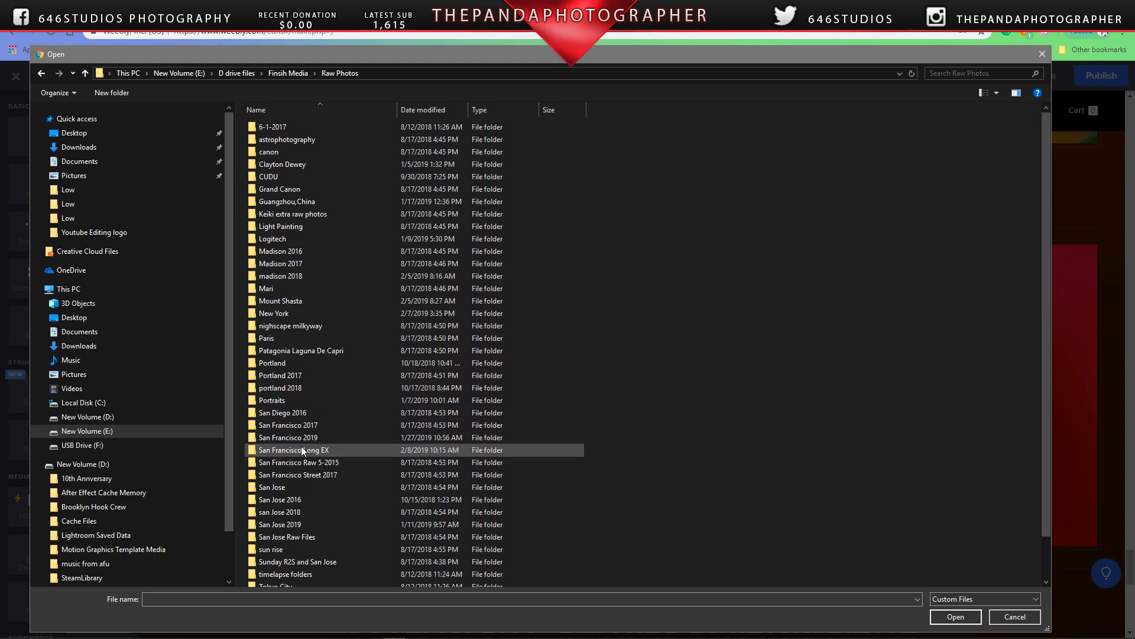
# Step: Check the Madison 2016 folder's Sony A77II 7-12-2016 subfolder for a usable photo, and return to Raw Photos
pyautogui.doubleClick(311, 251)
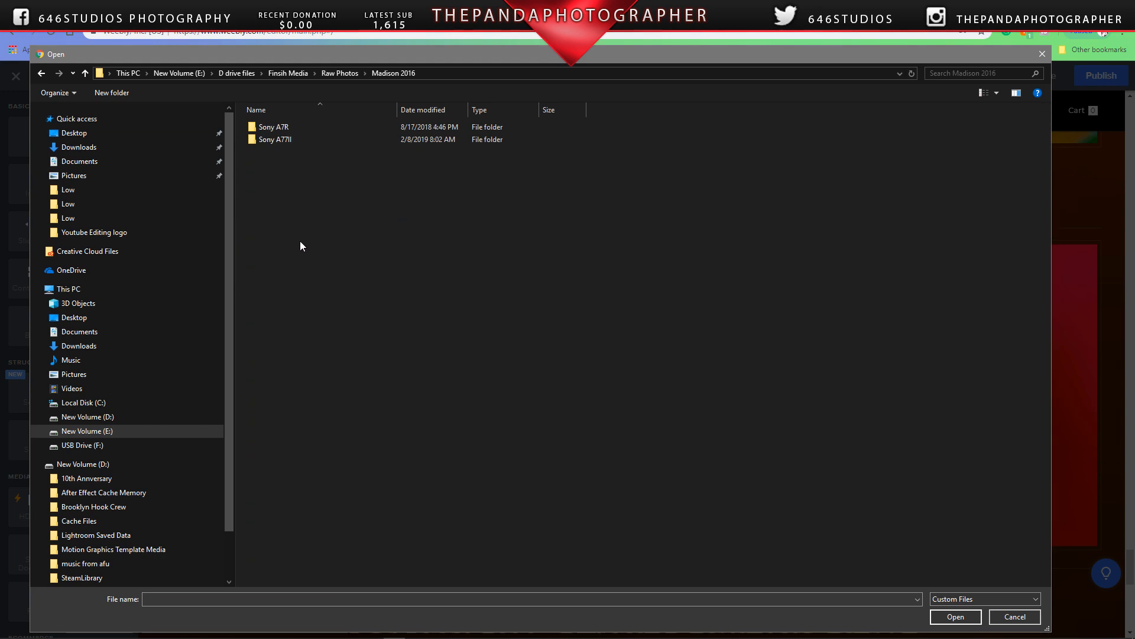
pyautogui.doubleClick(281, 133)
pyautogui.doubleClick(277, 128)
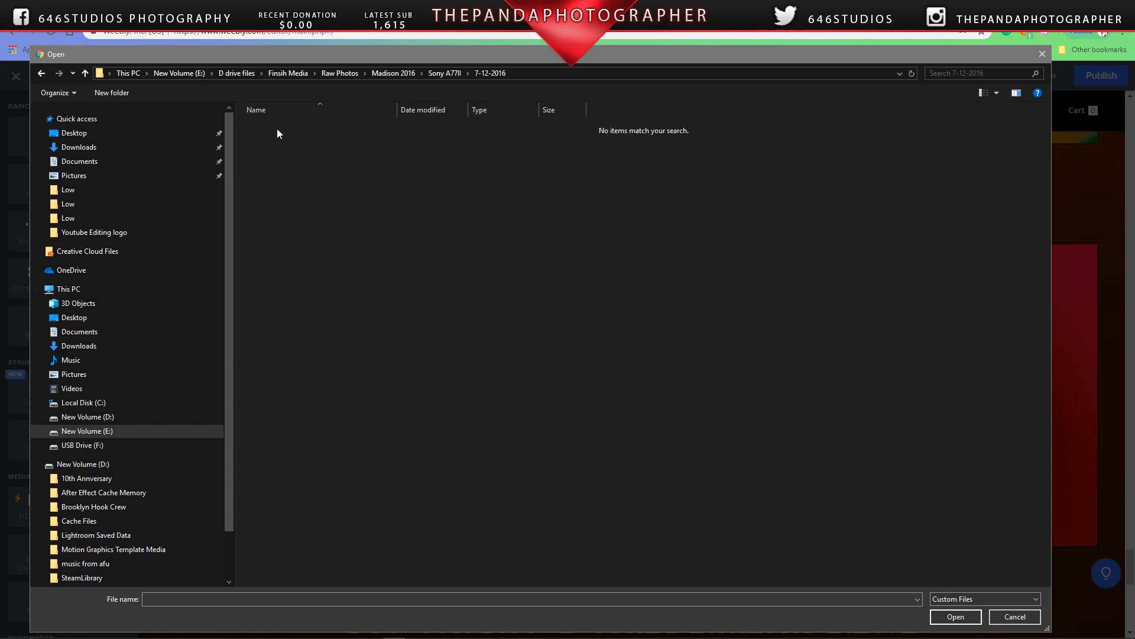
pyautogui.click(41, 73)
pyautogui.click(42, 73)
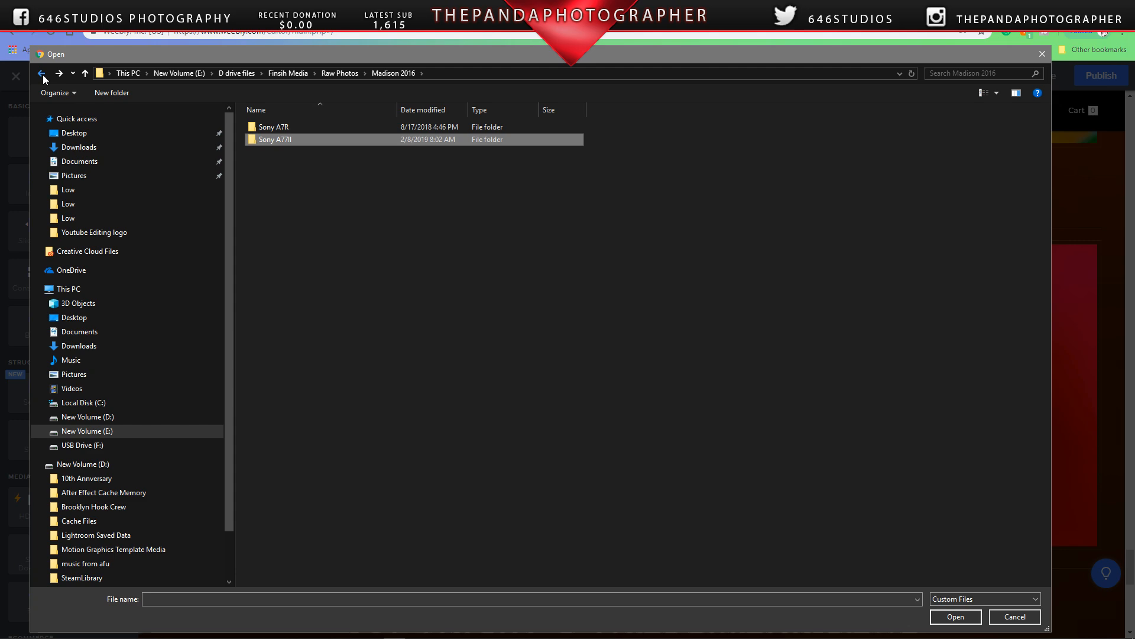
pyautogui.click(42, 72)
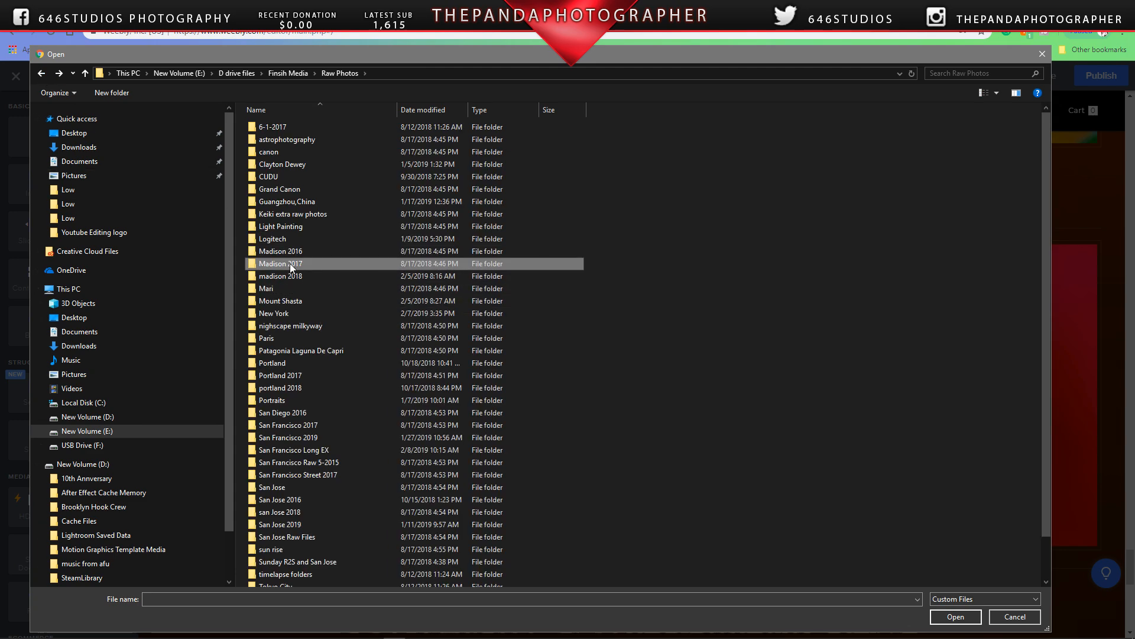
# Step: Open the Low folder of Madison 2017 and preview the photo Master Shot of The Northern Light Pre-golden hour
pyautogui.doubleClick(277, 264)
pyautogui.doubleClick(269, 151)
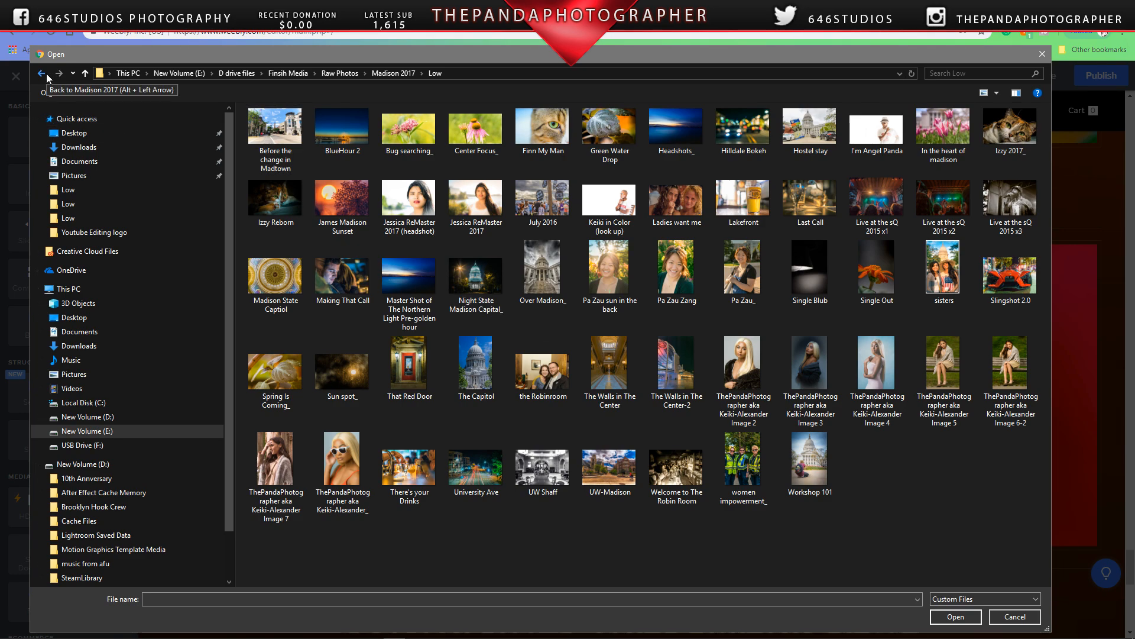
pyautogui.rightClick(418, 274)
pyautogui.click(453, 286)
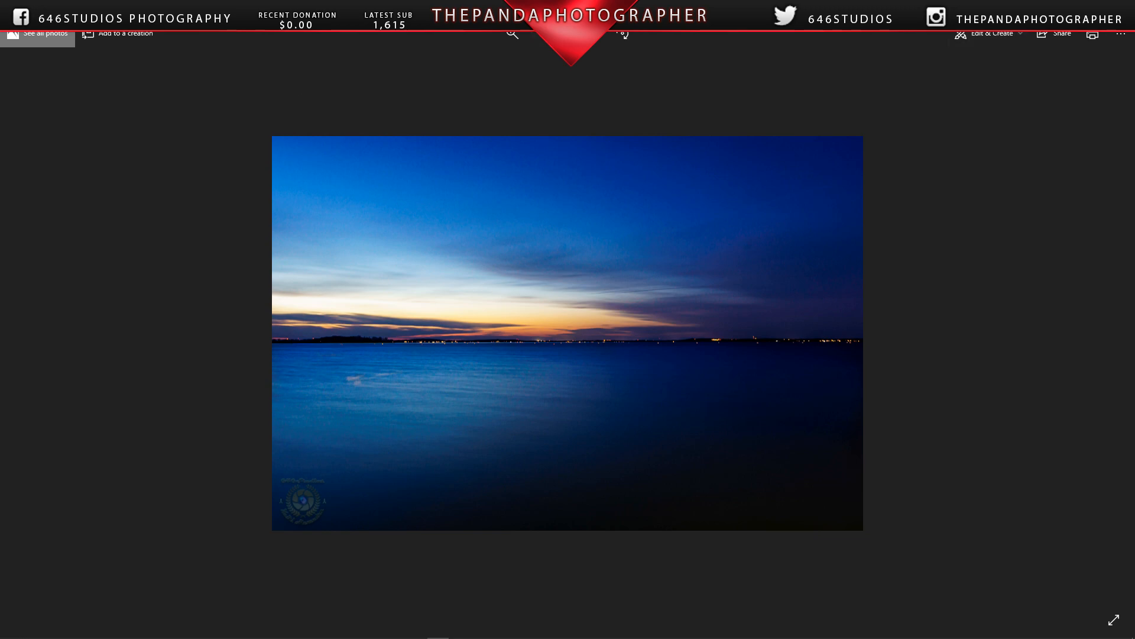
pyautogui.hotkey('alt', 'F4')
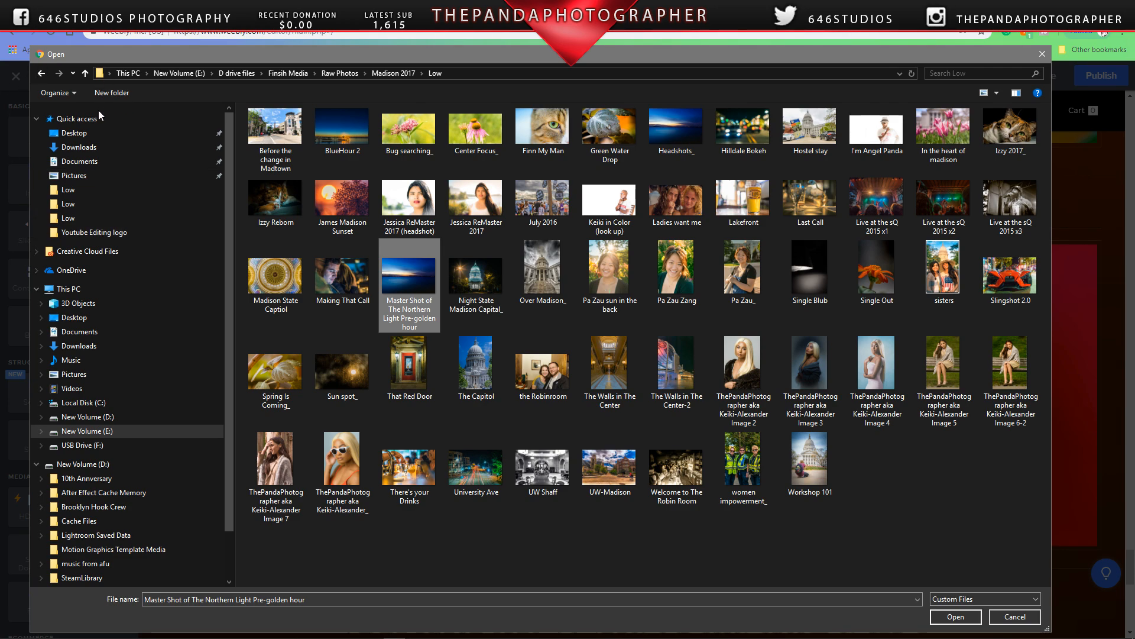
# Step: Look for another photo in the Low folder of madison 2018, and return to the Raw Photos folder
pyautogui.click(41, 74)
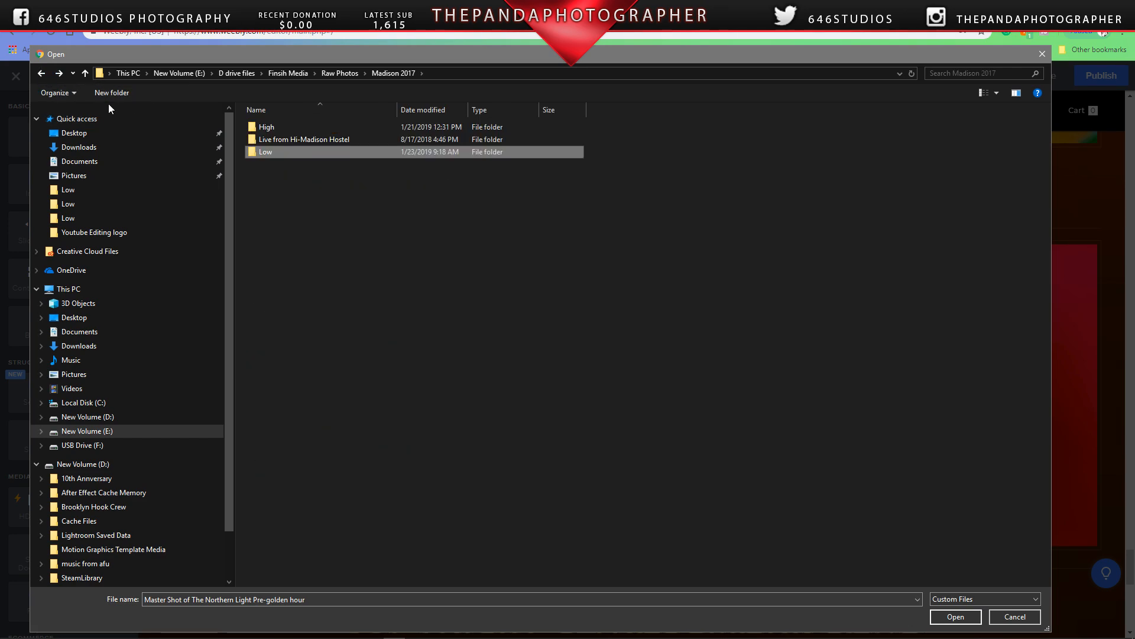
pyautogui.click(42, 73)
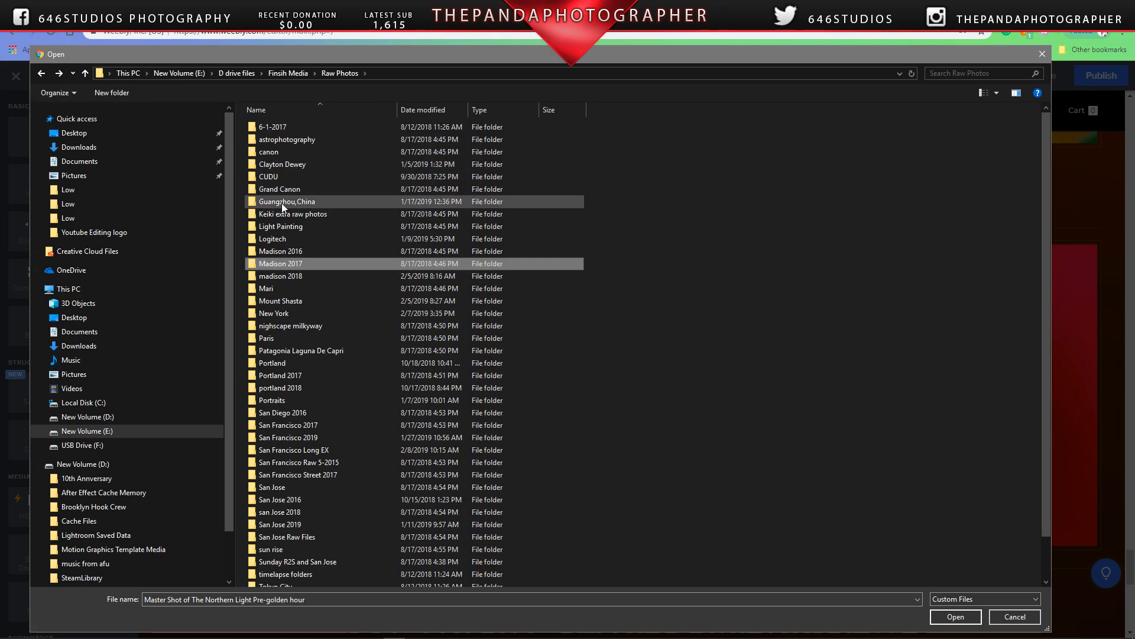
pyautogui.doubleClick(286, 275)
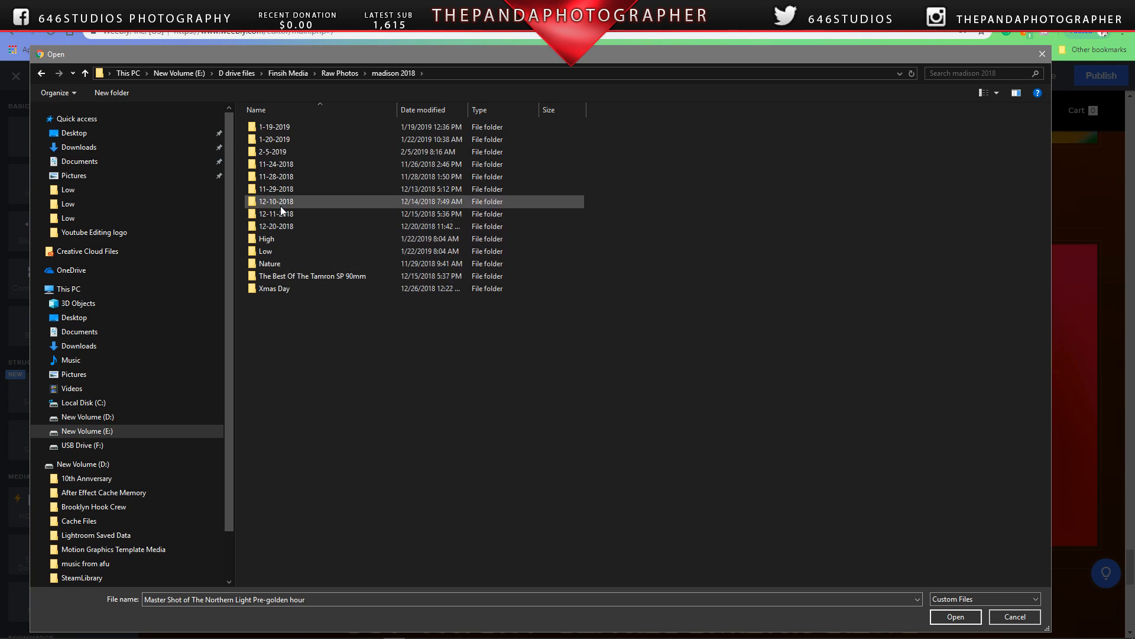
pyautogui.doubleClick(276, 252)
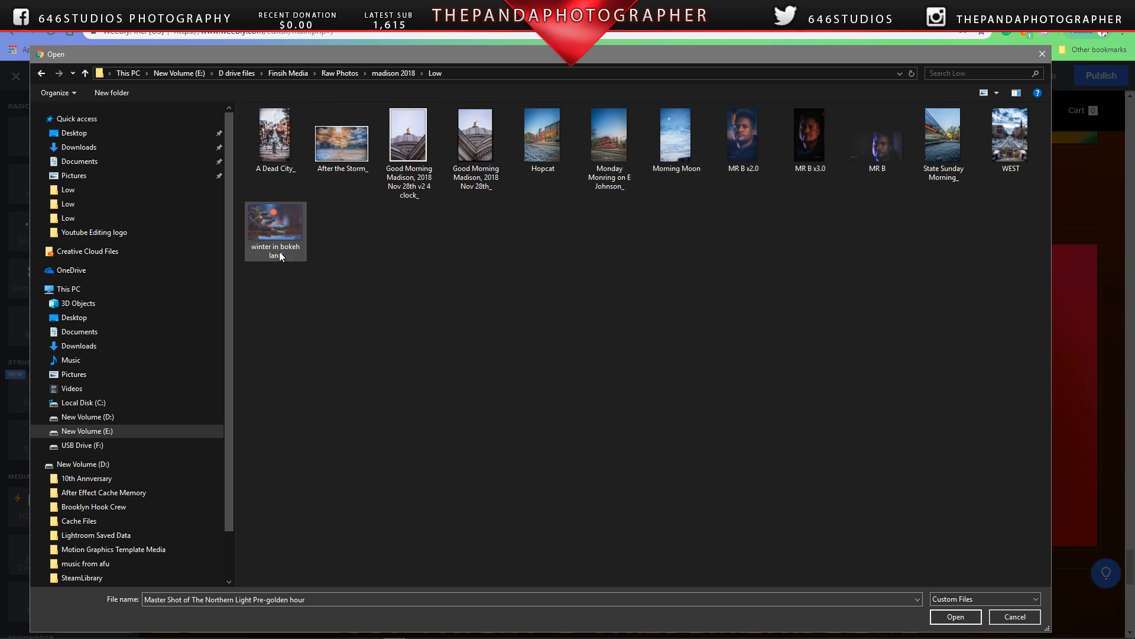
pyautogui.click(43, 74)
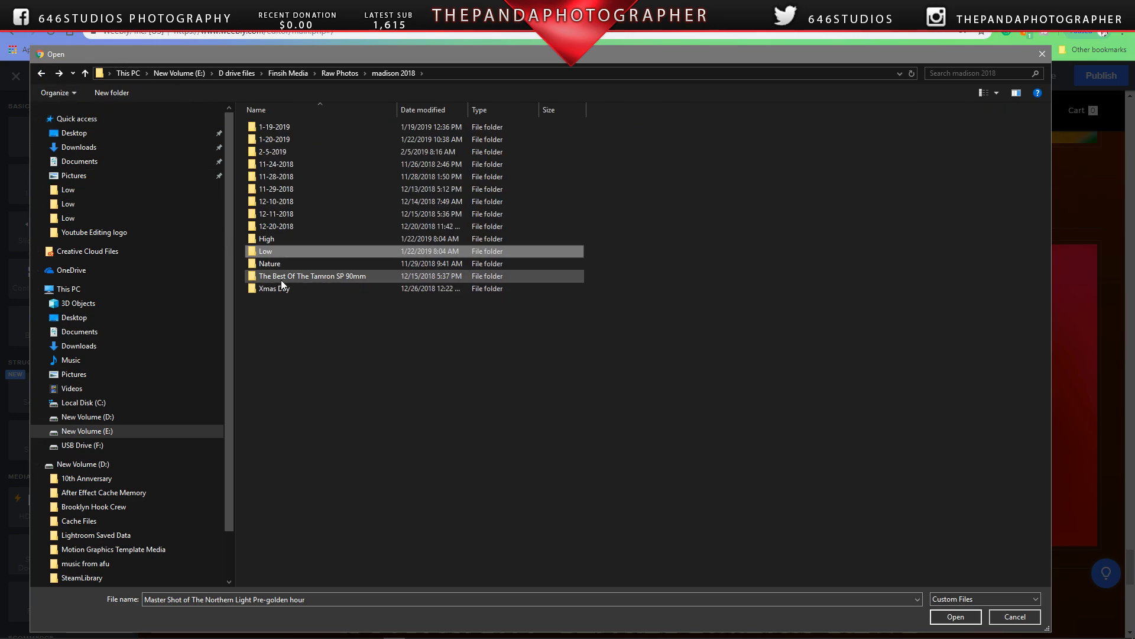
pyautogui.click(46, 76)
pyautogui.click(45, 76)
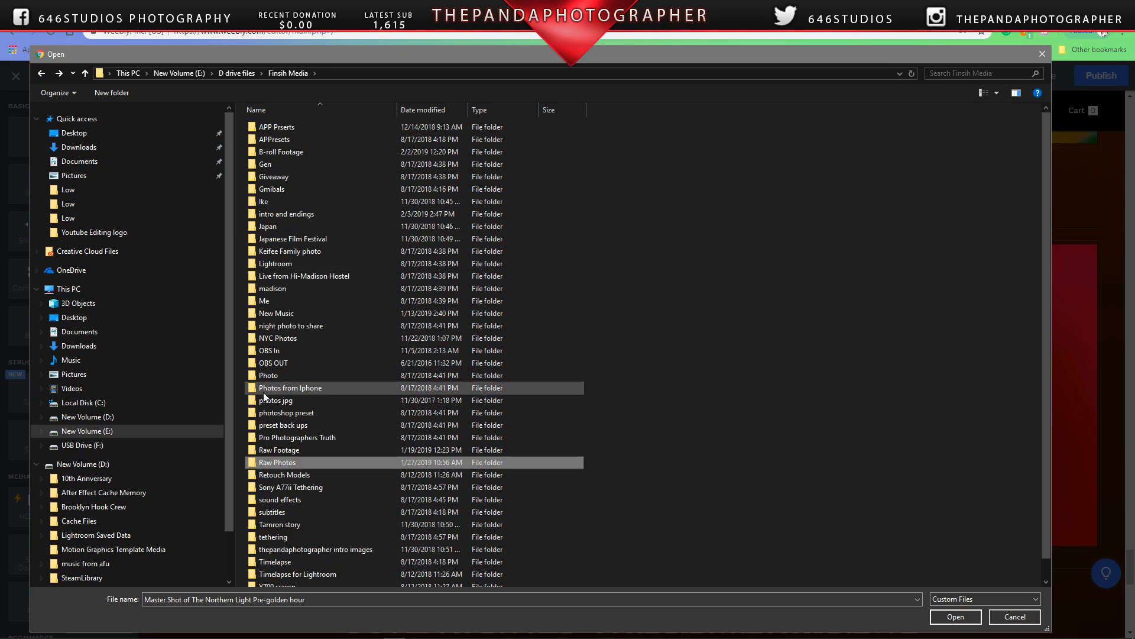
pyautogui.doubleClick(293, 464)
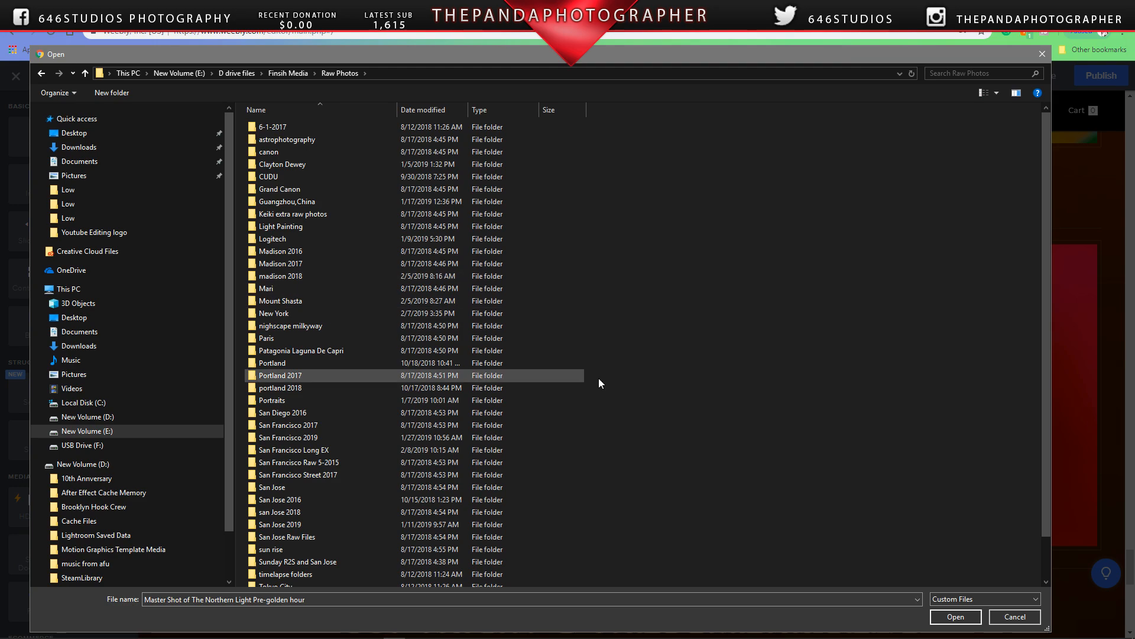
# Step: Cancel the photo upload and delete the empty image element beside the red droplet photo
pyautogui.click(1033, 619)
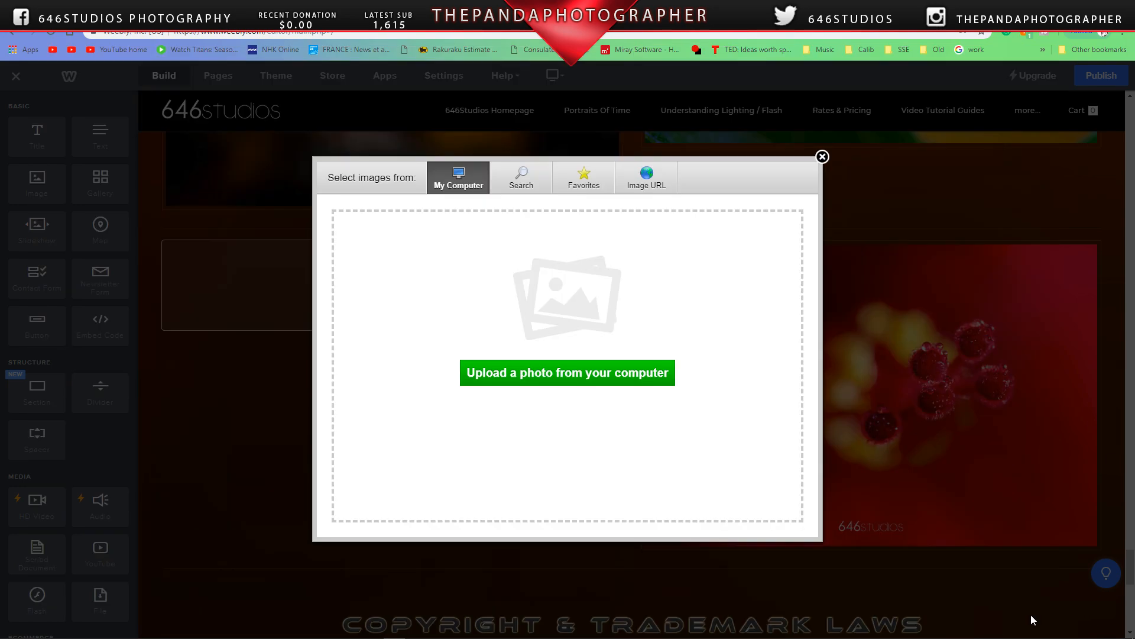
pyautogui.click(822, 157)
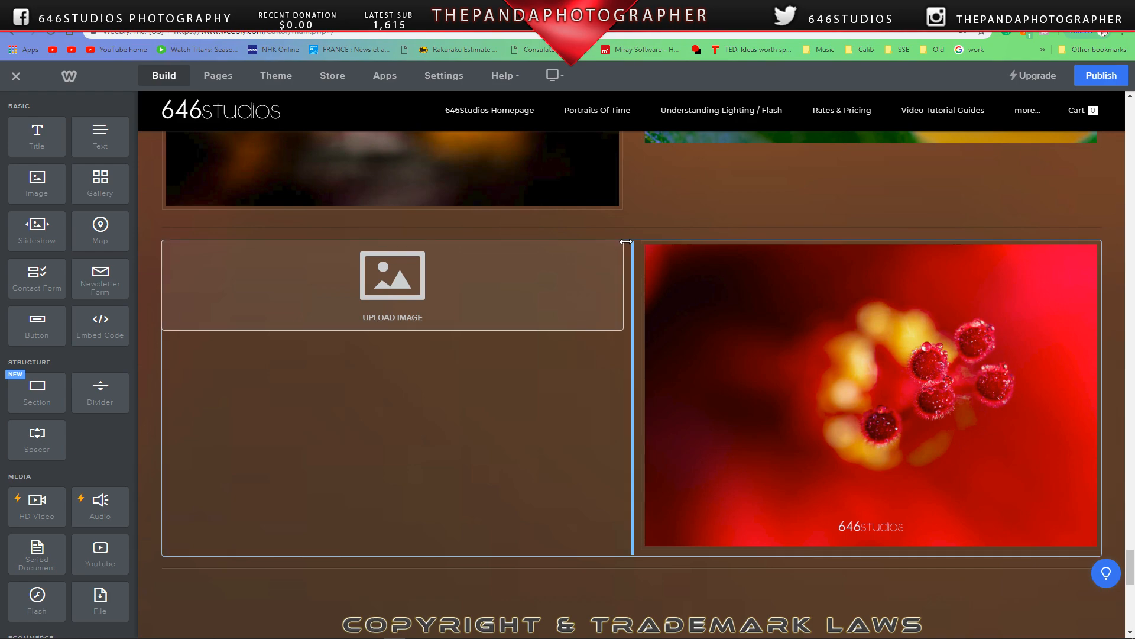
pyautogui.click(622, 242)
pyautogui.click(613, 214)
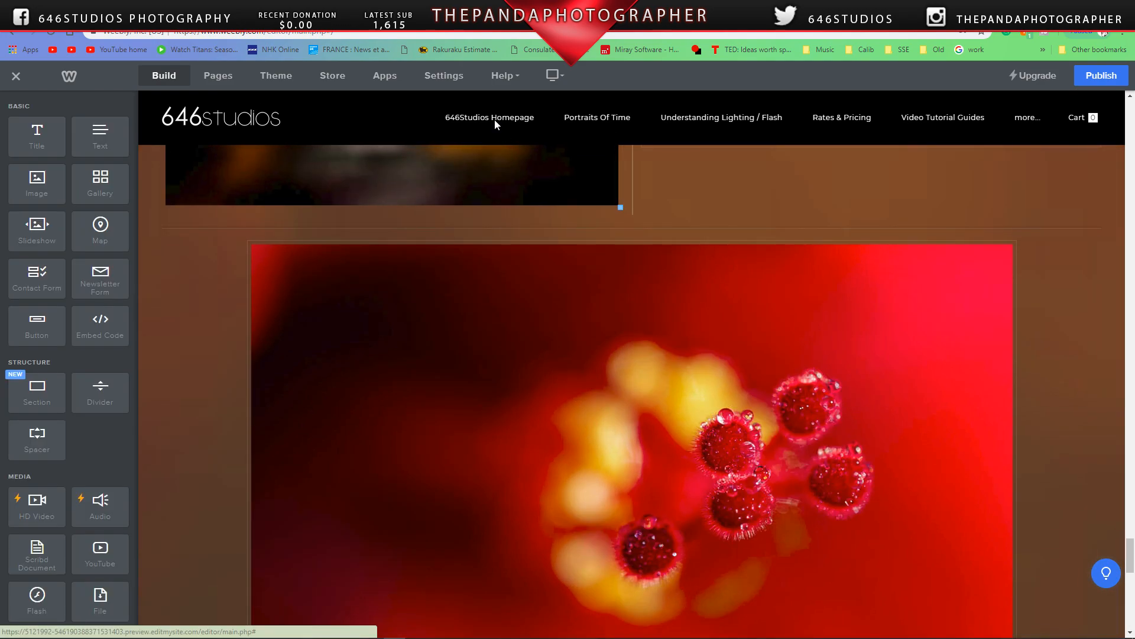
# Step: Open the 646Studios Homepage in the editor and examine its title graphics and the Explore and Seek section
pyautogui.click(495, 120)
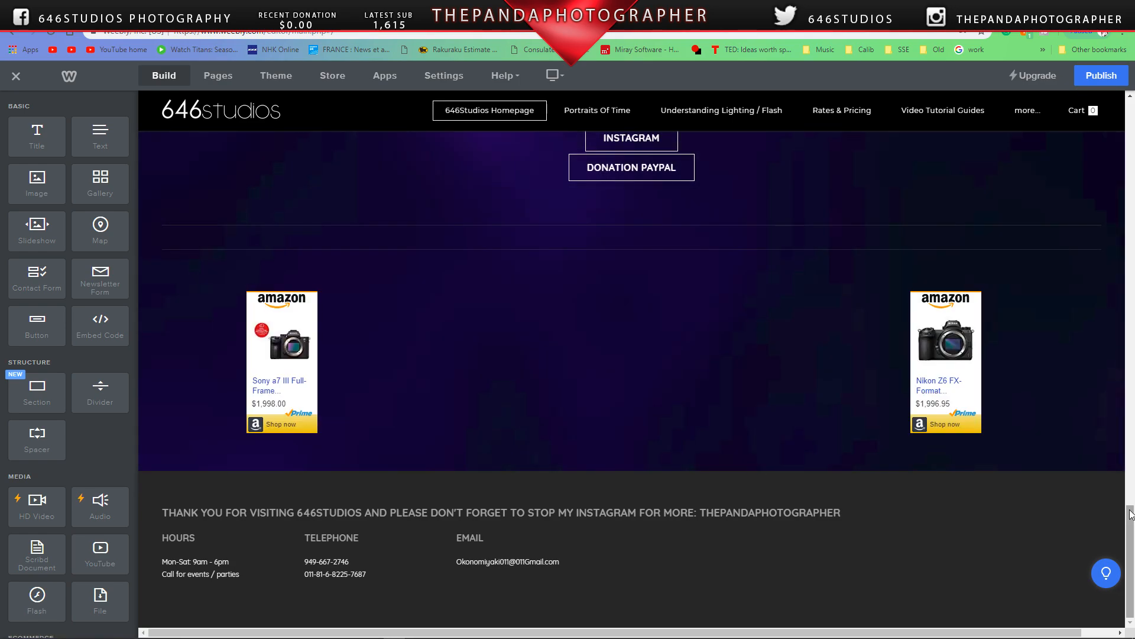
pyautogui.moveTo(1130, 513); pyautogui.dragTo(1130, 100)
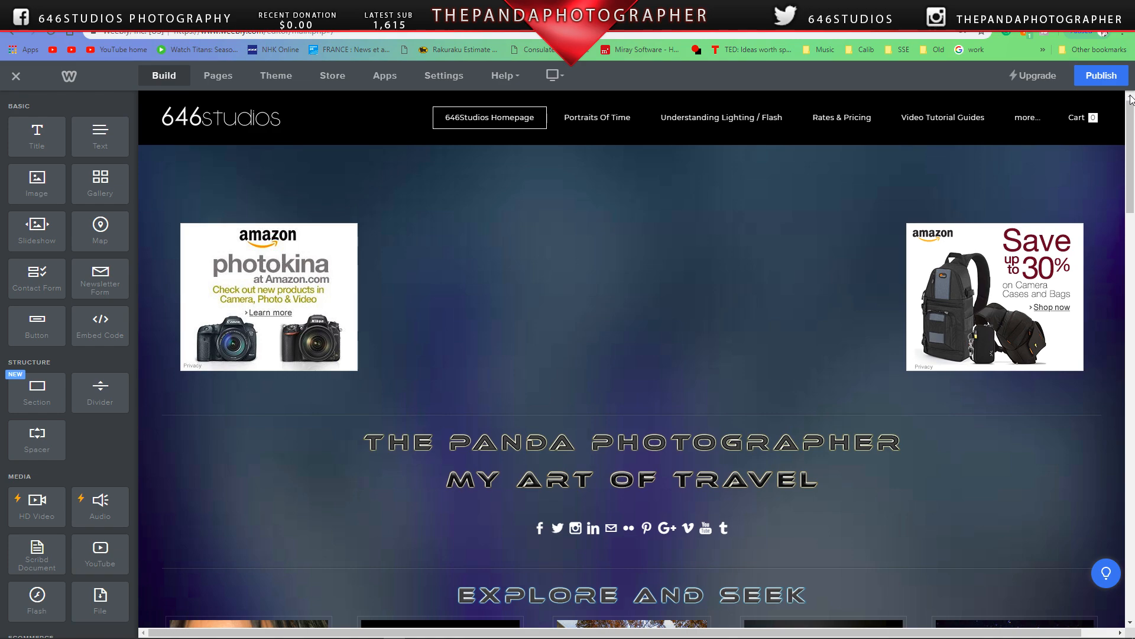
pyautogui.scroll(-5, 844, 292)
pyautogui.scroll(3, 710, 311)
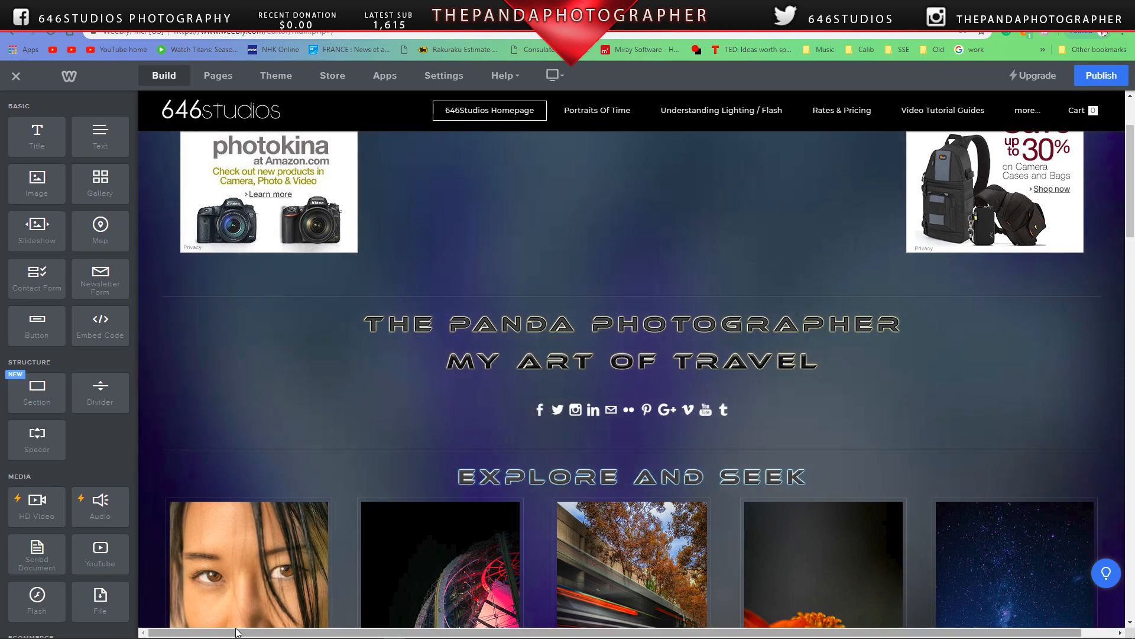
# Step: Switch to Photoshop and close the glossy-frame-vector and weebly-logo-transparent v2.png documents
pyautogui.click(263, 629)
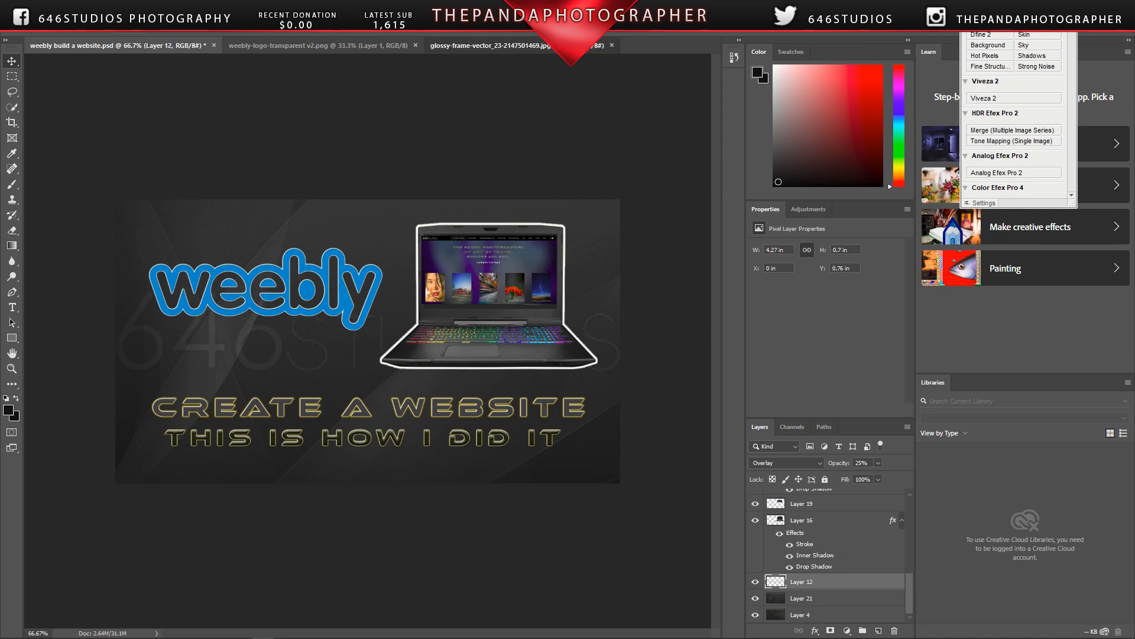
pyautogui.click(597, 44)
pyautogui.click(612, 46)
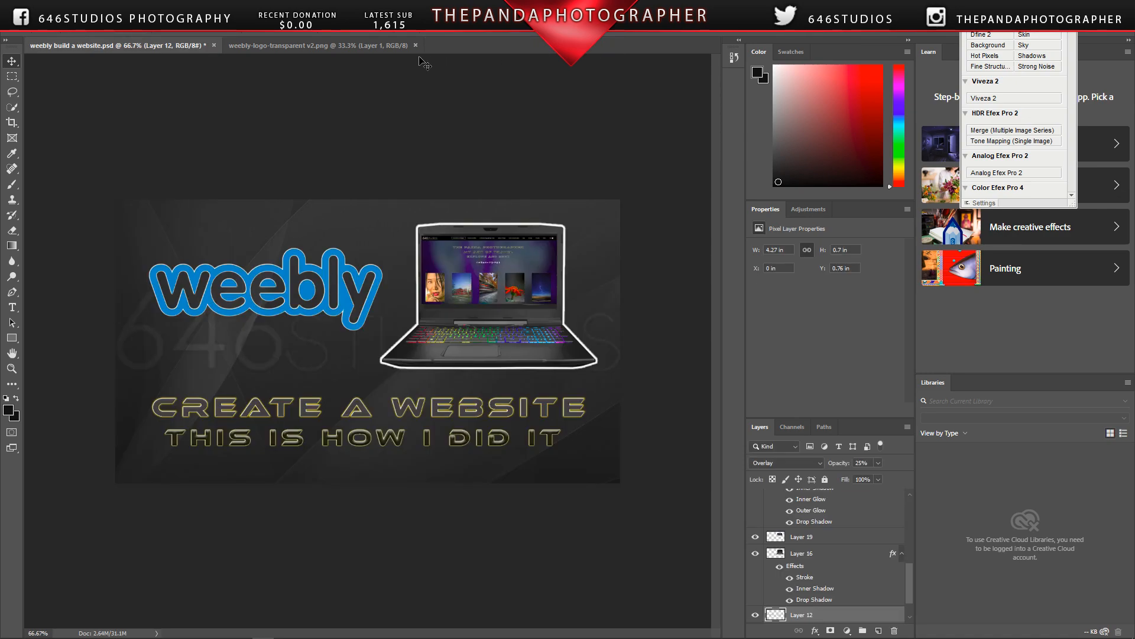
pyautogui.click(416, 45)
# Step: Save the thumbnail as weebly build a website in Photoshop format, replacing the existing file, and close the document
pyautogui.click(34, 23)
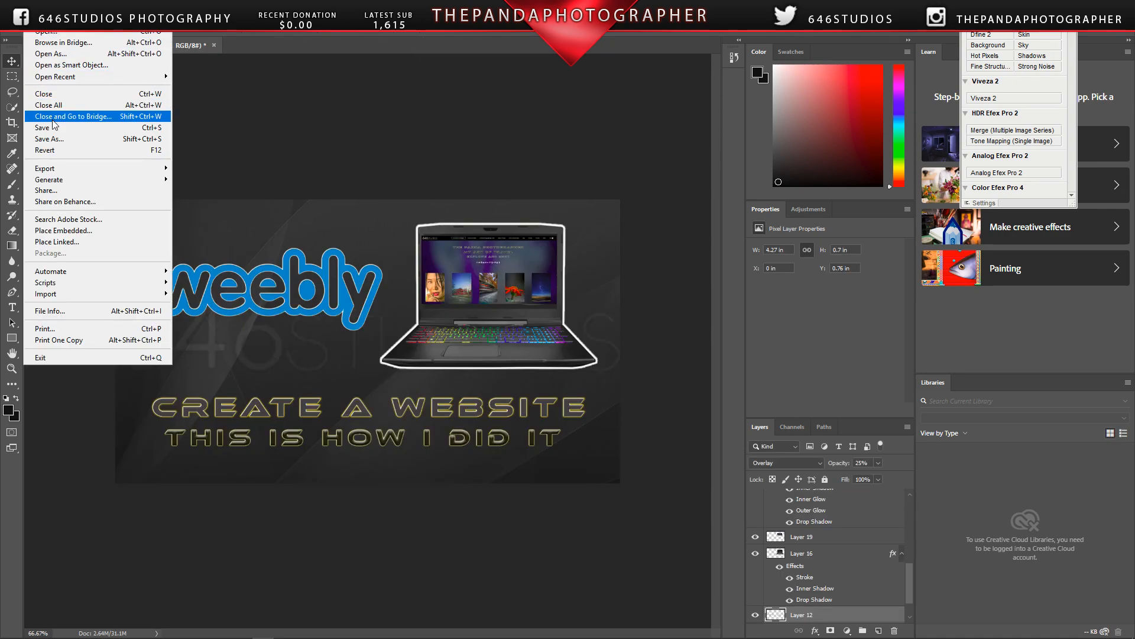
pyautogui.click(56, 140)
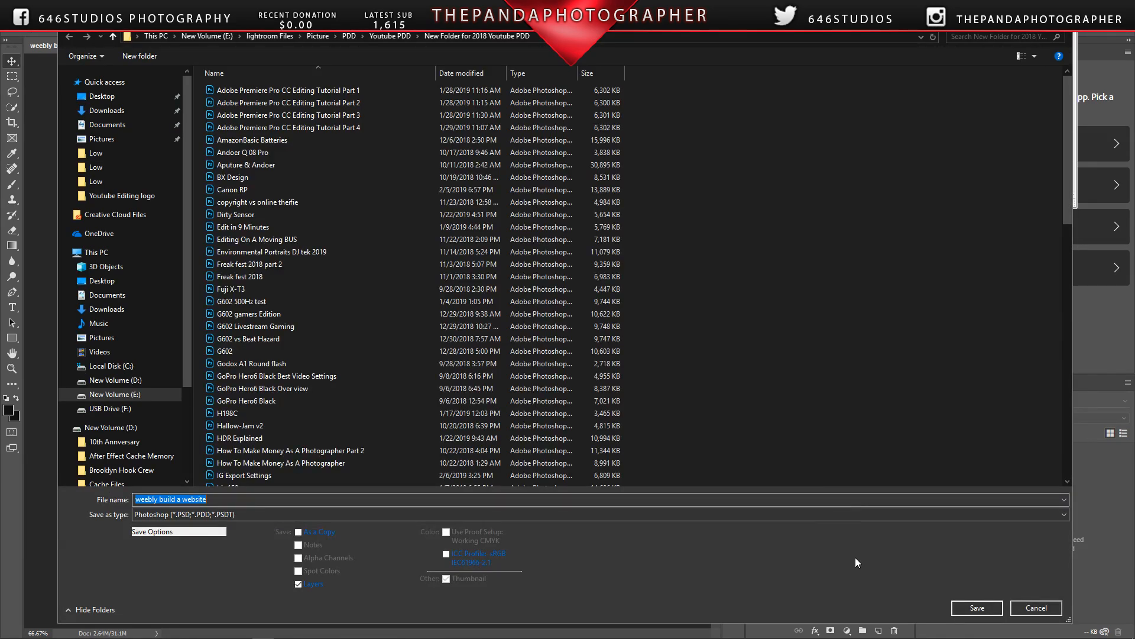
pyautogui.click(955, 609)
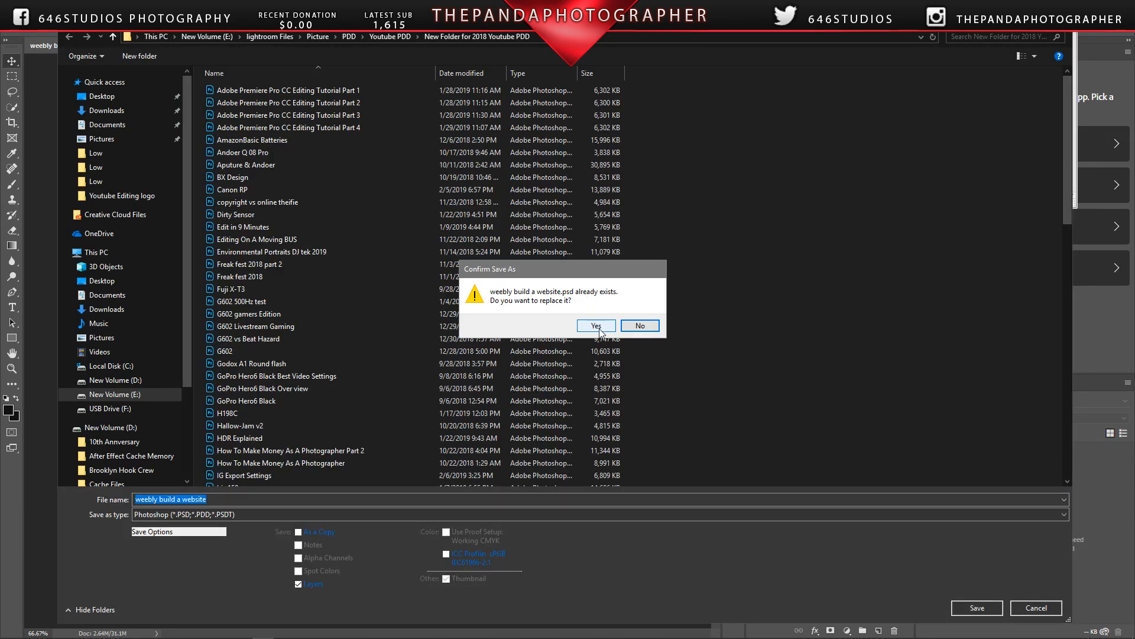
pyautogui.click(596, 325)
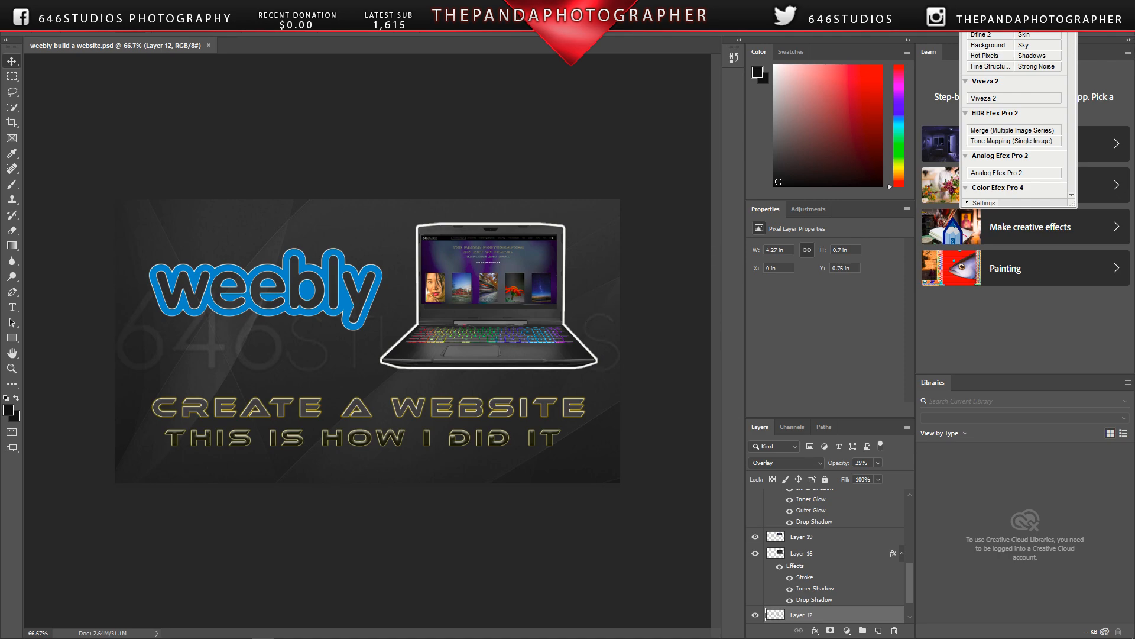
pyautogui.click(208, 45)
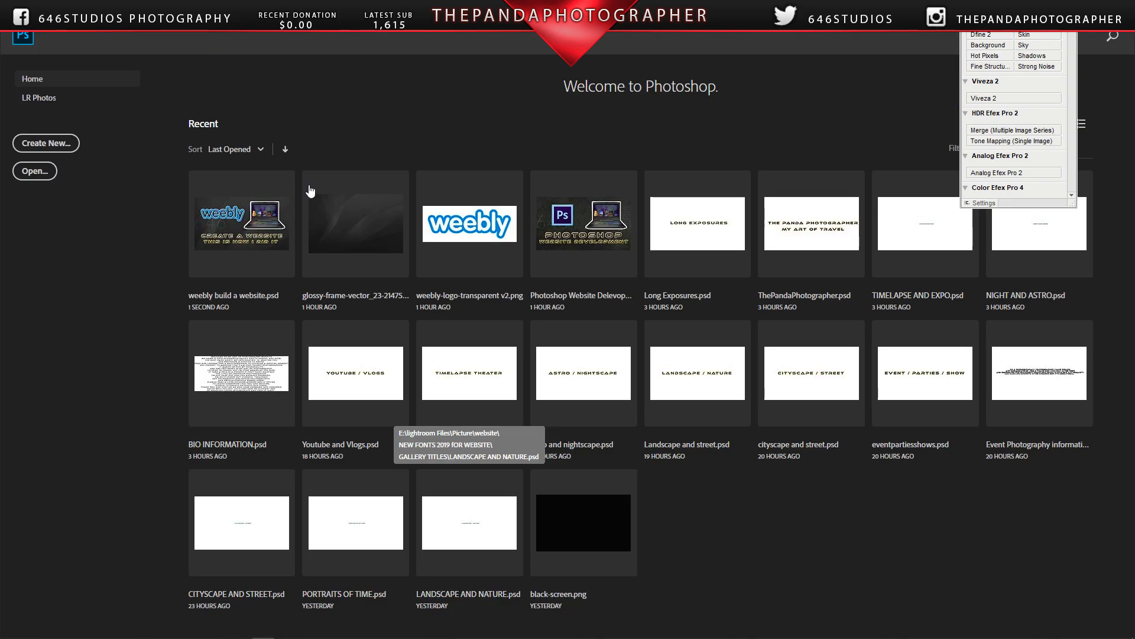
# Step: Open the recent file ThePandaPhotographer.psd and select its MY ART OF TRAVEL text layer
pyautogui.click(790, 243)
pyautogui.click(496, 367)
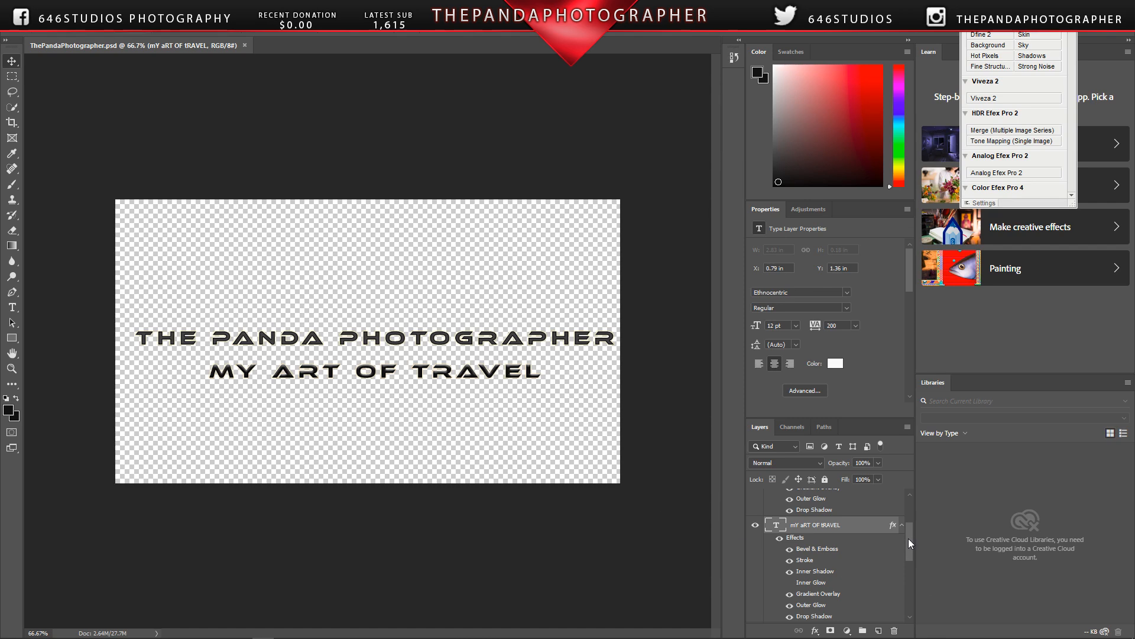
# Step: Show the dark textured background on Layer 4 and select the THE PANDA PHOTOGRAPHER text layer
pyautogui.moveTo(910, 553); pyautogui.dragTo(909, 618)
pyautogui.click(755, 615)
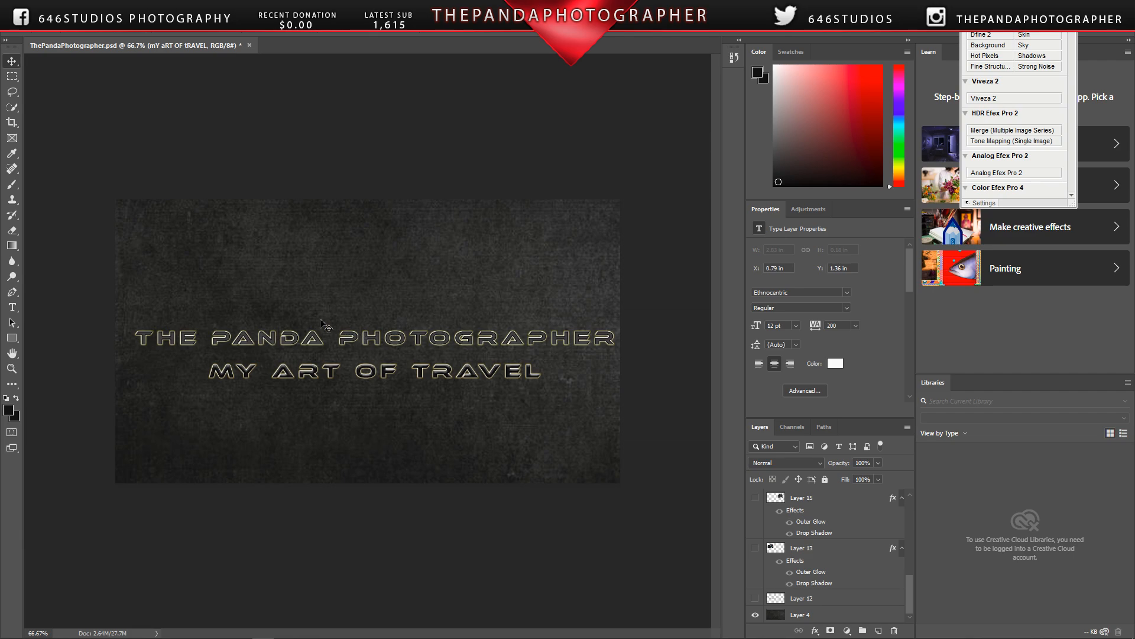
pyautogui.click(19, 313)
pyautogui.click(429, 340)
# Step: Examine the Drop Shadow settings and contour choices in the THE PANDA PHOTOGRAPHER layer's style
pyautogui.click(800, 510)
pyautogui.doubleClick(800, 510)
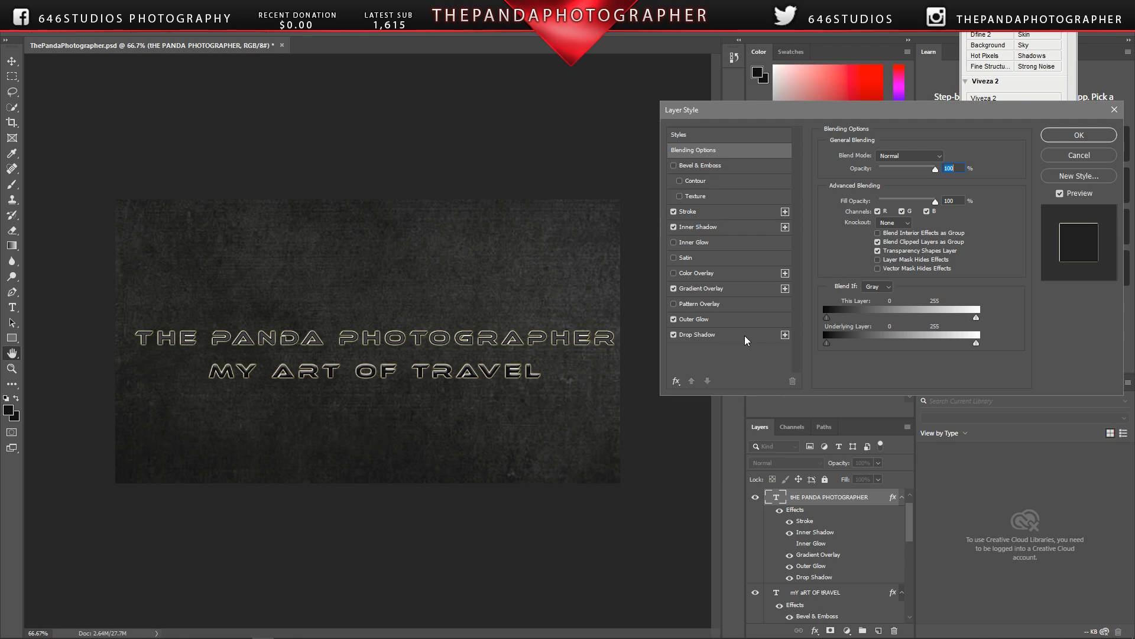
pyautogui.click(744, 335)
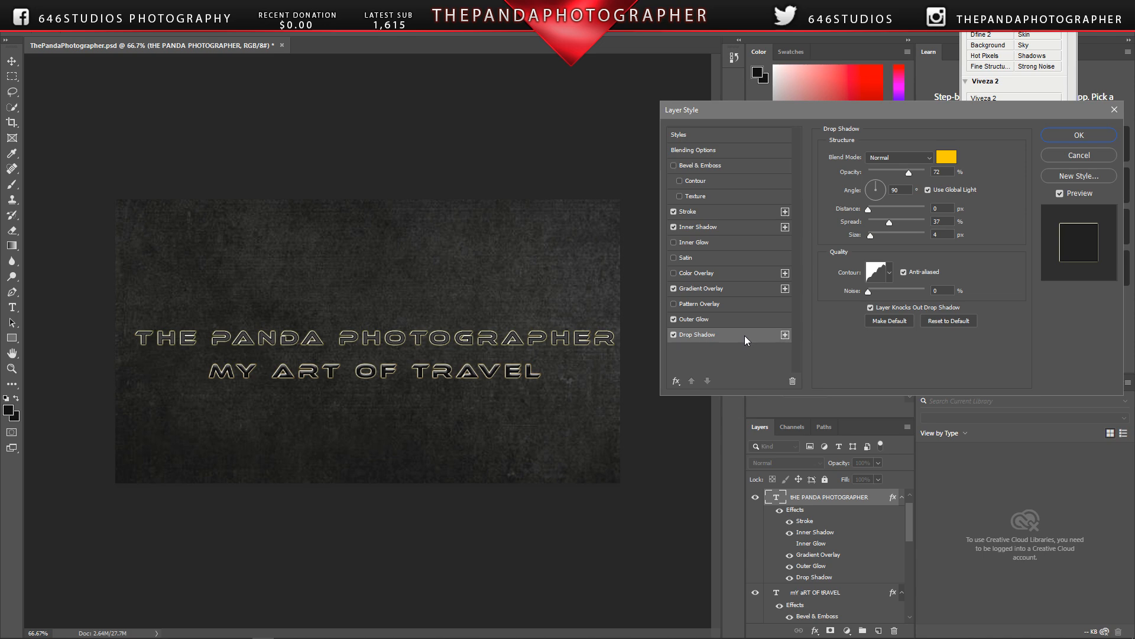
pyautogui.click(891, 273)
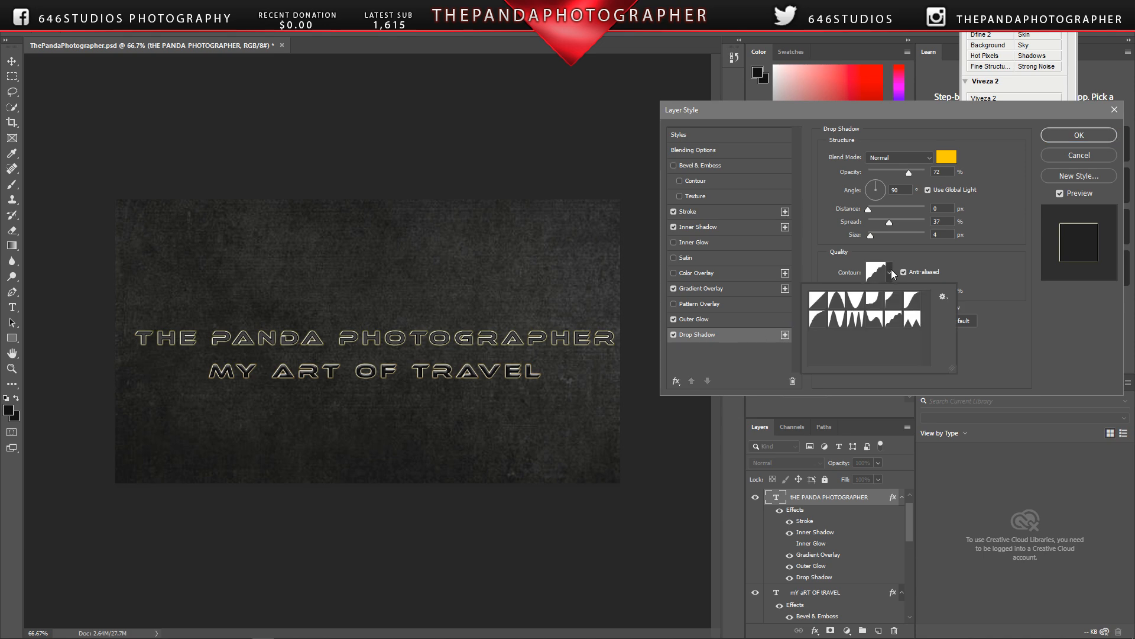
pyautogui.click(899, 323)
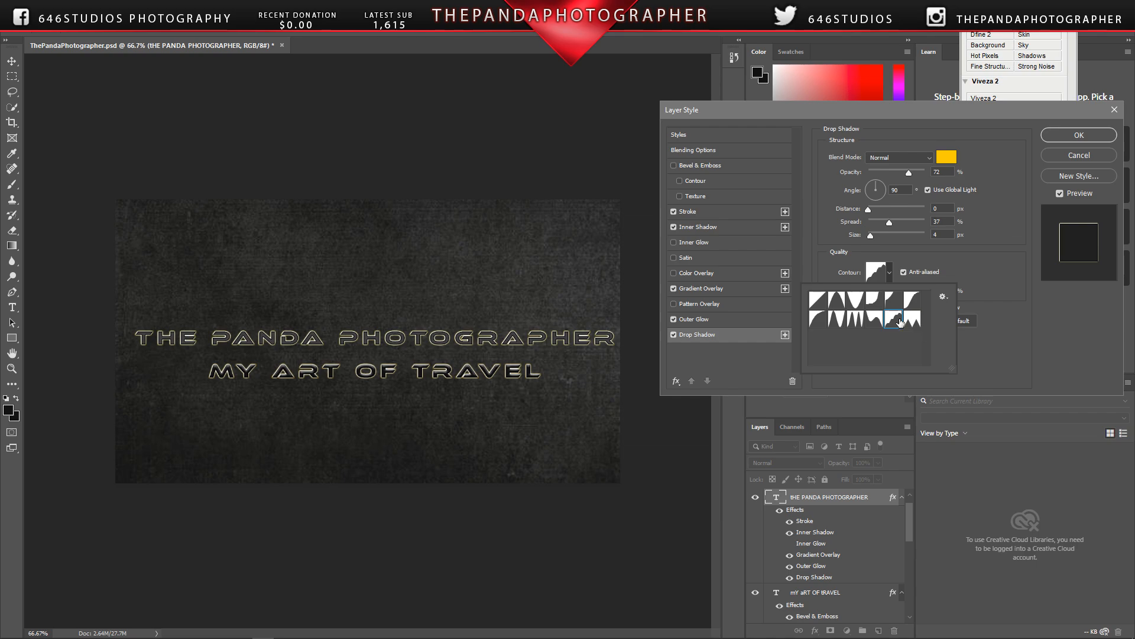
pyautogui.click(970, 266)
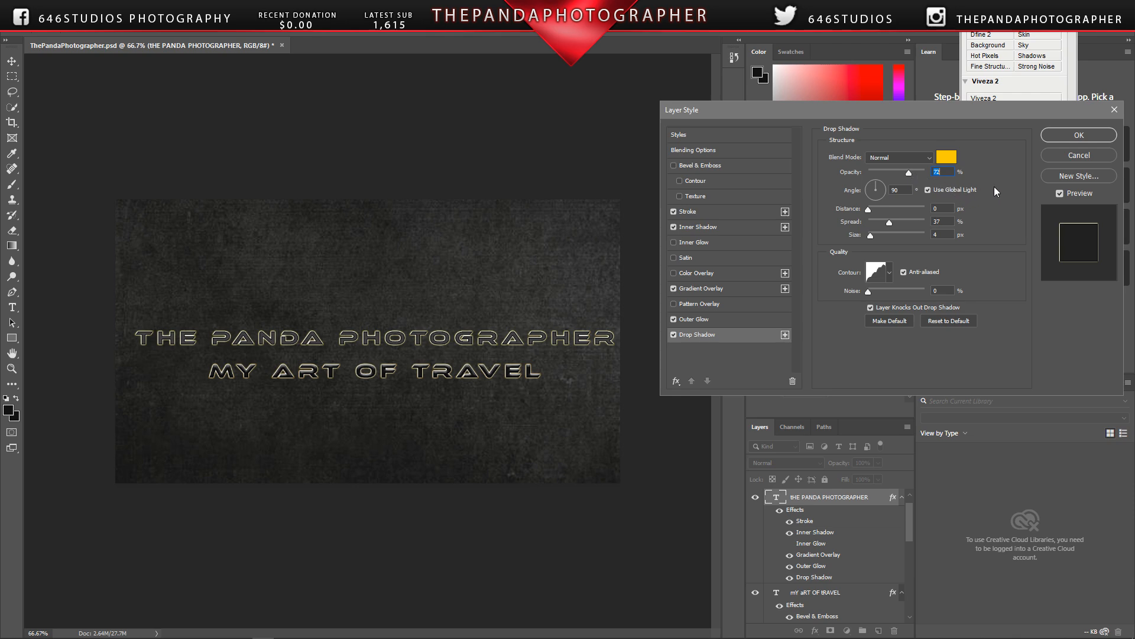
pyautogui.click(1062, 135)
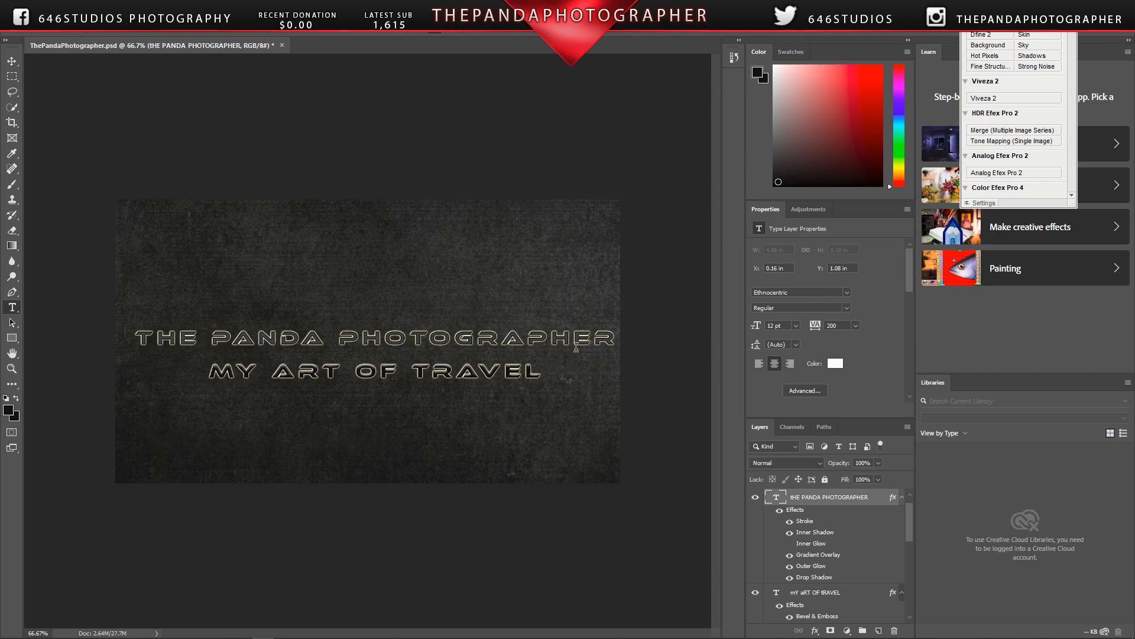
# Step: Set the Outer Glow range of the THE PANDA PHOTOGRAPHER layer to 51% and apply it
pyautogui.doubleClick(798, 510)
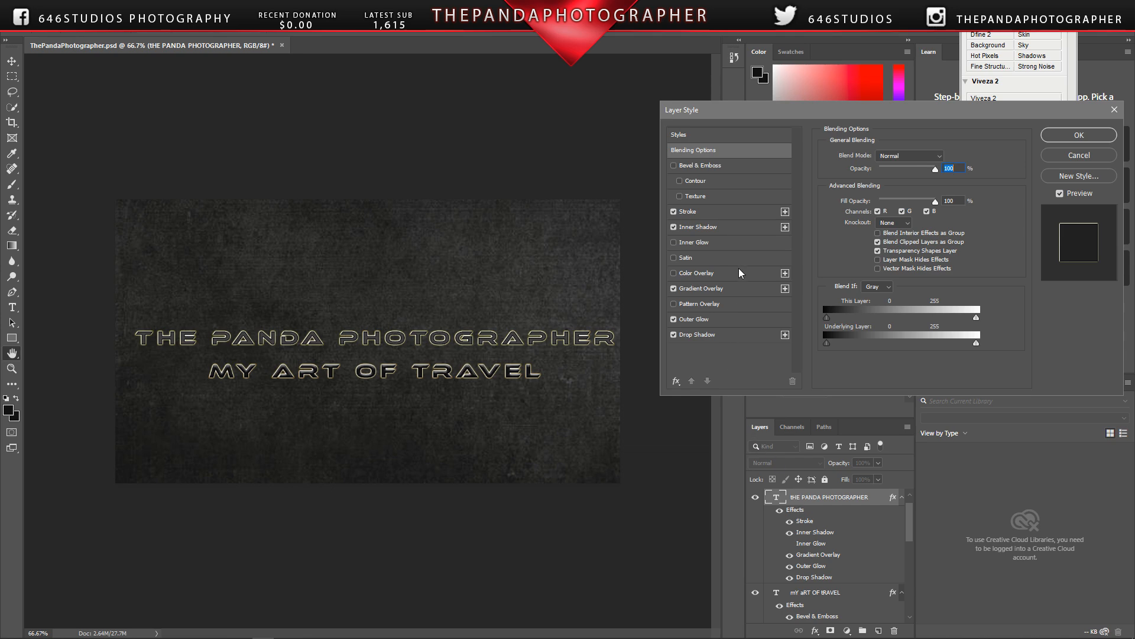
pyautogui.click(725, 319)
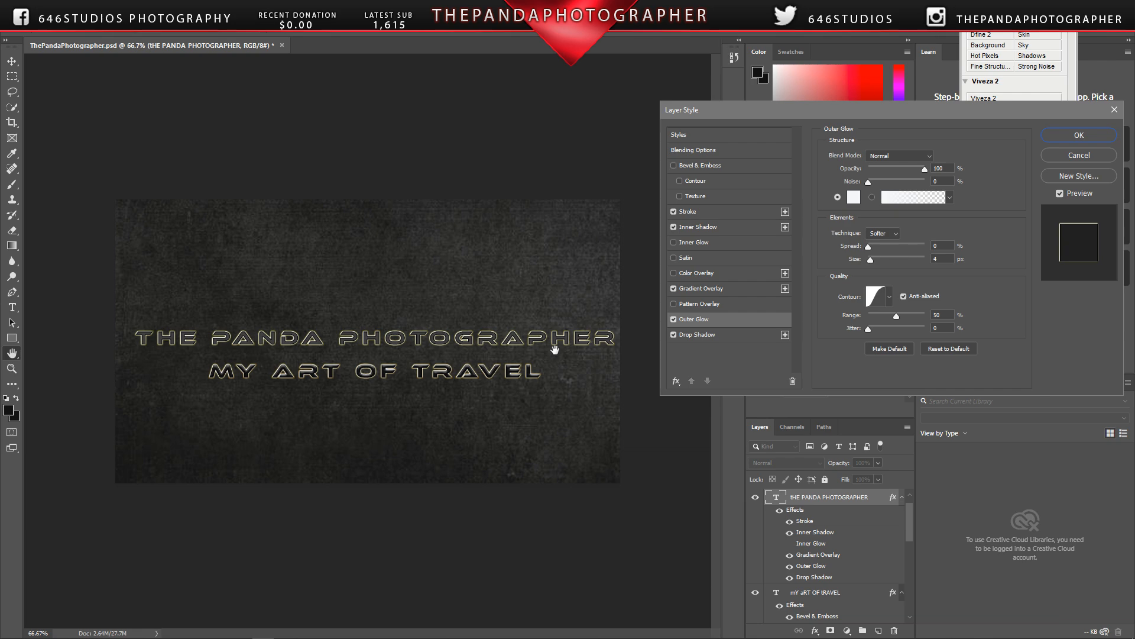
pyautogui.moveTo(896, 315); pyautogui.dragTo(899, 317)
pyautogui.moveTo(901, 320); pyautogui.dragTo(897, 318)
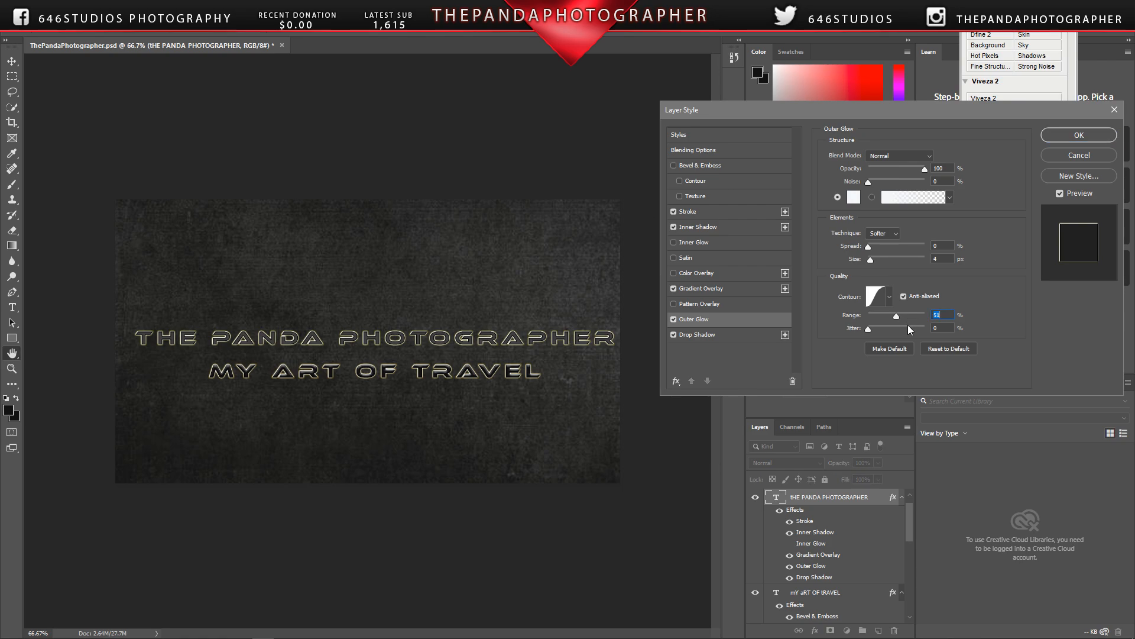
pyautogui.press('Return')
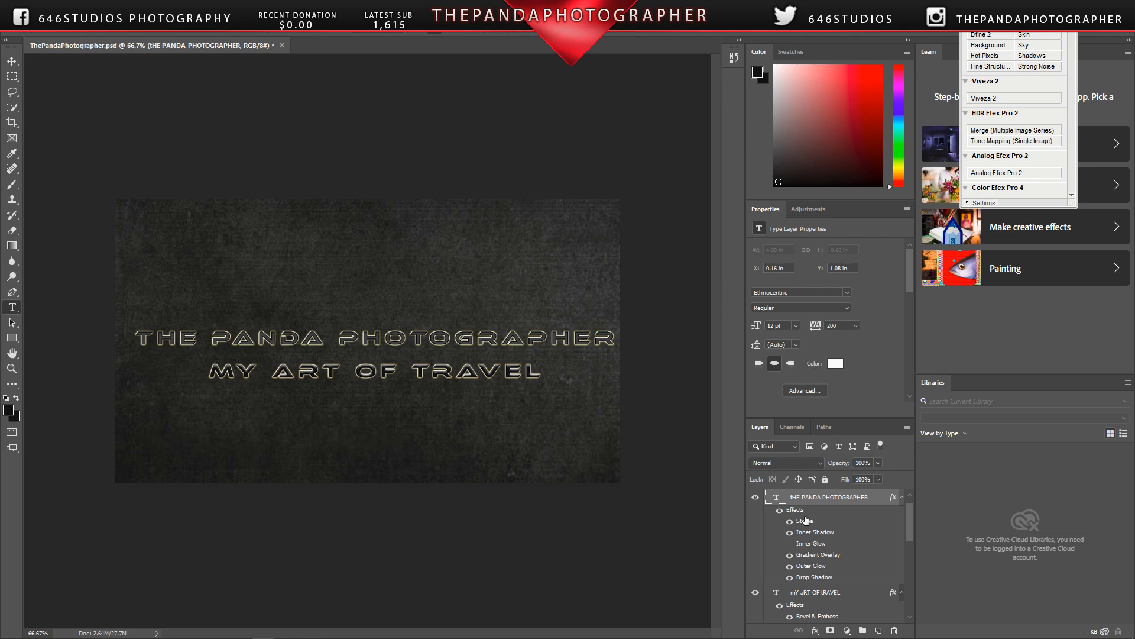
# Step: Compare the THE PANDA PHOTOGRAPHER title with and without its Gradient Overlay, leaving the effect enabled
pyautogui.doubleClick(816, 554)
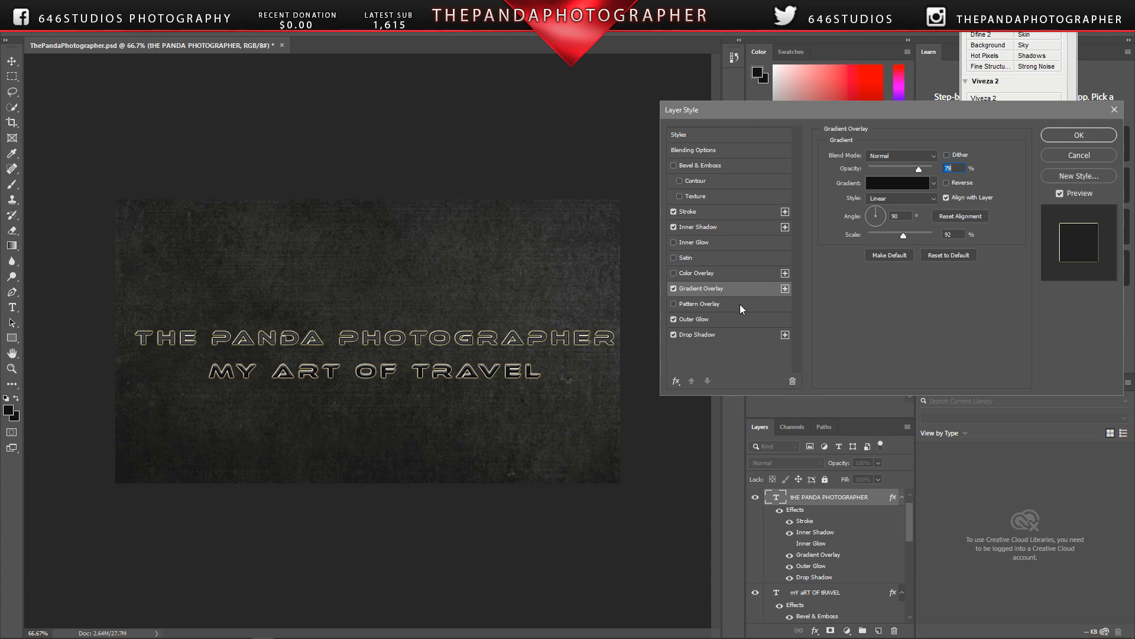
pyautogui.click(673, 289)
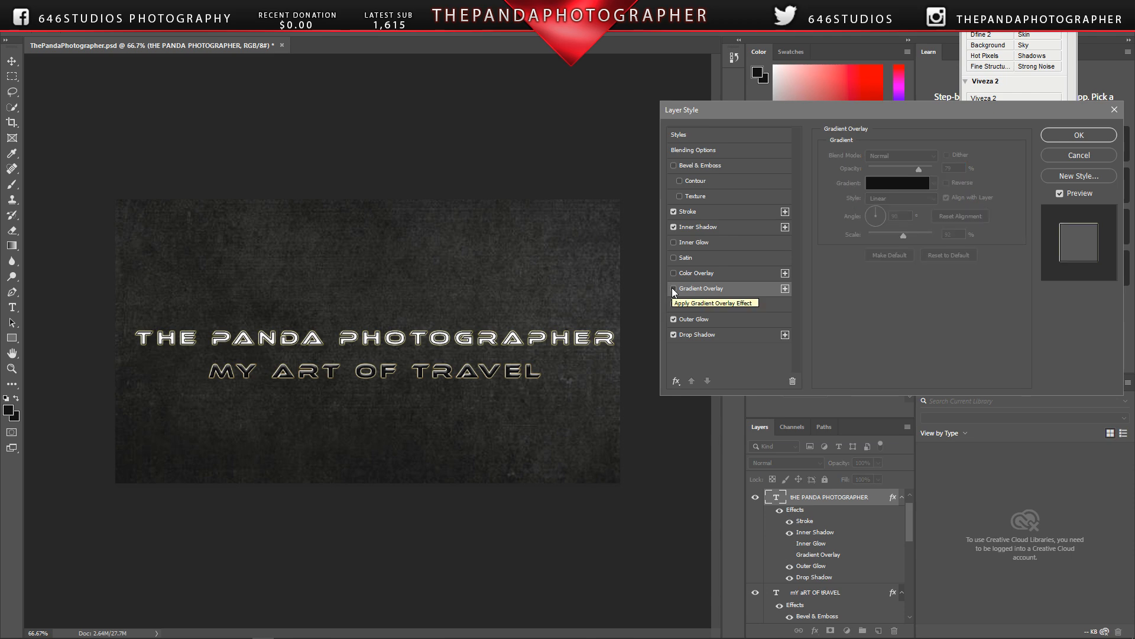
pyautogui.click(673, 289)
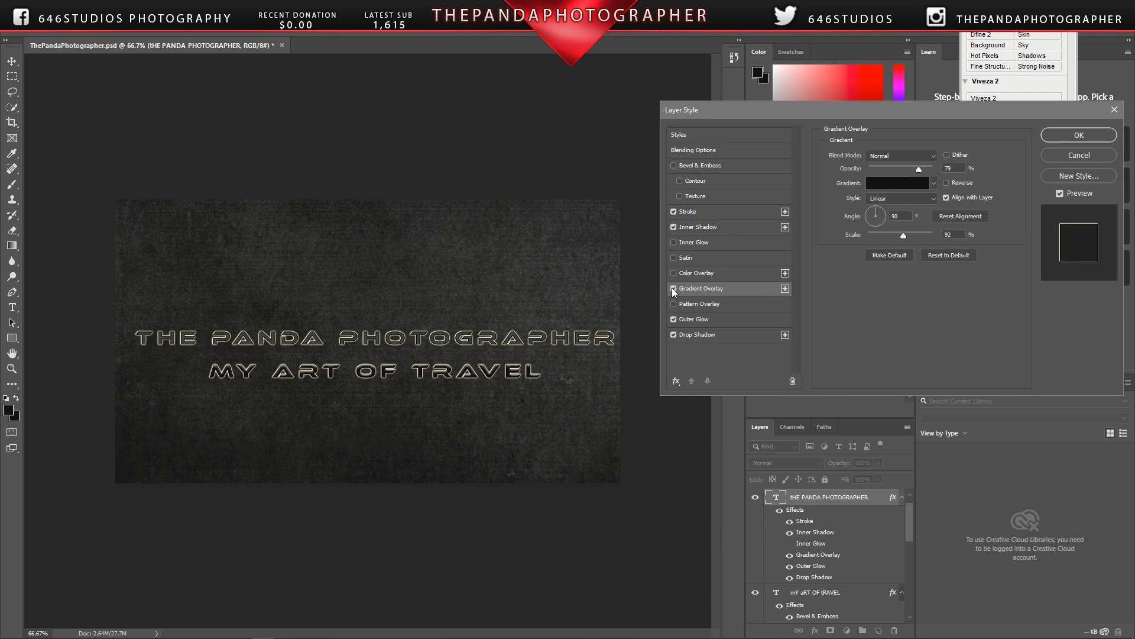
pyautogui.click(672, 288)
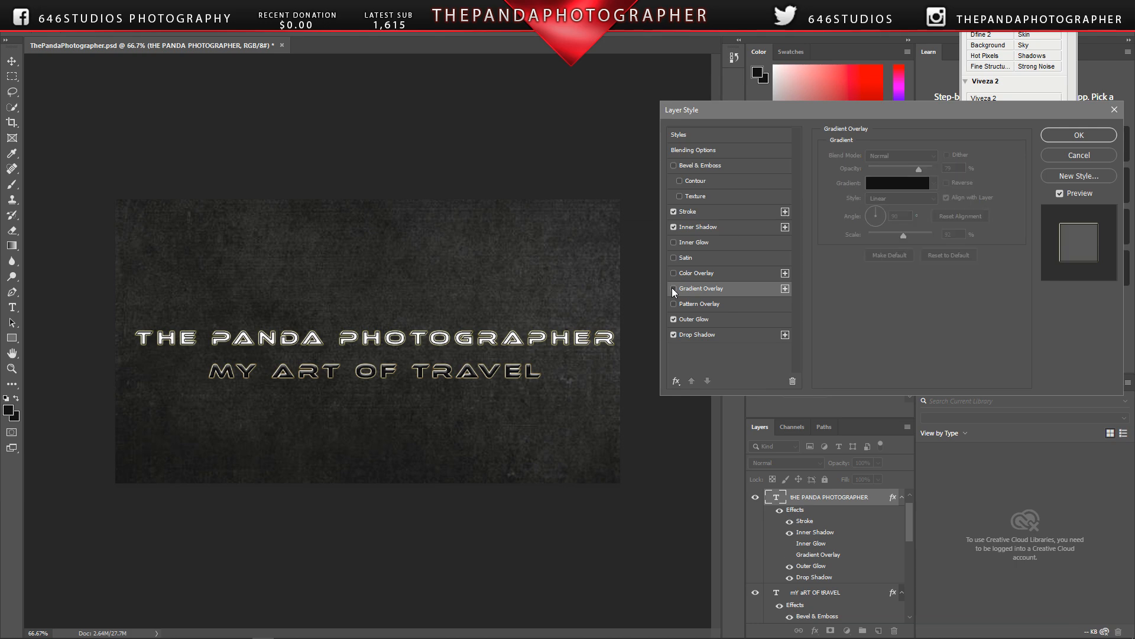
pyautogui.click(673, 289)
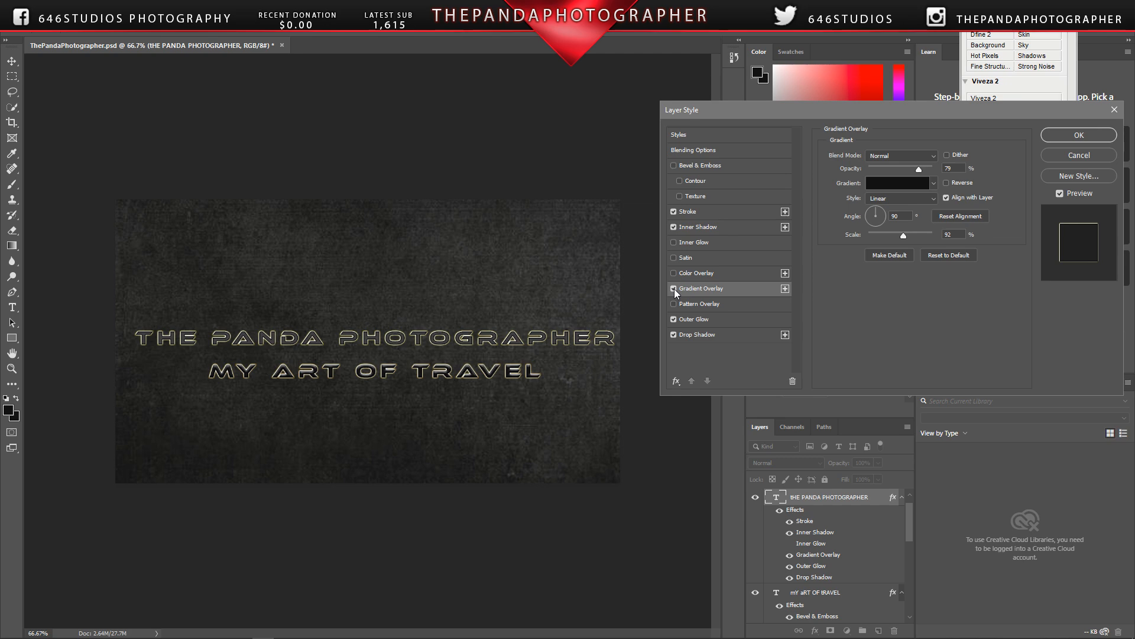
# Step: Examine the title's Inner Shadow and Stroke settings, compare it with and without the stroke, and close the layer style
pyautogui.click(733, 230)
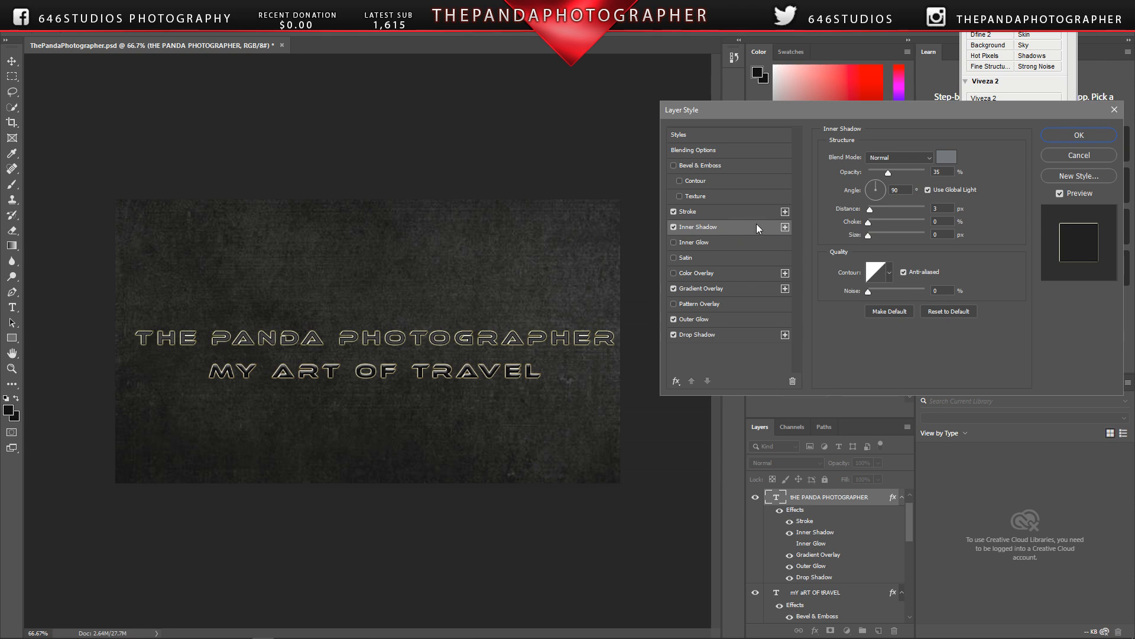
pyautogui.click(737, 212)
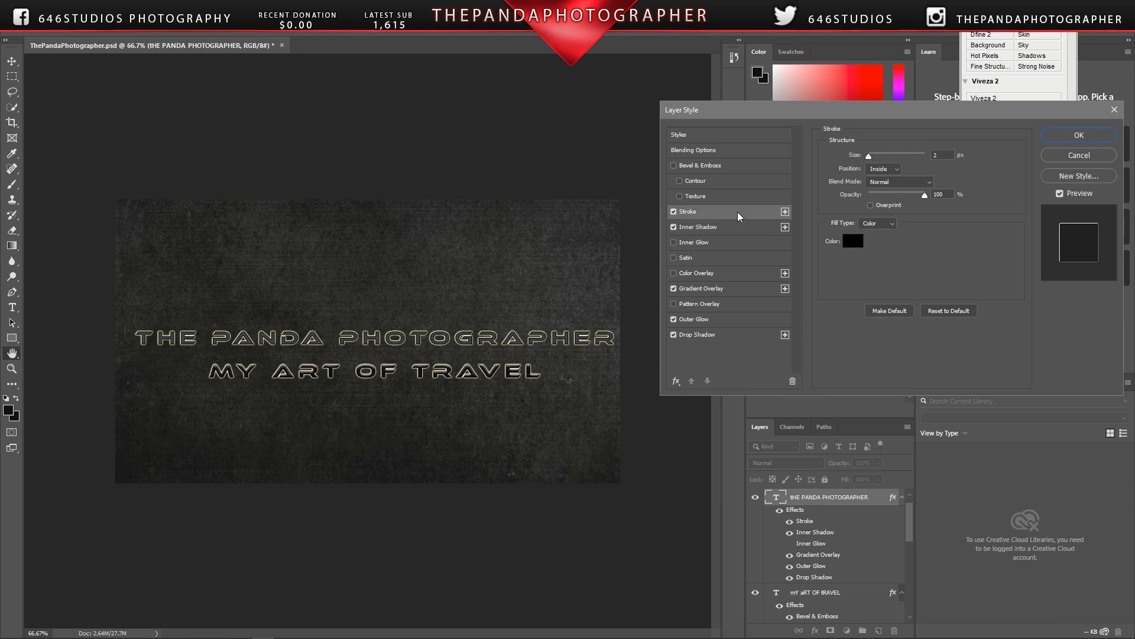
pyautogui.click(676, 214)
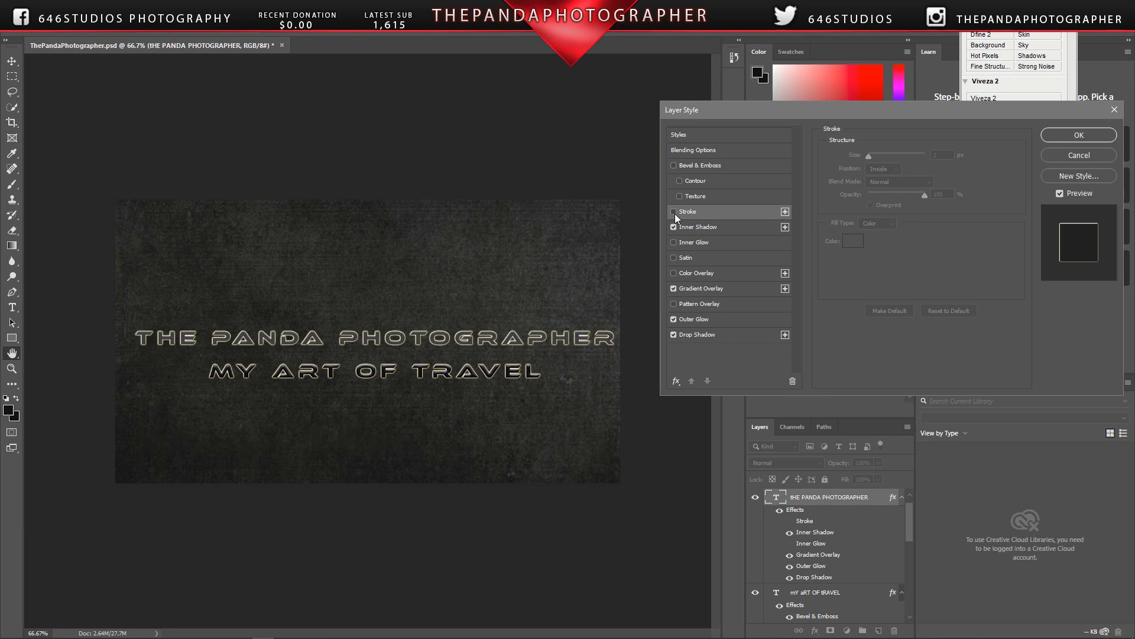
pyautogui.click(675, 215)
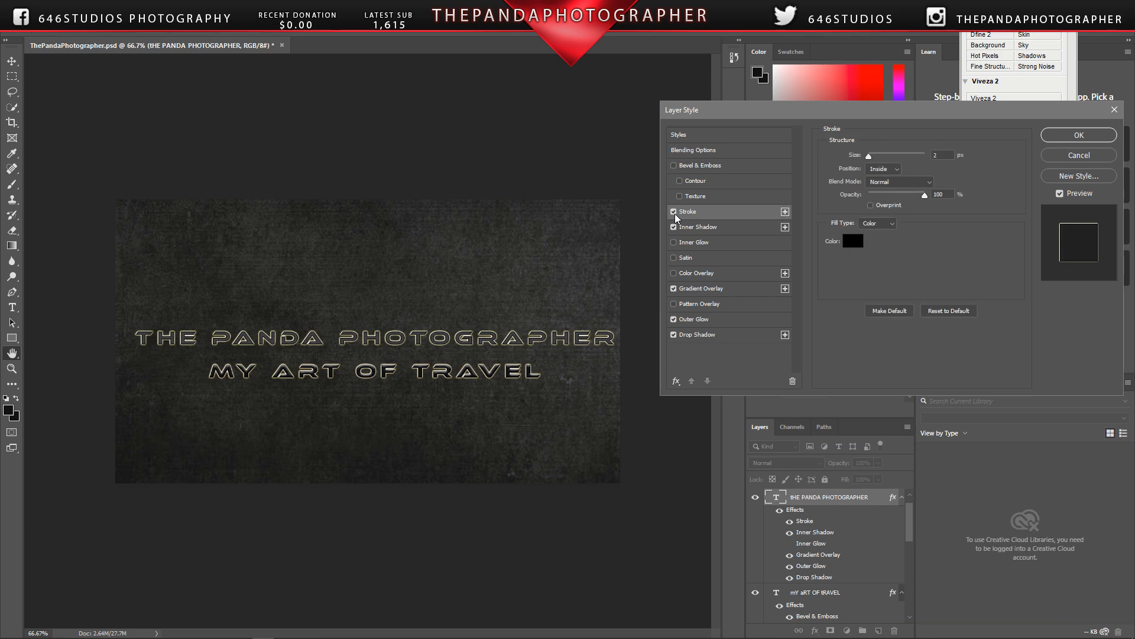
pyautogui.click(1078, 135)
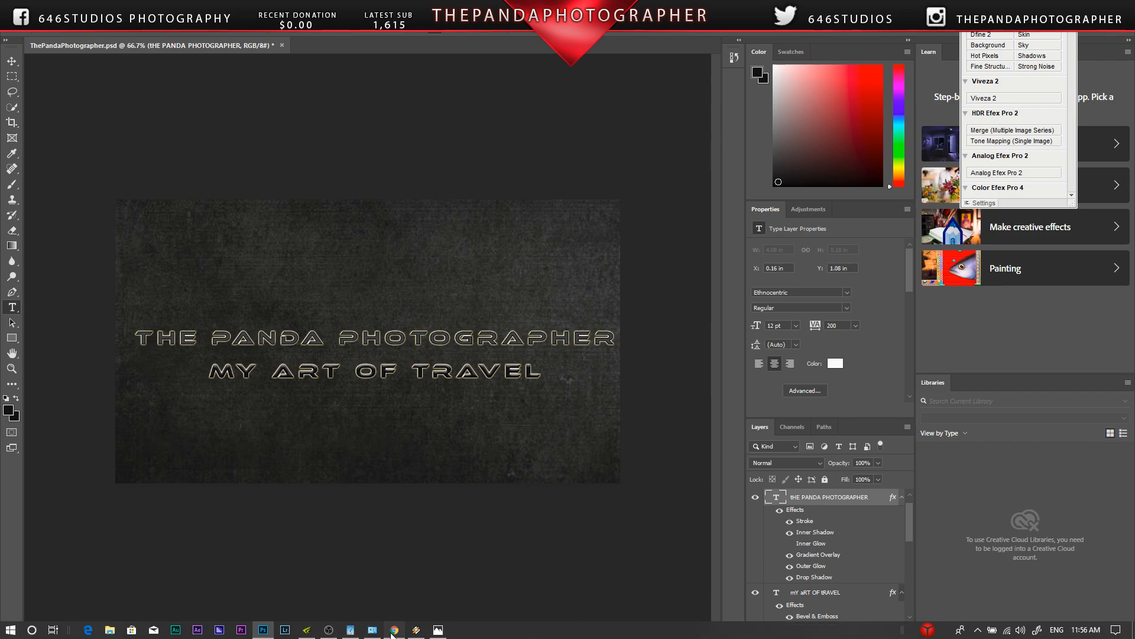
# Step: Switch to the Weebly editor in Chrome and open the Timelapse Theater 101 page
pyautogui.click(392, 630)
pyautogui.moveTo(598, 113)
pyautogui.moveTo(587, 133)
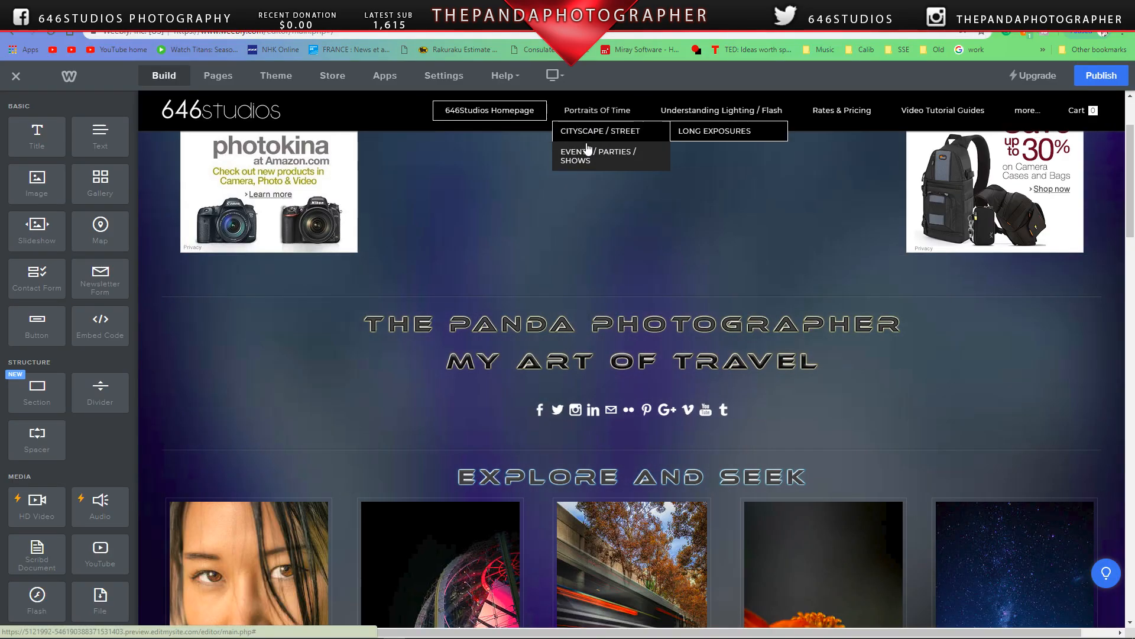
pyautogui.moveTo(698, 135)
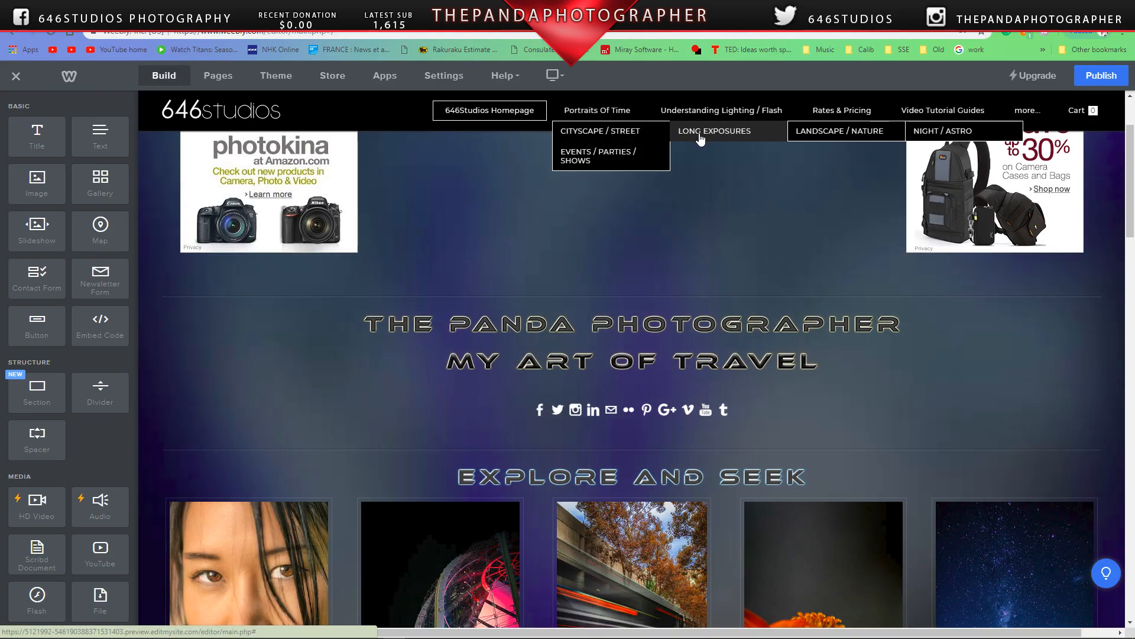
pyautogui.click(871, 133)
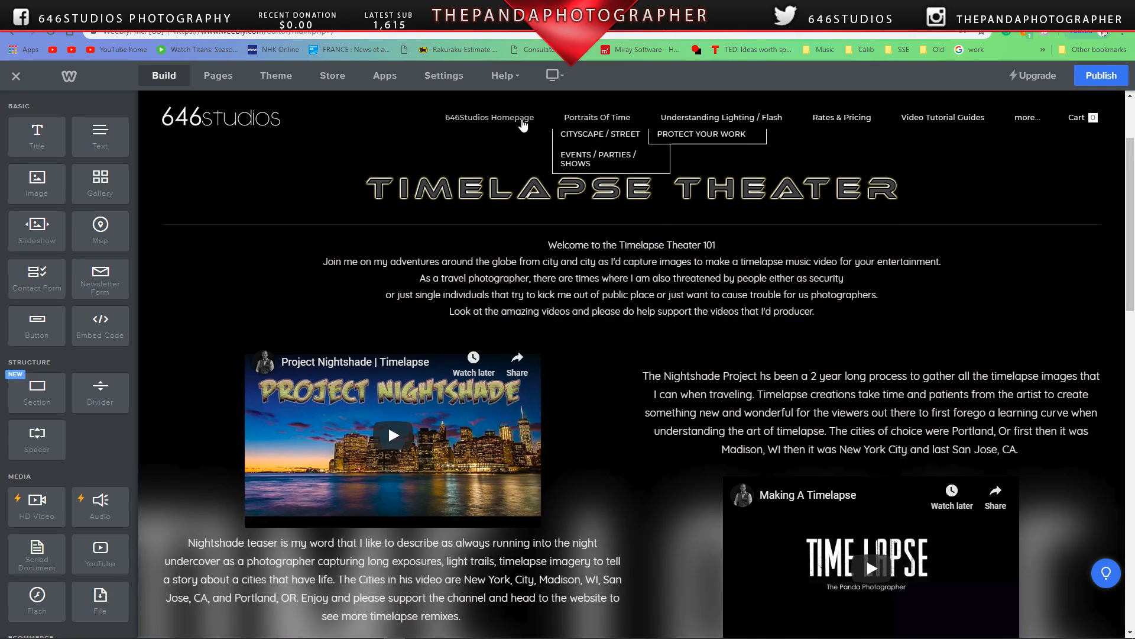
# Step: Open the Project & Documentaries page nested under Portraits Of Time, Long Exposures and Timelapse Theater 101
pyautogui.moveTo(619, 147)
pyautogui.moveTo(728, 141)
pyautogui.moveTo(852, 144)
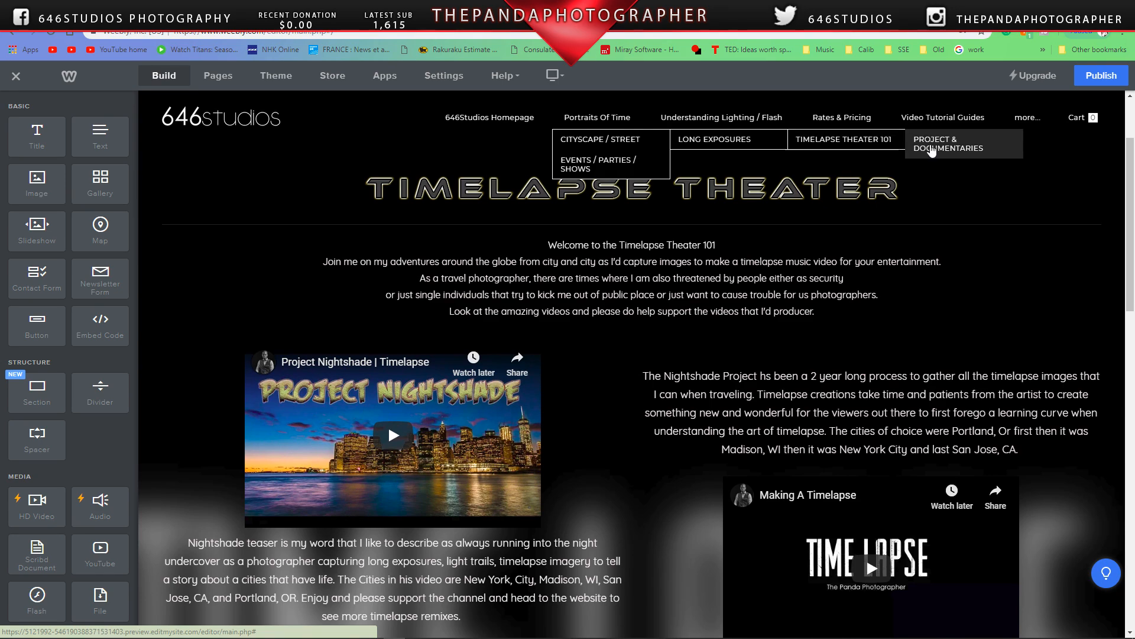
pyautogui.click(931, 148)
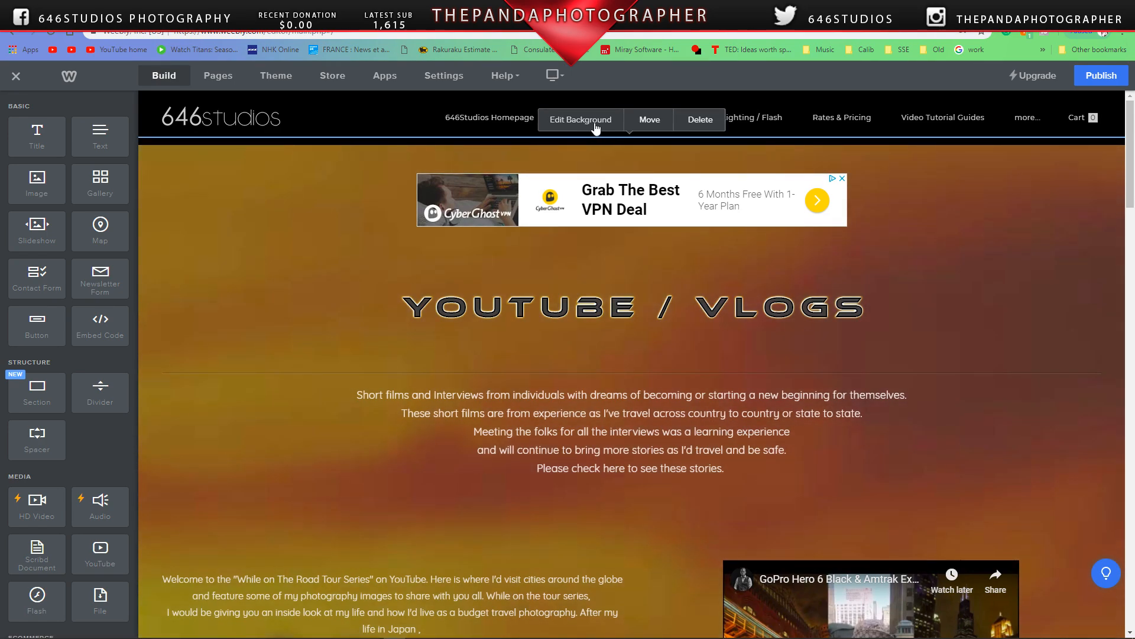
# Step: Replace the YouTube / Vlogs section's background image with The Walls in The Center from the Madison 2017 High folder
pyautogui.click(593, 119)
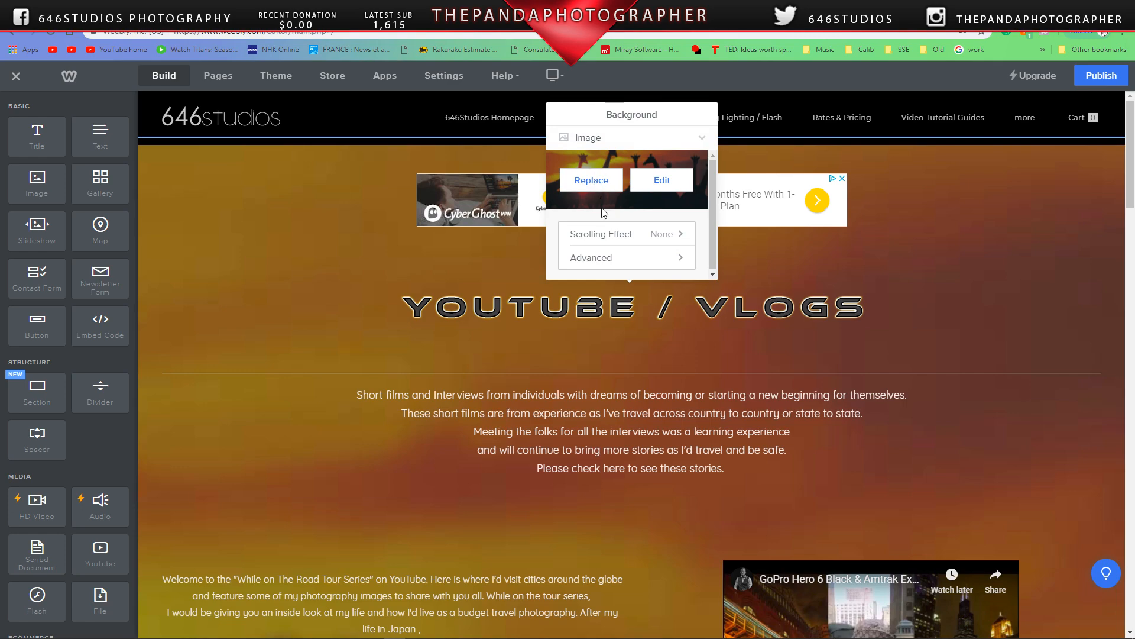
pyautogui.click(663, 183)
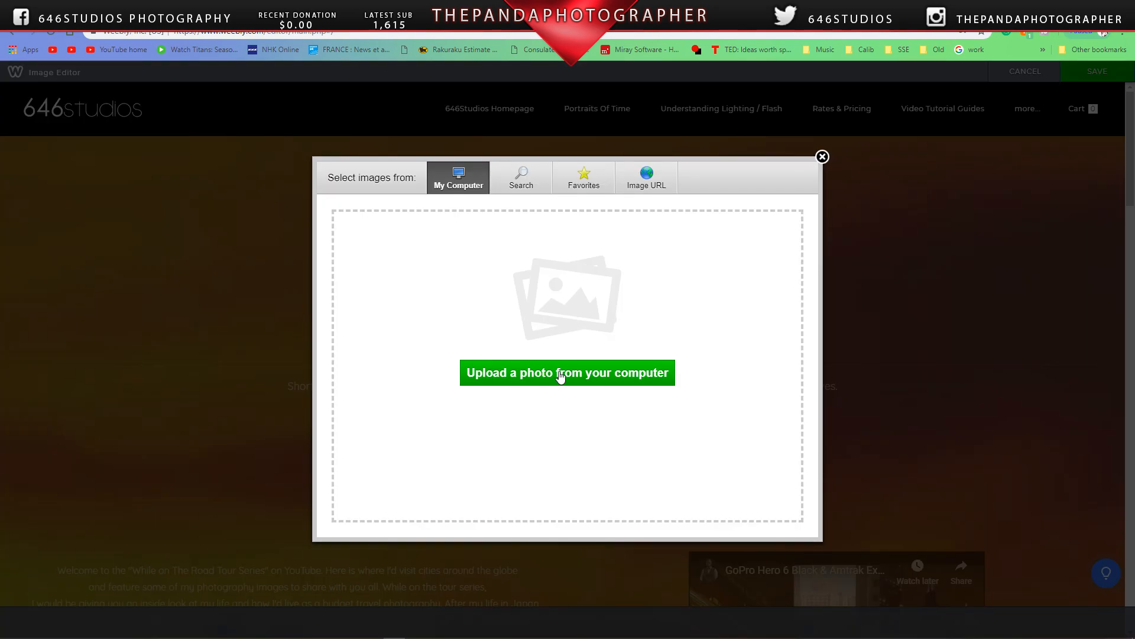
pyautogui.click(557, 372)
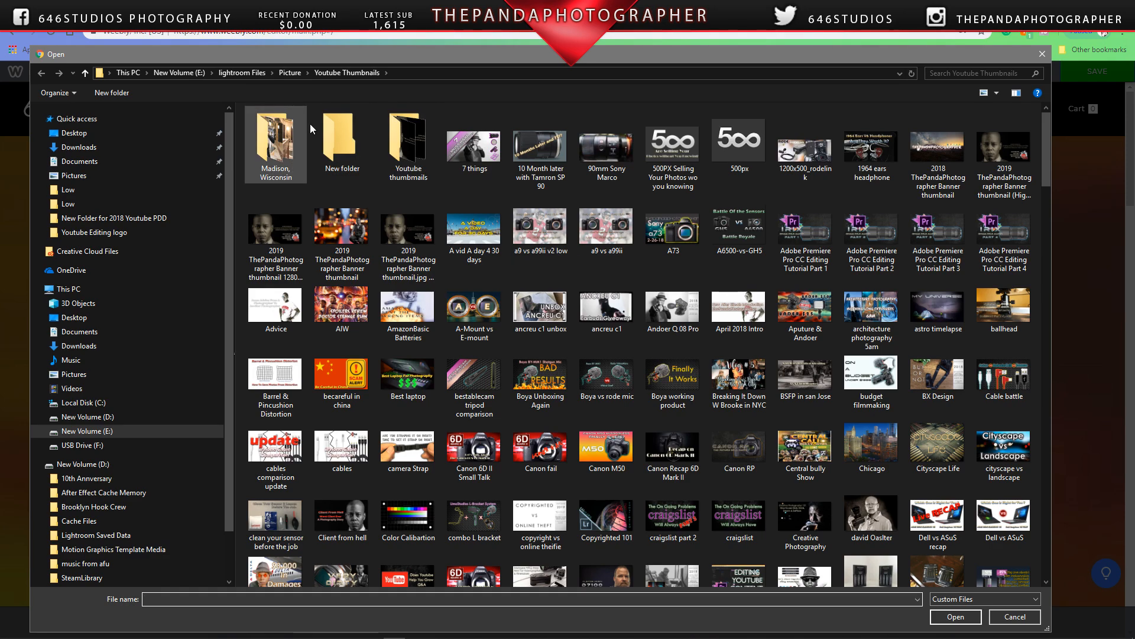
pyautogui.click(195, 204)
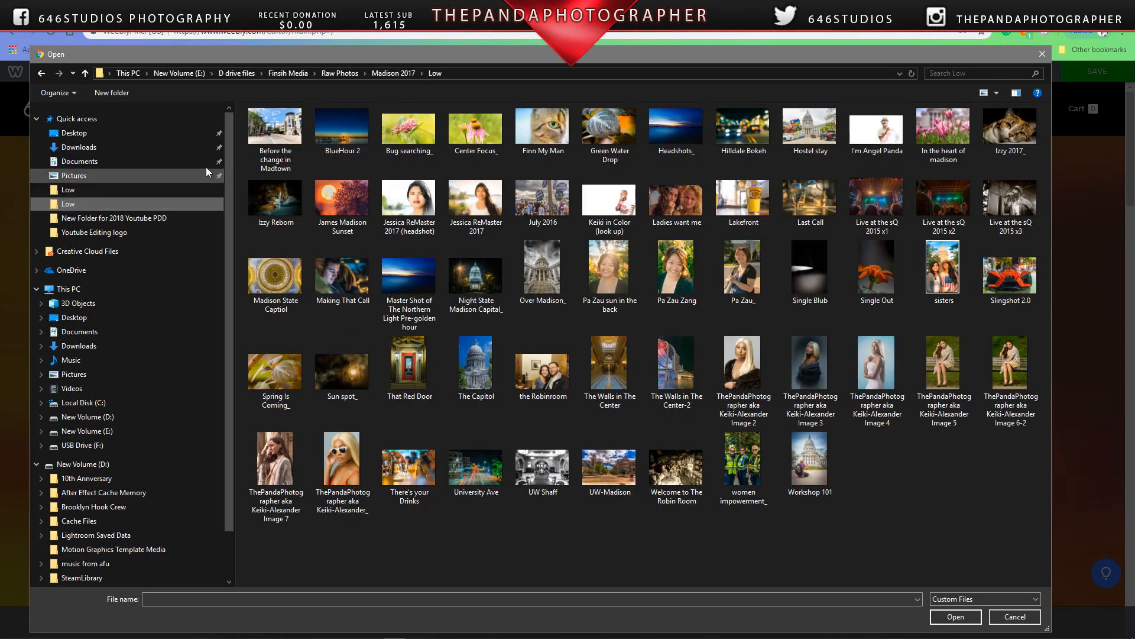
pyautogui.click(392, 73)
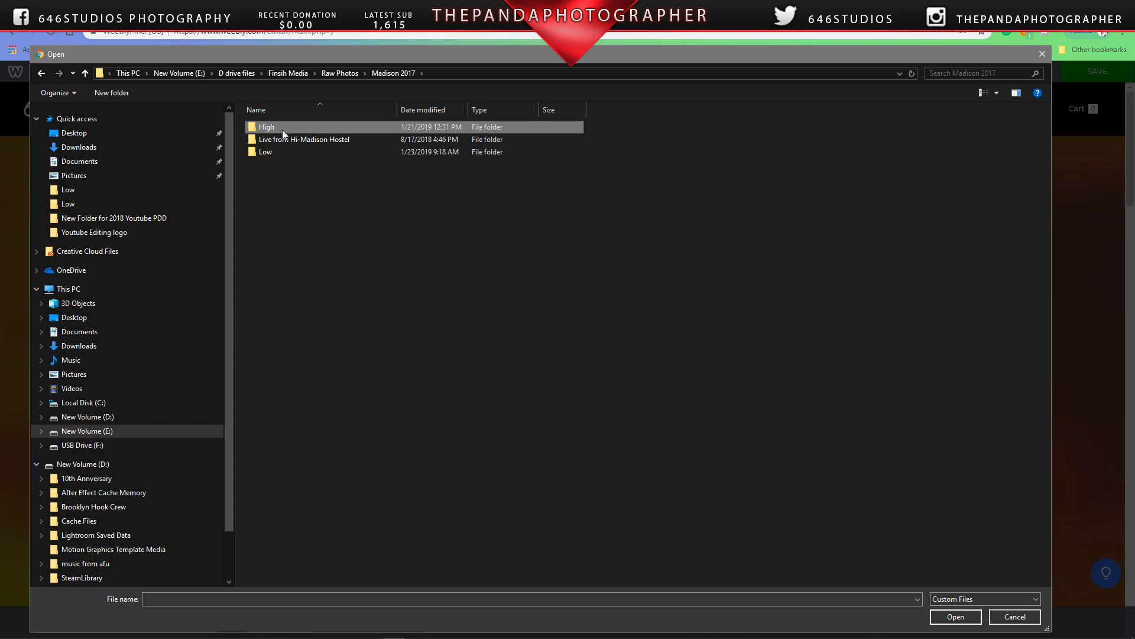
pyautogui.doubleClick(282, 130)
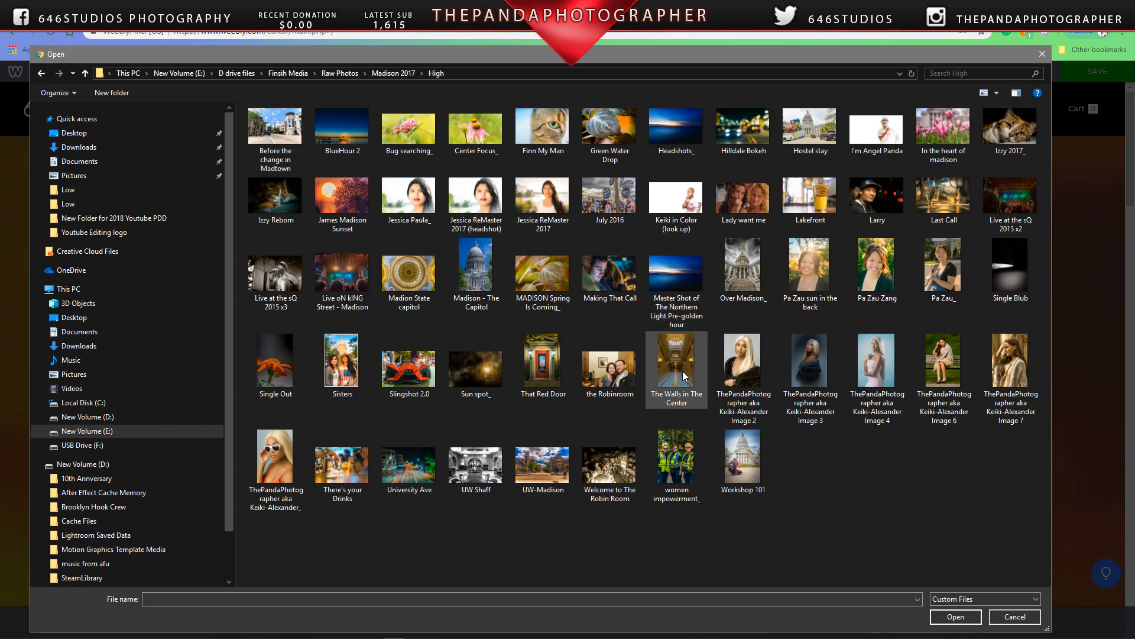
pyautogui.click(684, 376)
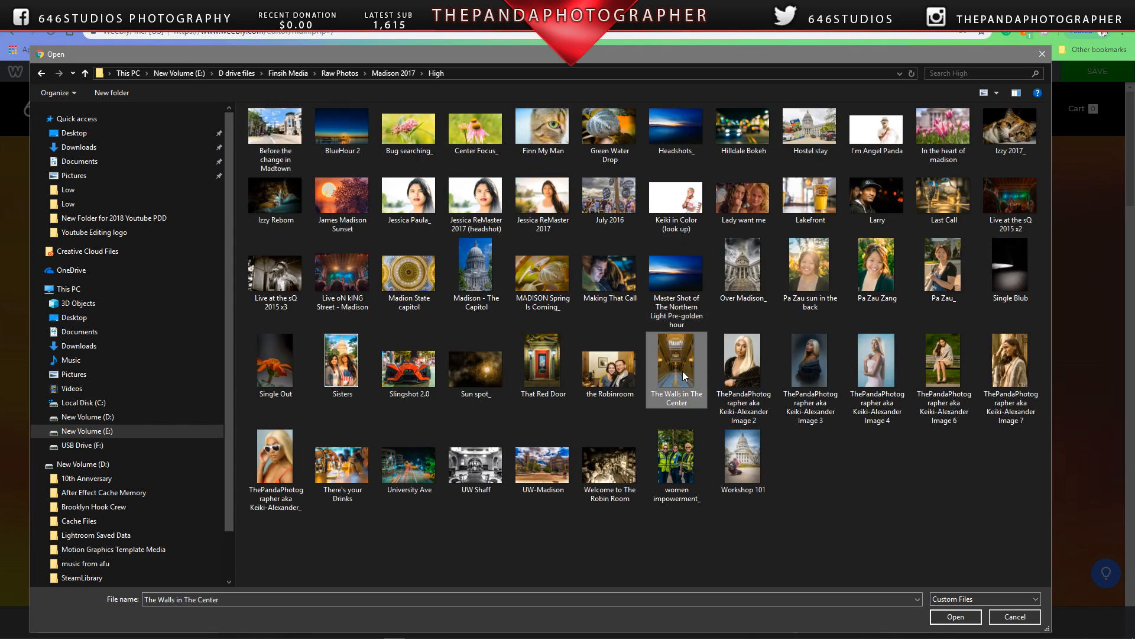
pyautogui.click(948, 617)
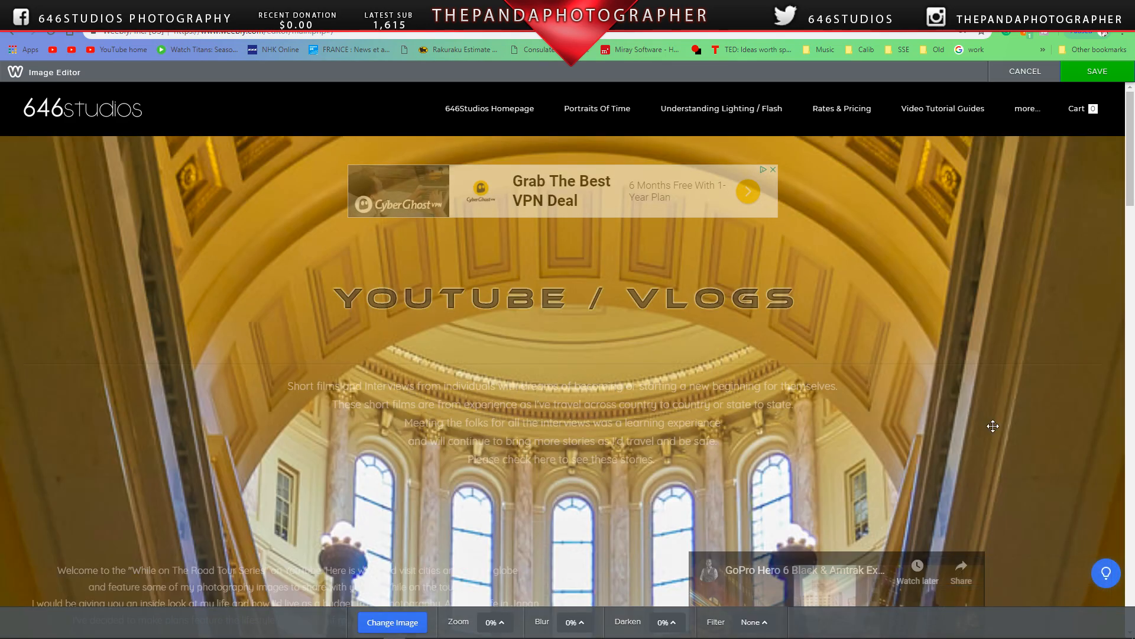
pyautogui.scroll(-10, 993, 426)
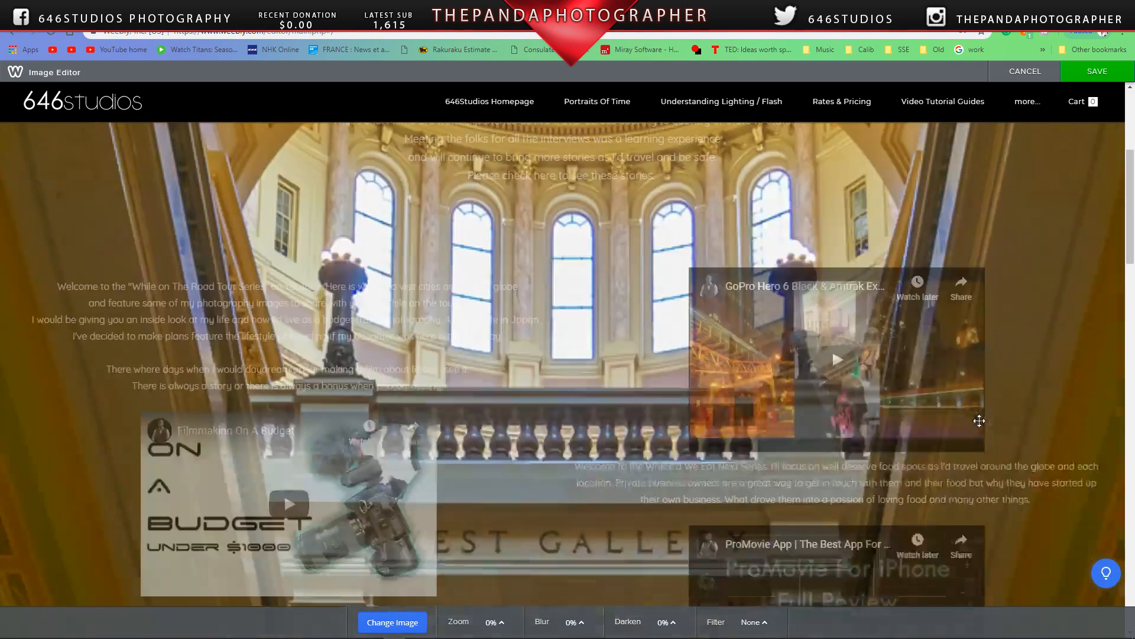
# Step: Set the new background image's Darken to 70% and Blur to 50%, and save it to the page
pyautogui.scroll(-15, 976, 423)
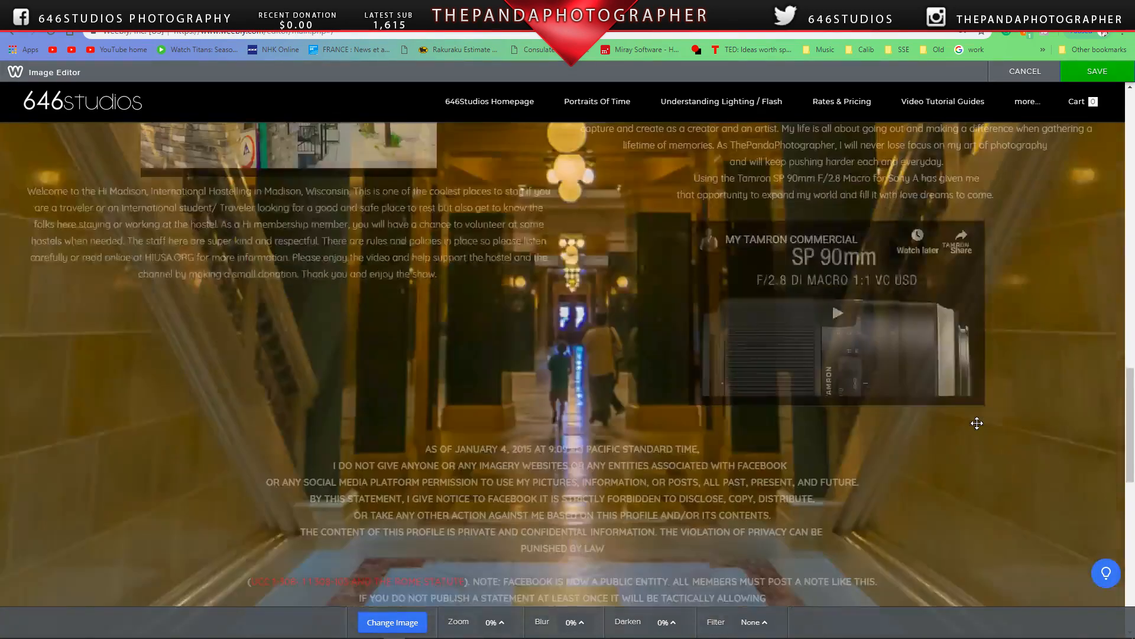
pyautogui.scroll(5, 976, 423)
pyautogui.scroll(15, 977, 423)
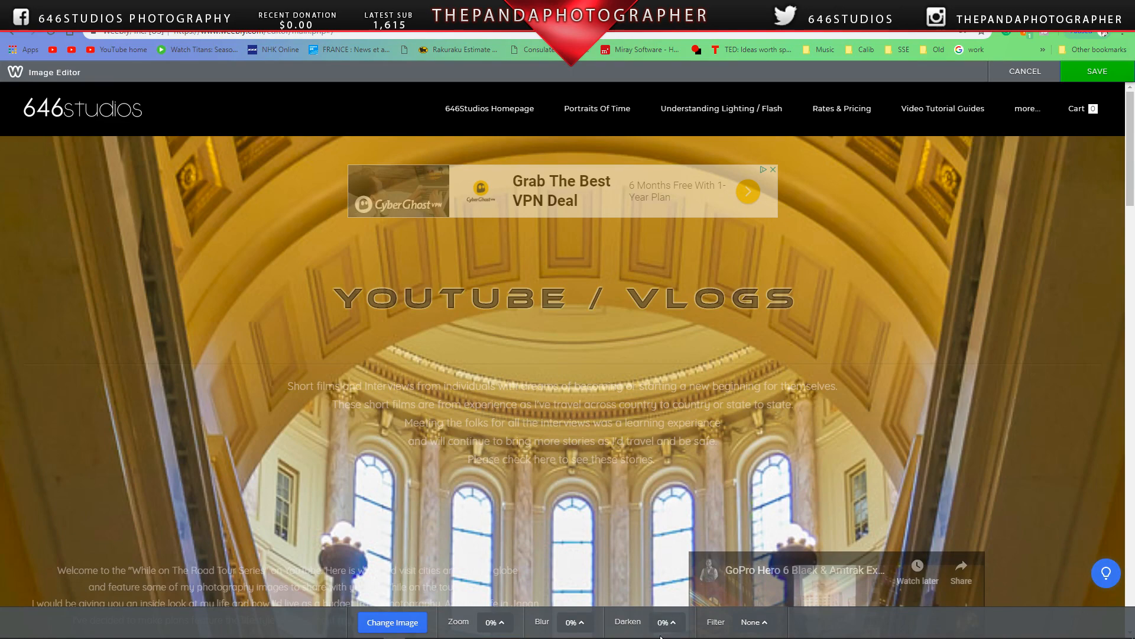
pyautogui.click(670, 624)
pyautogui.moveTo(672, 603); pyautogui.dragTo(674, 552)
pyautogui.click(571, 622)
pyautogui.moveTo(579, 602); pyautogui.dragTo(580, 567)
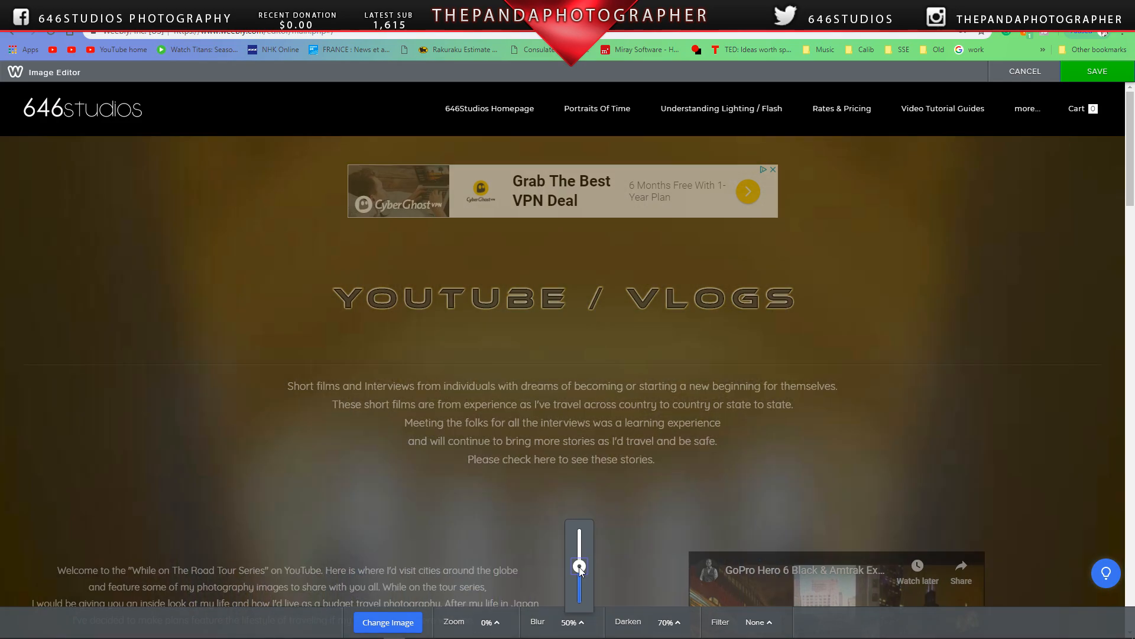
pyautogui.click(1098, 72)
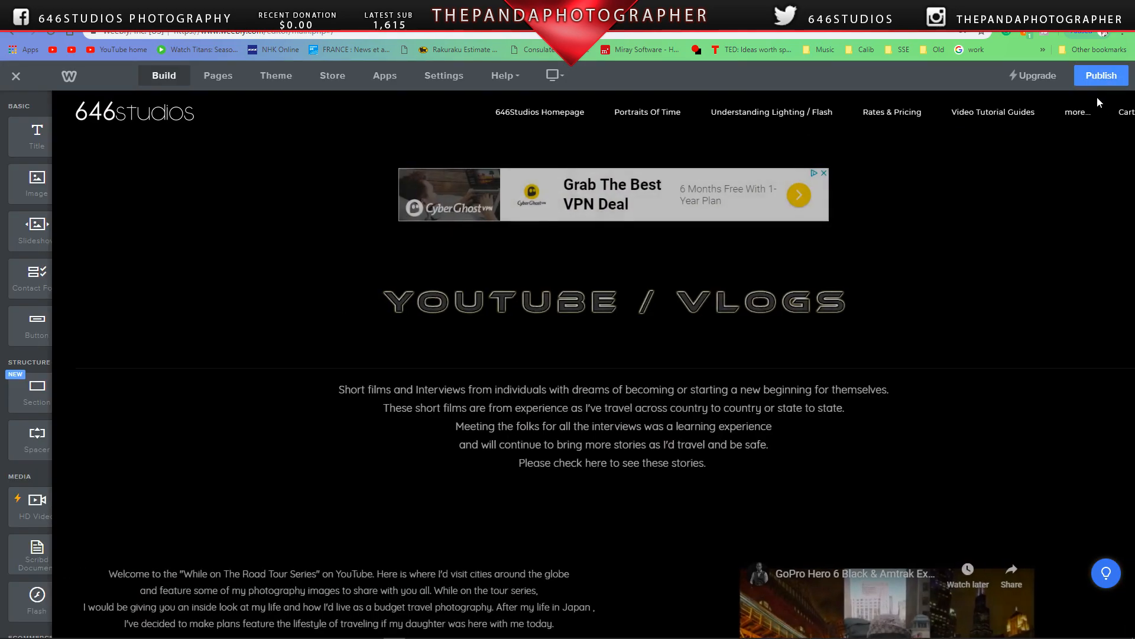
# Step: Review the YouTube / Vlogs page against its new background and publish the site
pyautogui.scroll(-8, 1006, 308)
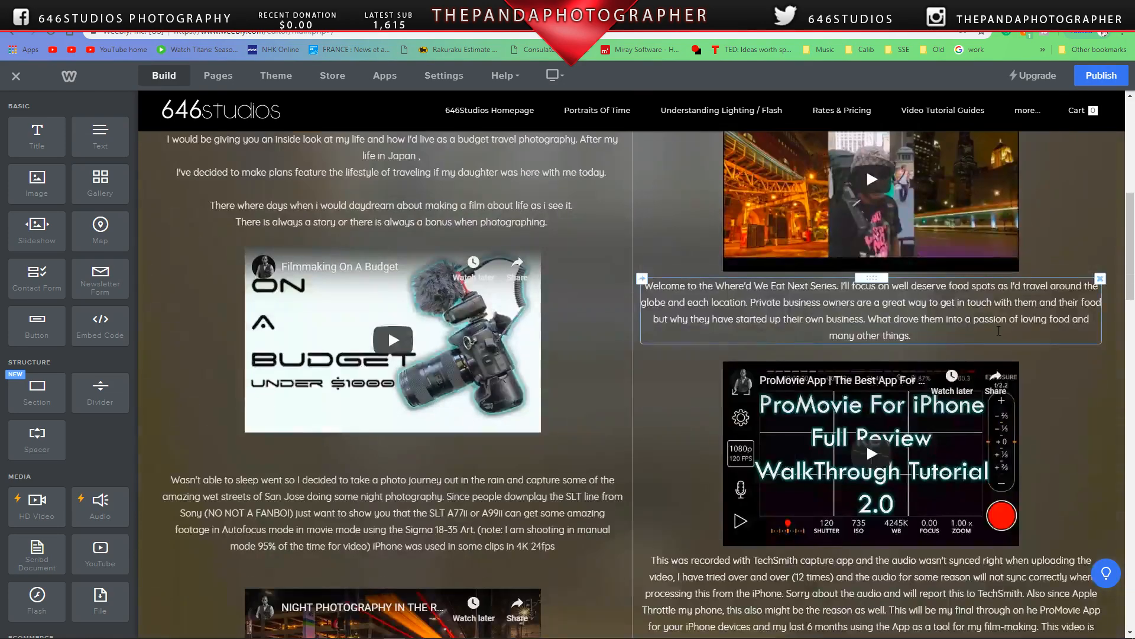
pyautogui.scroll(-20, 999, 331)
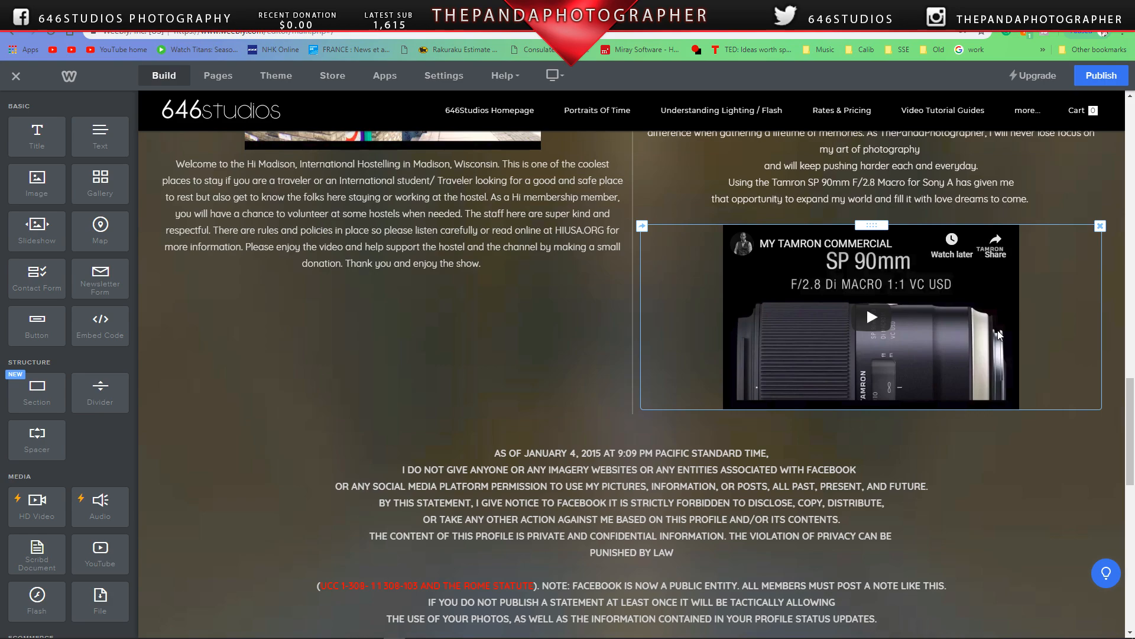
pyautogui.scroll(15, 998, 334)
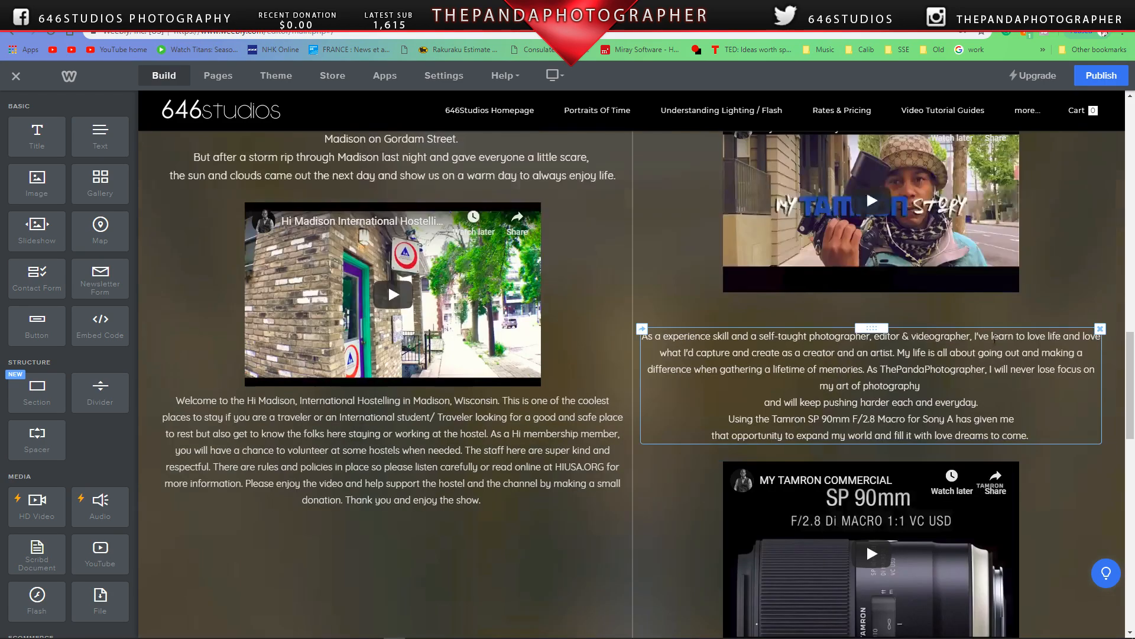
pyautogui.scroll(8, 993, 351)
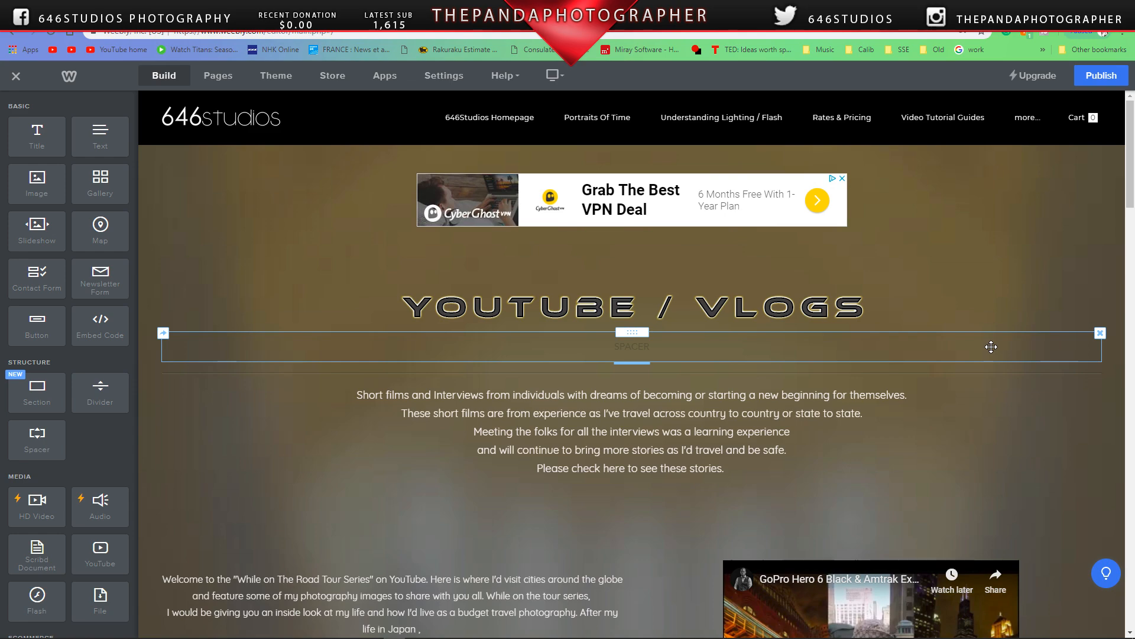
pyautogui.moveTo(991, 346); pyautogui.dragTo(1097, 89)
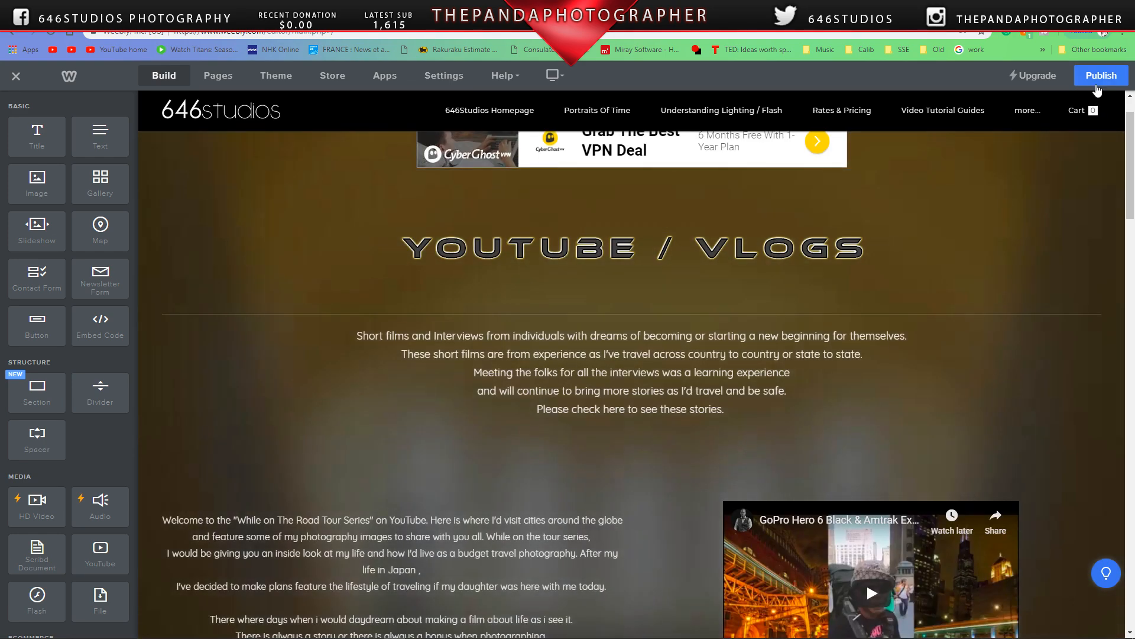
pyautogui.click(1097, 84)
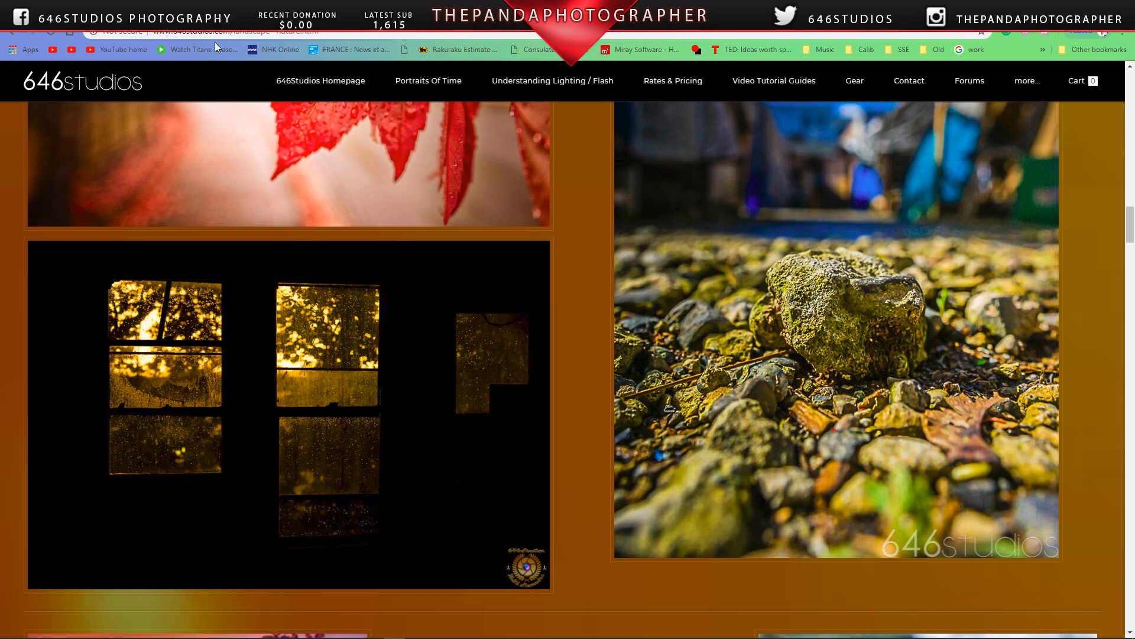
# Step: Switch to the live 646Studios site and open the Project & Documentaries page nested under Timelapse Theater 101
pyautogui.scroll(9, 204, 141)
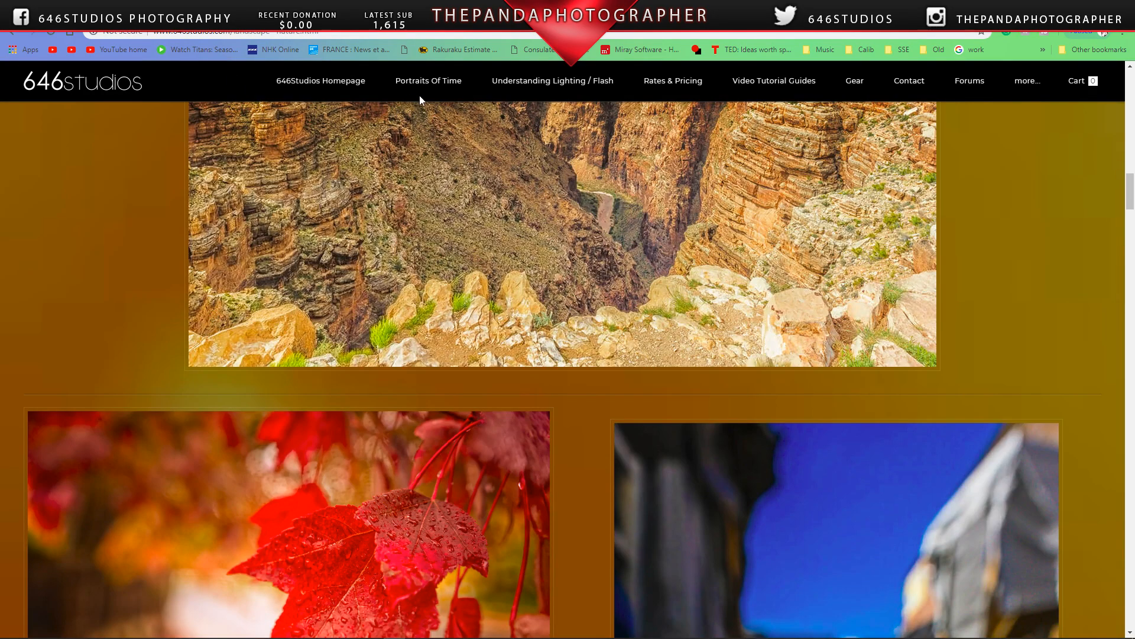
pyautogui.moveTo(428, 89)
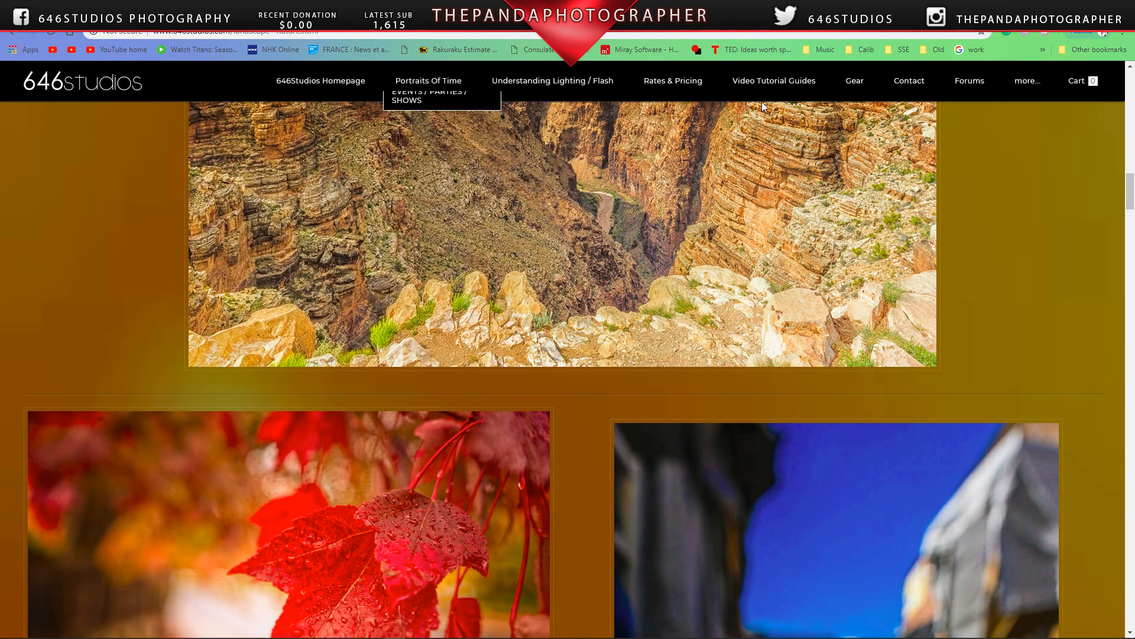
pyautogui.moveTo(491, 101)
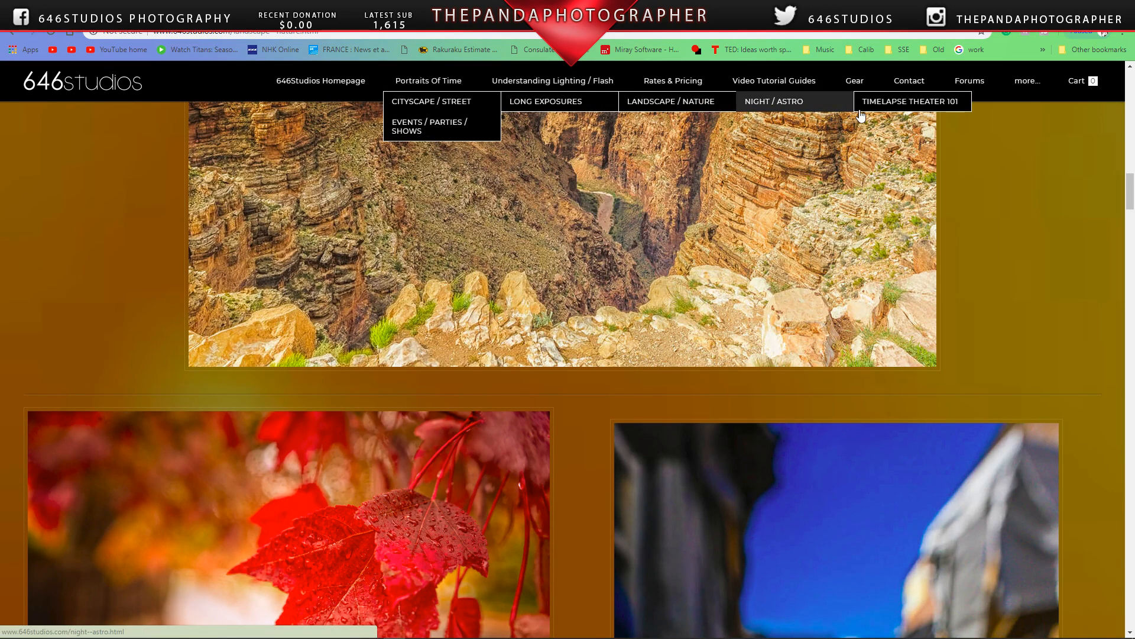
pyautogui.moveTo(854, 117)
pyautogui.click(1005, 113)
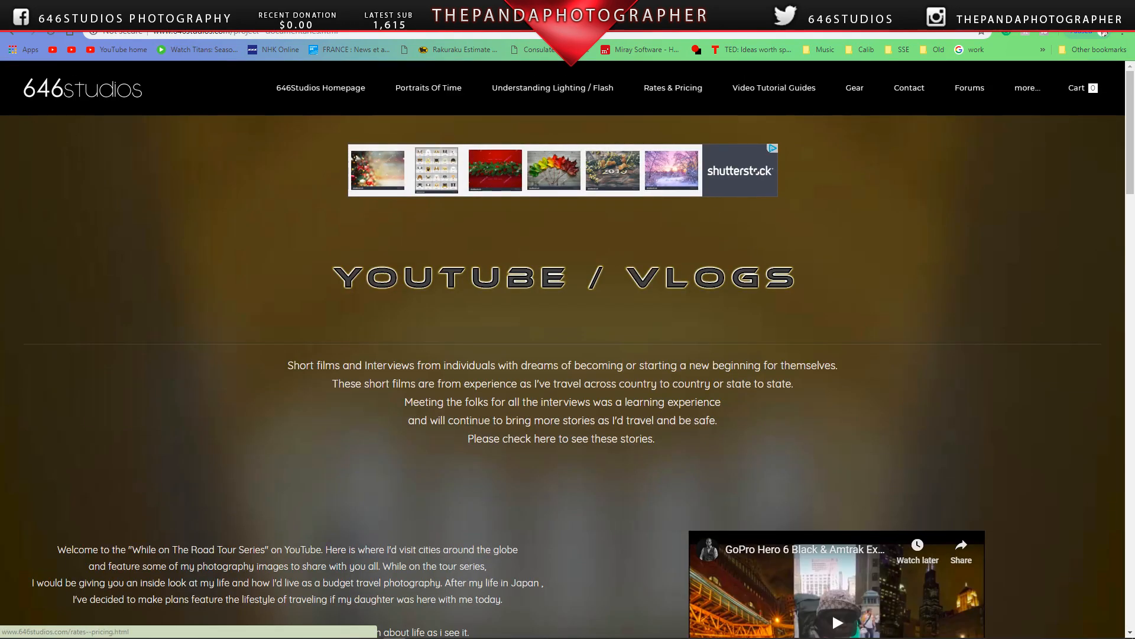
# Step: Dismiss the publishing notice in the Weebly editor and compare the edited YouTube / Vlogs page with its live version
pyautogui.click(108, 28)
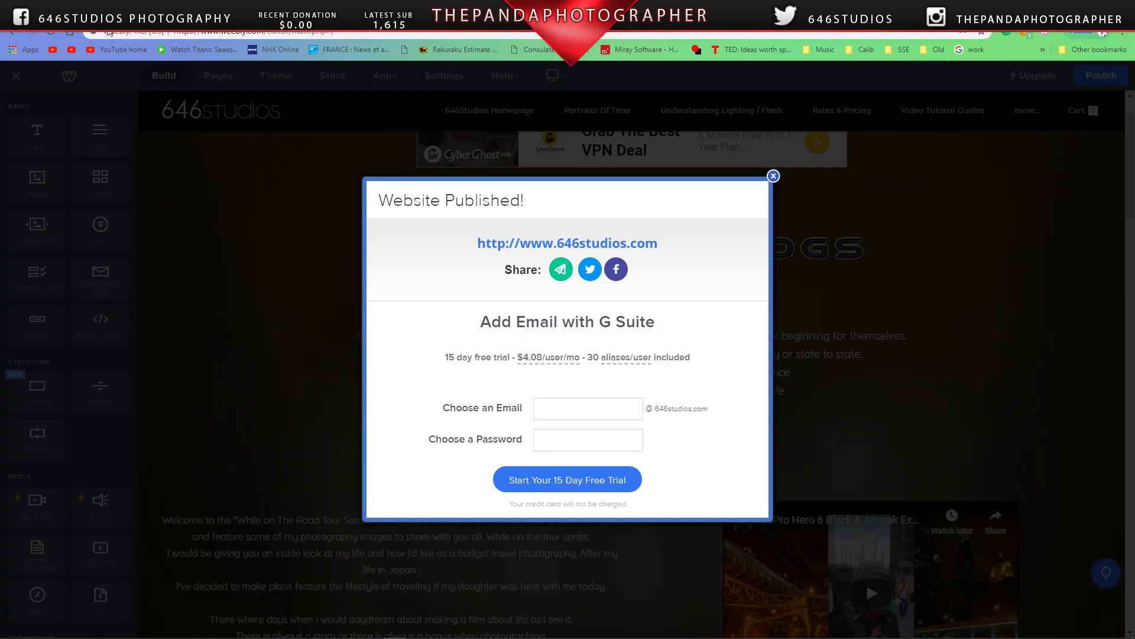
pyautogui.click(774, 177)
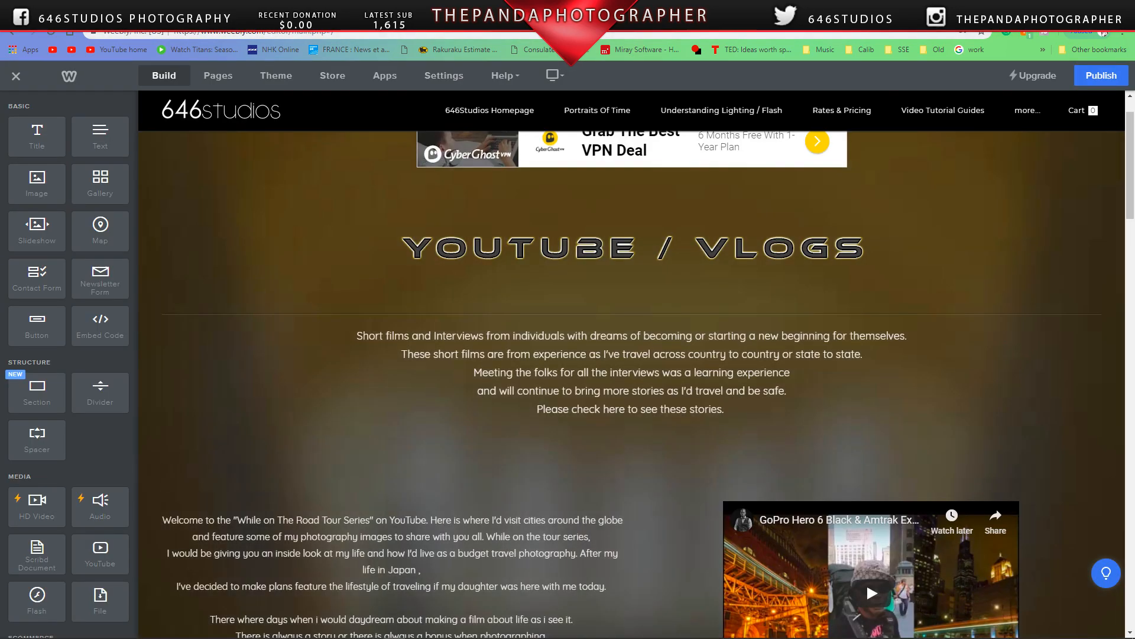
pyautogui.click(248, 27)
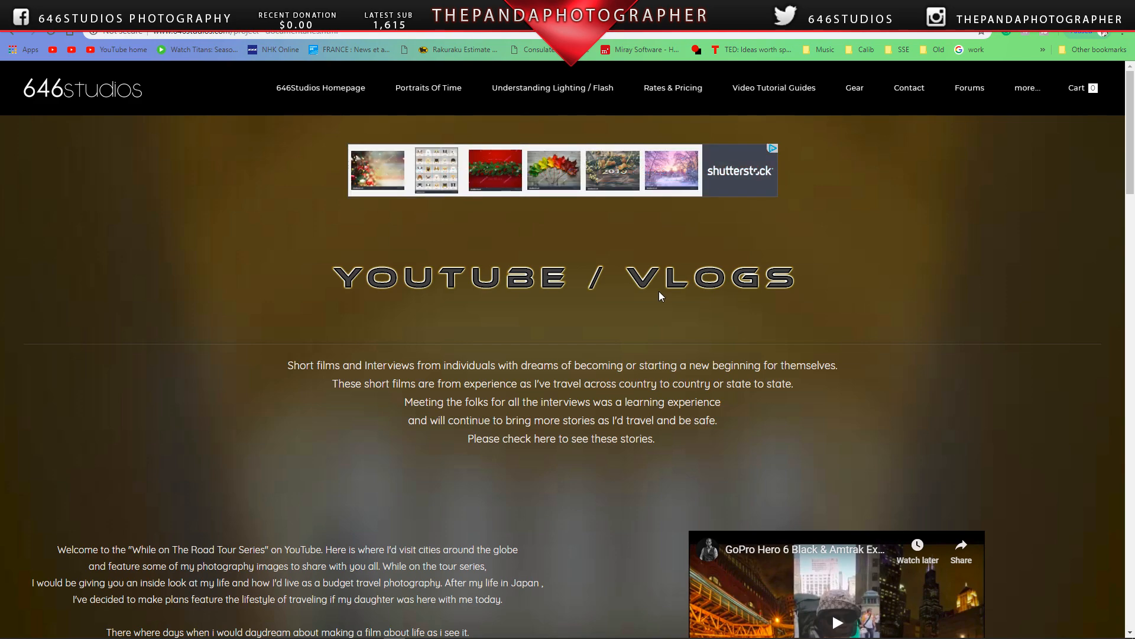
pyautogui.click(107, 28)
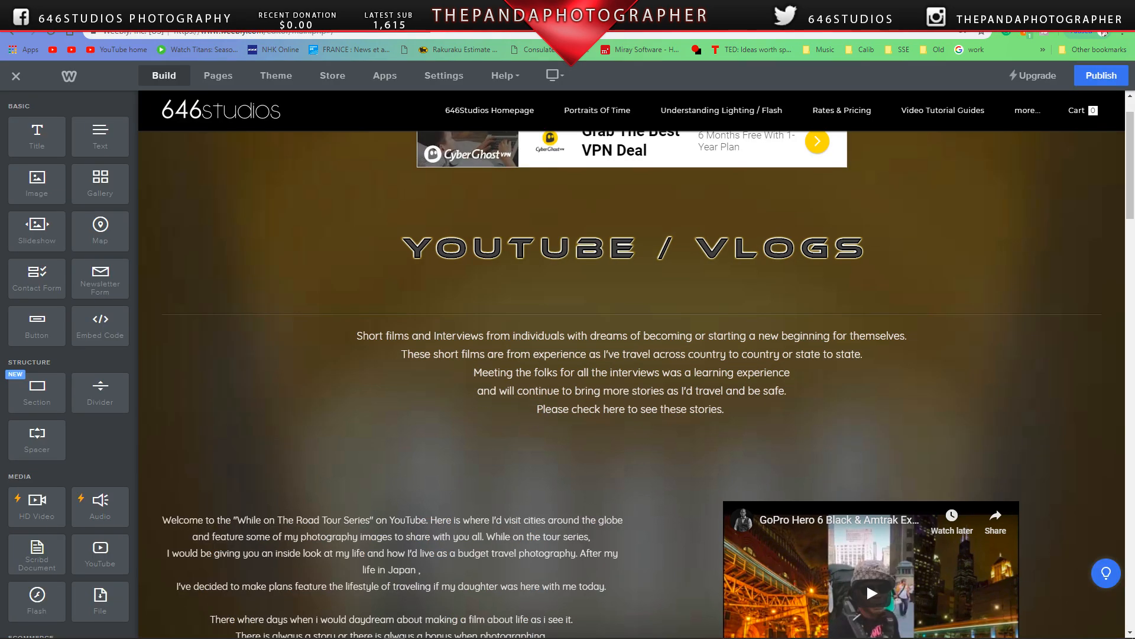
pyautogui.hotkey('ctrl', 'Tab')
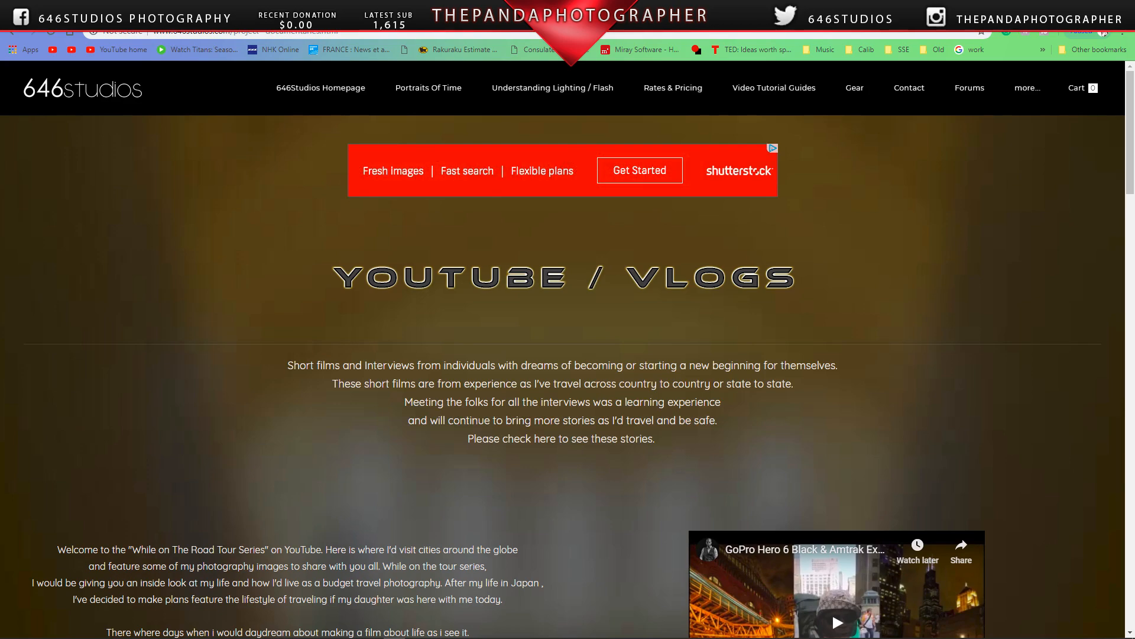
pyautogui.hotkey('ctrl', 'shift', 'Tab')
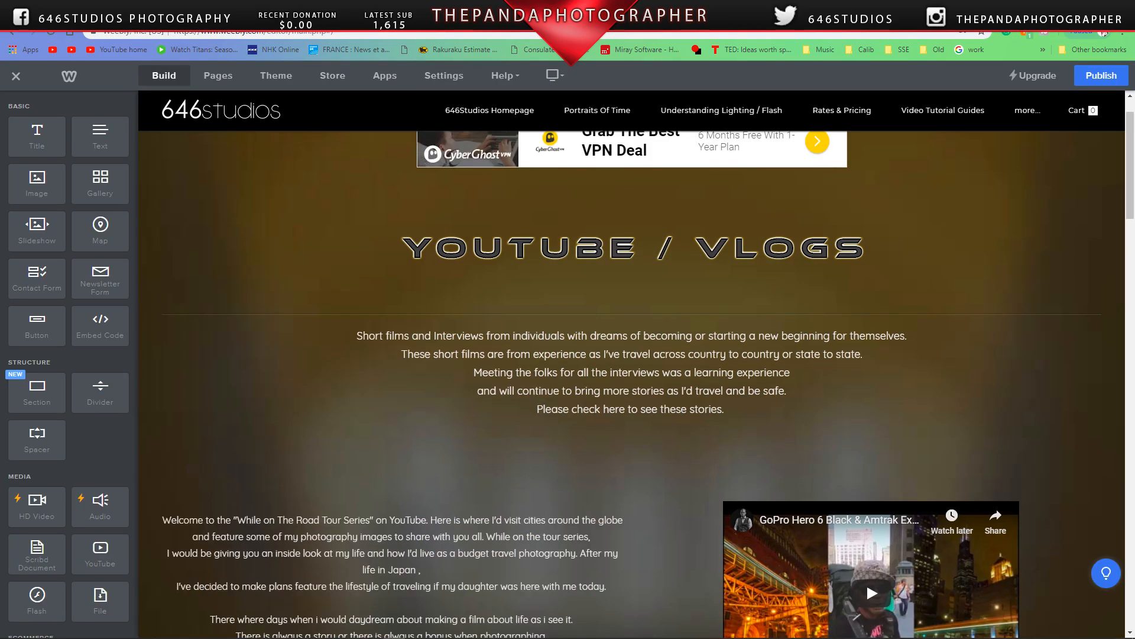
# Step: Look through the live YouTube / Vlogs page down to its copyright notice to check the new background
pyautogui.hotkey('ctrl', 'Tab')
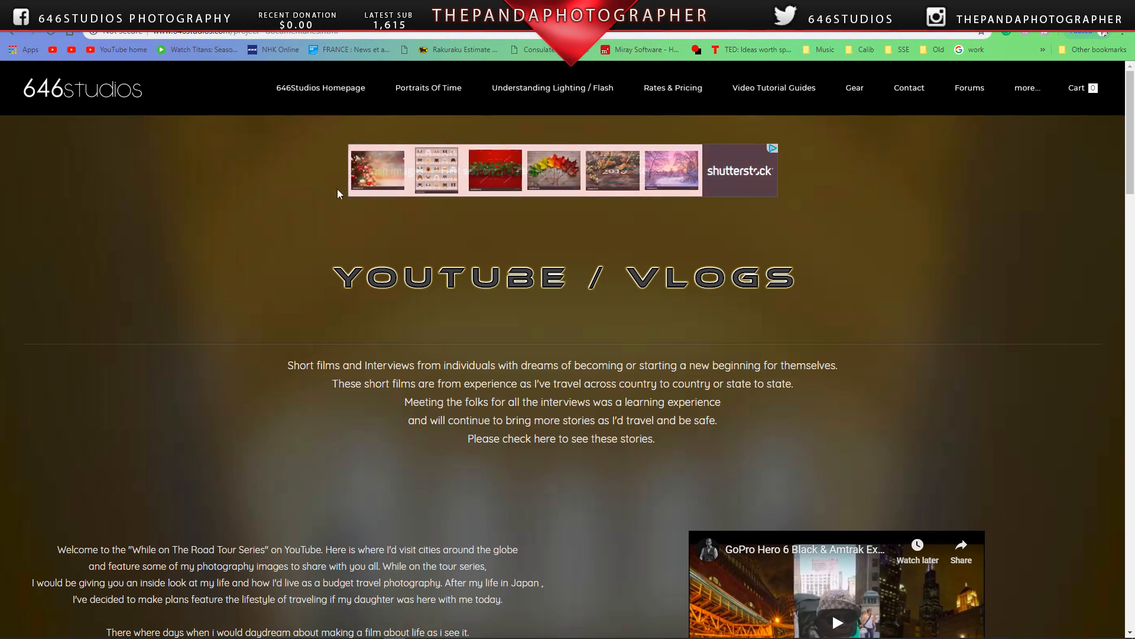
pyautogui.scroll(-2, 367, 224)
pyautogui.scroll(-12, 367, 224)
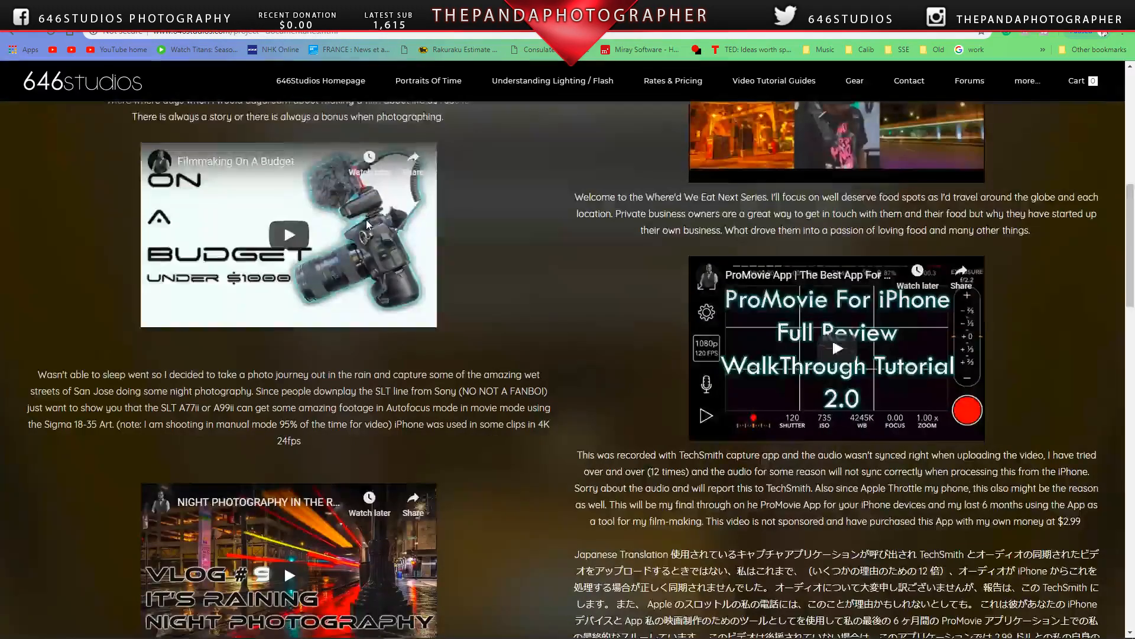
pyautogui.scroll(-8, 391, 230)
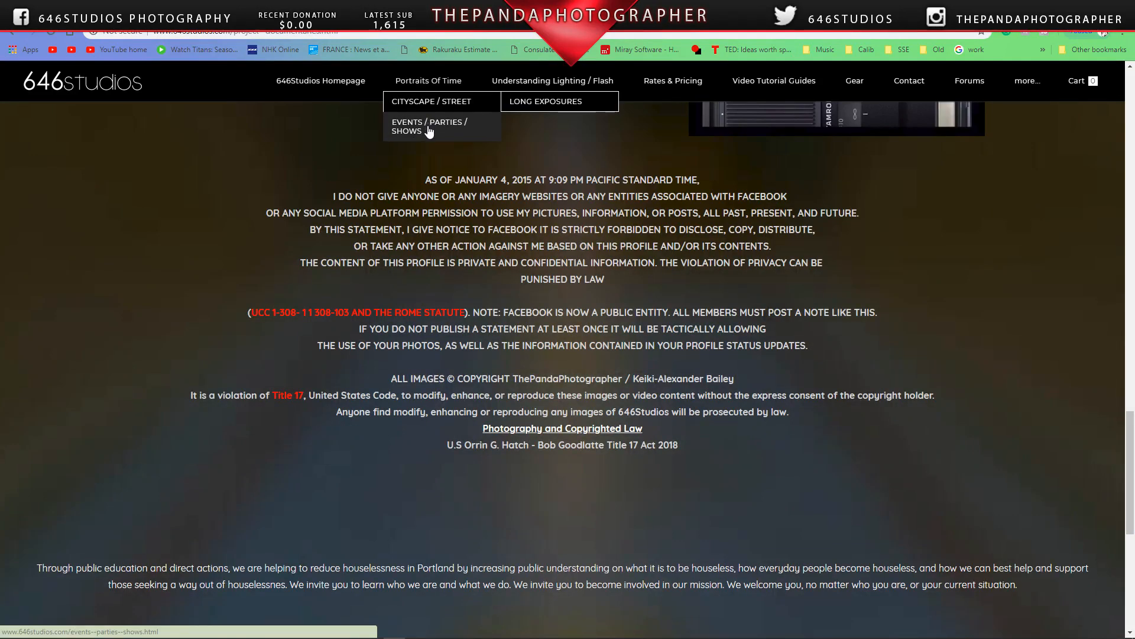
# Step: Open the live Timelapse Theater 101 page under Portraits Of Time and examine the last line of its introduction
pyautogui.moveTo(549, 111)
pyautogui.moveTo(787, 107)
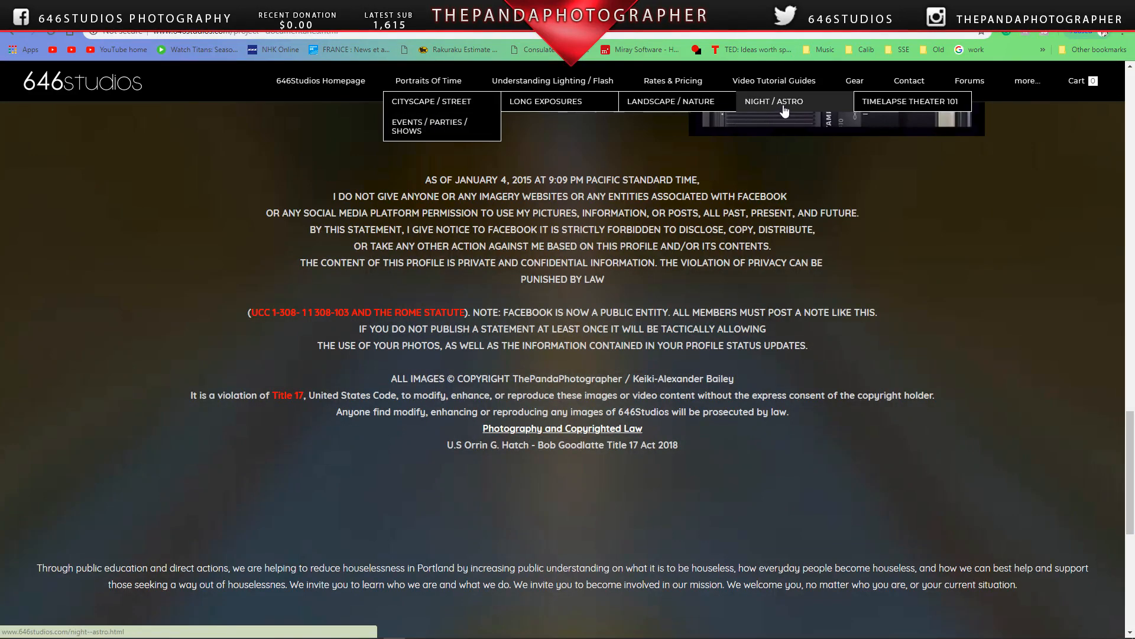
pyautogui.moveTo(911, 106)
pyautogui.click(931, 106)
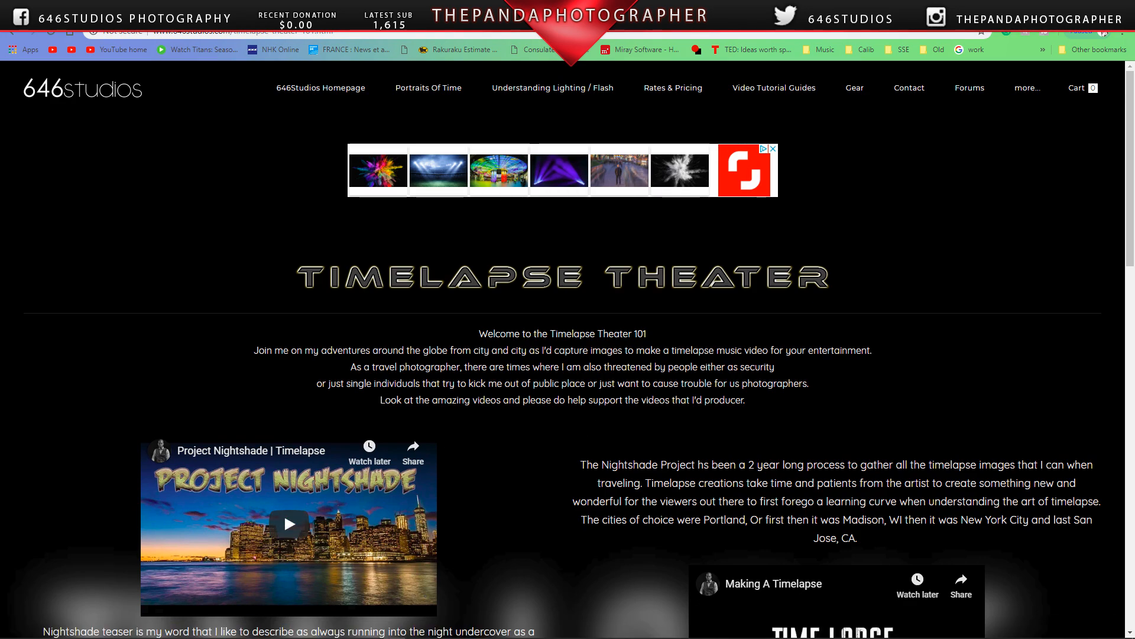
pyautogui.tripleClick(610, 395)
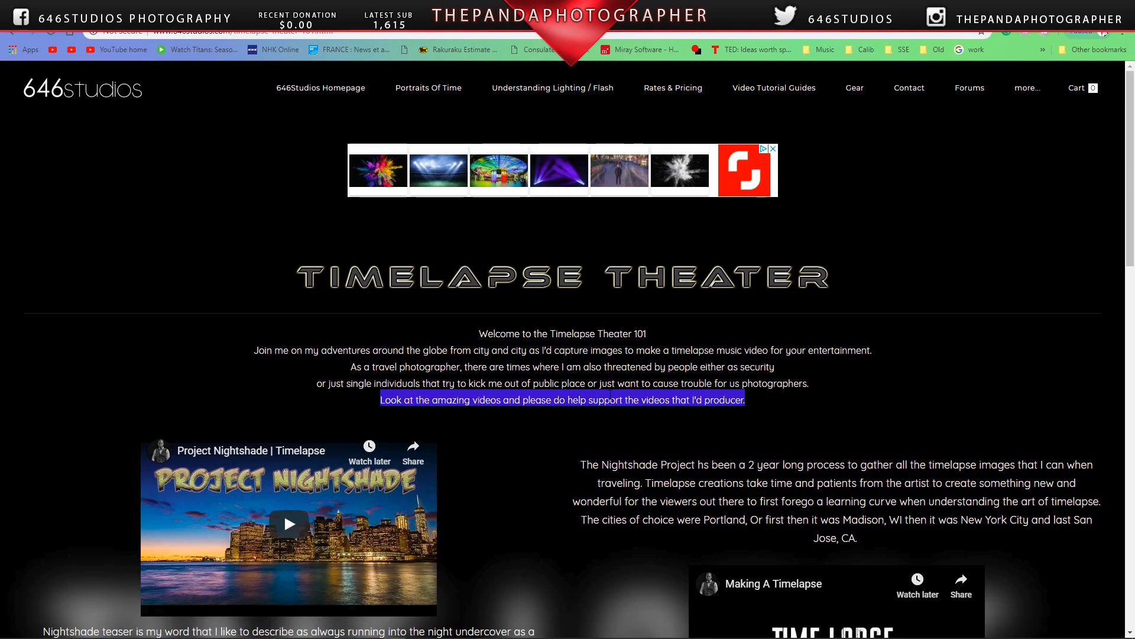
pyautogui.click(704, 398)
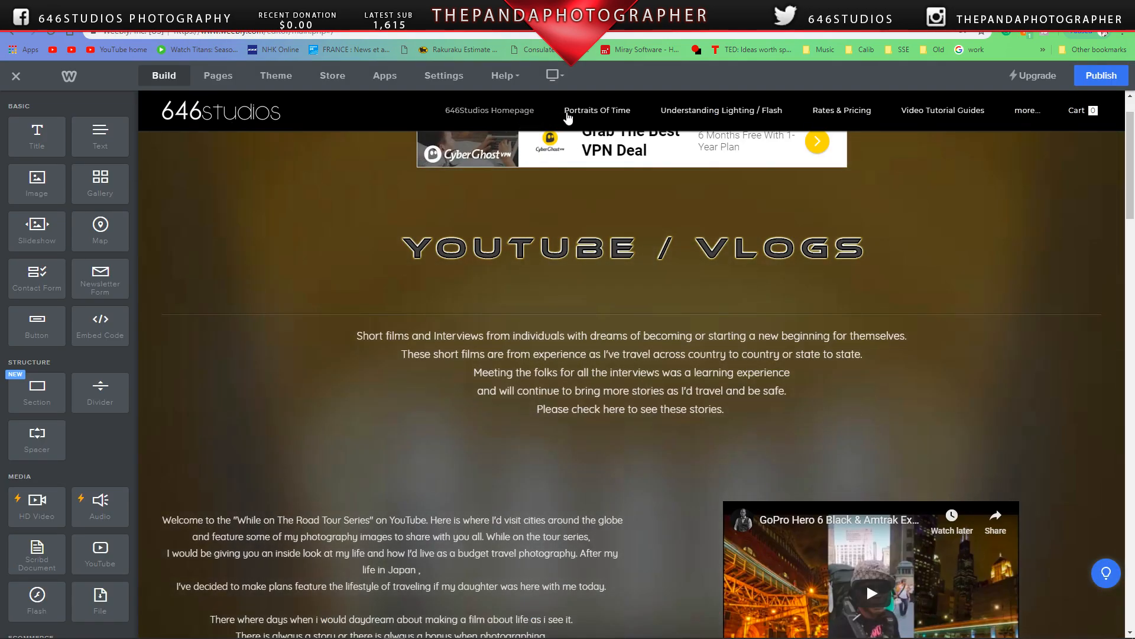
# Step: Return to the Weebly editor and open the Timelapse Theater 101 page for editing
pyautogui.moveTo(591, 135)
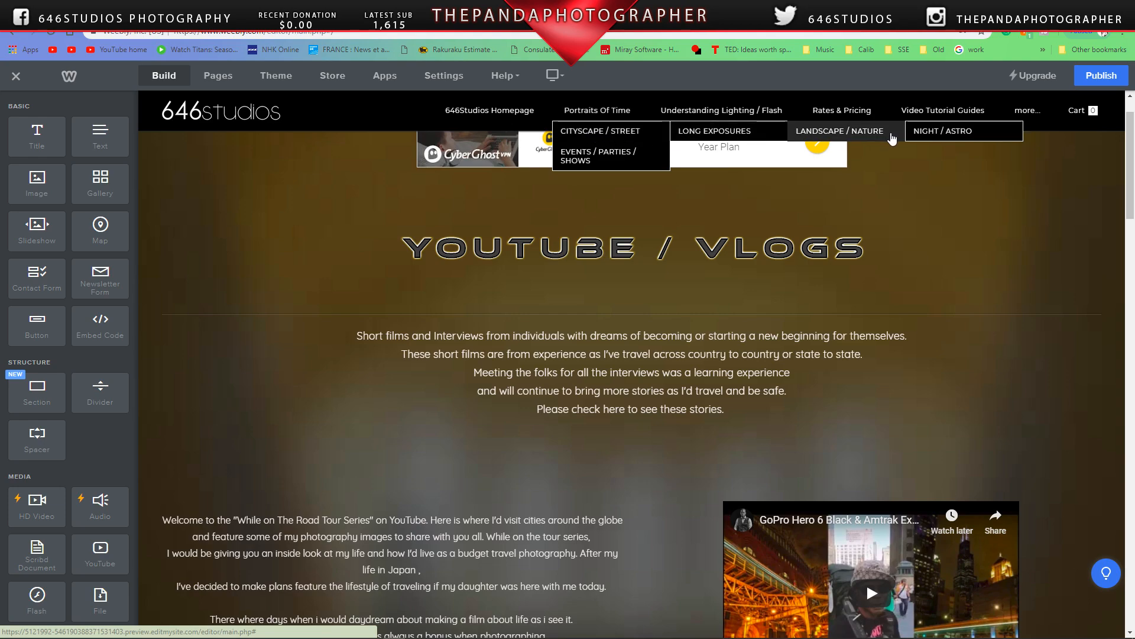
pyautogui.click(871, 136)
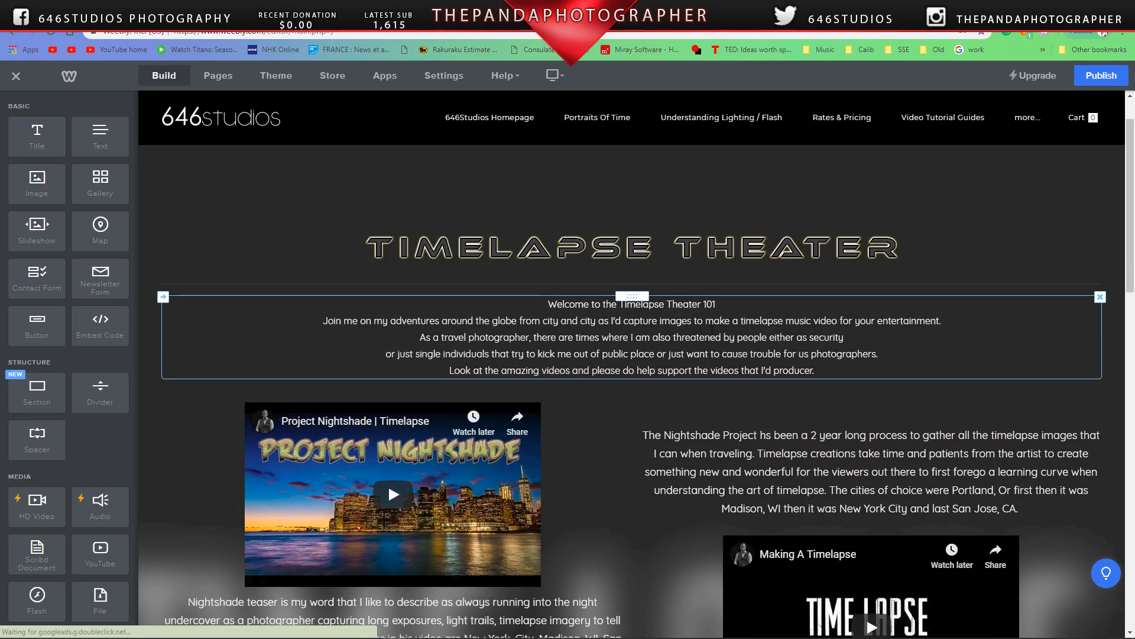
# Step: Copy the introduction paragraph below the Timelapse Theater title on the web page
pyautogui.moveTo(779, 370); pyautogui.dragTo(548, 304)
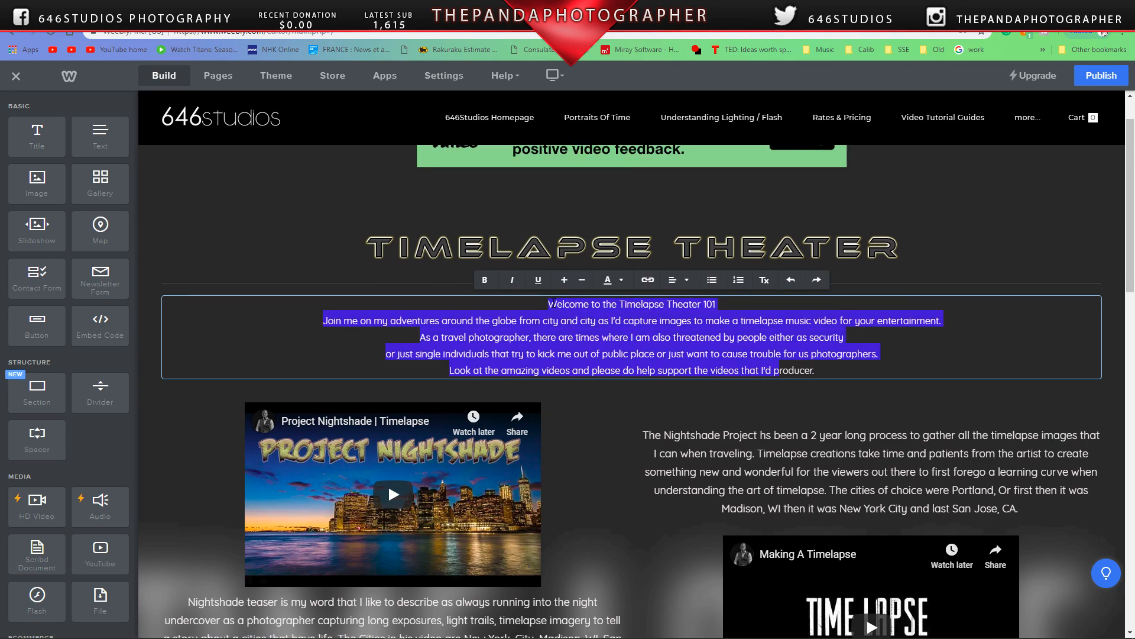
pyautogui.rightClick(558, 303)
pyautogui.click(596, 350)
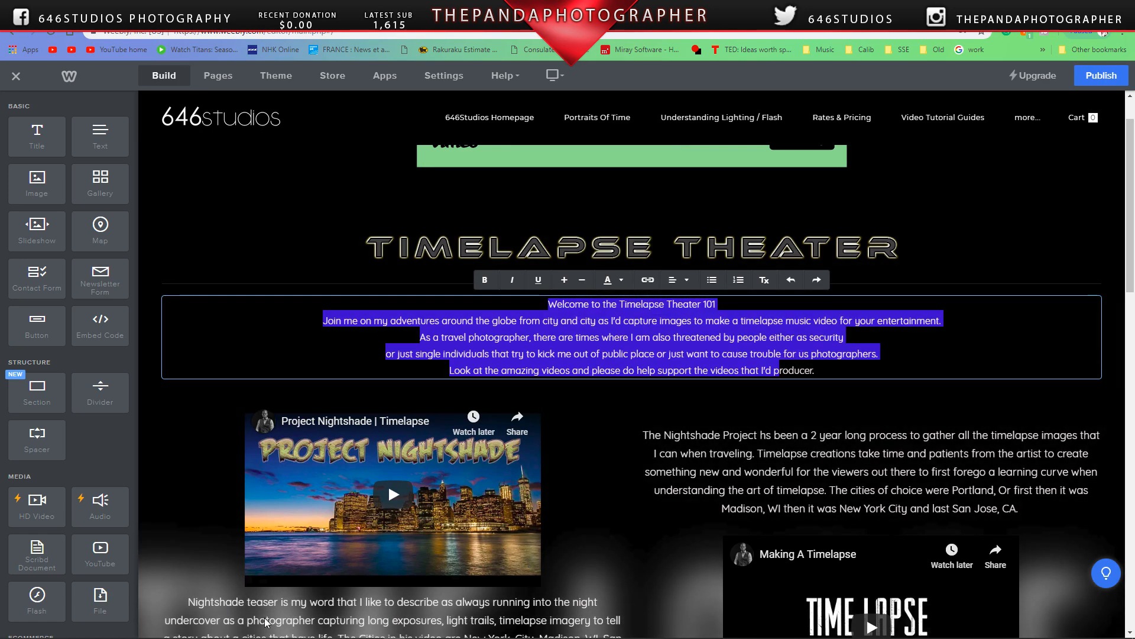
# Step: Switch to Photoshop and close ThePandaPhotographer.psd without saving the changes
pyautogui.click(263, 630)
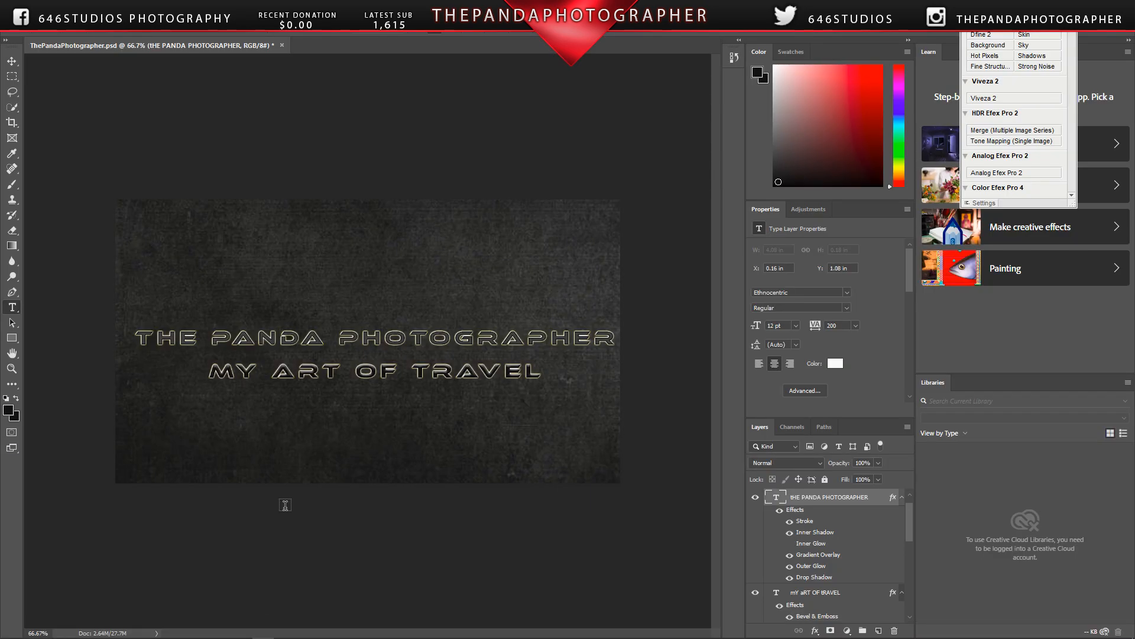
pyautogui.click(32, 26)
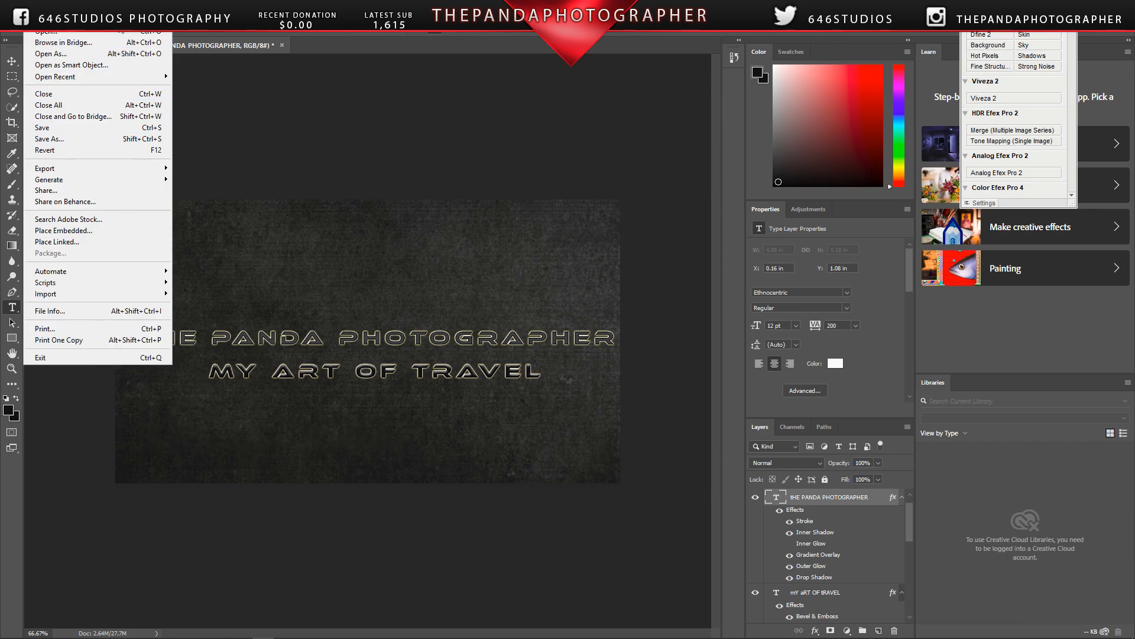
pyautogui.click(282, 46)
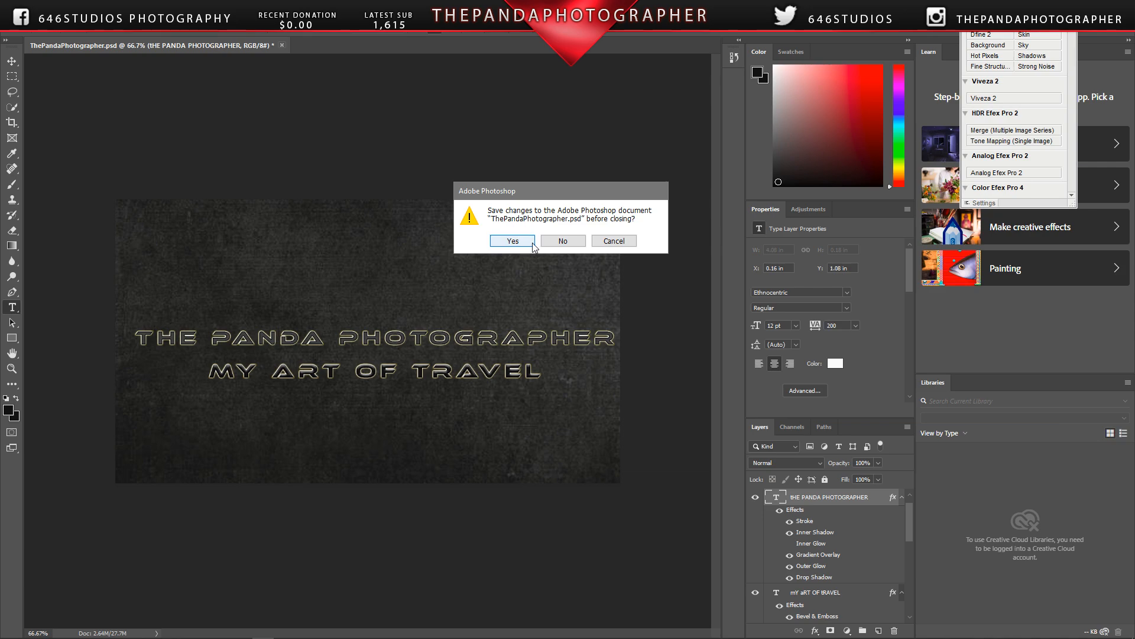
pyautogui.click(551, 240)
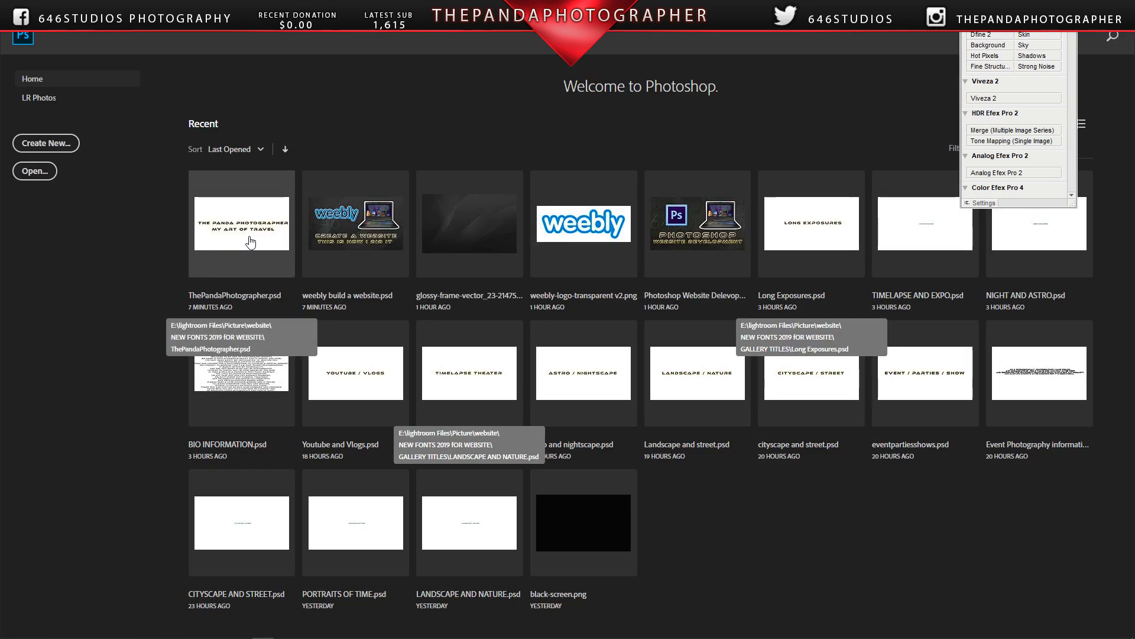
# Step: Open the recent file BIO INFORMATION.psd and make the dark textured background Layer 4 visible
pyautogui.click(255, 369)
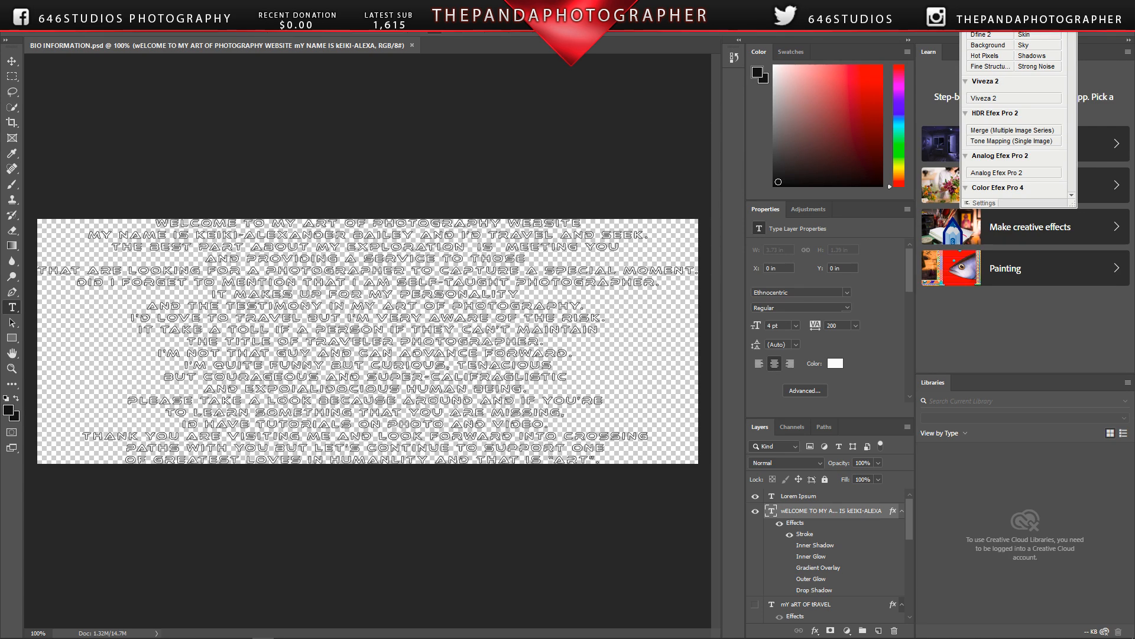
pyautogui.click(412, 45)
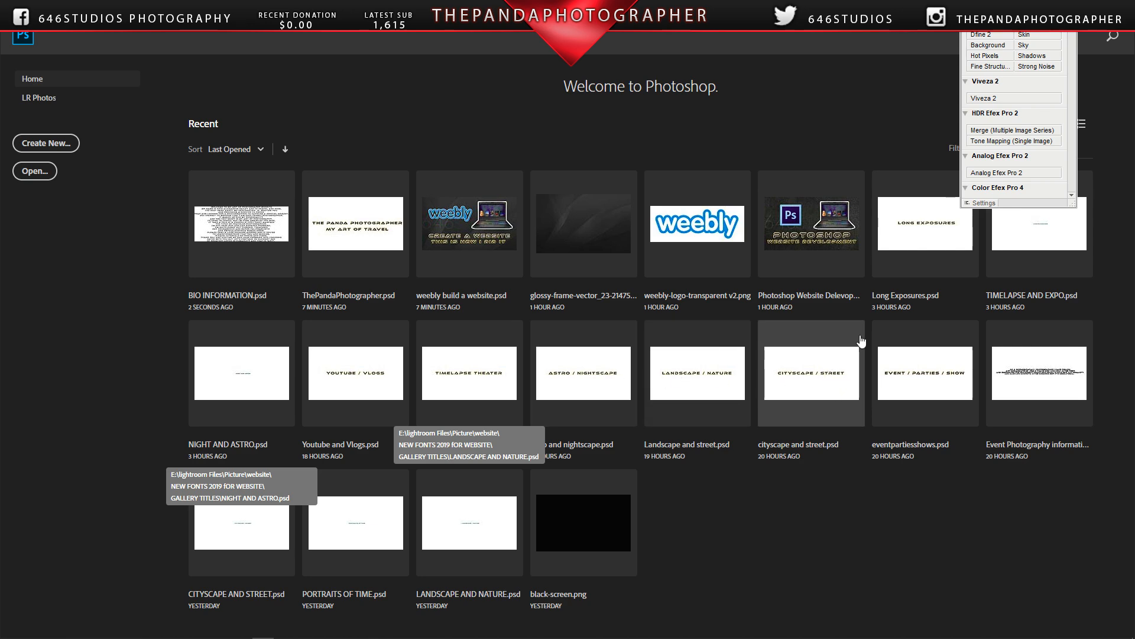
pyautogui.click(256, 238)
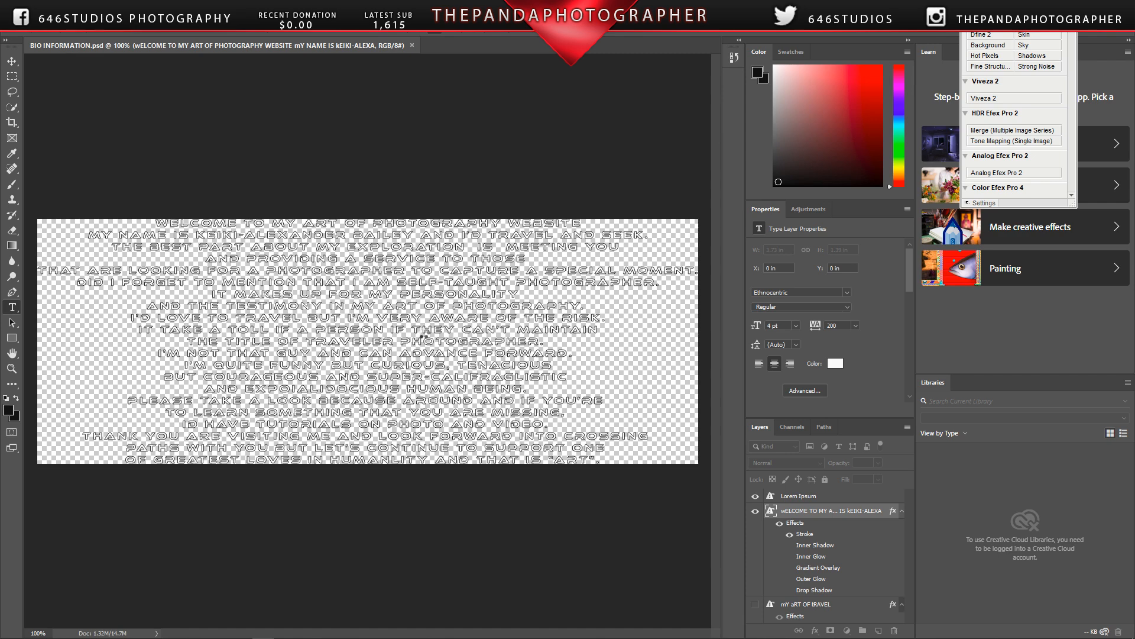
pyautogui.scroll(-10, 857, 525)
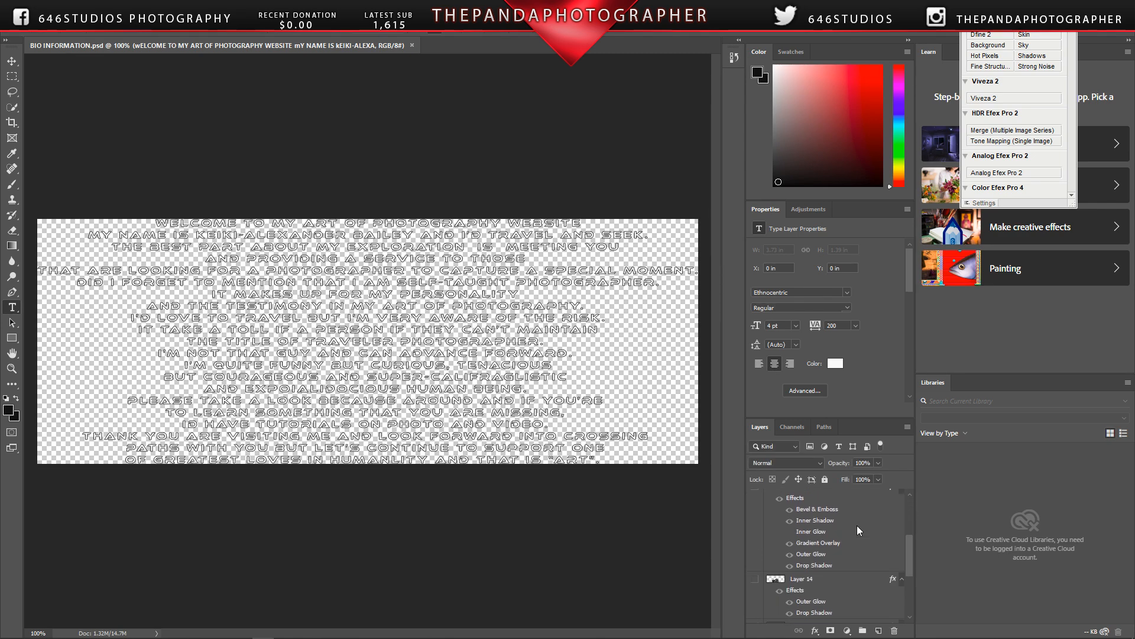
pyautogui.click(755, 616)
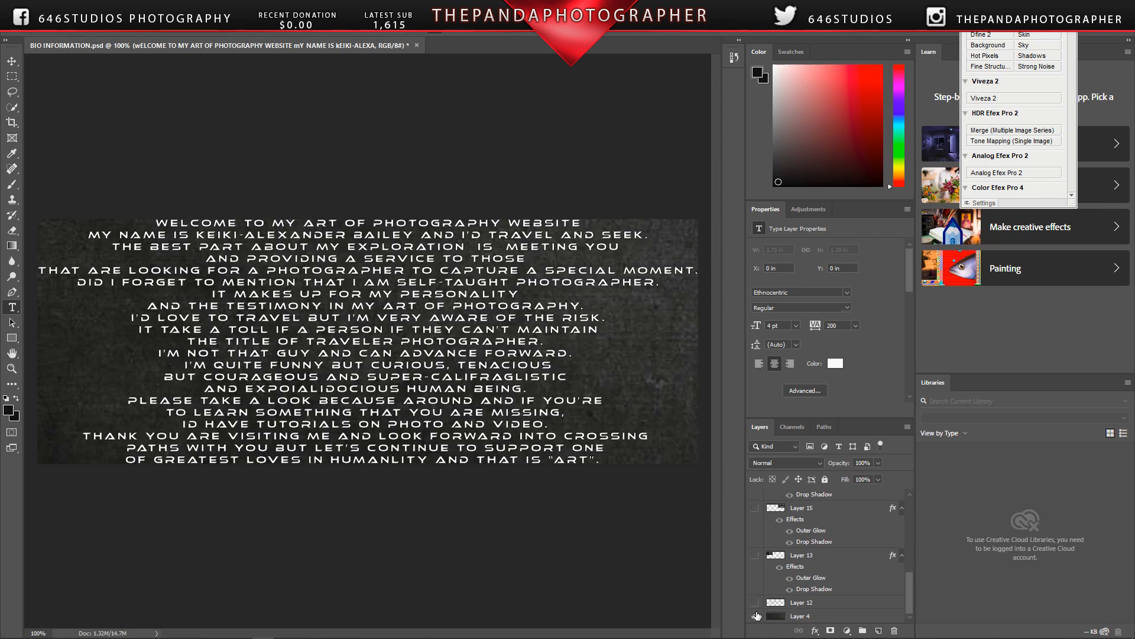
# Step: Replace all the biography text on the canvas with the copied Timelapse Theater introduction
pyautogui.click(368, 385)
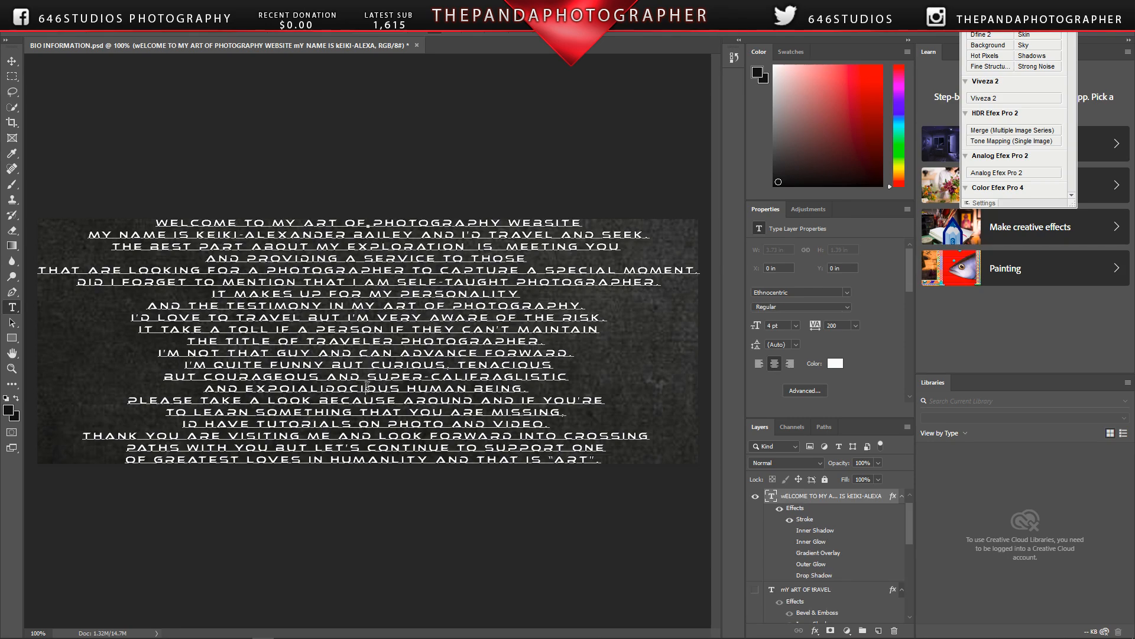
pyautogui.doubleClick(368, 386)
pyautogui.hotkey('alt', 'e')
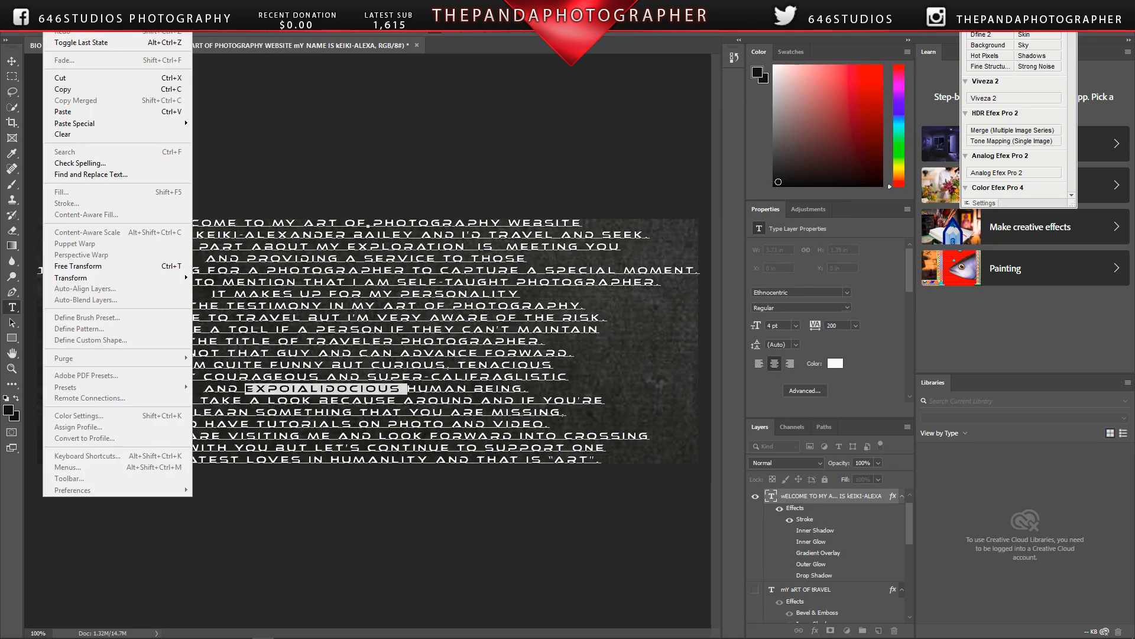
pyautogui.click(407, 365)
pyautogui.doubleClick(407, 365)
pyautogui.tripleClick(406, 364)
pyautogui.hotkey('ctrl', 'a')
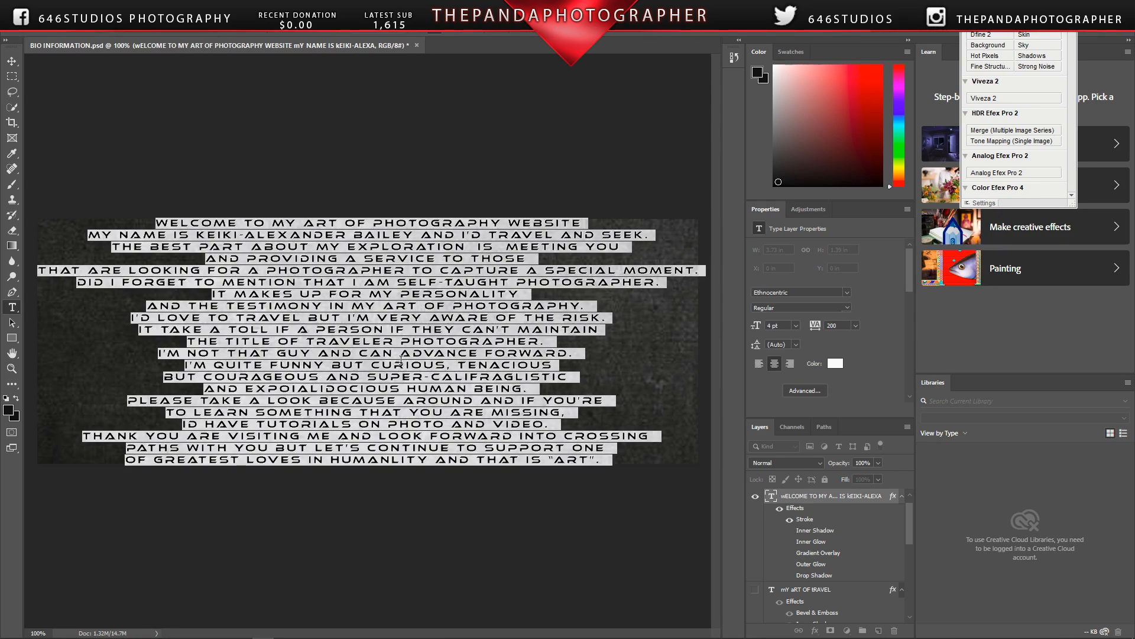
pyautogui.hotkey('ctrl', 'v')
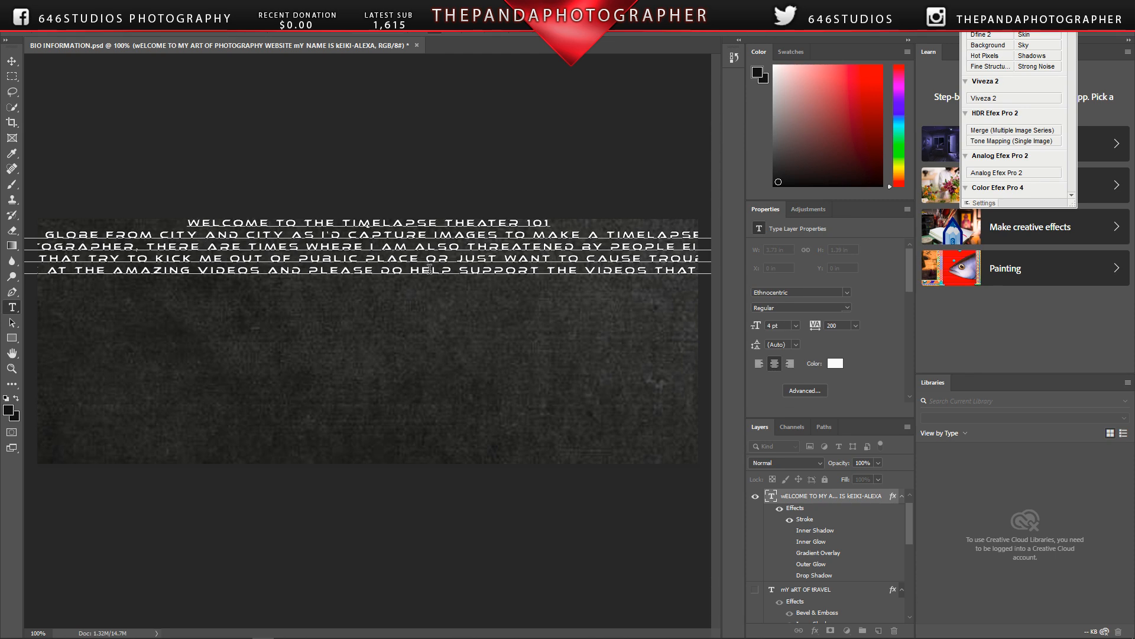
# Step: Reduce the font size of the whole pasted introduction to 3 pt and commit the text
pyautogui.doubleClick(322, 232)
pyautogui.tripleClick(322, 231)
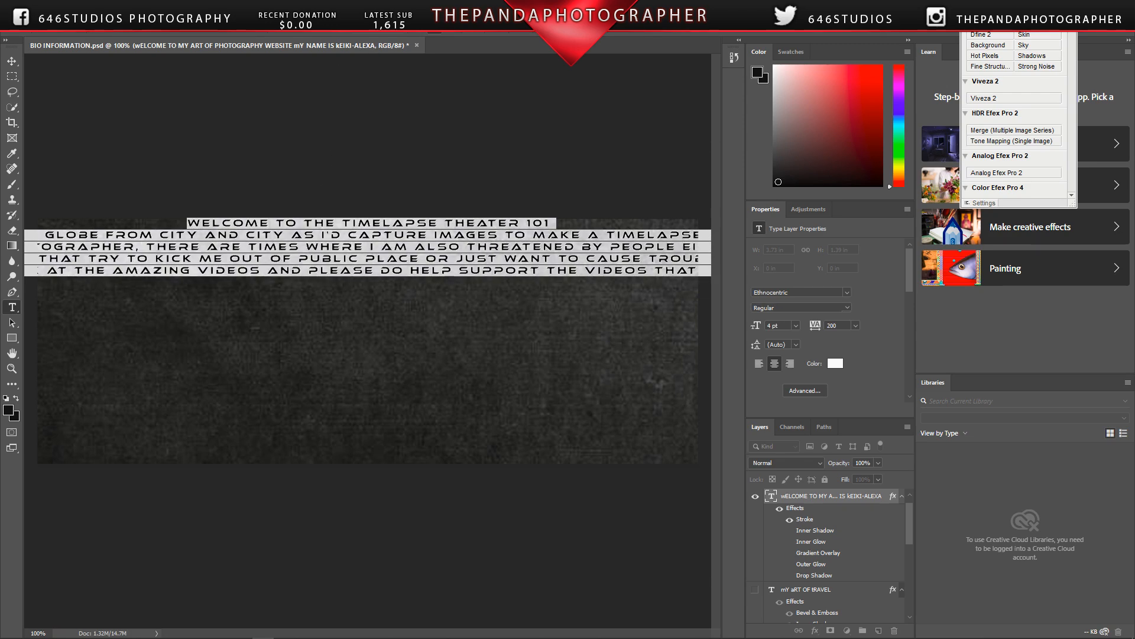
pyautogui.click(324, 33)
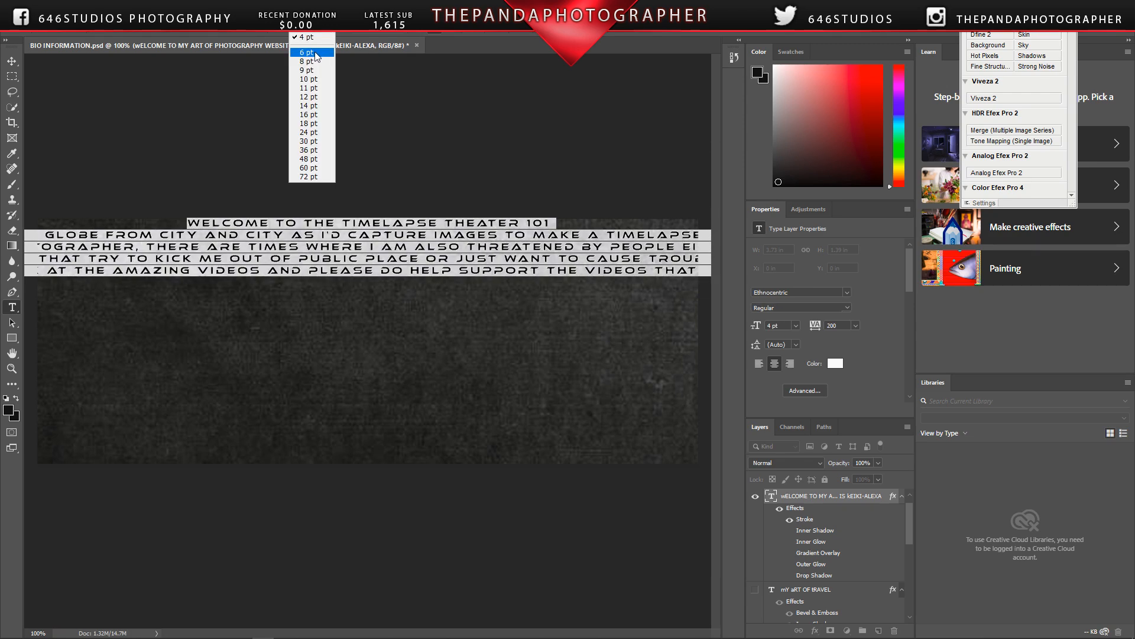
pyautogui.click(303, 37)
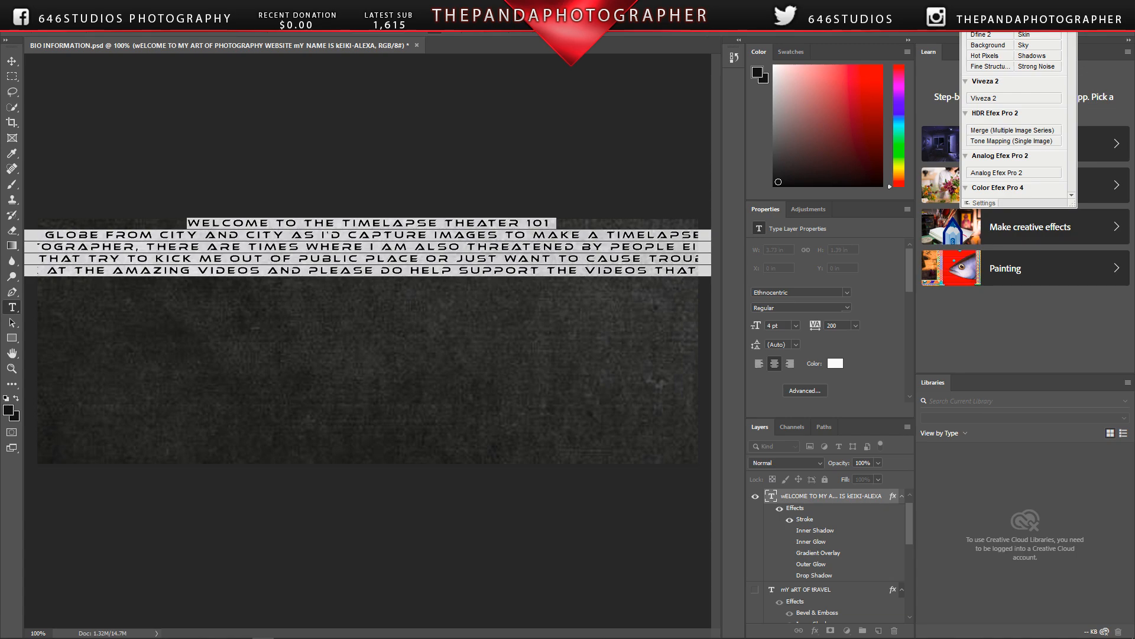
pyautogui.press('Down')
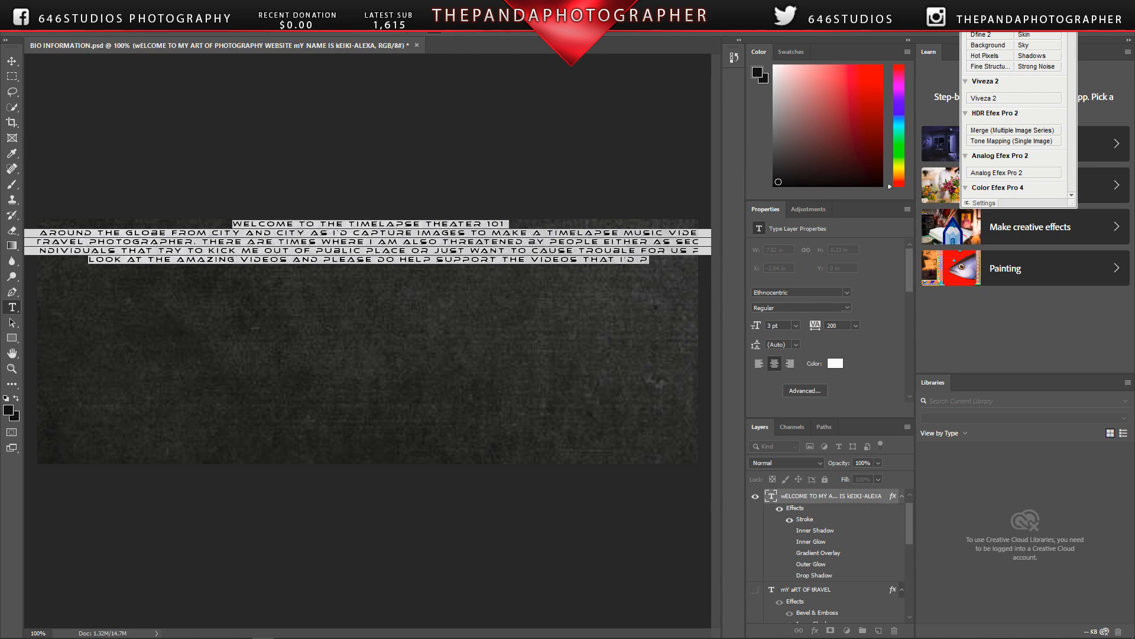
pyautogui.hotkey('ctrl', 'Return')
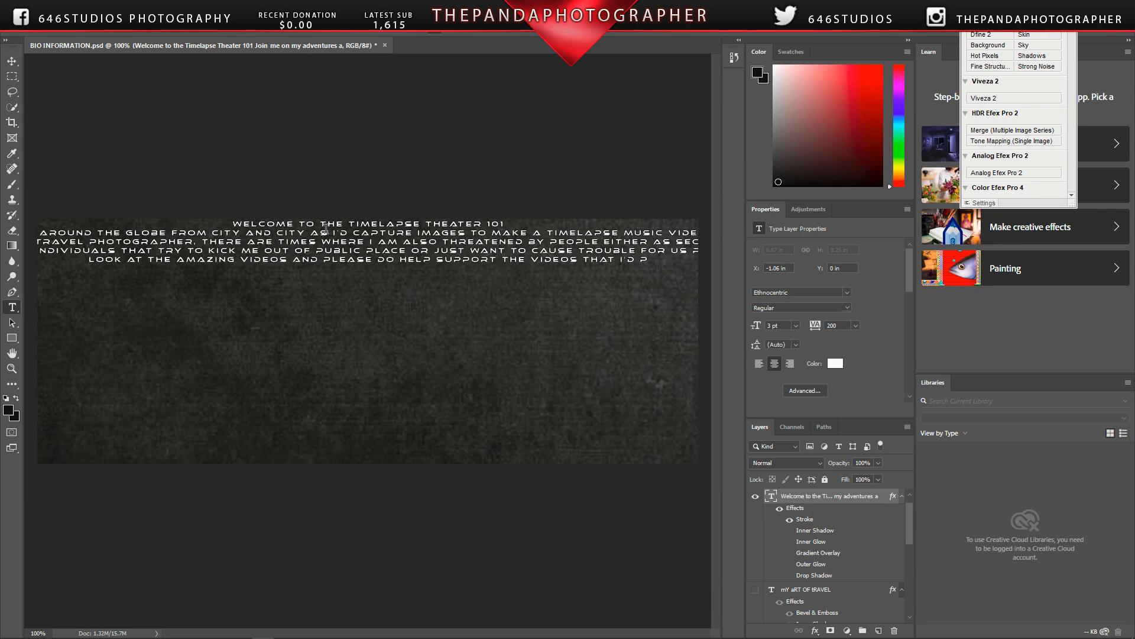
# Step: Try to shorten the first line by removing "Theater 101" and retyping the end of "Timelapse"
pyautogui.click(480, 224)
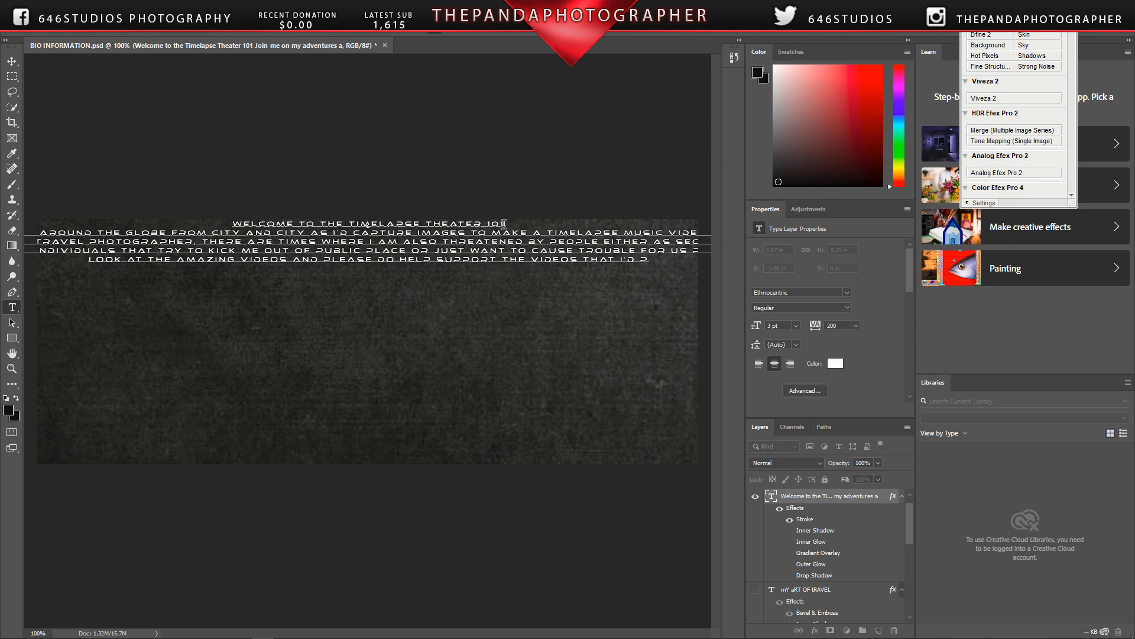
pyautogui.moveTo(506, 224); pyautogui.dragTo(448, 221)
pyautogui.press('BackSpace')
pyautogui.press('BackSpace')
pyautogui.press('BackSpace')
pyautogui.press('BackSpace')
pyautogui.press('BackSpace')
pyautogui.press('BackSpace')
pyautogui.press('BackSpace')
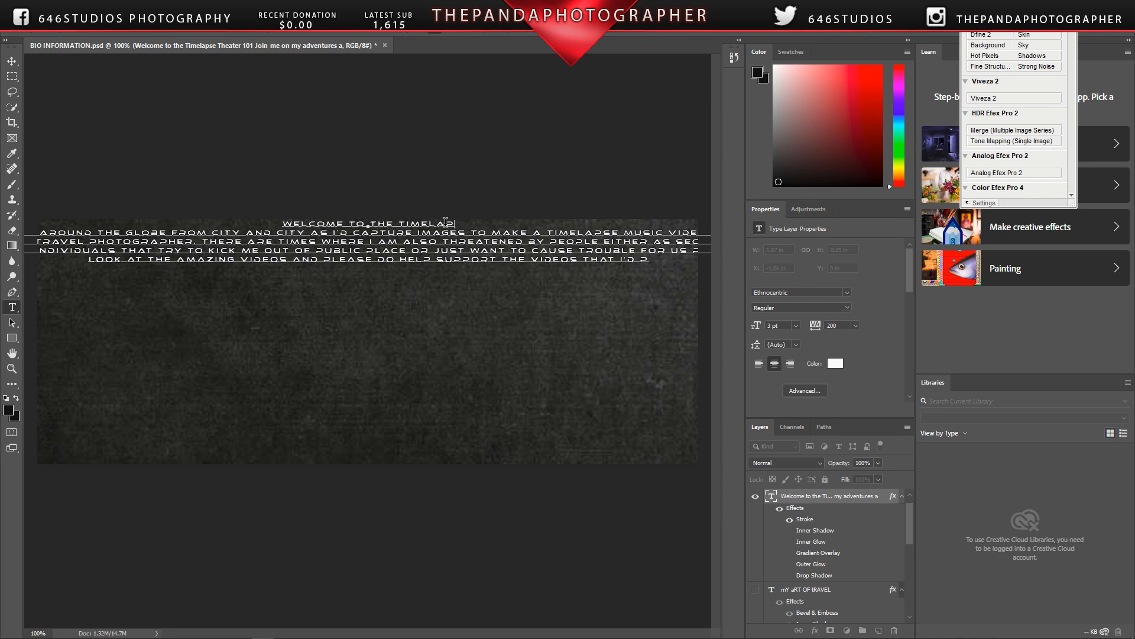
pyautogui.write('SE')
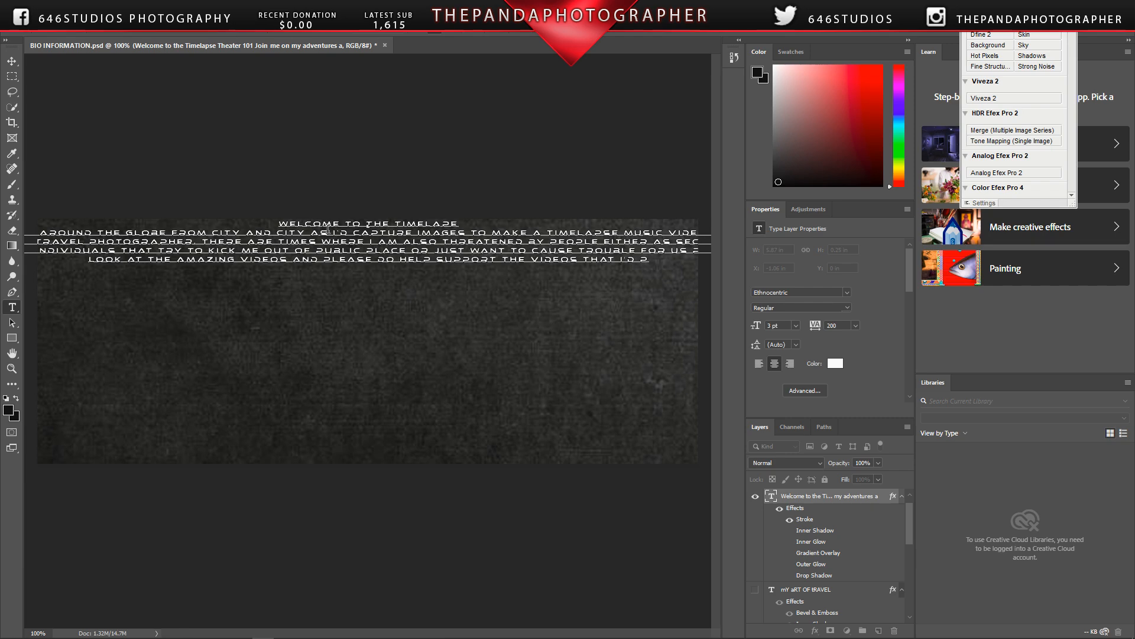
# Step: Delete all the text in the text layer, leaving it open for editing
pyautogui.moveTo(649, 260); pyautogui.dragTo(492, 253)
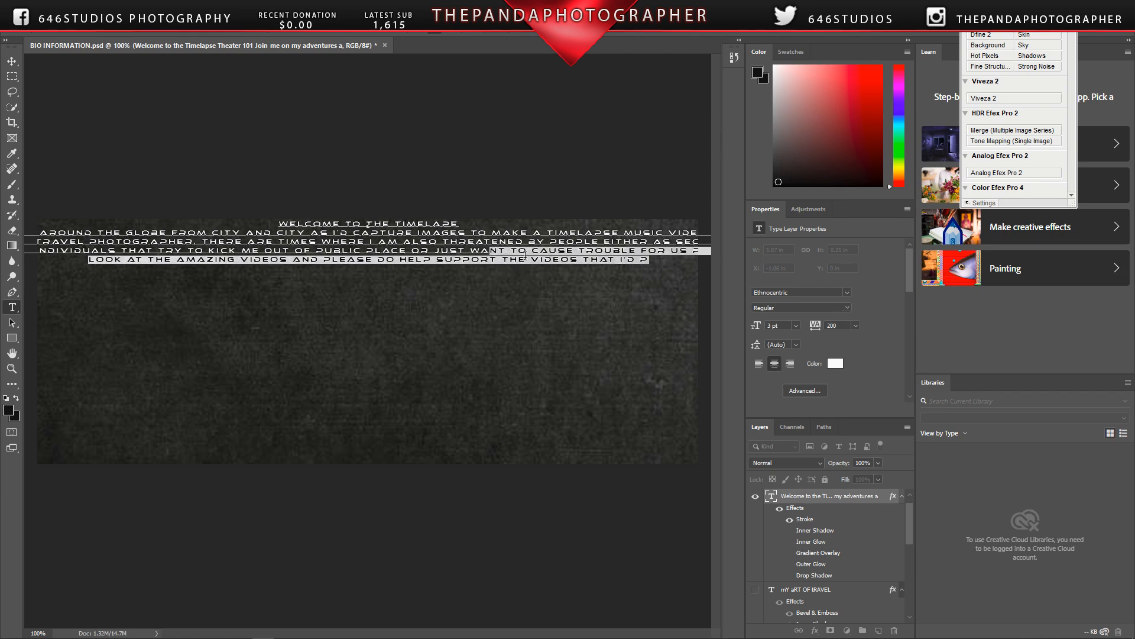
pyautogui.click(524, 254)
pyautogui.moveTo(650, 260); pyautogui.dragTo(280, 218)
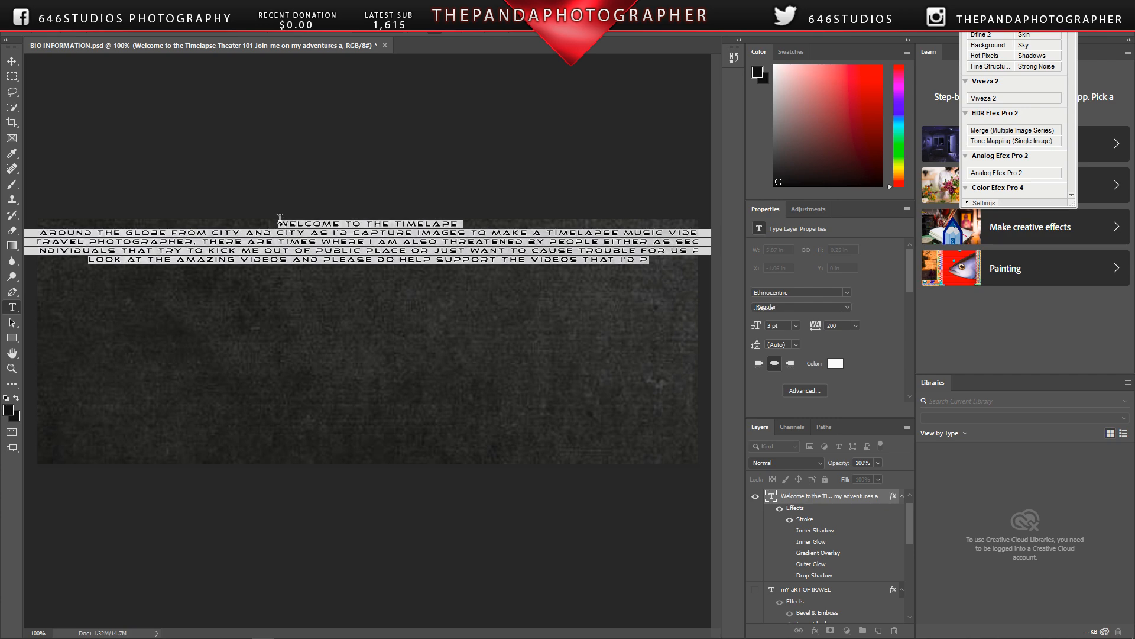
pyautogui.press('BackSpace')
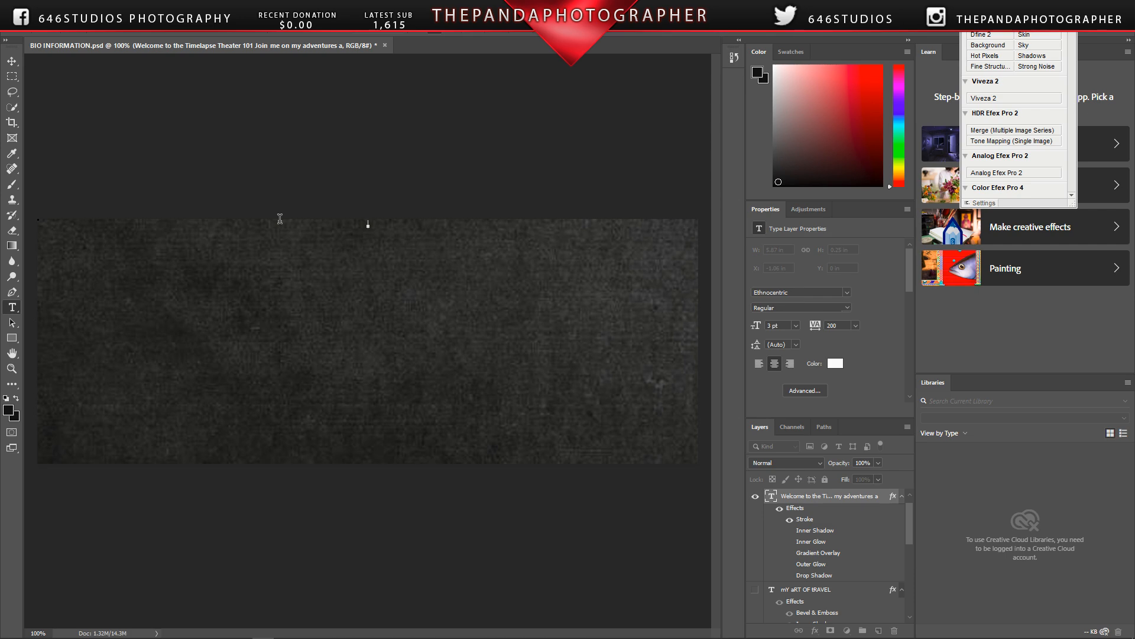
# Step: Set the font size of the emptied text layer to 4 pt
pyautogui.click(331, 29)
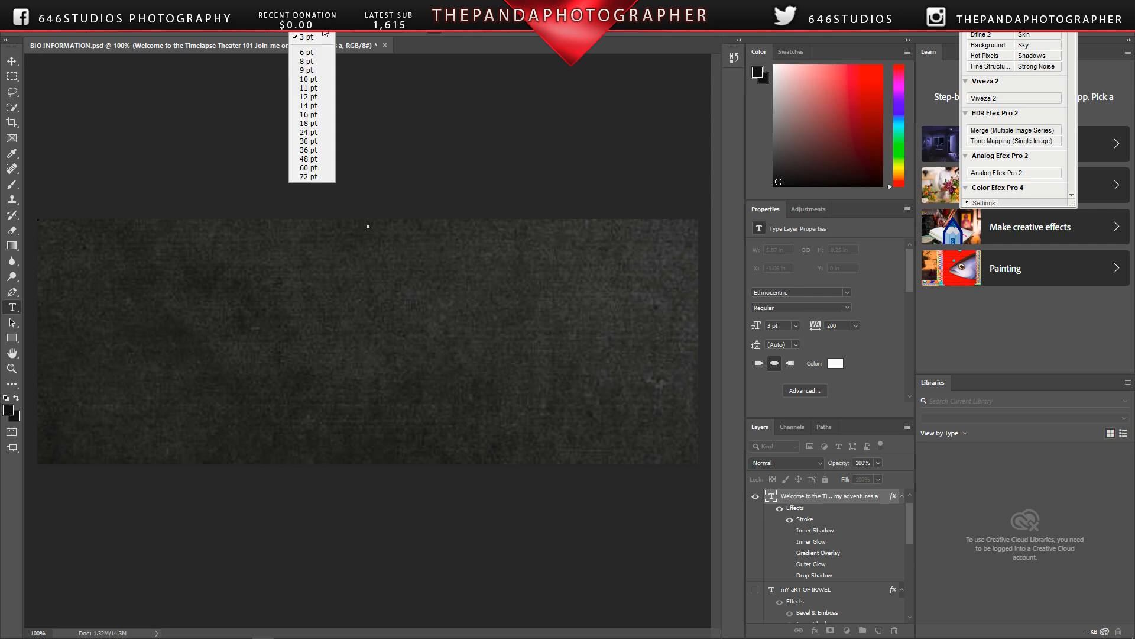
pyautogui.press('Escape')
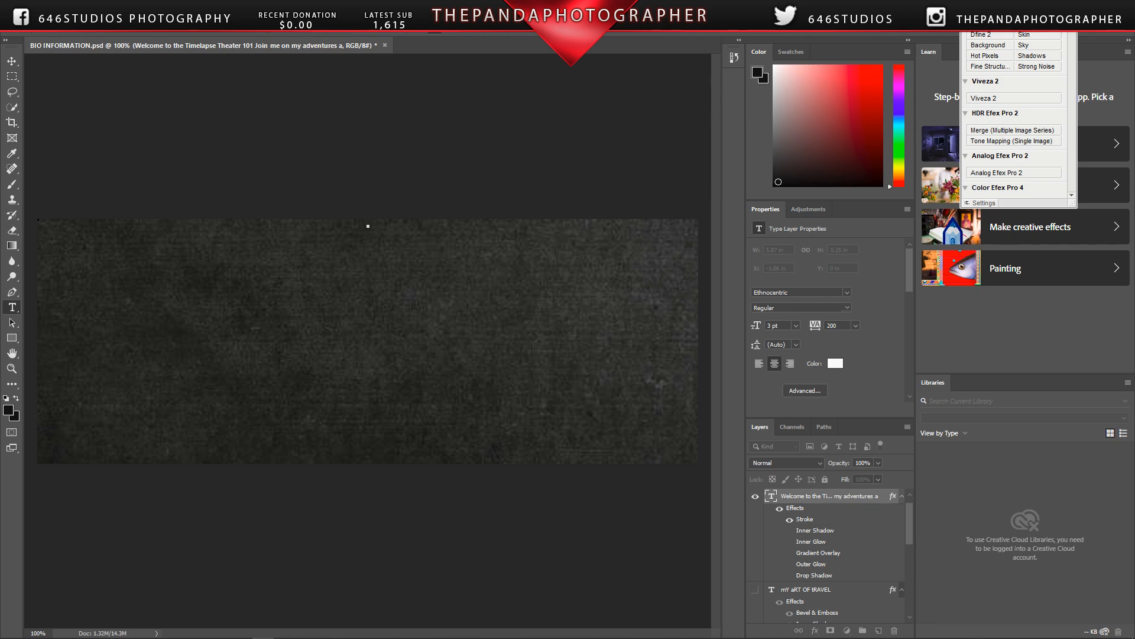
pyautogui.press('Up')
# Step: Write "Welcome to the timelapse theather" as the first line of the text layer
pyautogui.write('Welcom')
pyautogui.press('BackSpace')
pyautogui.press('BackSpace')
pyautogui.press('BackSpace')
pyautogui.press('BackSpace')
pyautogui.press('BackSpace')
pyautogui.press('BackSpace')
pyautogui.write('Welcome to the timelapse')
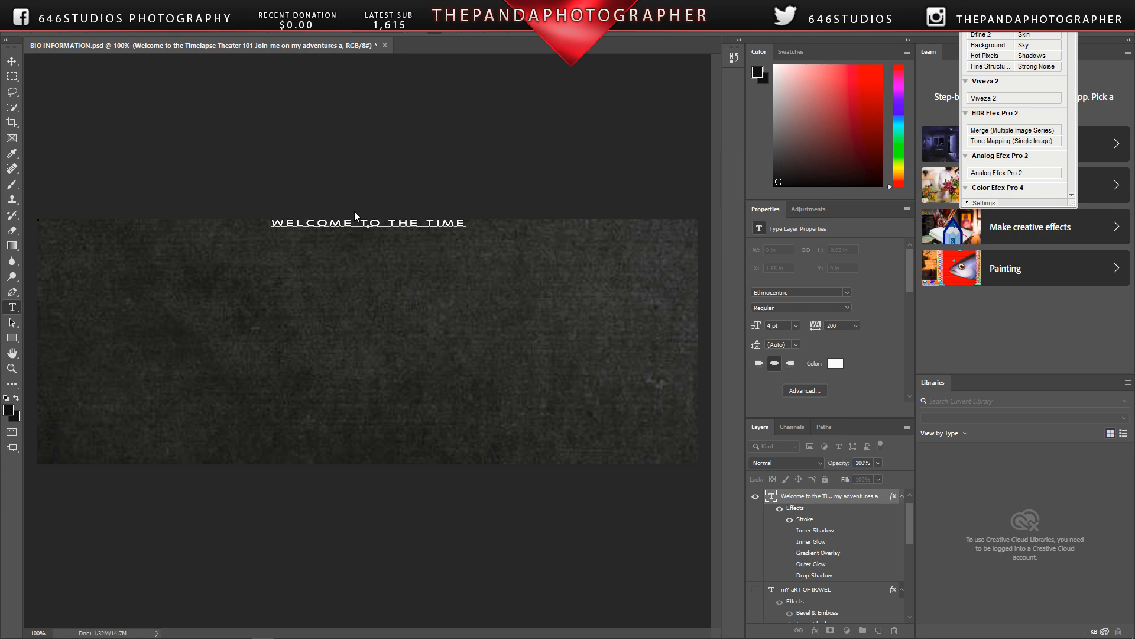
pyautogui.write(' theather ')
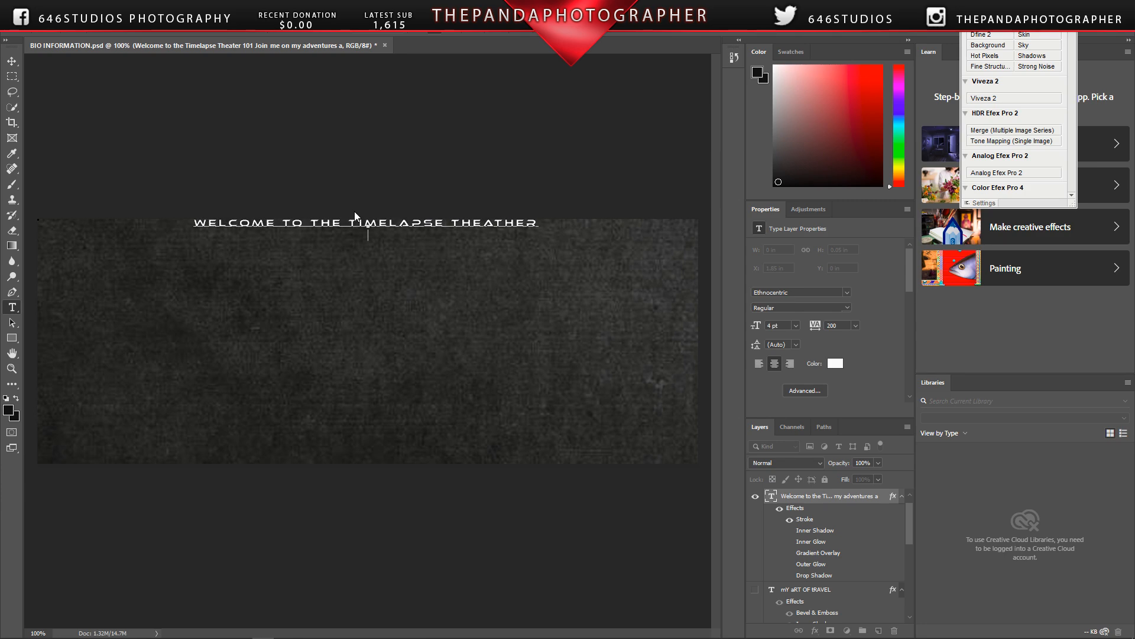
# Step: Write "This is where I get to showcase some of the night nd cool" as the second line of the text layer
pyautogui.write('this is where i get to ')
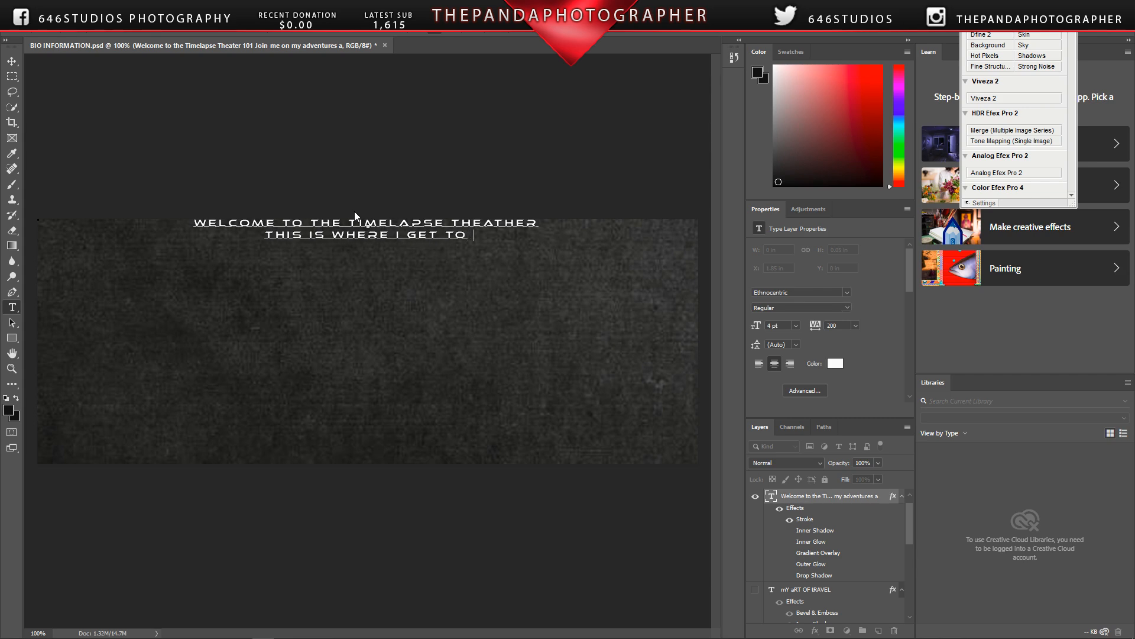
pyautogui.write('showcase some of')
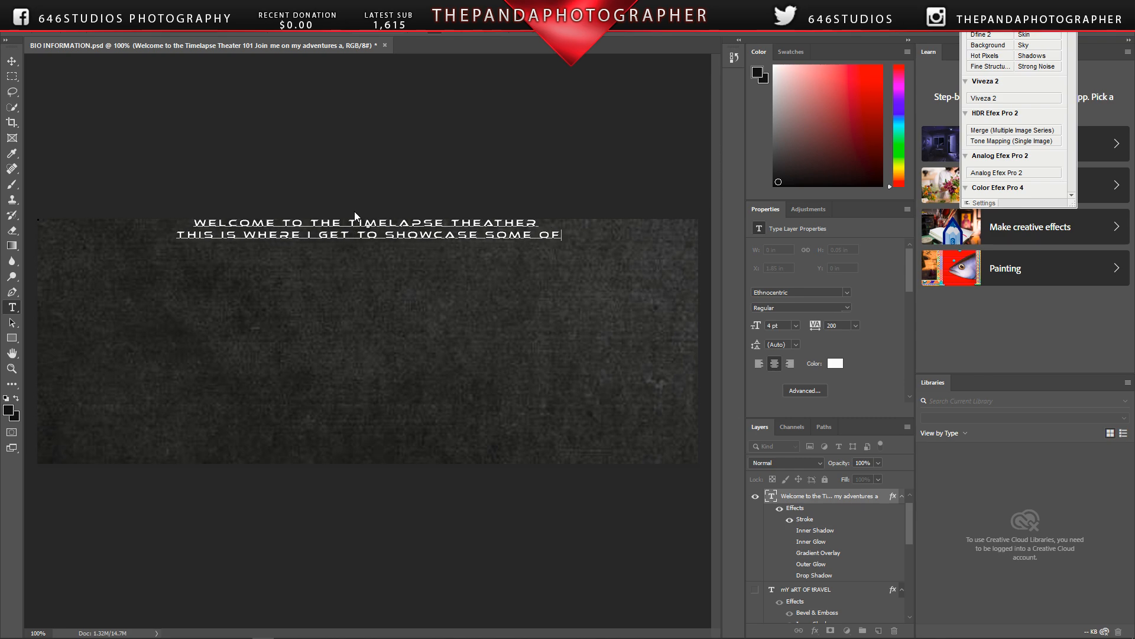
pyautogui.write(' the ni')
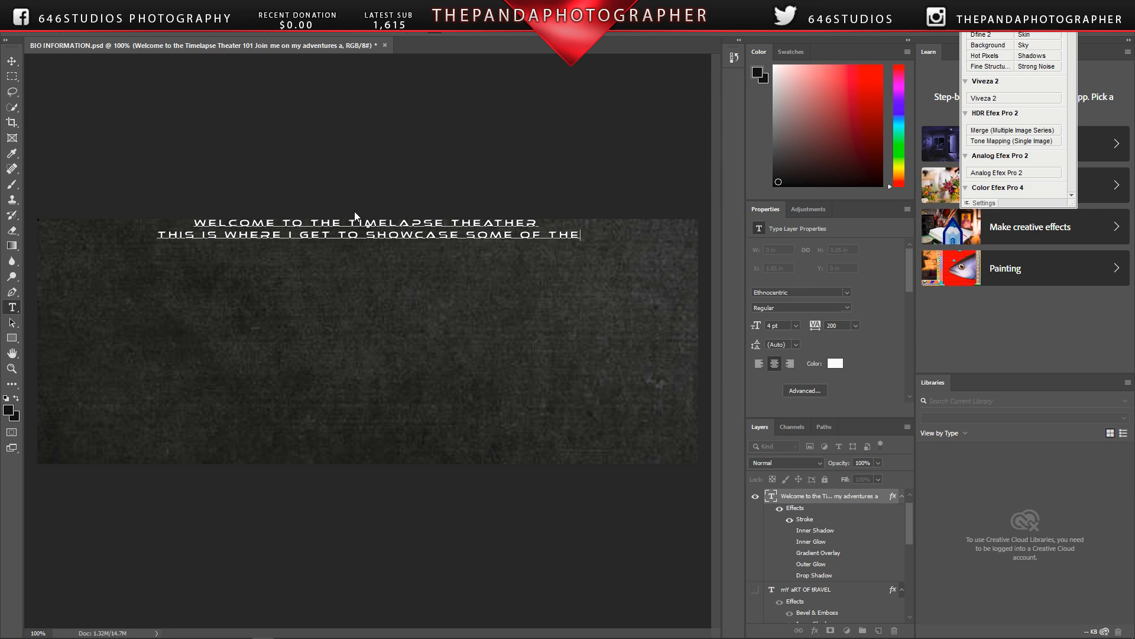
pyautogui.write('ght and')
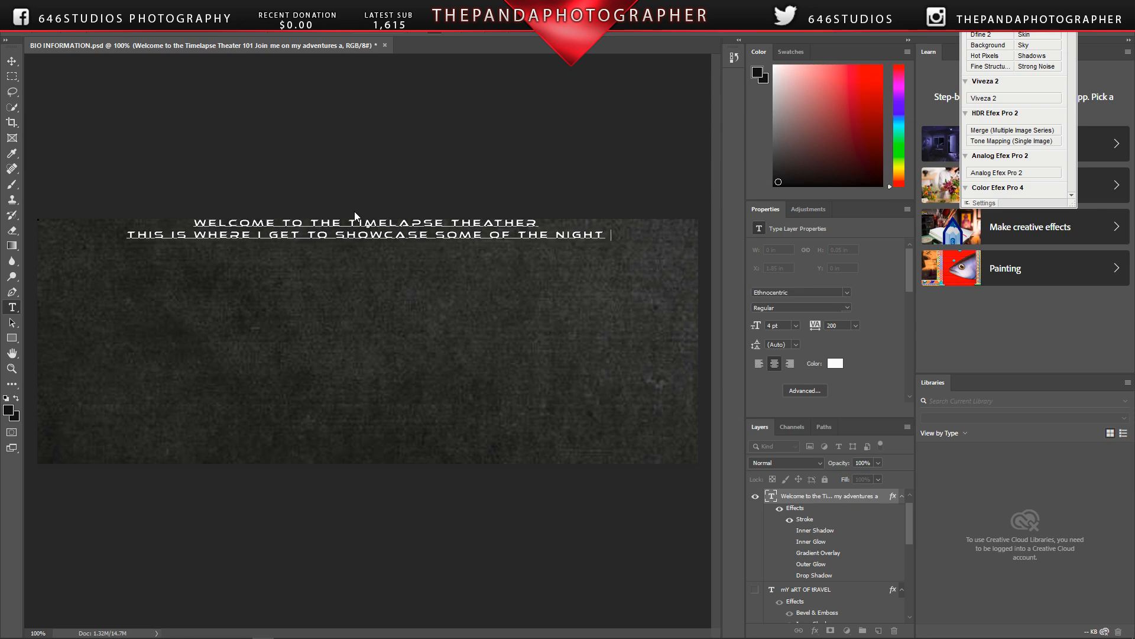
pyautogui.write(' cool')
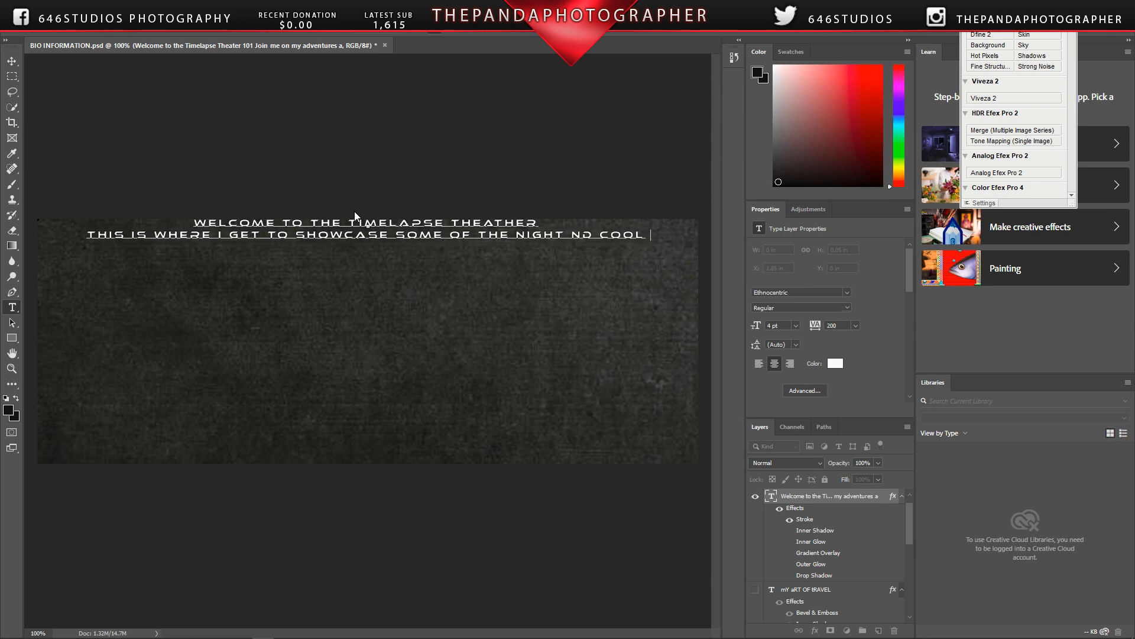
# Step: Trim the end of the second line back to "This is where I get to showcase some of"
pyautogui.press('Left')
pyautogui.press('Left')
pyautogui.press('Left')
pyautogui.press('Left')
pyautogui.press('Left')
pyautogui.press('Delete')
pyautogui.press('Delete')
pyautogui.press('Delete')
pyautogui.press('Delete')
pyautogui.press('Delete')
pyautogui.press('BackSpace')
pyautogui.press('BackSpace')
pyautogui.press('BackSpace')
pyautogui.press('BackSpace')
pyautogui.press('BackSpace')
pyautogui.press('BackSpace')
pyautogui.press('BackSpace')
pyautogui.press('BackSpace')
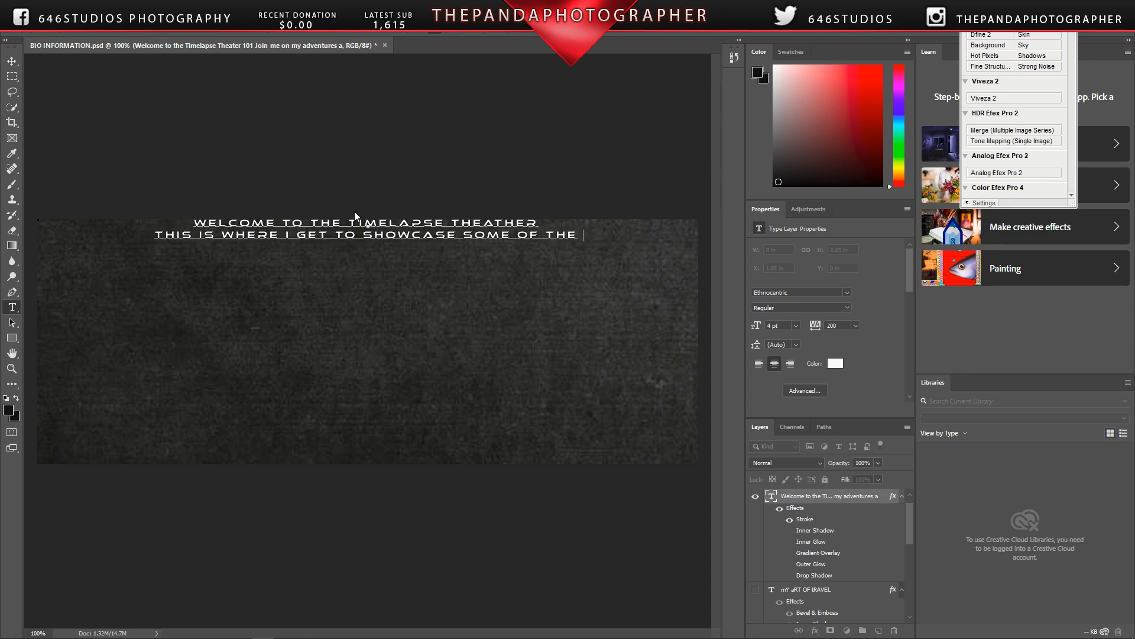
pyautogui.press('BackSpace')
pyautogui.press('BackSpace')
pyautogui.press('BackSpace')
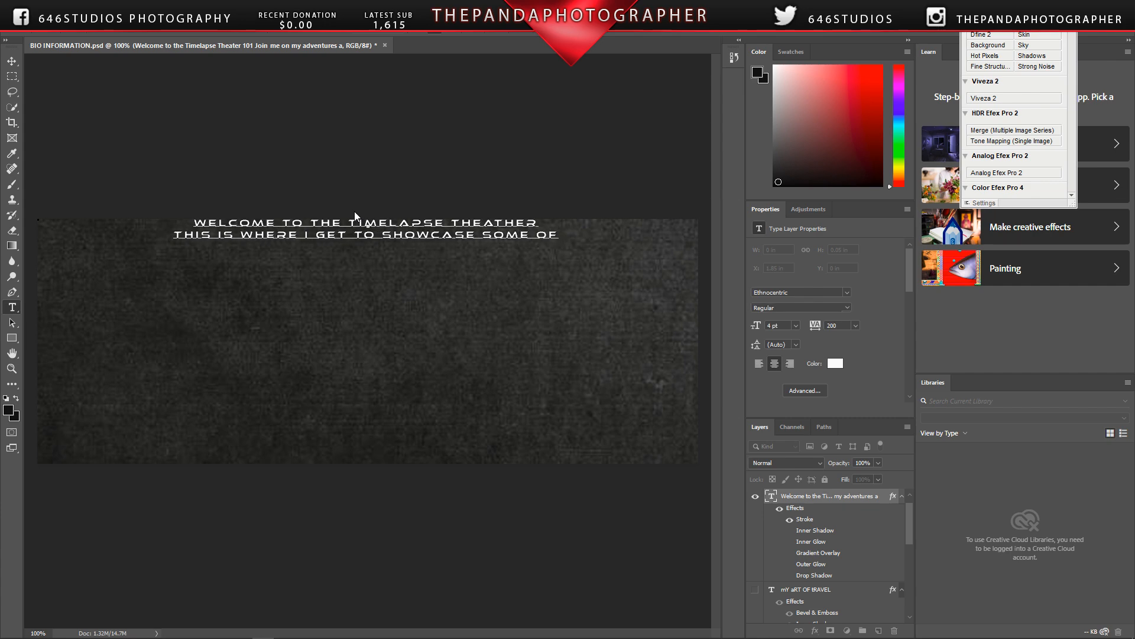
# Step: Replace the word "I" in the second line with "am happy"
pyautogui.click(314, 236)
pyautogui.press('BackSpace')
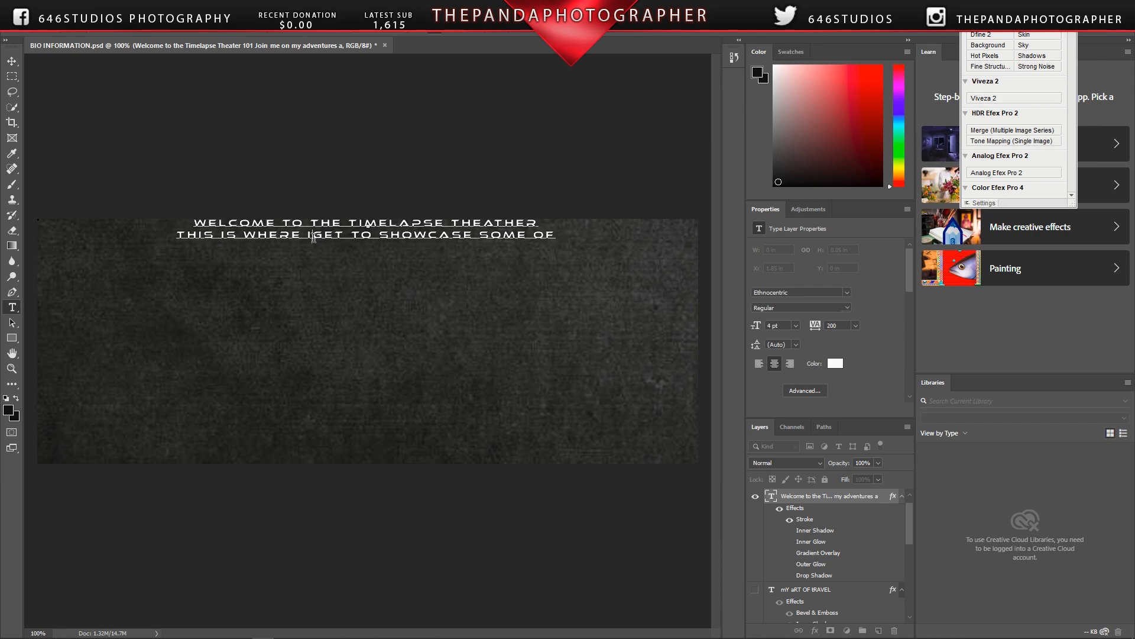
pyautogui.press('BackSpace')
pyautogui.write('AM ')
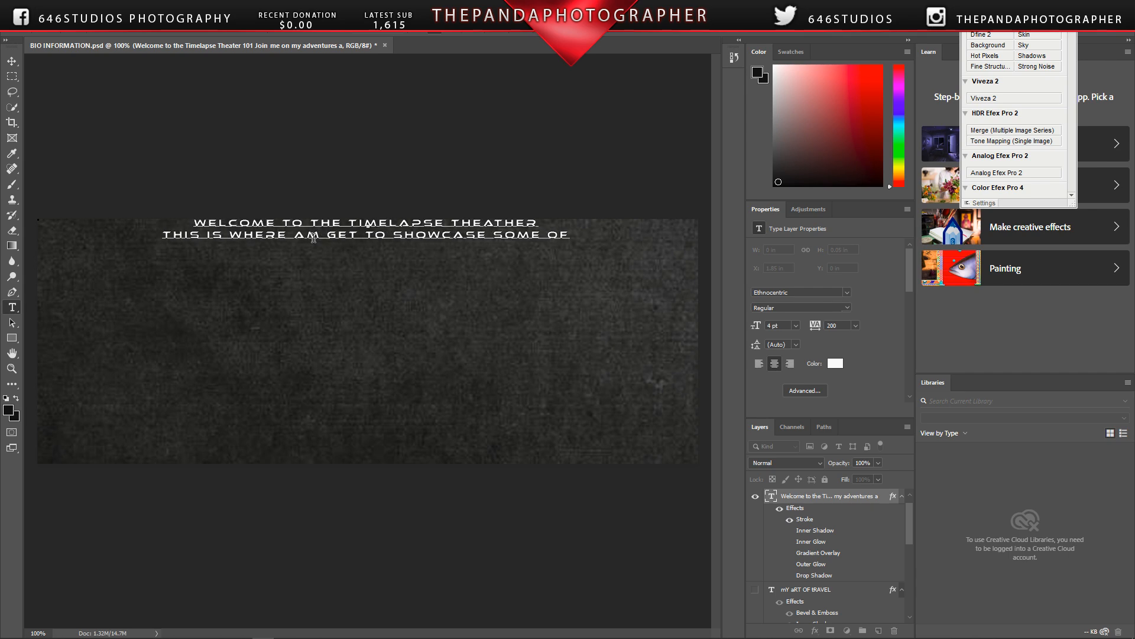
pyautogui.write(' HAPPY')
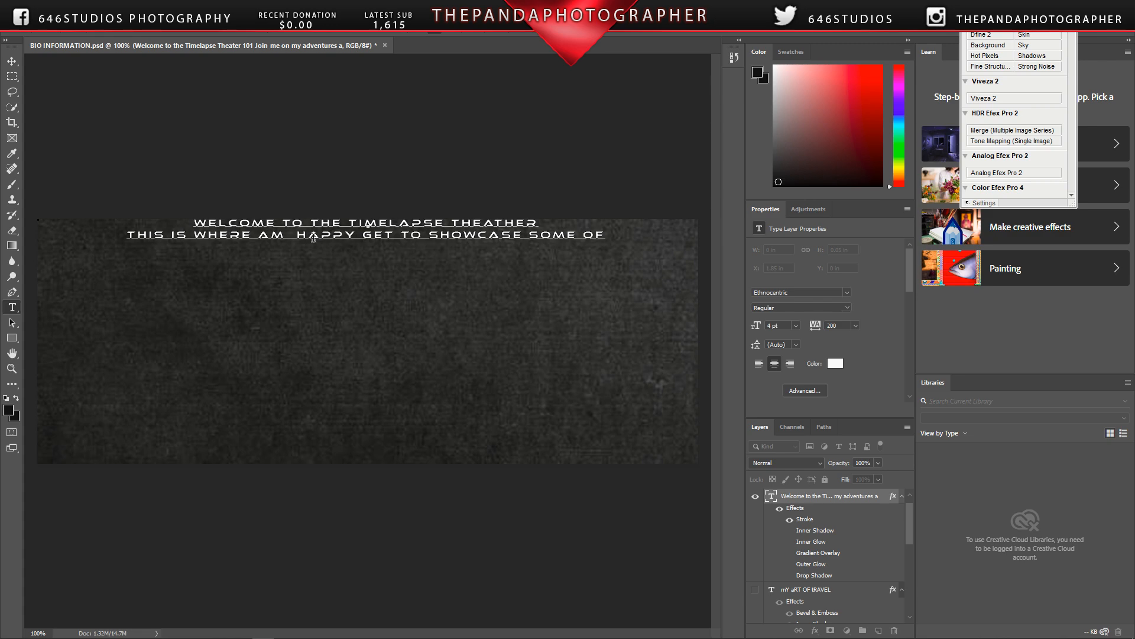
# Step: Change "get to showcase" in the second line to "to share my showcase"
pyautogui.click(393, 235)
pyautogui.press('BackSpace')
pyautogui.press('BackSpace')
pyautogui.press('BackSpace')
pyautogui.press('BackSpace')
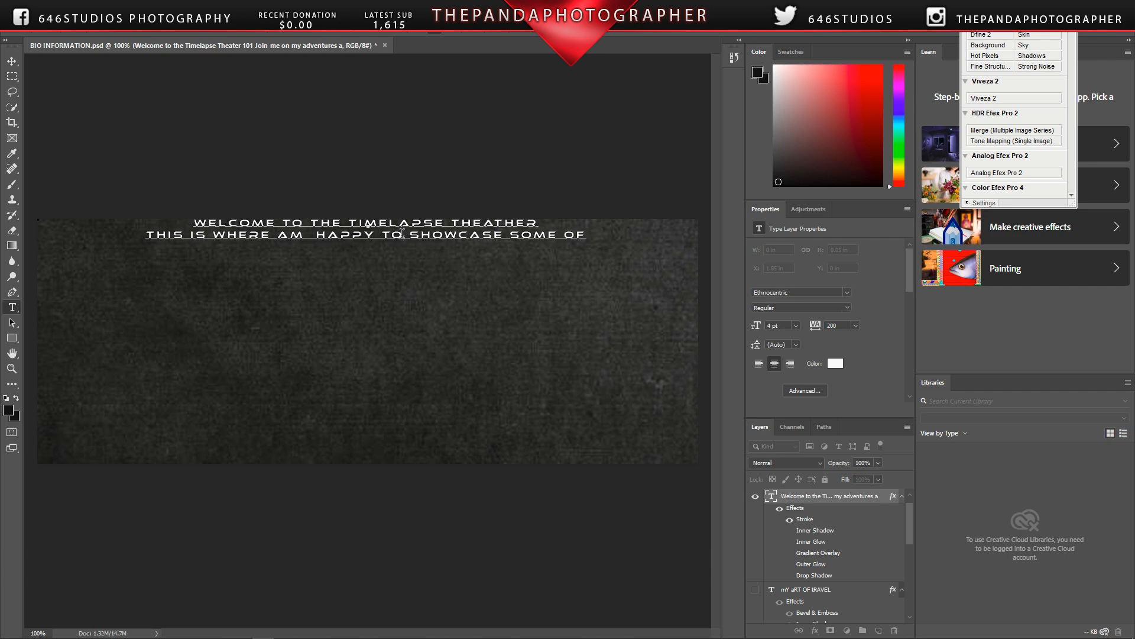
pyautogui.write('share my')
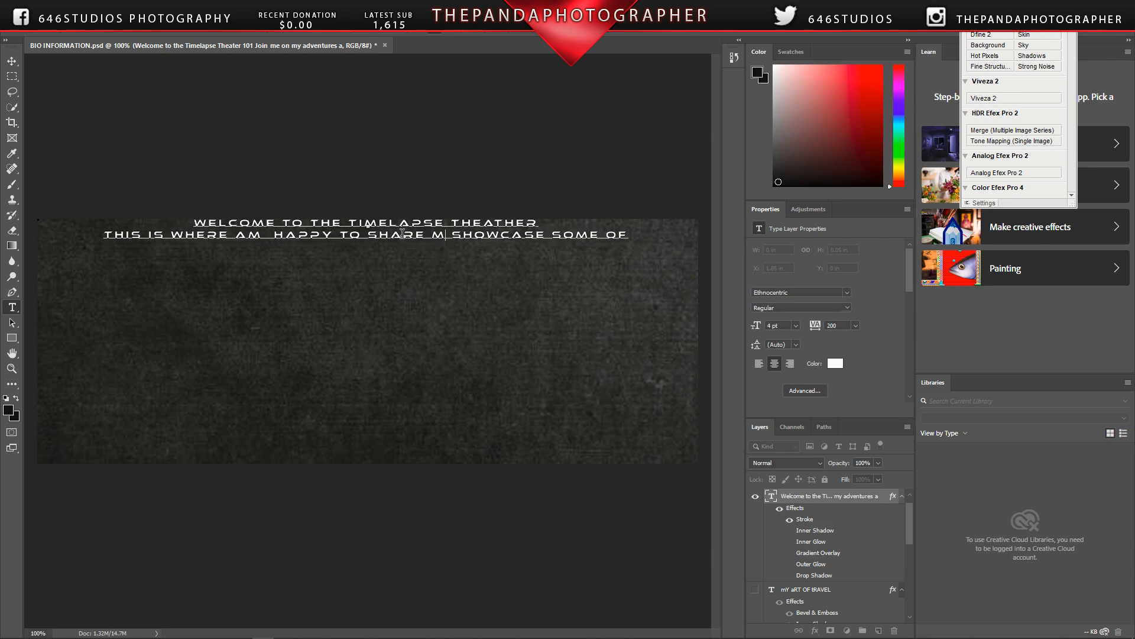
pyautogui.press('BackSpace')
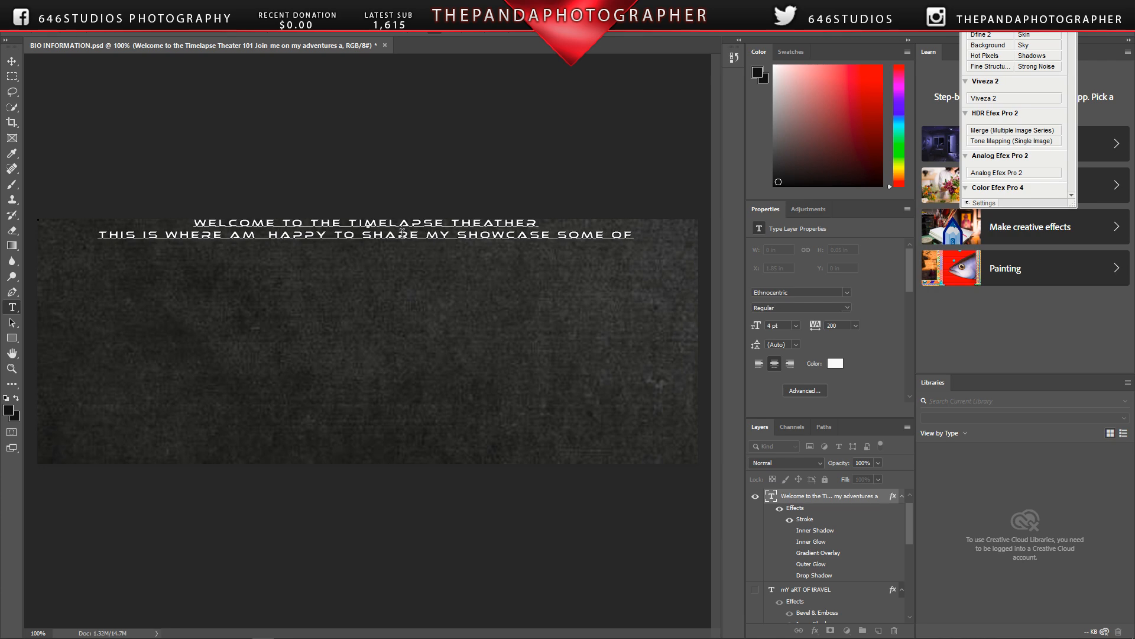
# Step: Break the second line after "showcase" and remove "some of" from the new third line
pyautogui.click(559, 235)
pyautogui.press('Return')
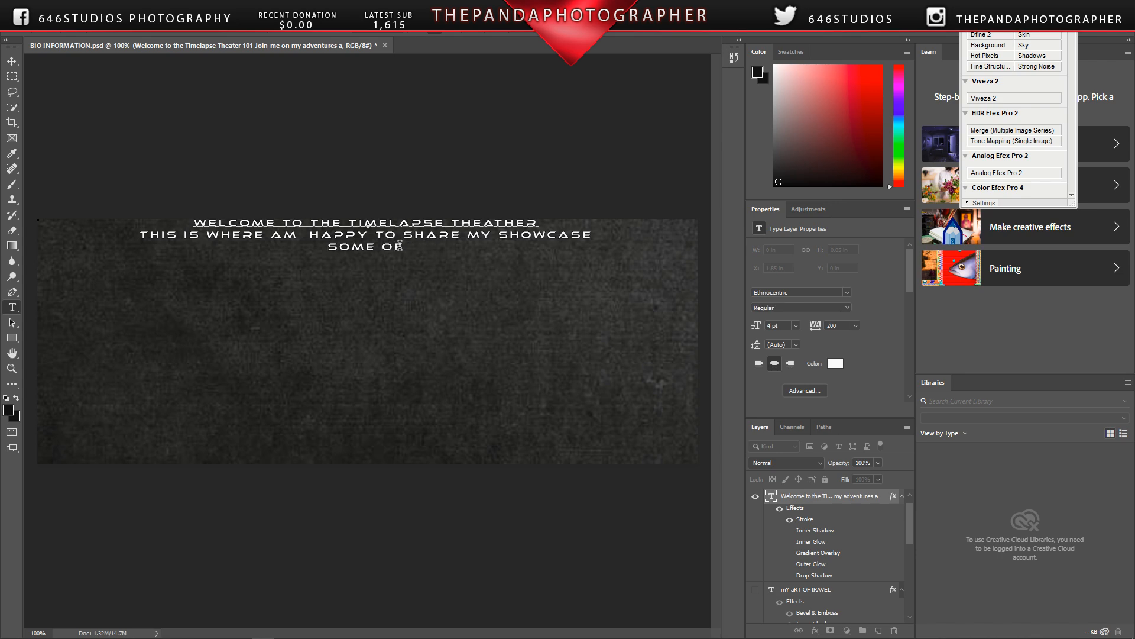
pyautogui.press('BackSpace')
pyautogui.press('BackSpace')
pyautogui.press('BackSpace')
pyautogui.press('BackSpace')
pyautogui.press('BackSpace')
pyautogui.press('BackSpace')
pyautogui.press('BackSpace')
# Step: Write "of timelapse art and night moments" as the third line of the text layer
pyautogui.write('OF')
pyautogui.write(' TIMELAPSE')
pyautogui.write(' ART')
pyautogui.write('.')
pyautogui.press('BackSpace')
pyautogui.write('AND')
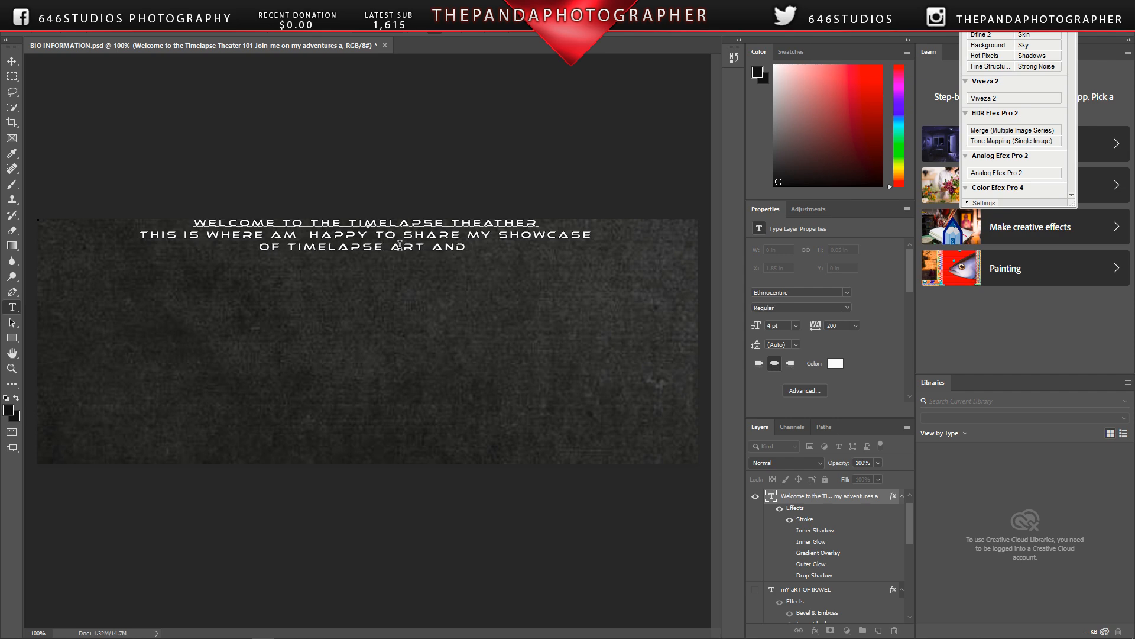
pyautogui.write(' NIGHT')
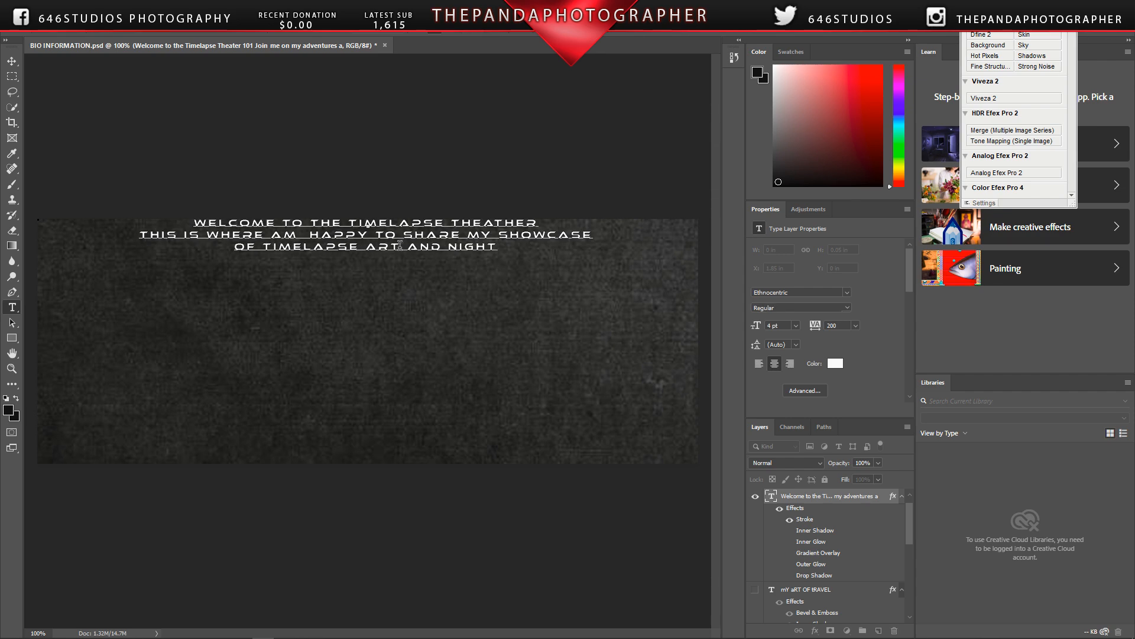
pyautogui.write(' MOMENTS')
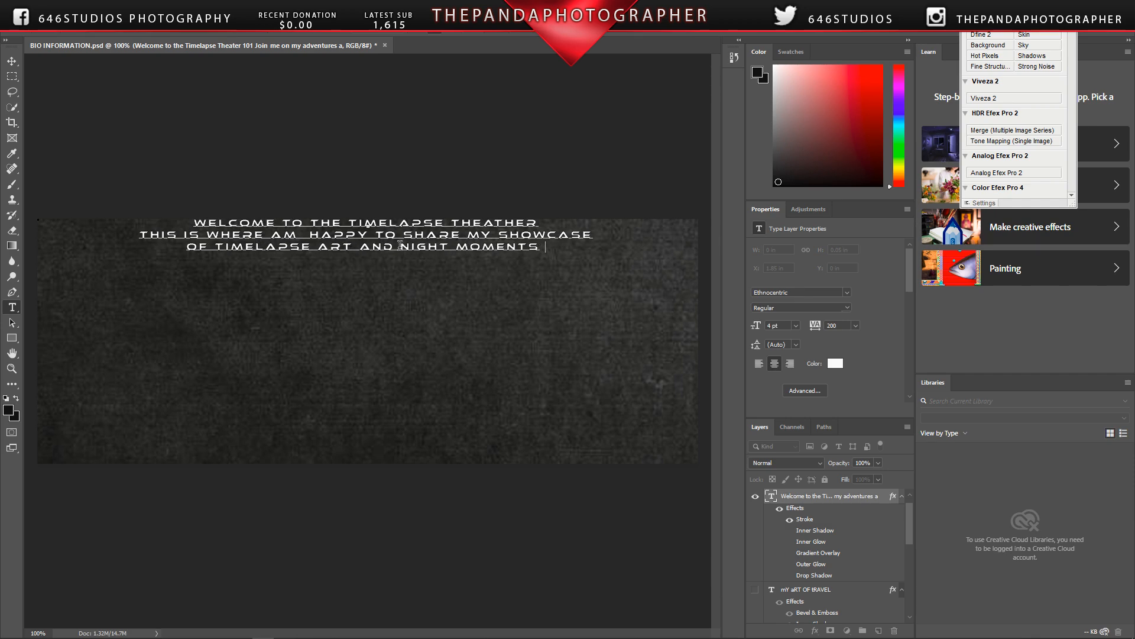
pyautogui.press('Return')
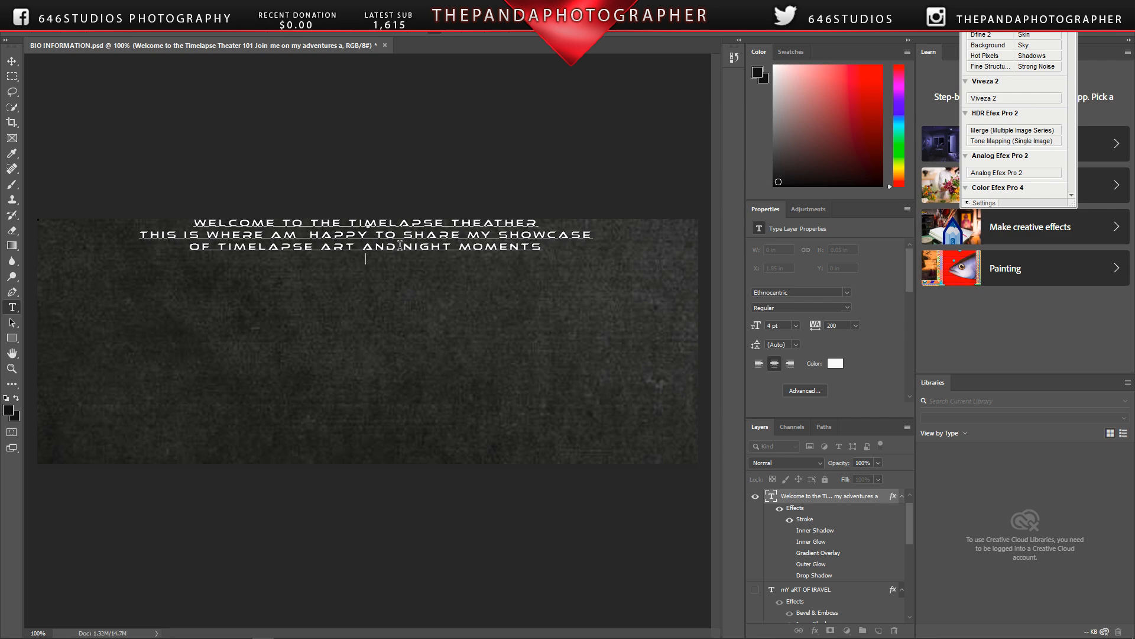
pyautogui.write('THIS I A FUN')
pyautogui.press('BackSpace')
pyautogui.press('BackSpace')
pyautogui.press('BackSpace')
pyautogui.press('BackSpace')
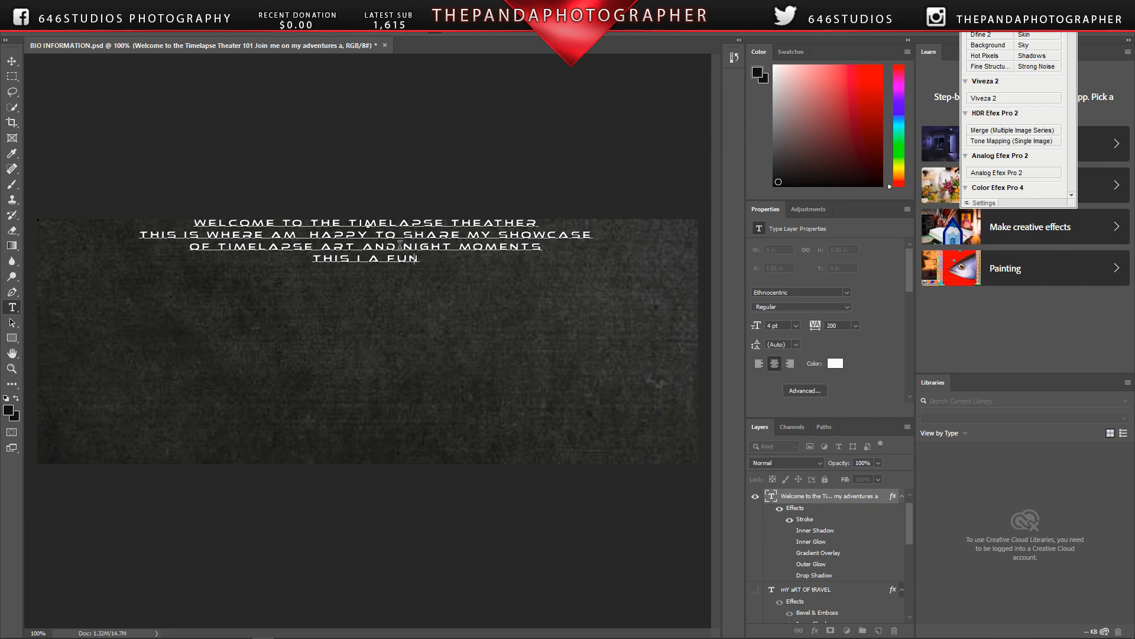
pyautogui.press('BackSpace')
pyautogui.press('BackSpace')
pyautogui.press('BackSpace')
pyautogui.press('BackSpace')
pyautogui.press('BackSpace')
pyautogui.press('BackSpace')
pyautogui.press('BackSpace')
pyautogui.press('BackSpace')
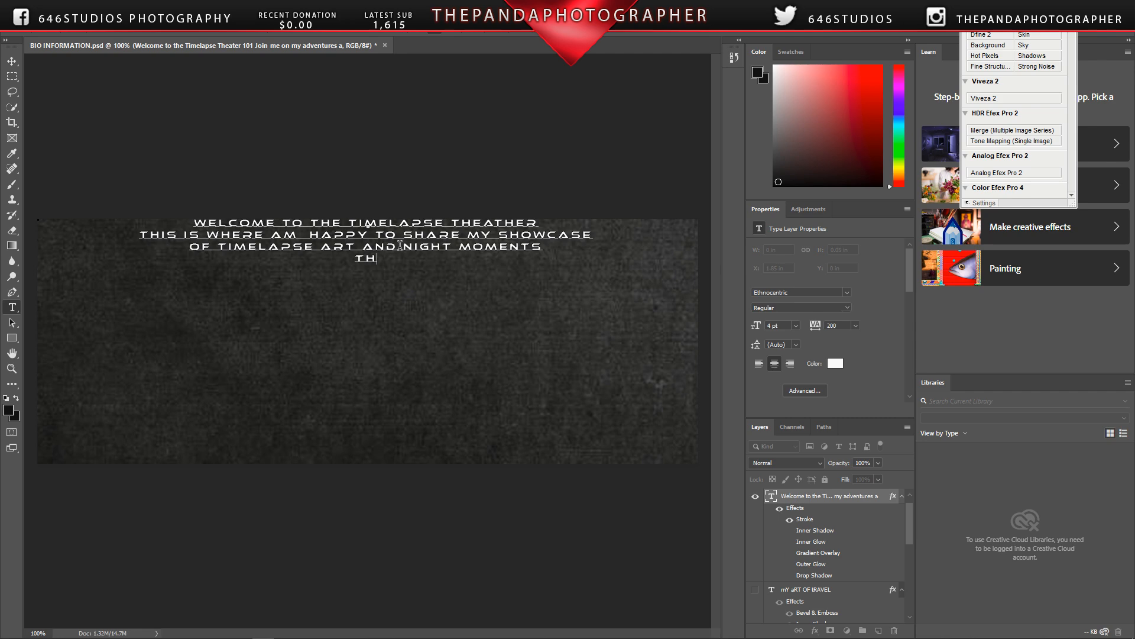
pyautogui.press('BackSpace')
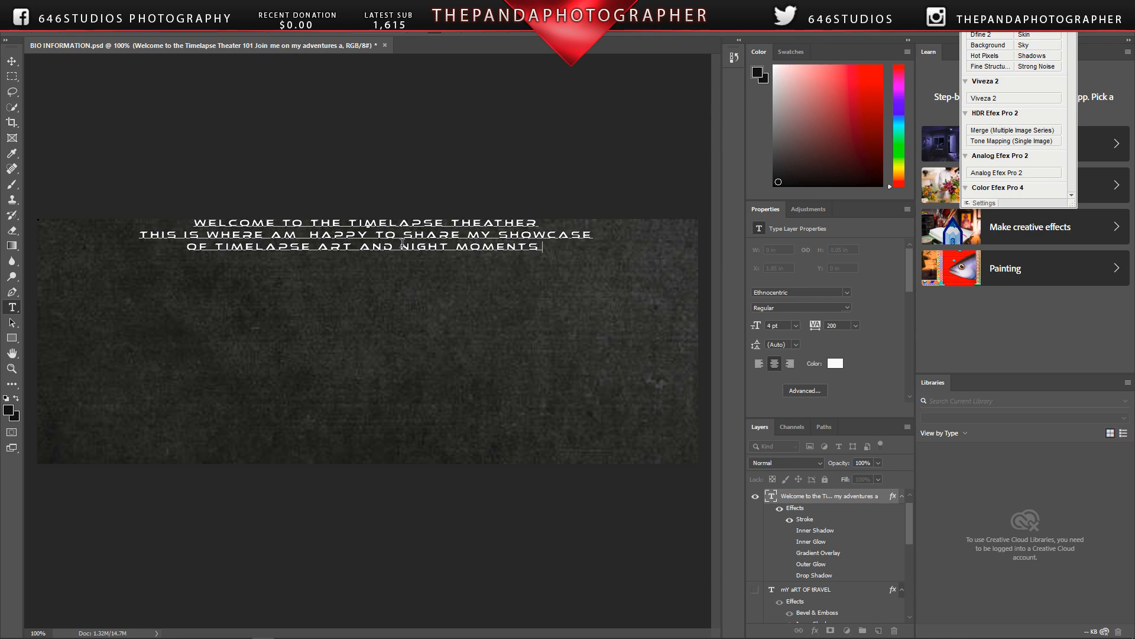
pyautogui.press('BackSpace')
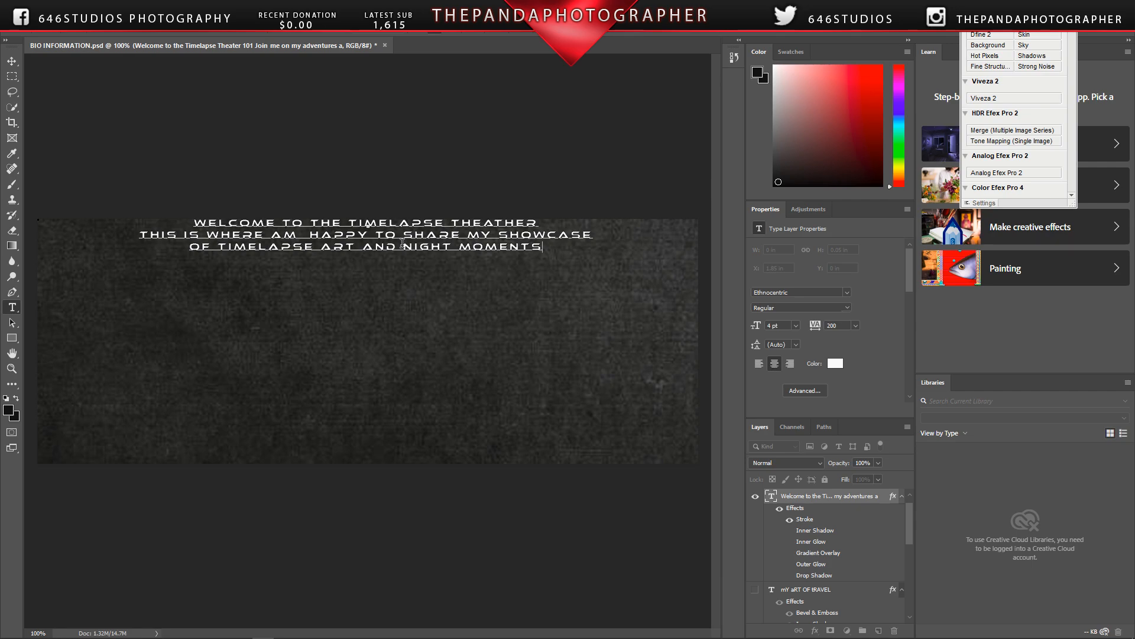
# Step: Switch to the Weebly editor in Chrome and break the introduction's lines after "the globe from" and after "public place"
pyautogui.moveTo(221, 630)
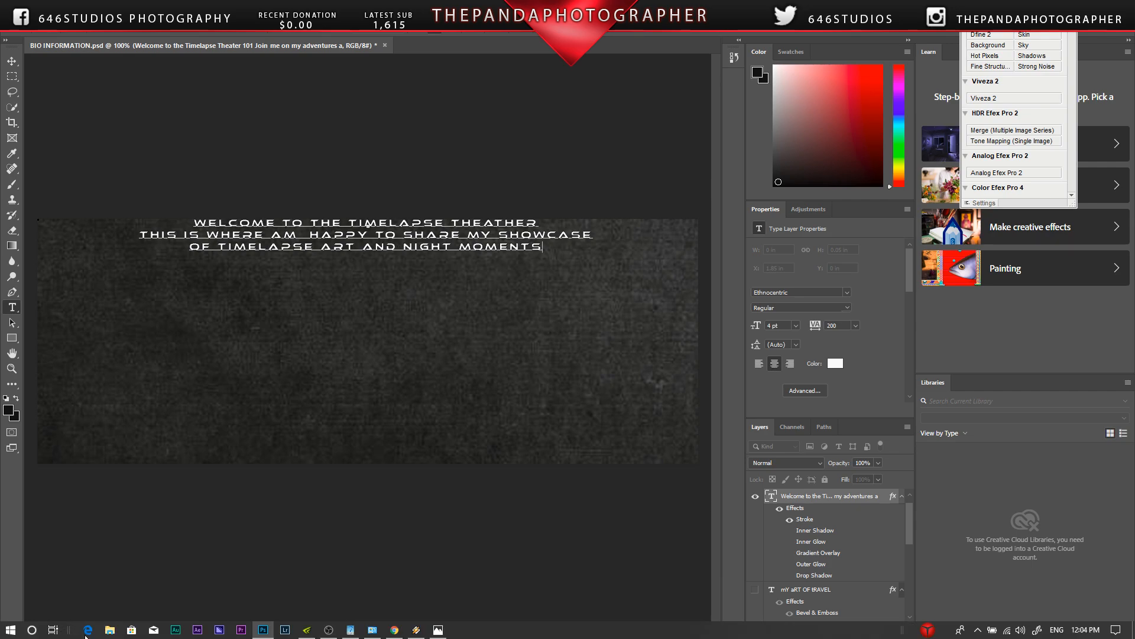
pyautogui.click(392, 630)
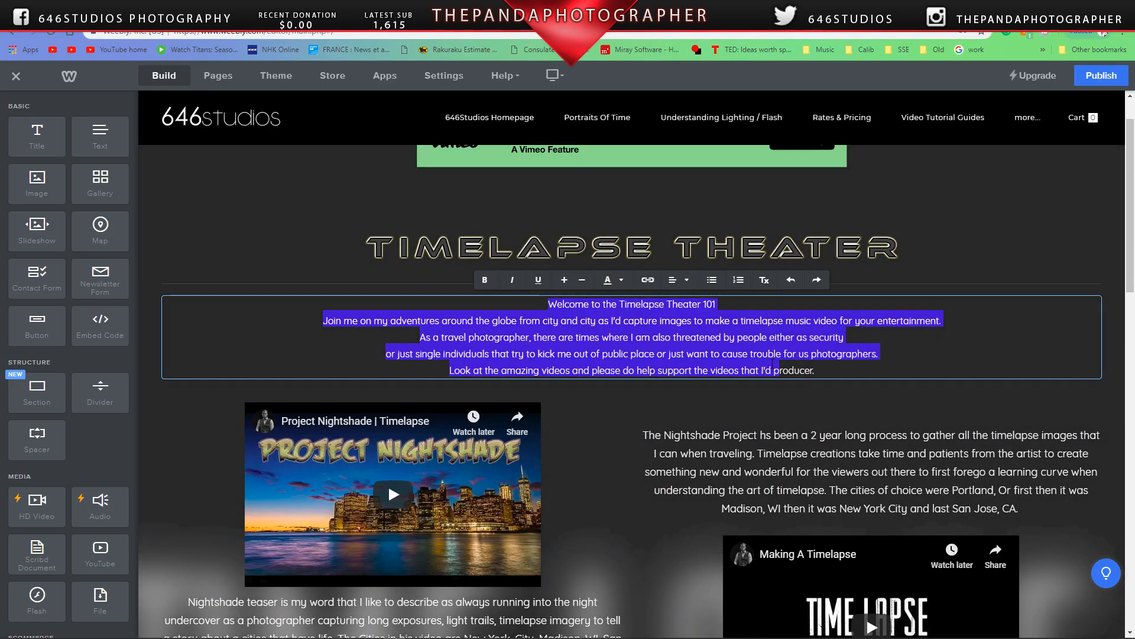
pyautogui.click(827, 373)
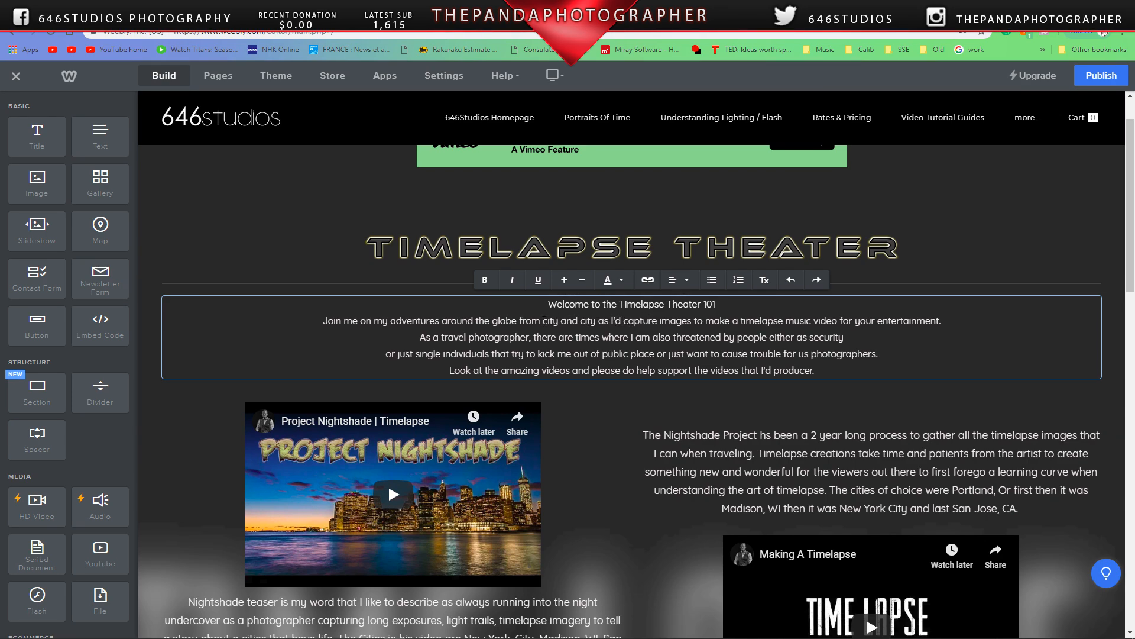
pyautogui.press('Return')
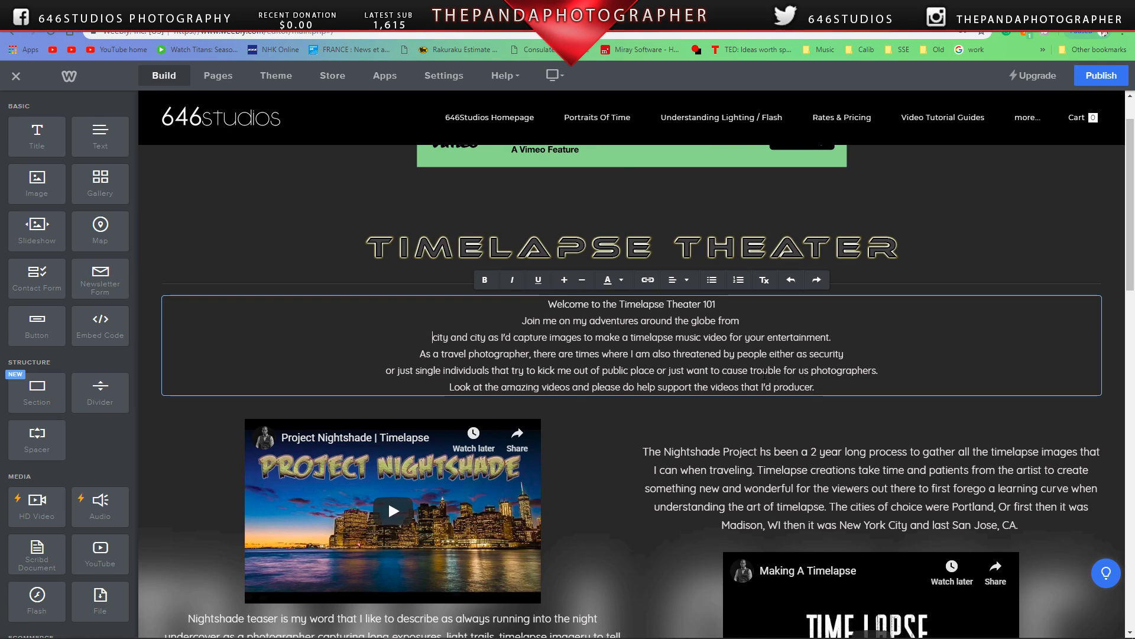
pyautogui.press('Return')
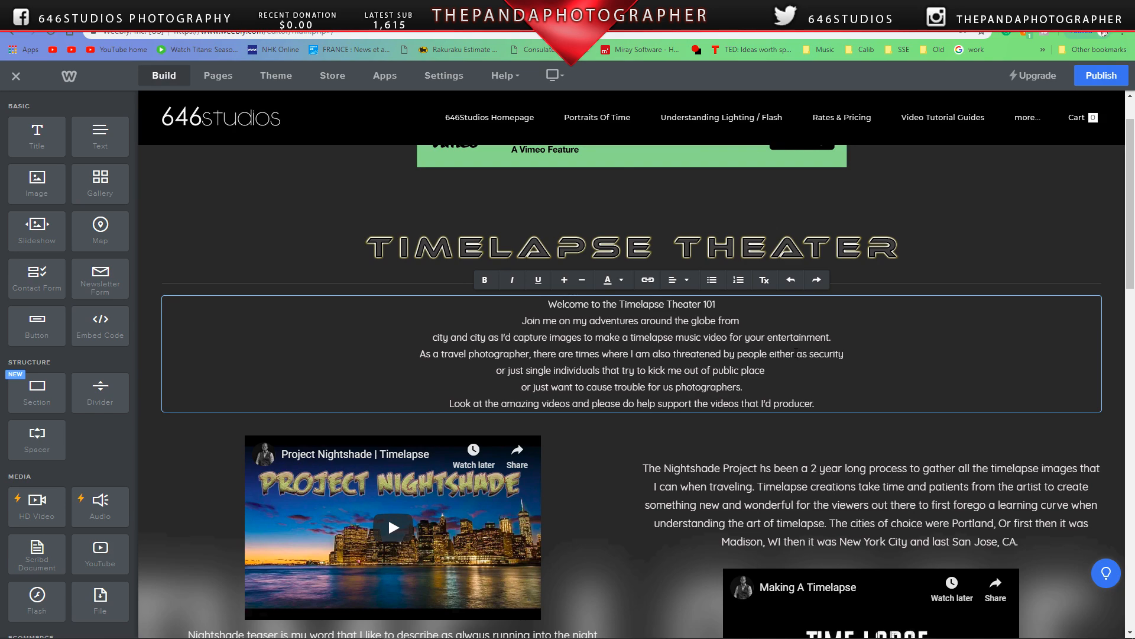
# Step: Move "as security" onto its own line and join it with the following "or just single individuals" line
pyautogui.click(797, 354)
pyautogui.press('Return')
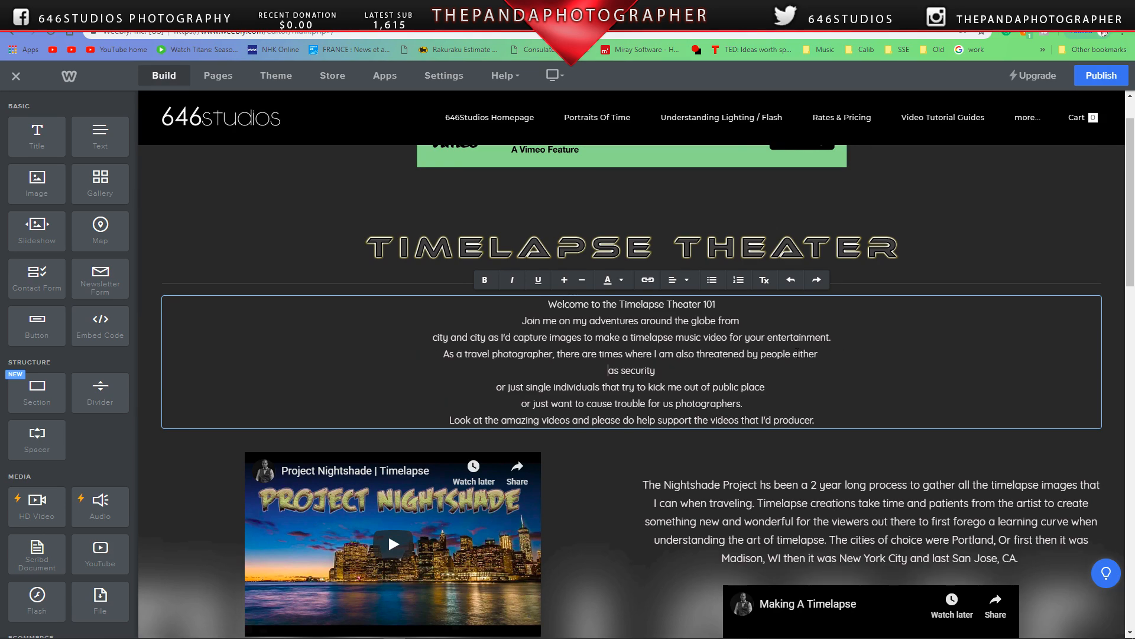
pyautogui.press('BackSpace')
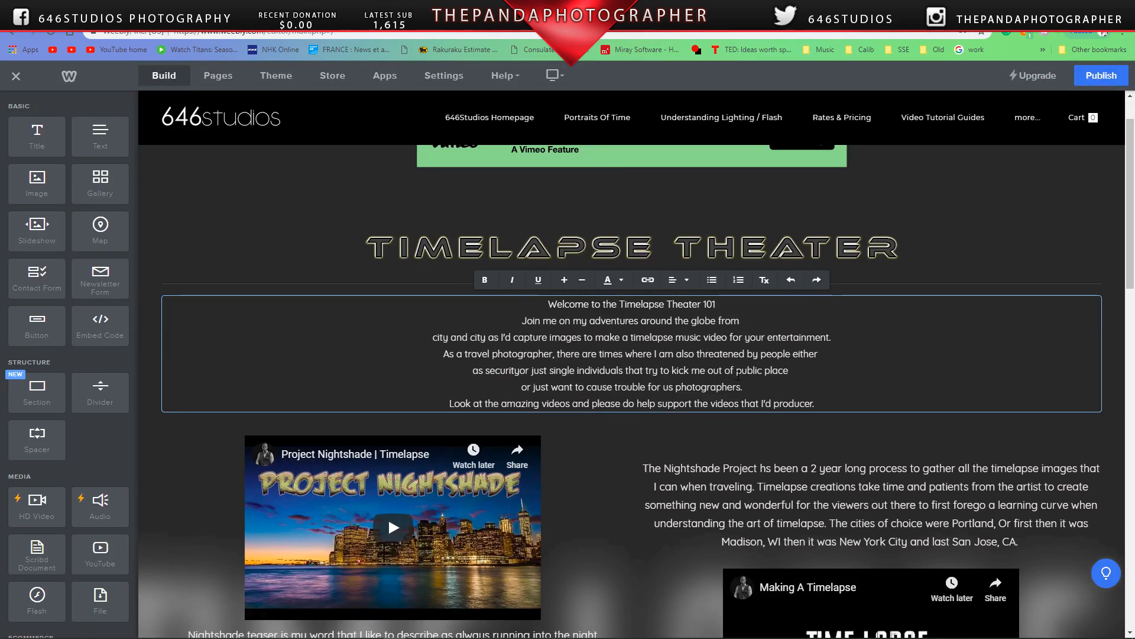
# Step: Copy the whole Timelapse Theater introduction paragraph, from "Welcome" through "producer."
pyautogui.moveTo(816, 404); pyautogui.dragTo(547, 303)
pyautogui.rightClick(560, 305)
pyautogui.click(576, 349)
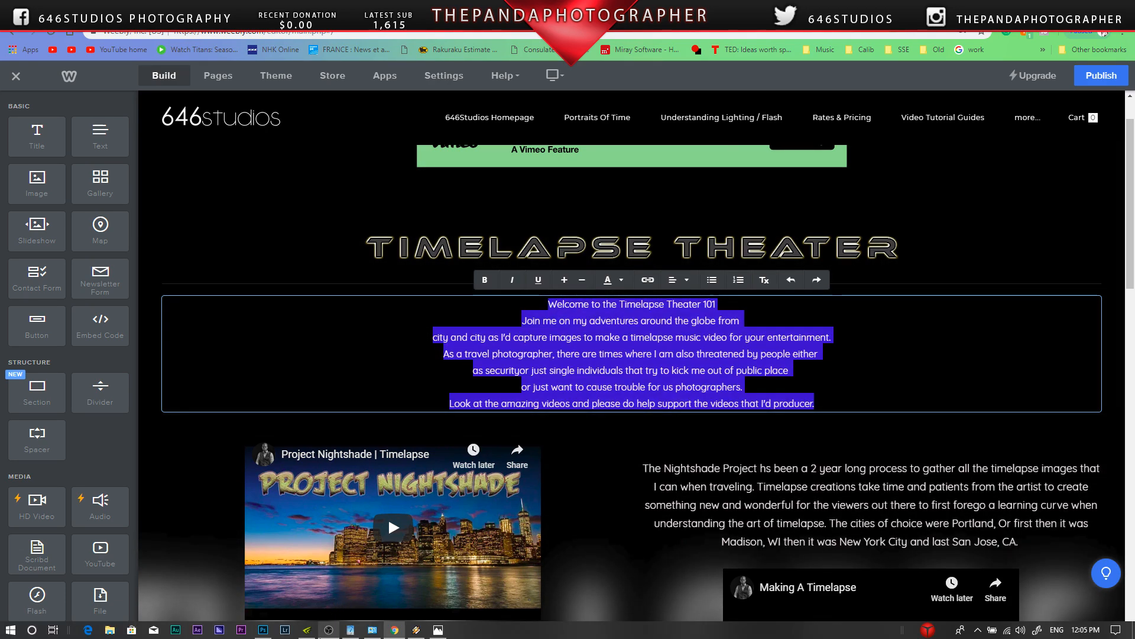
# Step: Switch back to Photoshop and replace all the text in the open text layer with the copied introduction
pyautogui.click(267, 633)
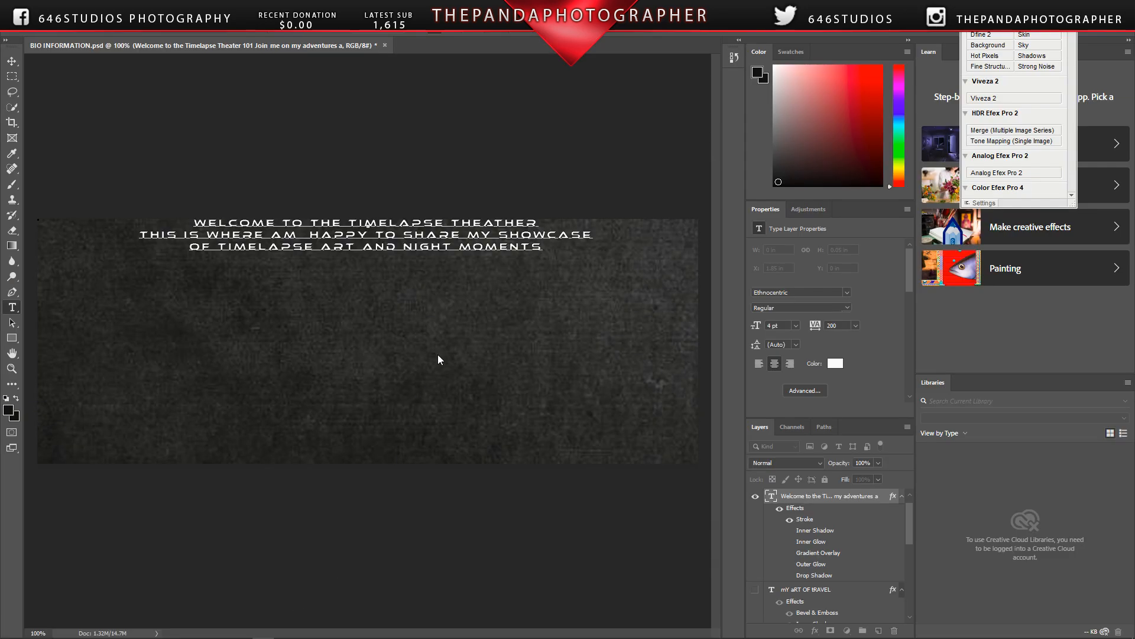
pyautogui.moveTo(544, 247); pyautogui.dragTo(209, 217)
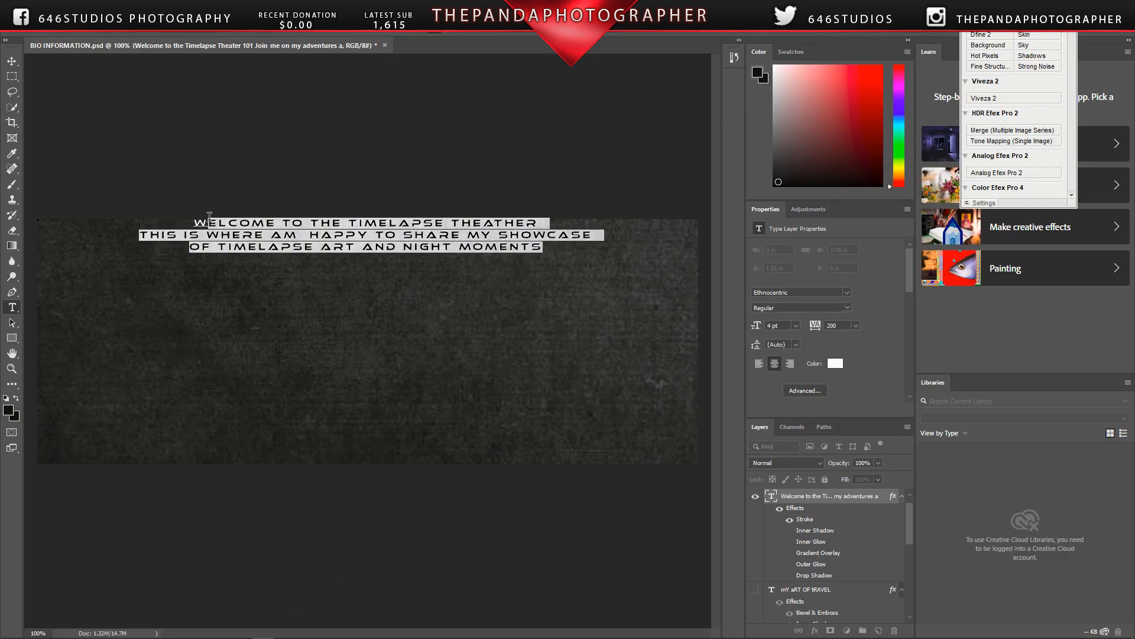
pyautogui.press('BackSpace')
pyautogui.hotkey('ctrl', 'v')
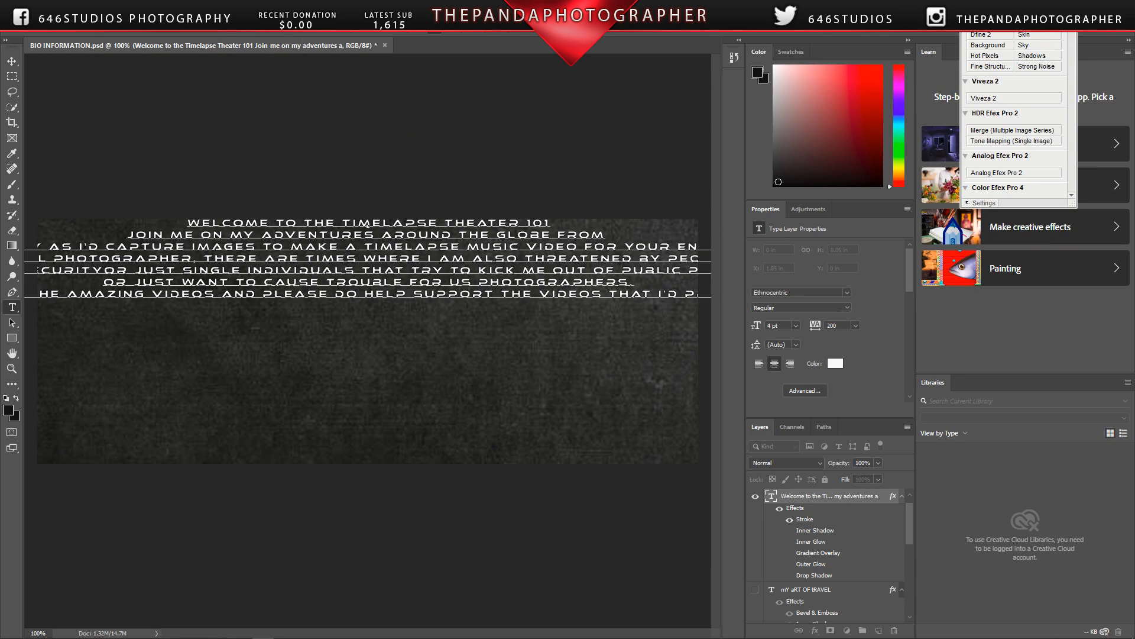
# Step: Set the whole introduction text to 3 pt and move it down to the middle of the dark background
pyautogui.click(224, 27)
pyautogui.click(243, 112)
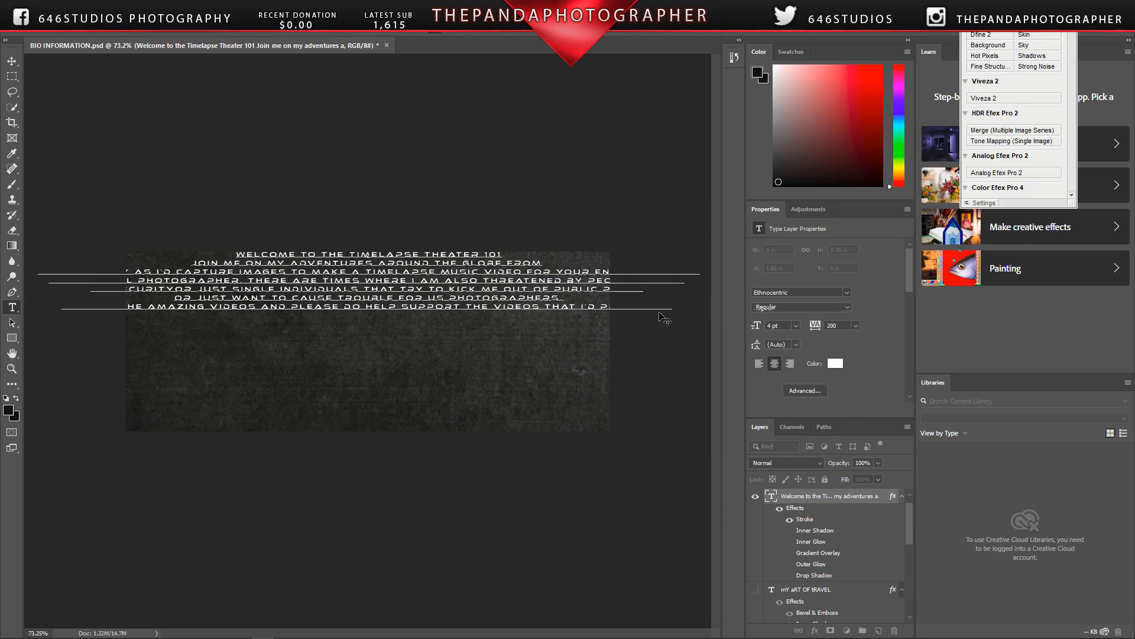
pyautogui.click(671, 307)
pyautogui.tripleClick(387, 303)
pyautogui.click(387, 303)
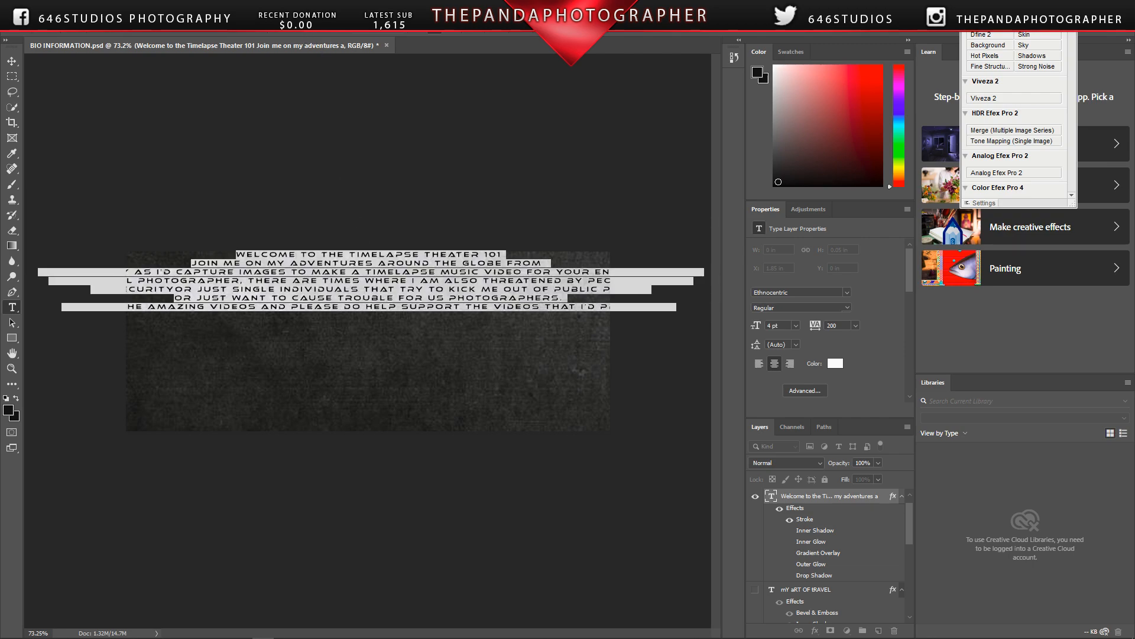
pyautogui.press('Down')
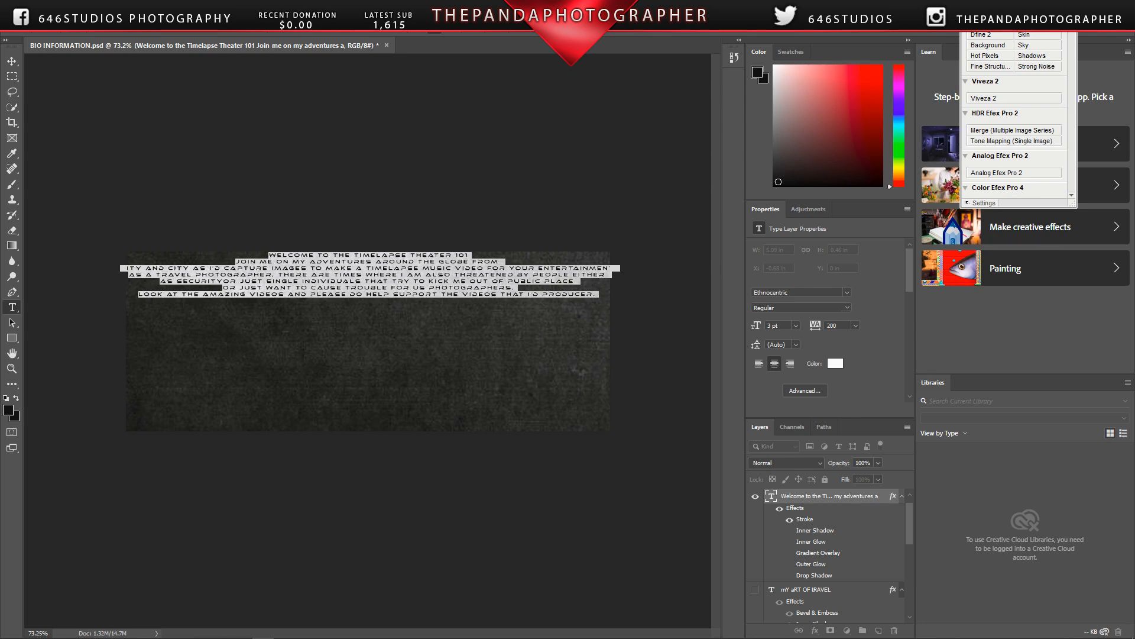
pyautogui.click(535, 282)
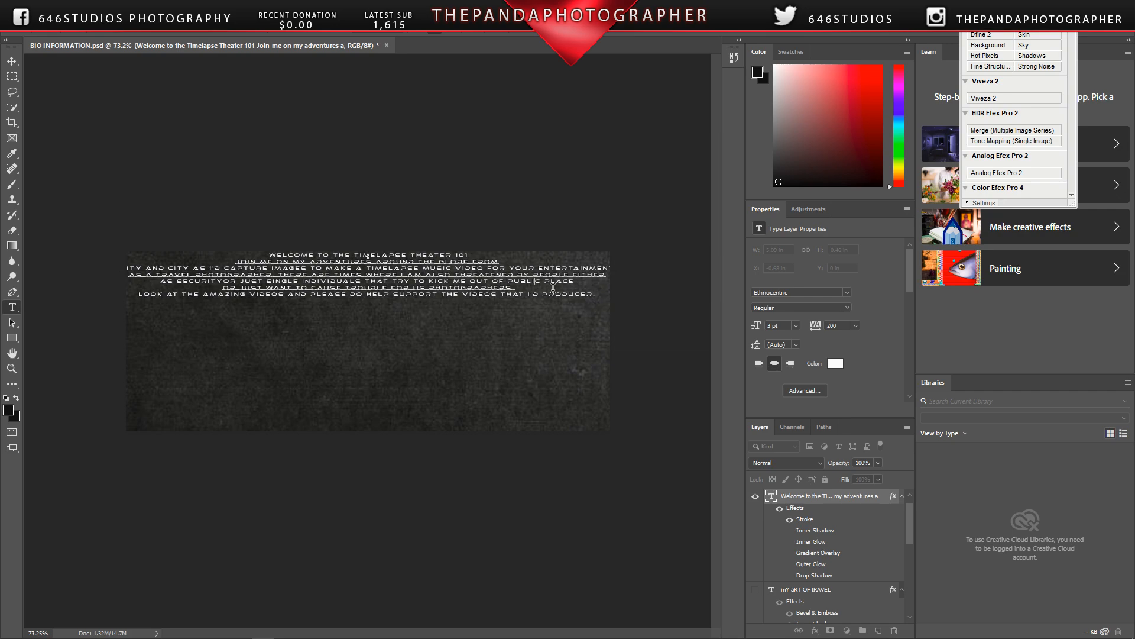
pyautogui.moveTo(463, 304); pyautogui.dragTo(463, 362)
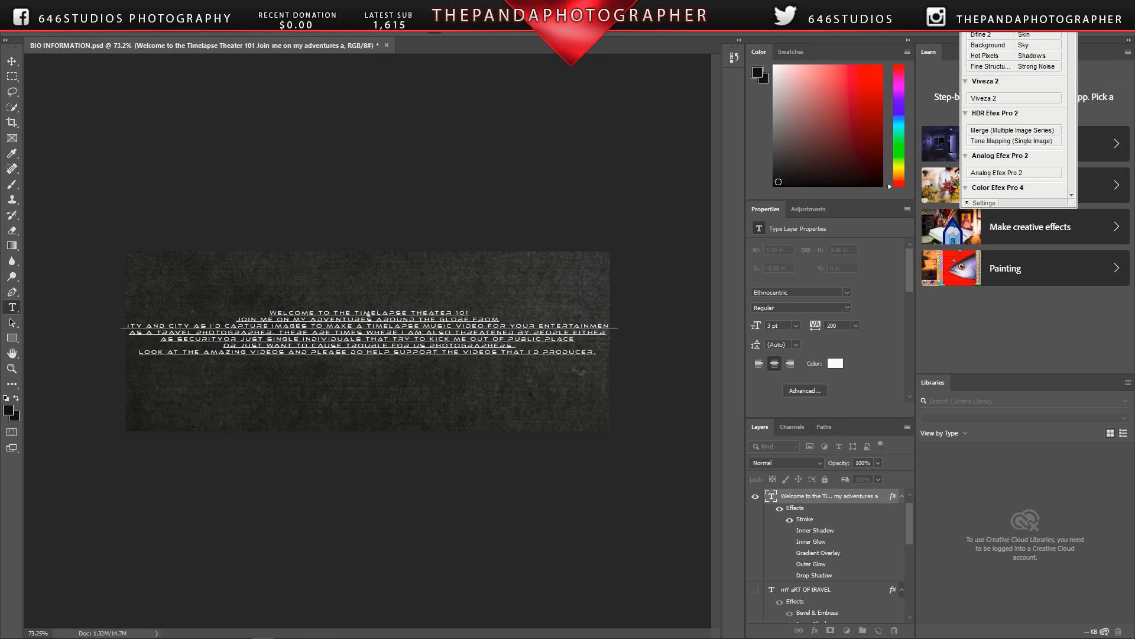
# Step: Copy the whole resized introduction text from the text layer
pyautogui.tripleClick(450, 327)
pyautogui.hotkey('ctrl', 'a')
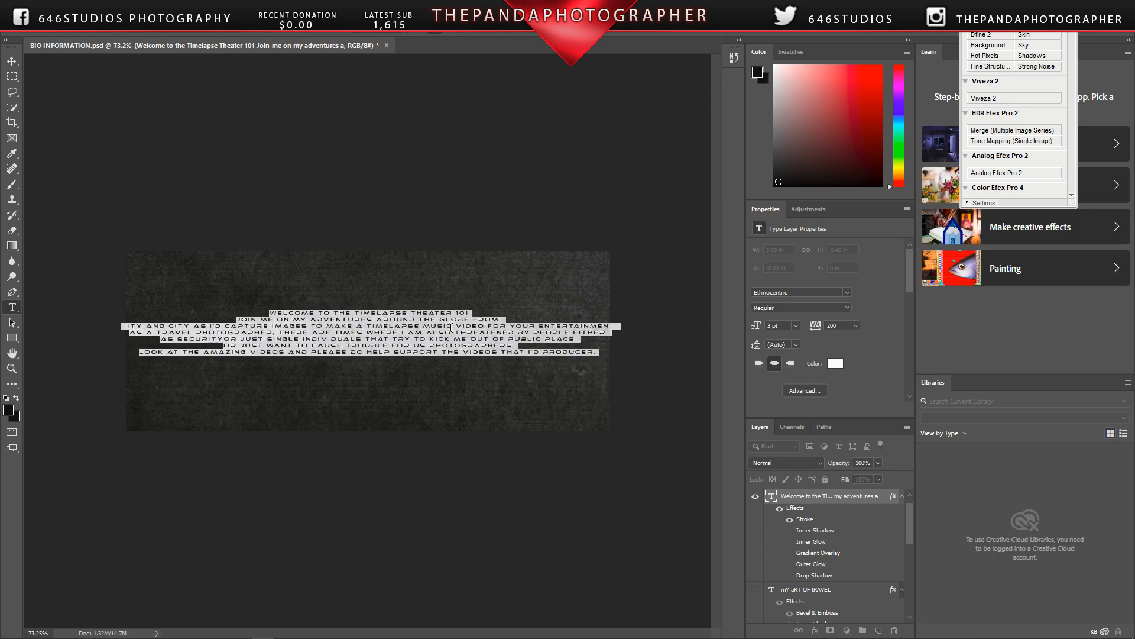
pyautogui.rightClick(450, 327)
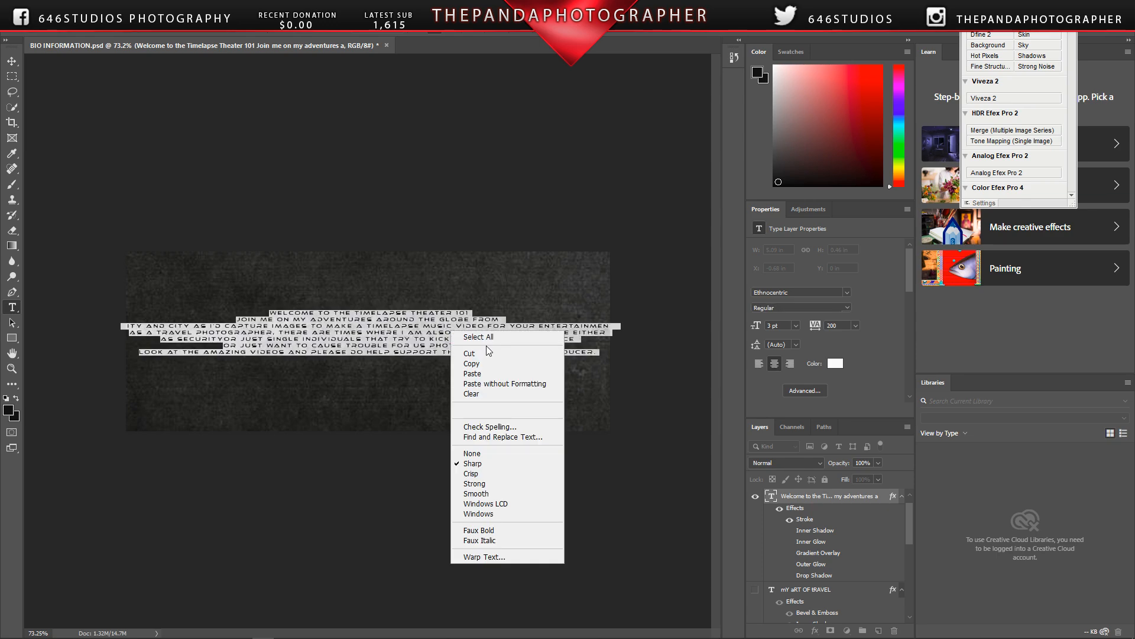
pyautogui.click(488, 364)
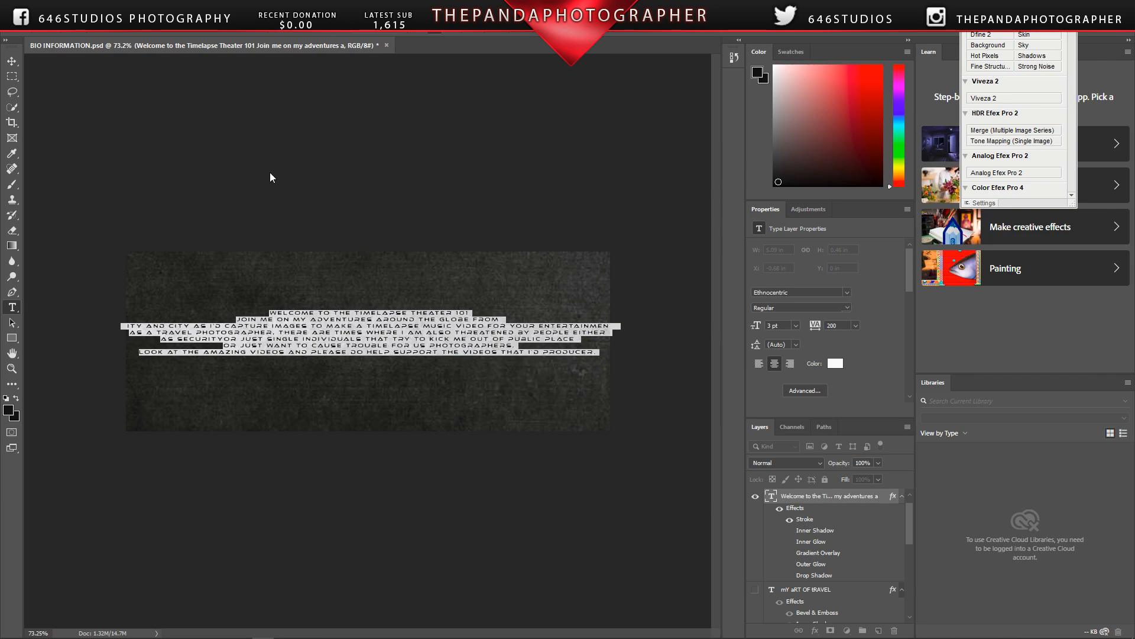
# Step: Cancel the text edit and close BIO INFORMATION.psd without saving the changes
pyautogui.press('Escape')
pyautogui.click(385, 45)
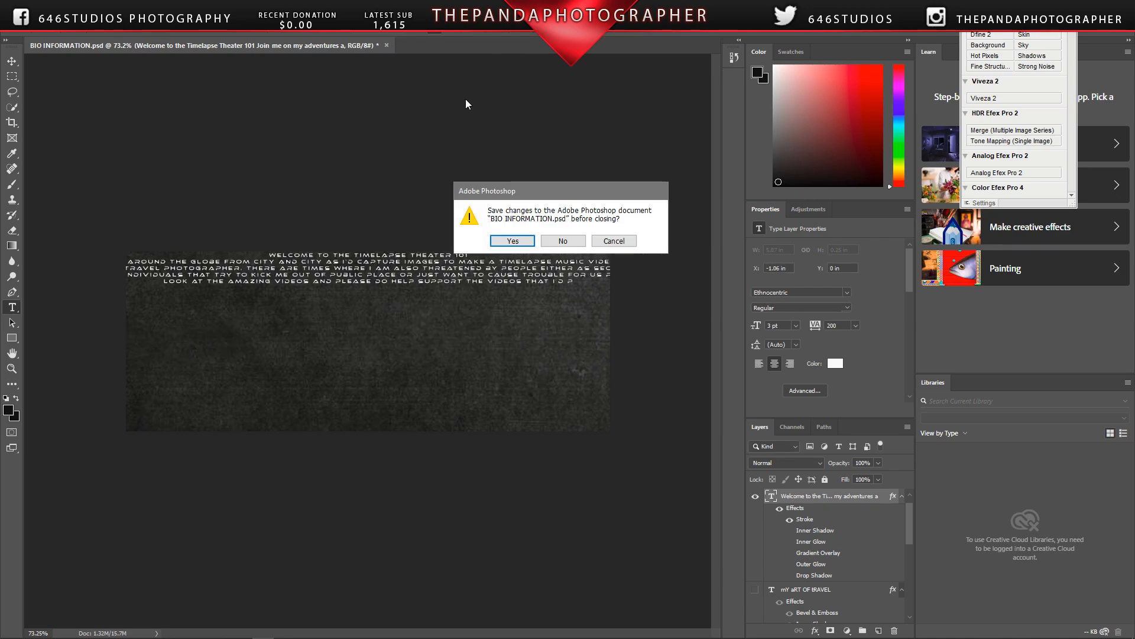
pyautogui.click(554, 243)
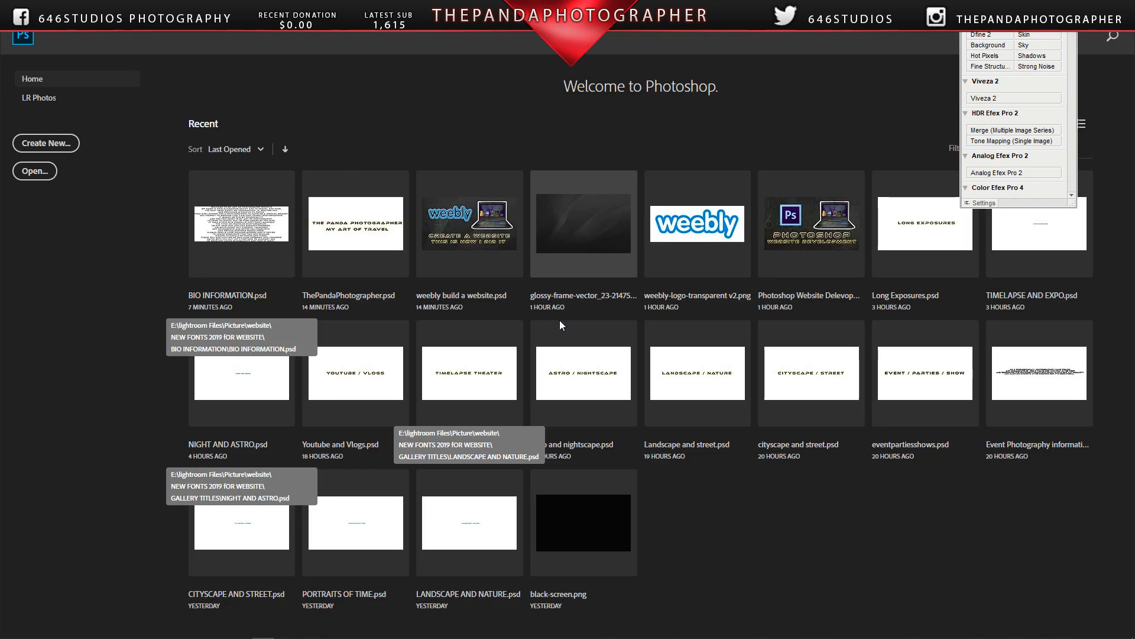
# Step: Open the recent file Event Photography information.psd and show its dark textured background, Layer 4
pyautogui.click(1034, 372)
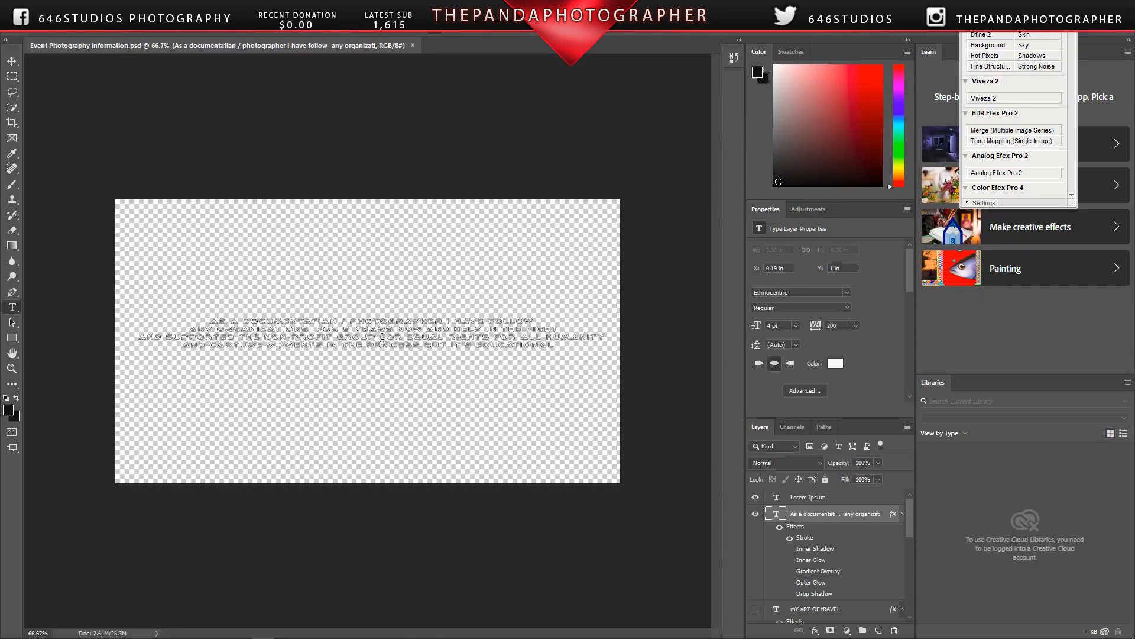
pyautogui.scroll(-3, 847, 555)
pyautogui.scroll(-5, 847, 554)
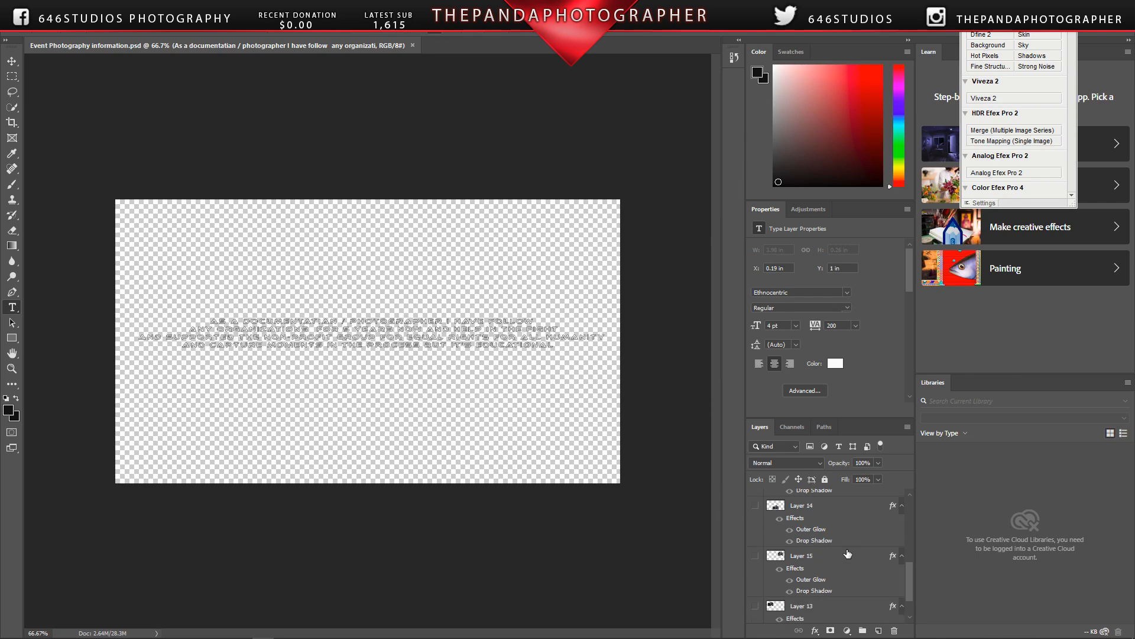
pyautogui.click(755, 614)
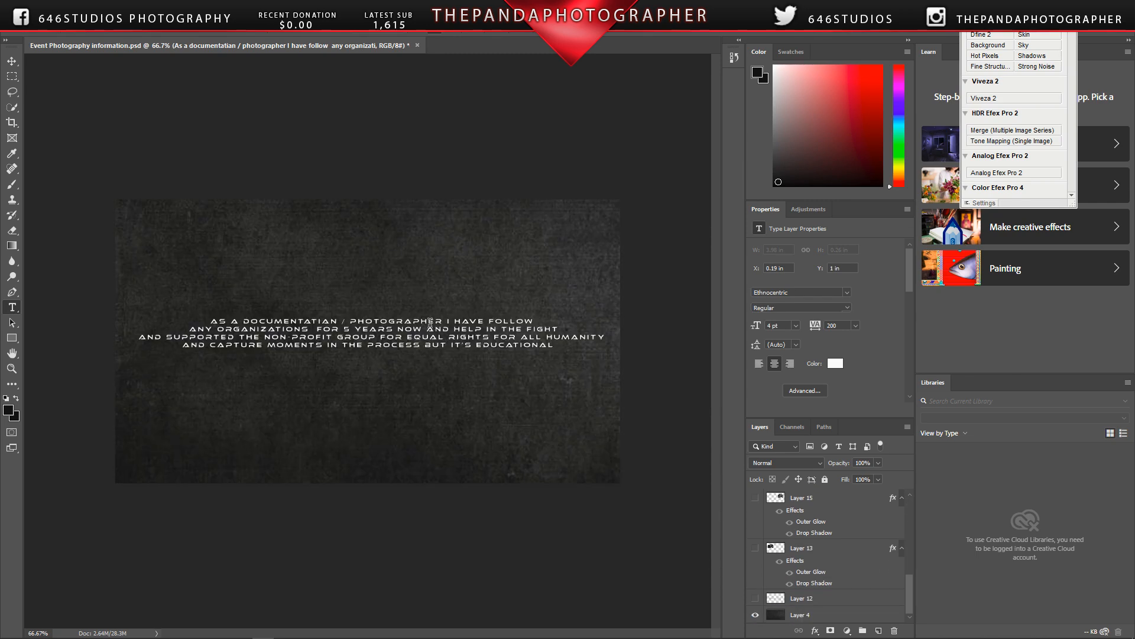
# Step: Replace all the text in the documentation photographer text layer with the copied Timelapse Theater introduction
pyautogui.click(385, 323)
pyautogui.tripleClick(385, 323)
pyautogui.hotkey('ctrl', 'a')
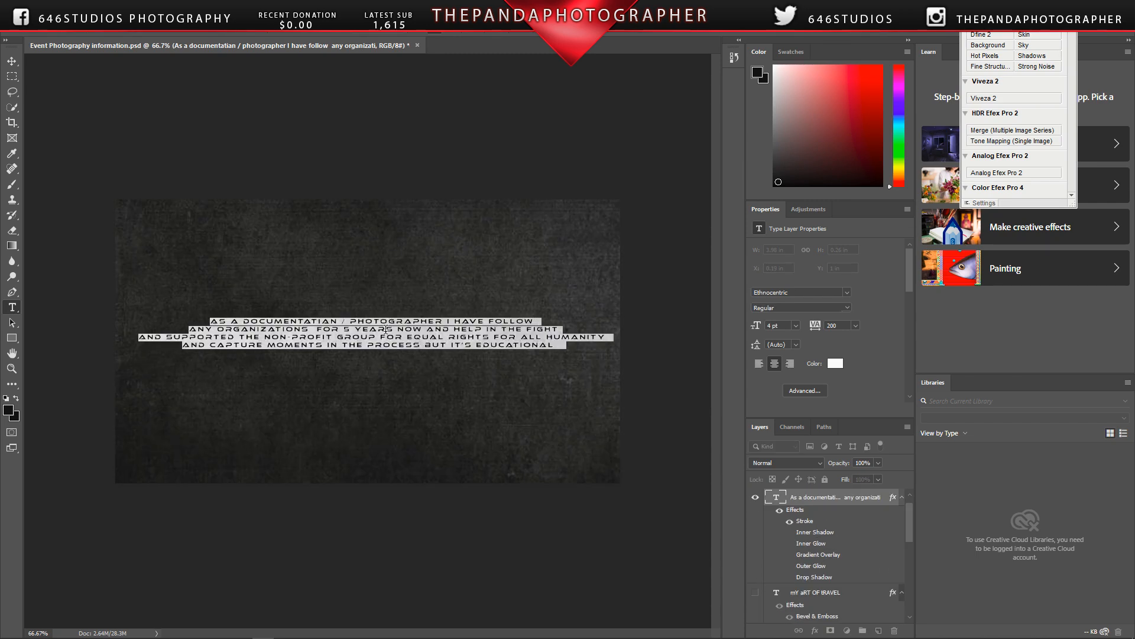
pyautogui.hotkey('ctrl', 'v')
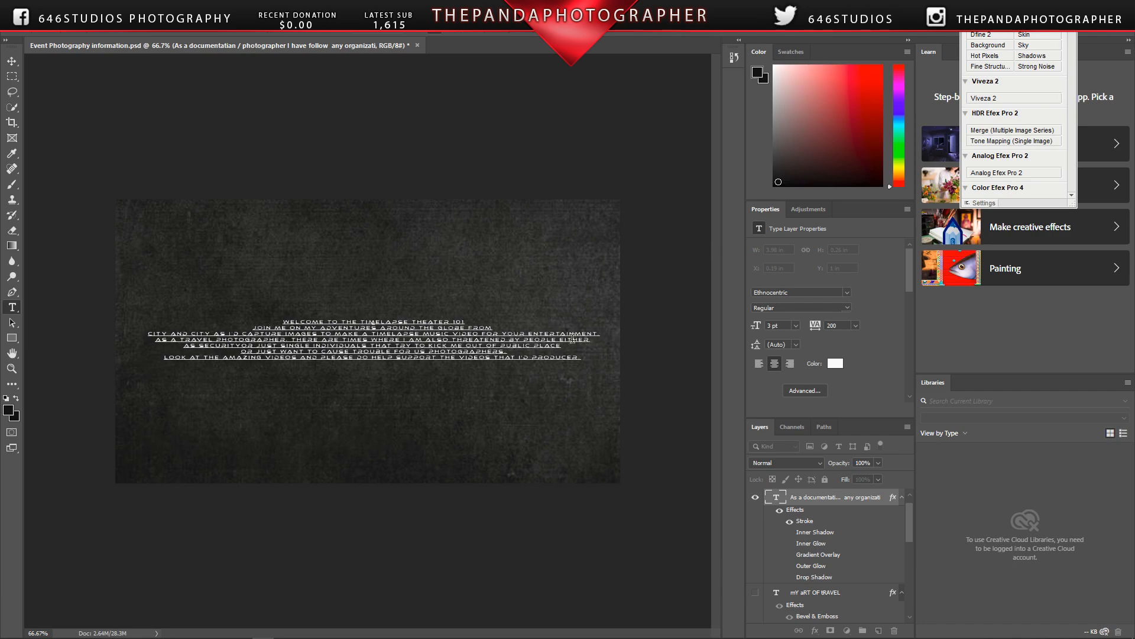
# Step: Try the whole introduction at 3.5 pt, set it back to 3 pt and commit the text
pyautogui.moveTo(582, 357); pyautogui.dragTo(282, 319)
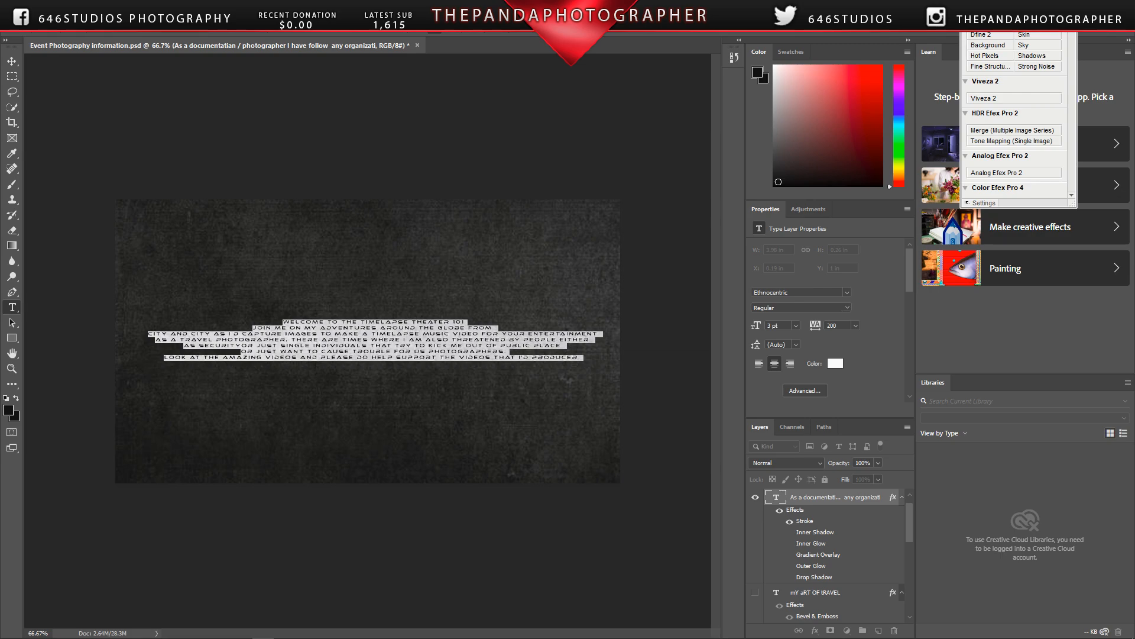
pyautogui.press('Return')
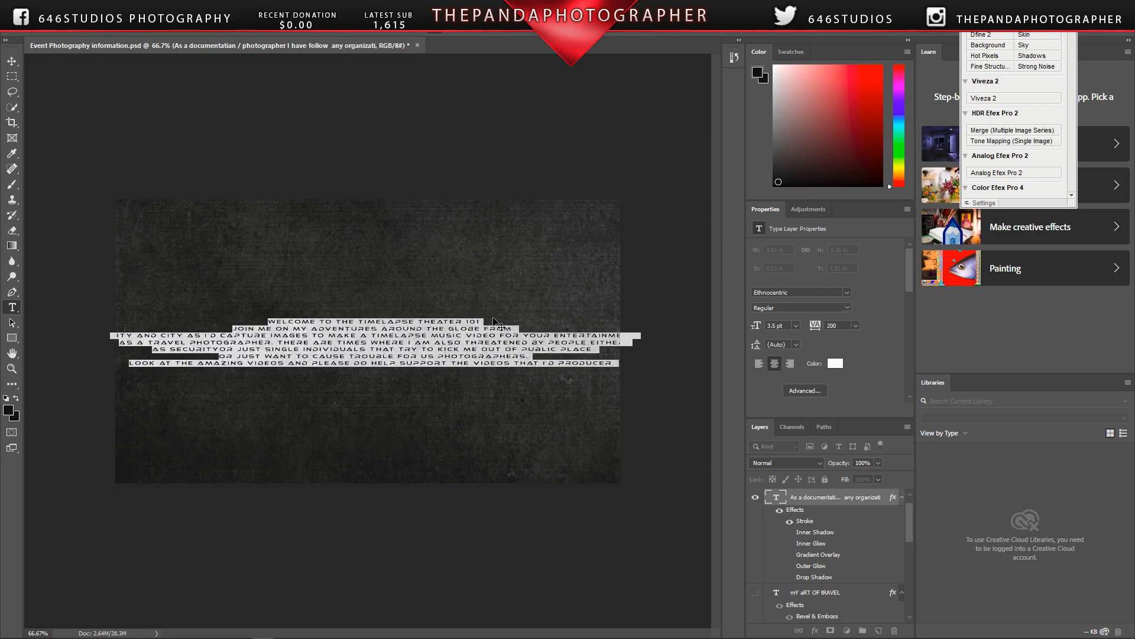
pyautogui.click(512, 335)
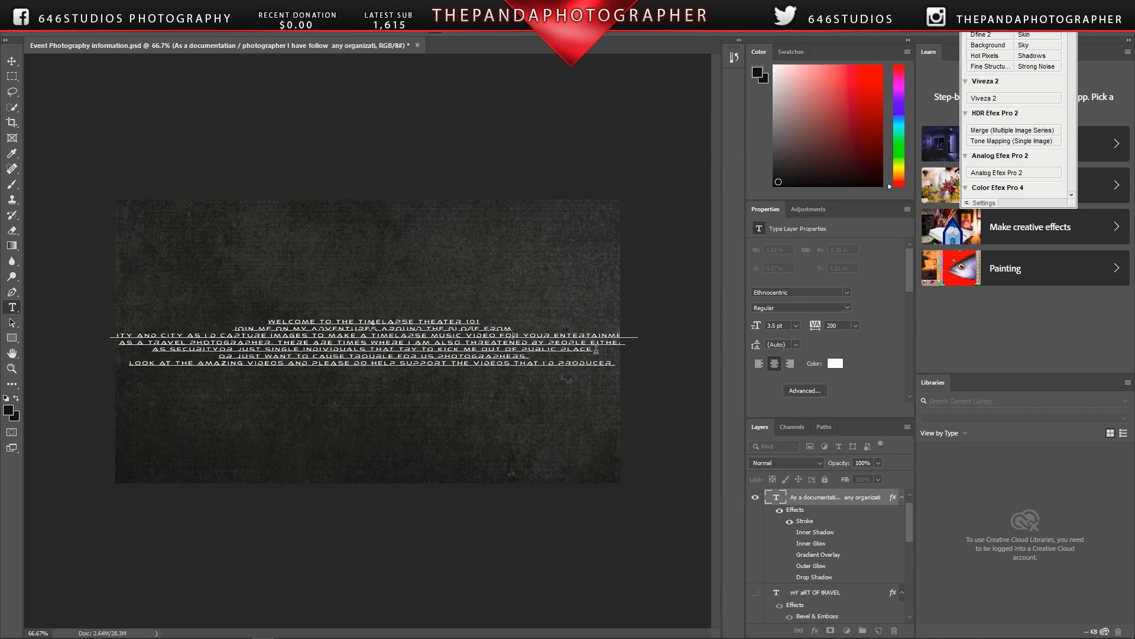
pyautogui.moveTo(562, 356); pyautogui.dragTo(293, 295)
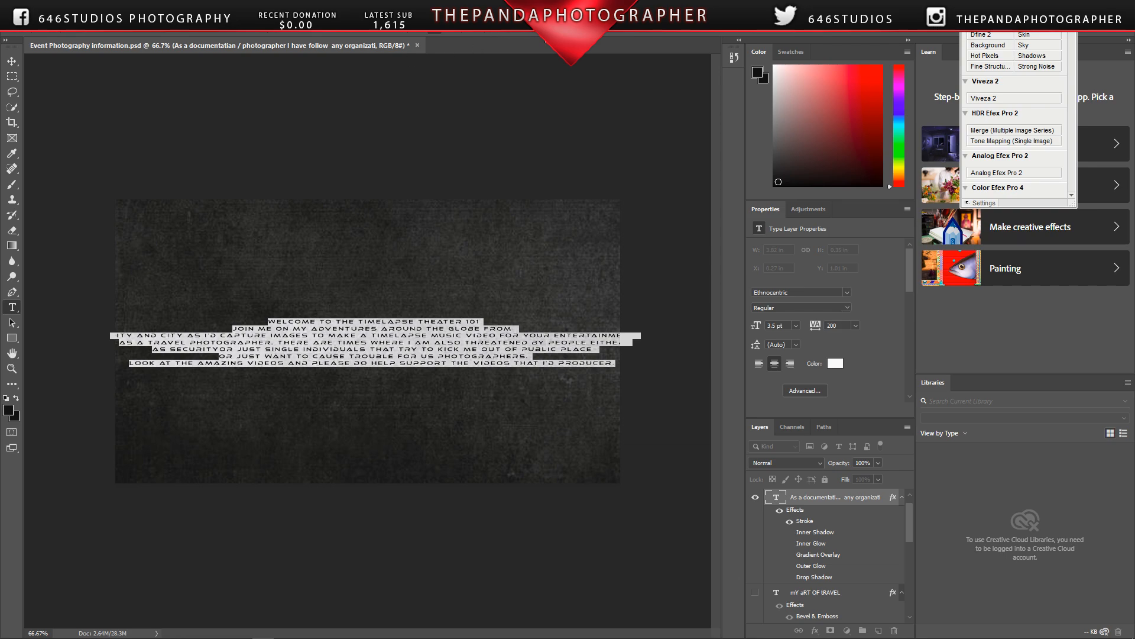
pyautogui.hotkey('ctrl', 'Return')
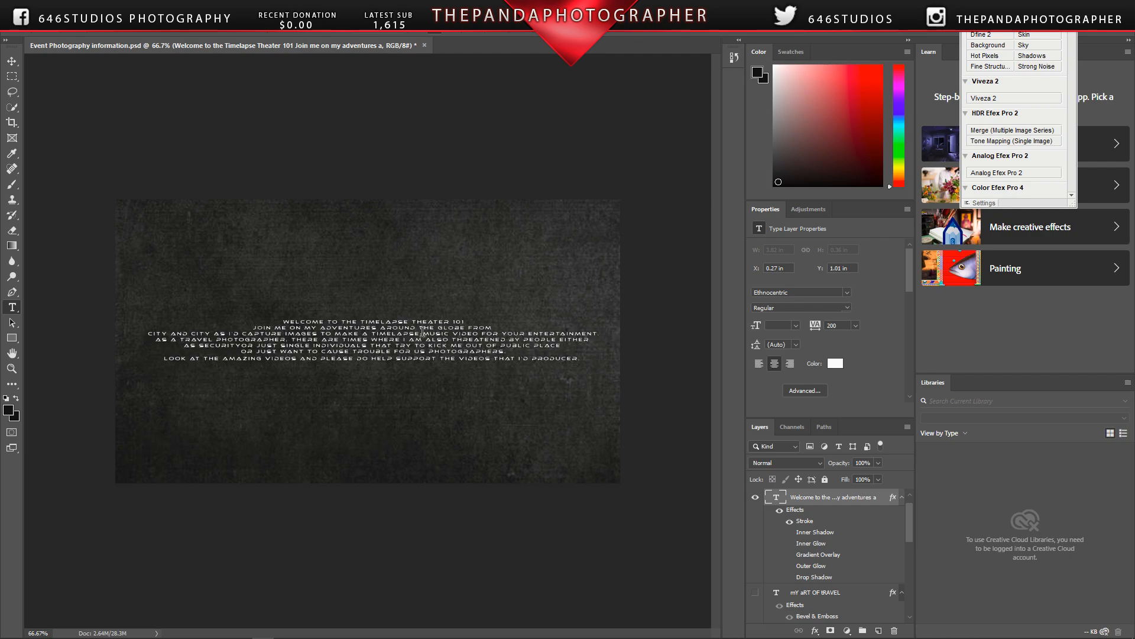
# Step: Break the introduction's lines before "timelapse music video", before "where I am also threatened" and after "single individuals t"
pyautogui.click(373, 330)
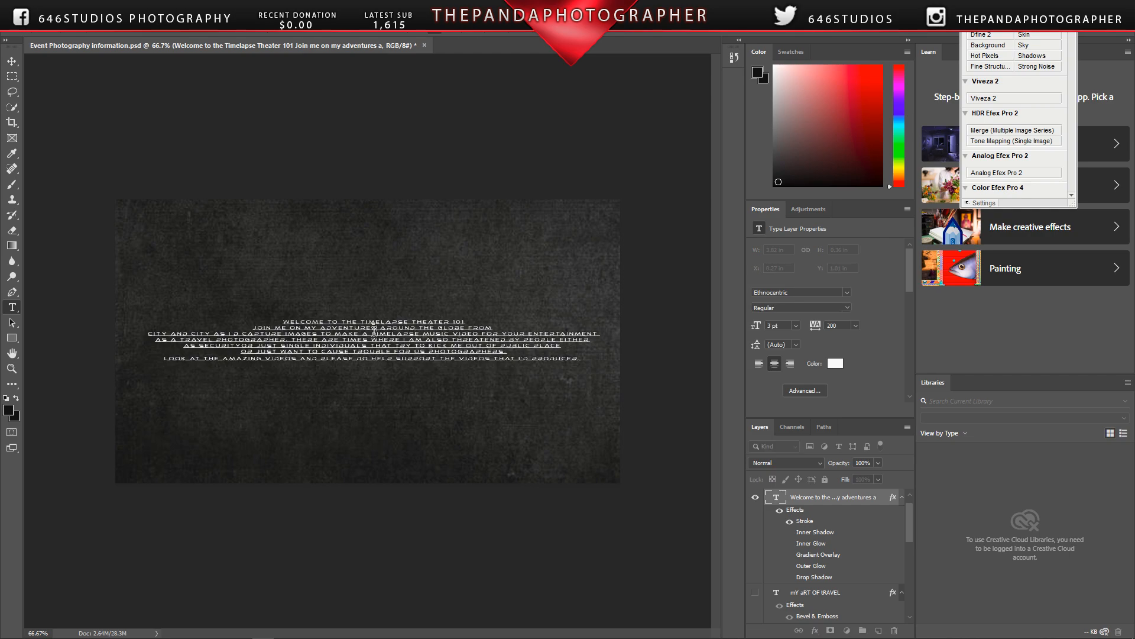
pyautogui.press('Return')
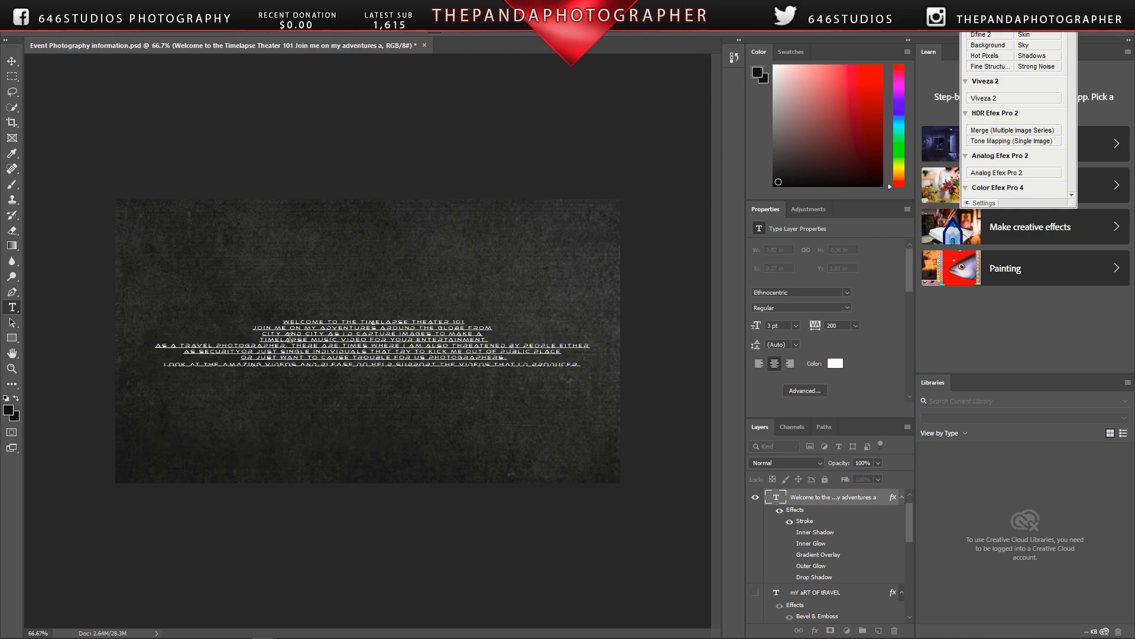
pyautogui.click(373, 346)
pyautogui.press('Return')
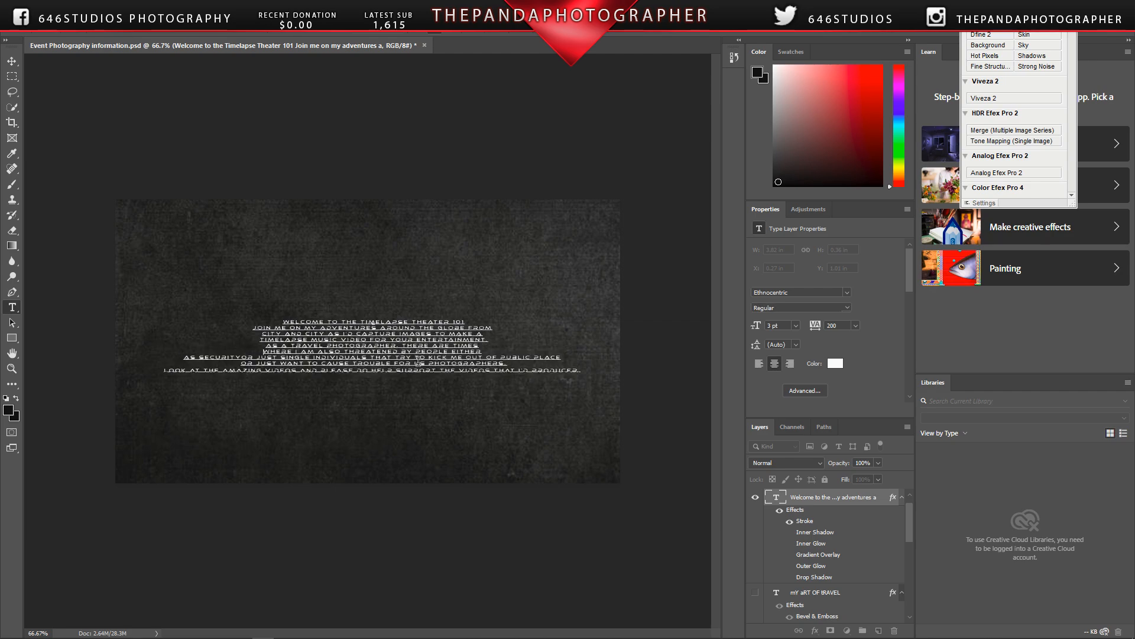
pyautogui.click(374, 357)
pyautogui.press('Return')
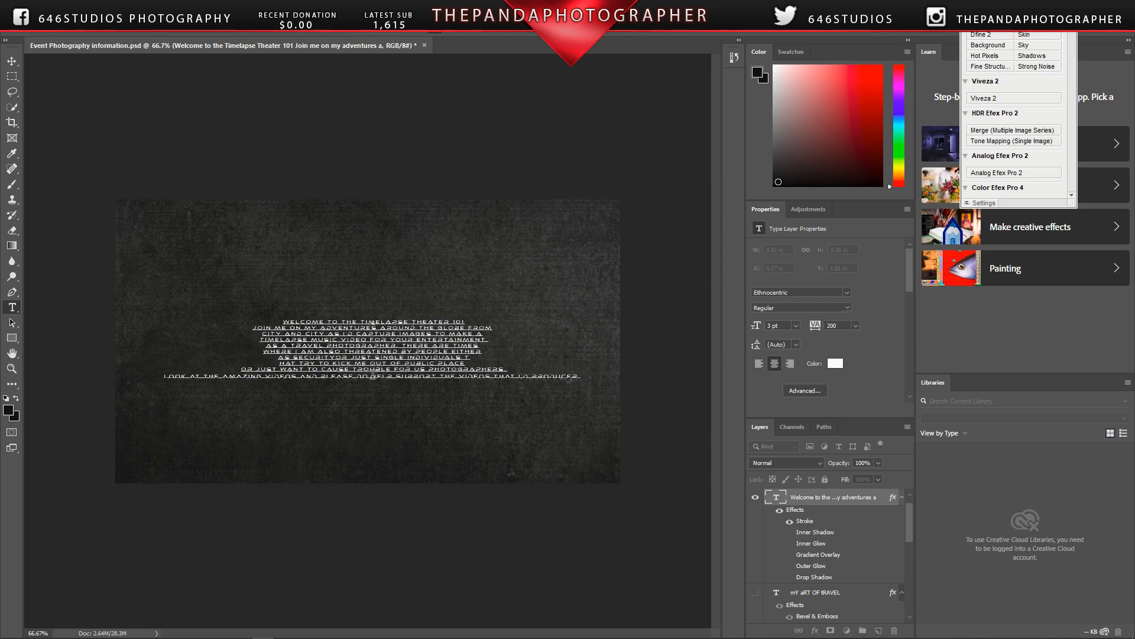
# Step: Break the introduction's last line after "amazing videos and" and after "please do help support", and commit the text
pyautogui.click(220, 15)
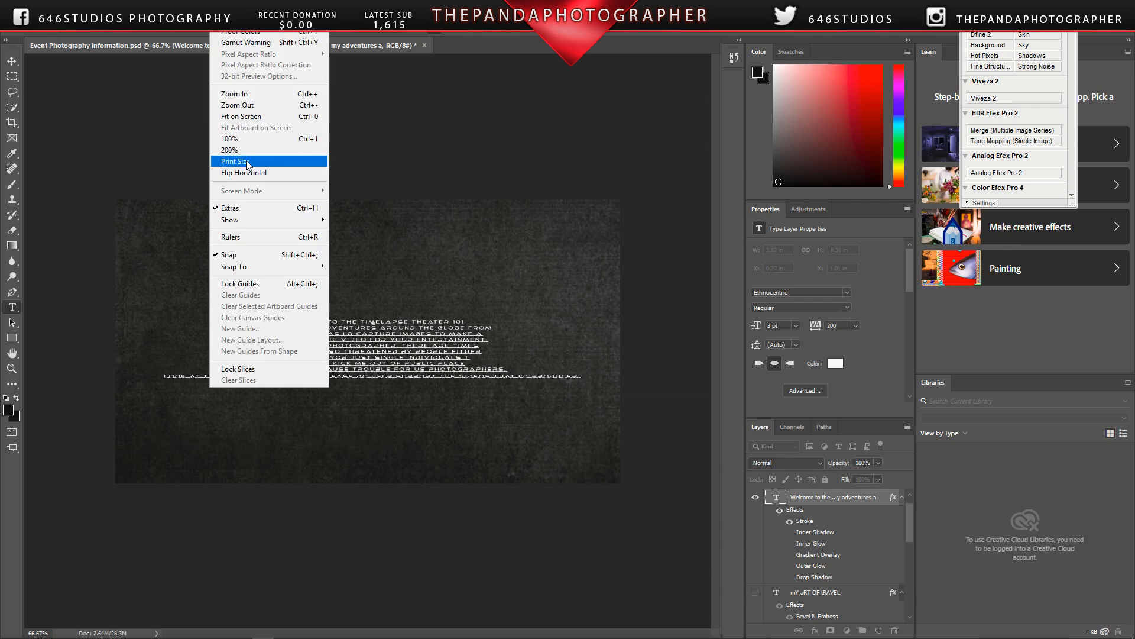
pyautogui.click(266, 134)
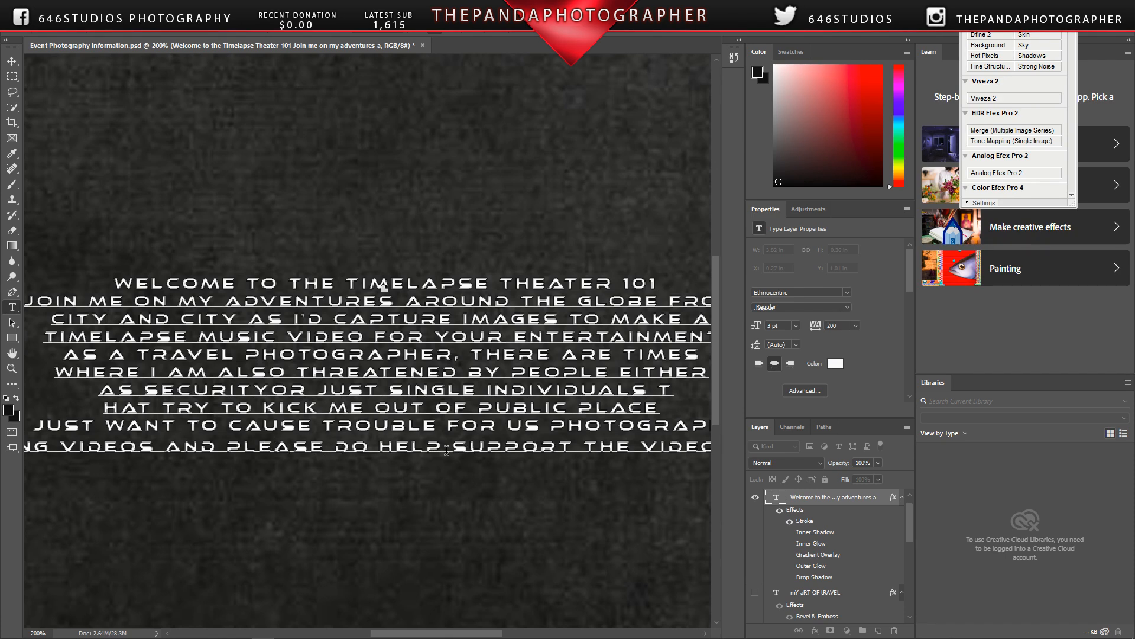
pyautogui.click(228, 446)
pyautogui.press('Return')
pyautogui.click(354, 464)
pyautogui.press('Return')
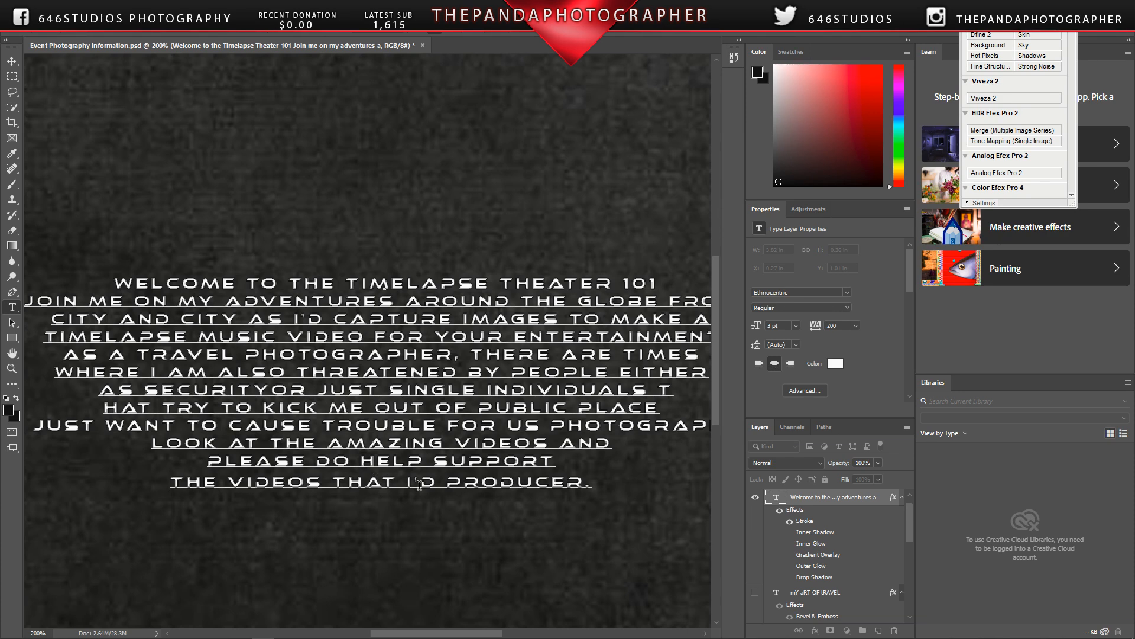
pyautogui.hotkey('ctrl', 'Return')
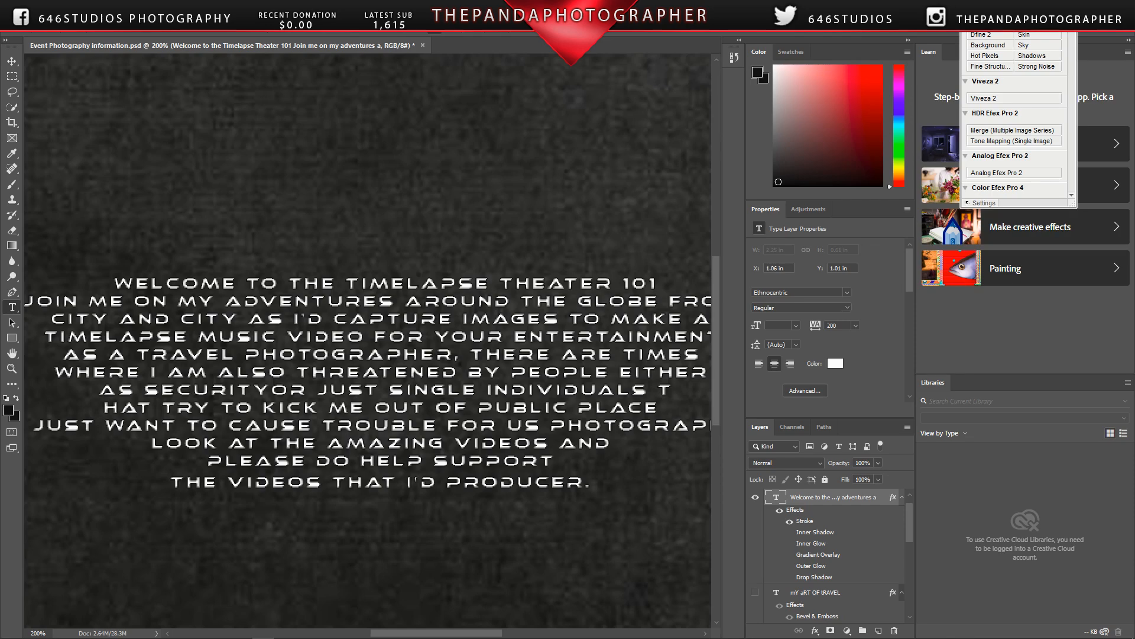
# Step: Examine the re-wrapped introduction up close and with the whole canvas fitted on screen
pyautogui.click(220, 26)
pyautogui.click(244, 94)
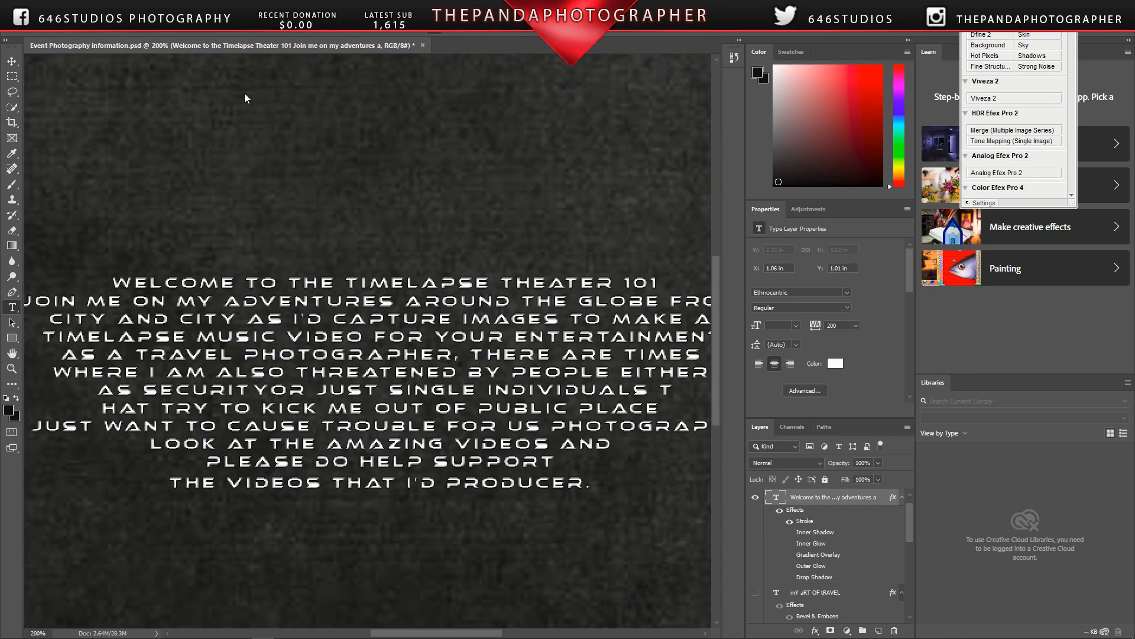
pyautogui.click(220, 26)
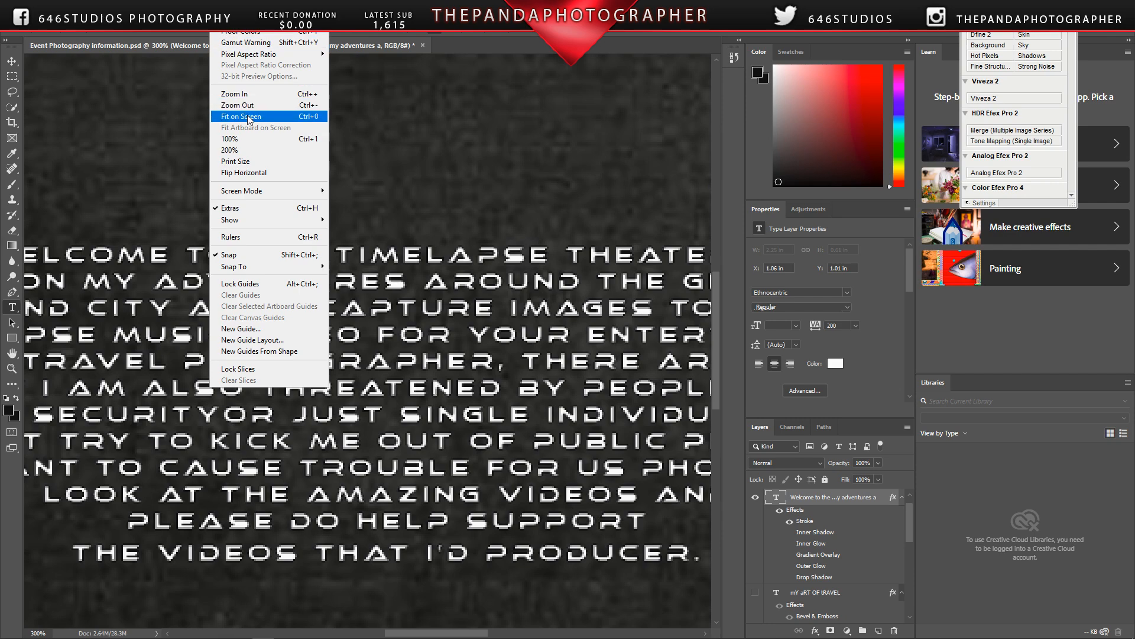
pyautogui.click(251, 116)
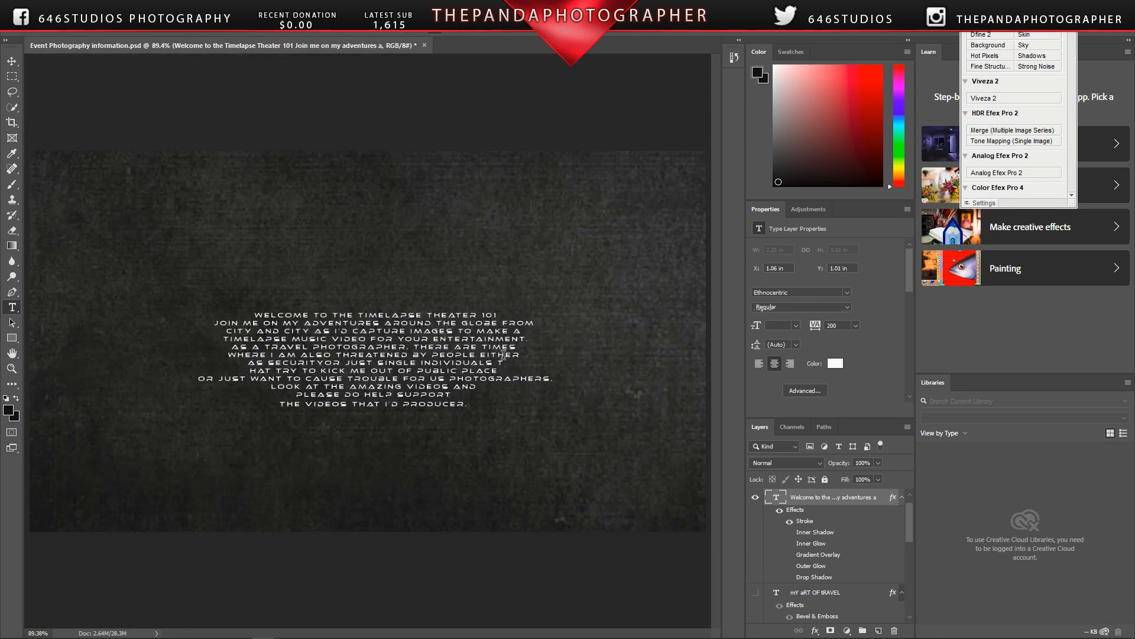
pyautogui.click(220, 26)
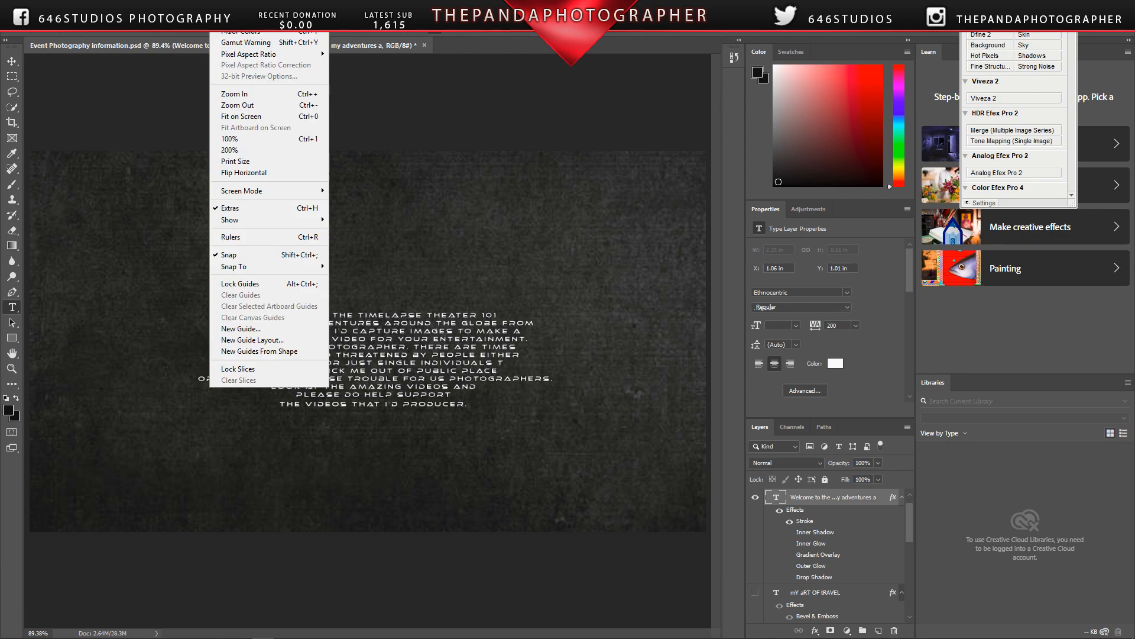
pyautogui.click(268, 117)
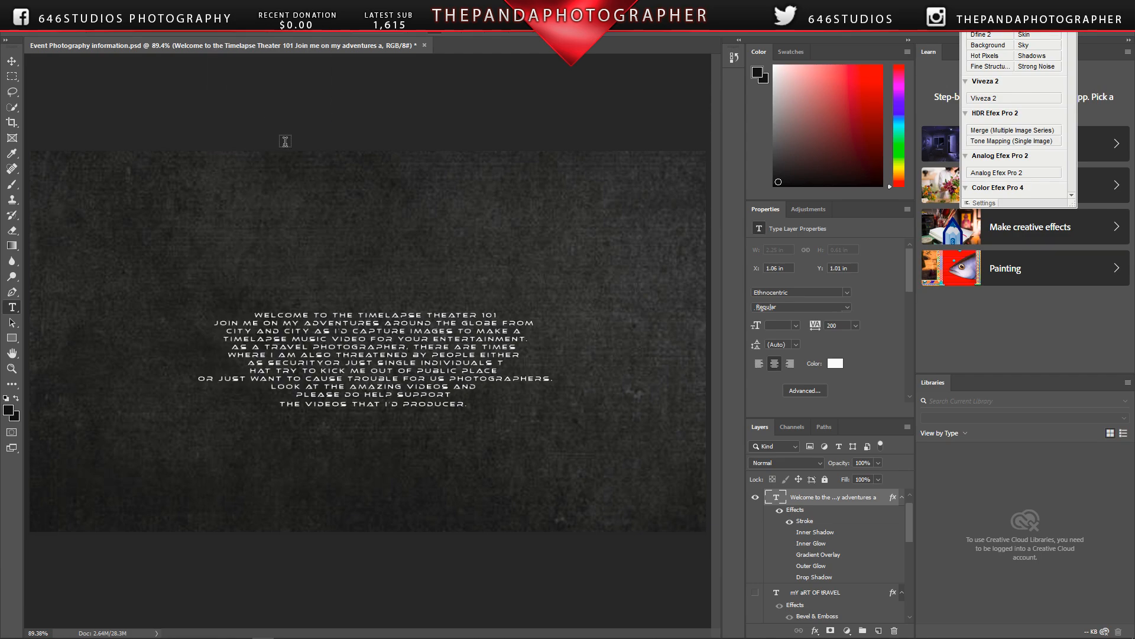
pyautogui.click(220, 26)
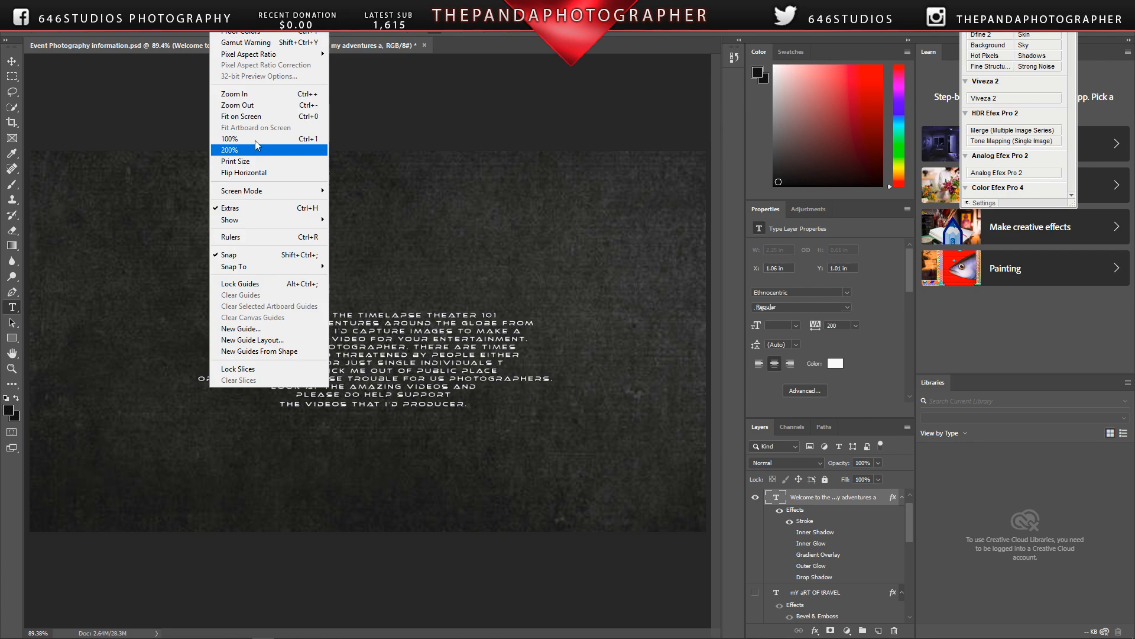
pyautogui.click(252, 116)
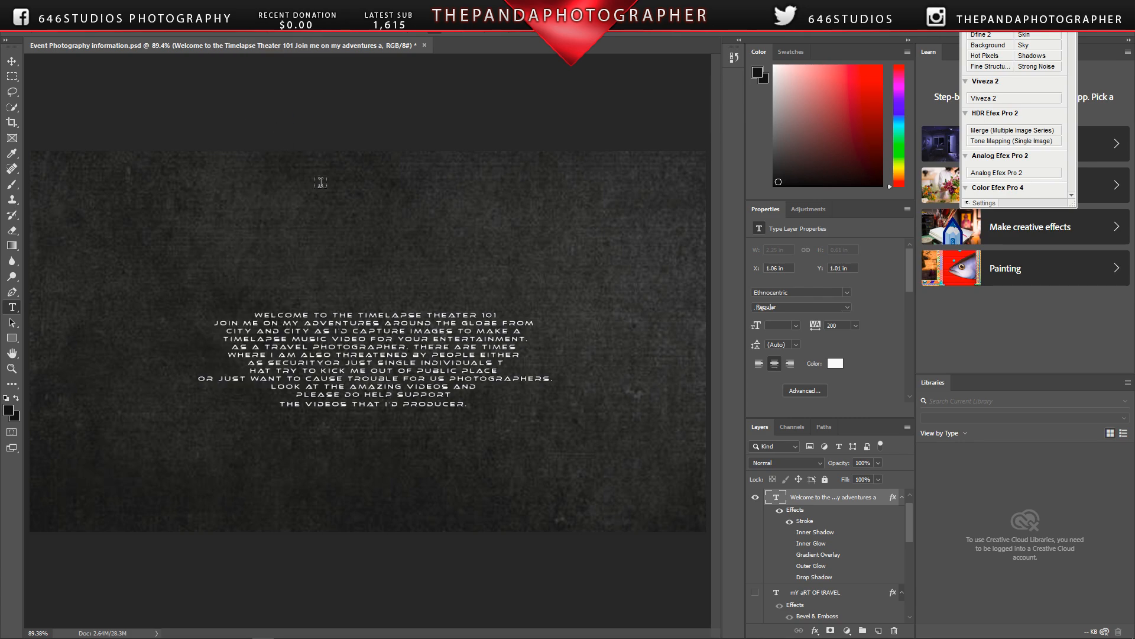
# Step: Set the font size of the whole introduction to 4 pt
pyautogui.moveTo(465, 405); pyautogui.dragTo(255, 314)
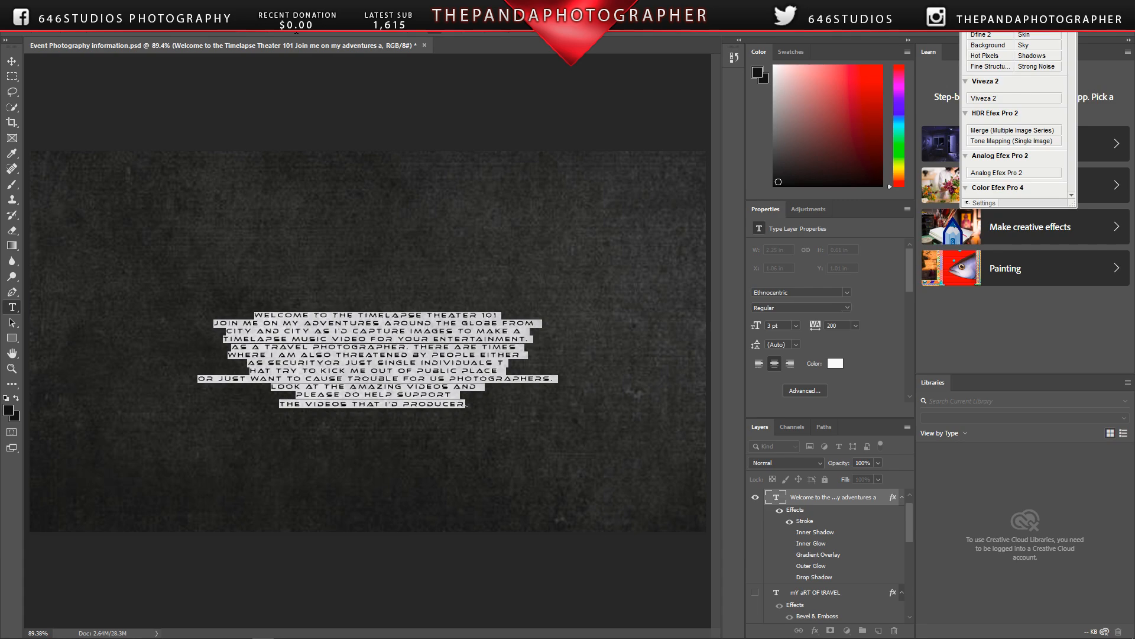
pyautogui.hotkey('ctrl', 'shift', '.')
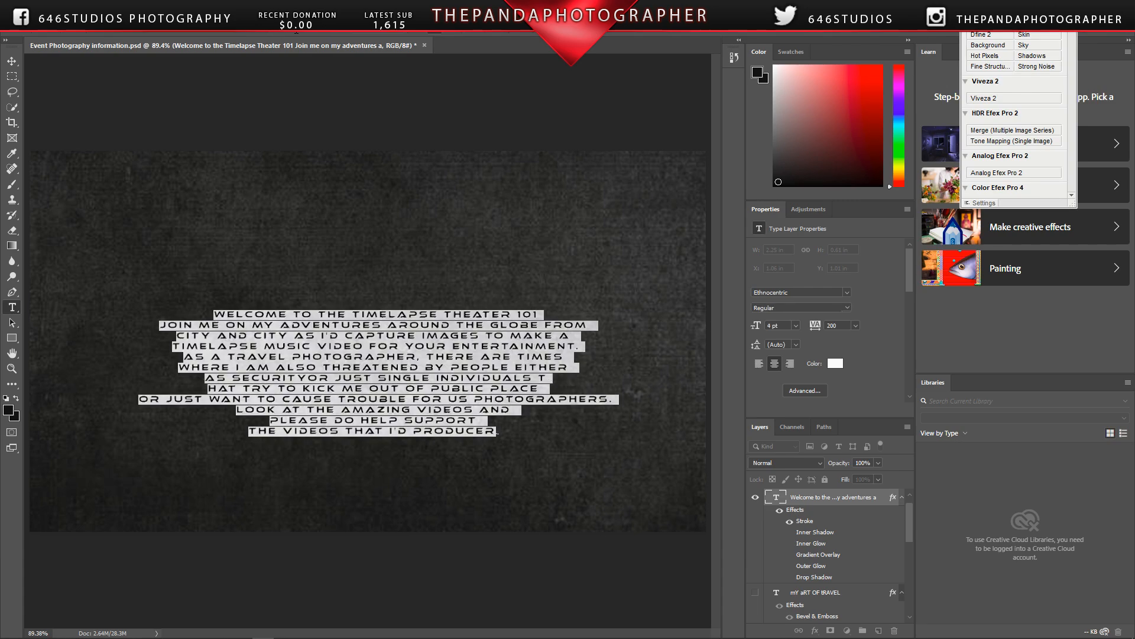
pyautogui.click(443, 325)
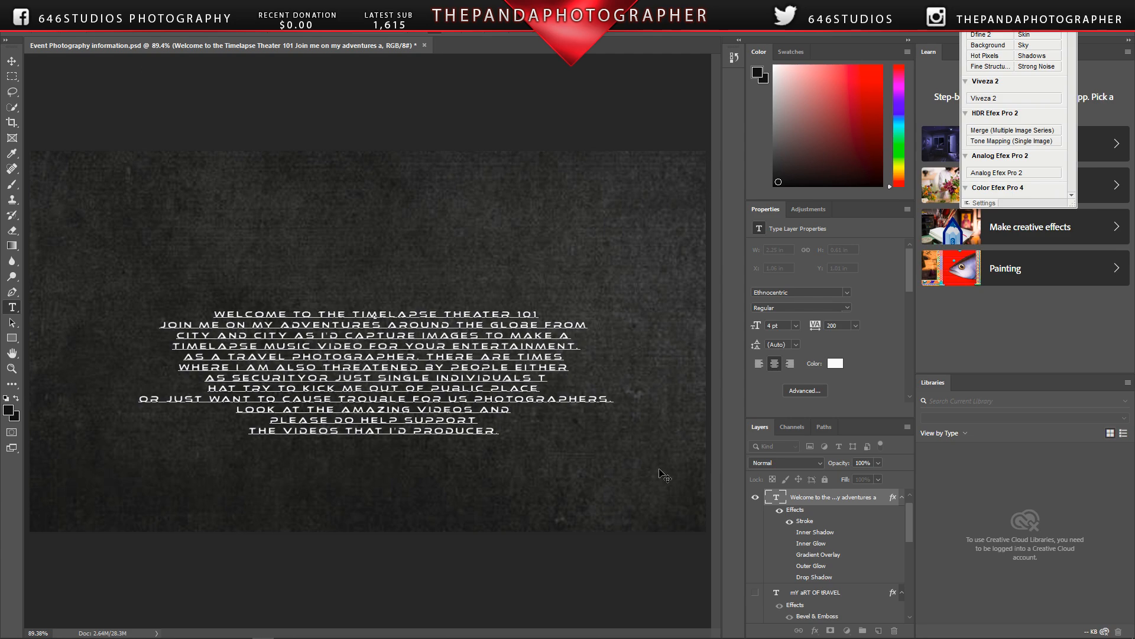
# Step: Hide the dark textured background on Layer 4
pyautogui.scroll(-8, 765, 559)
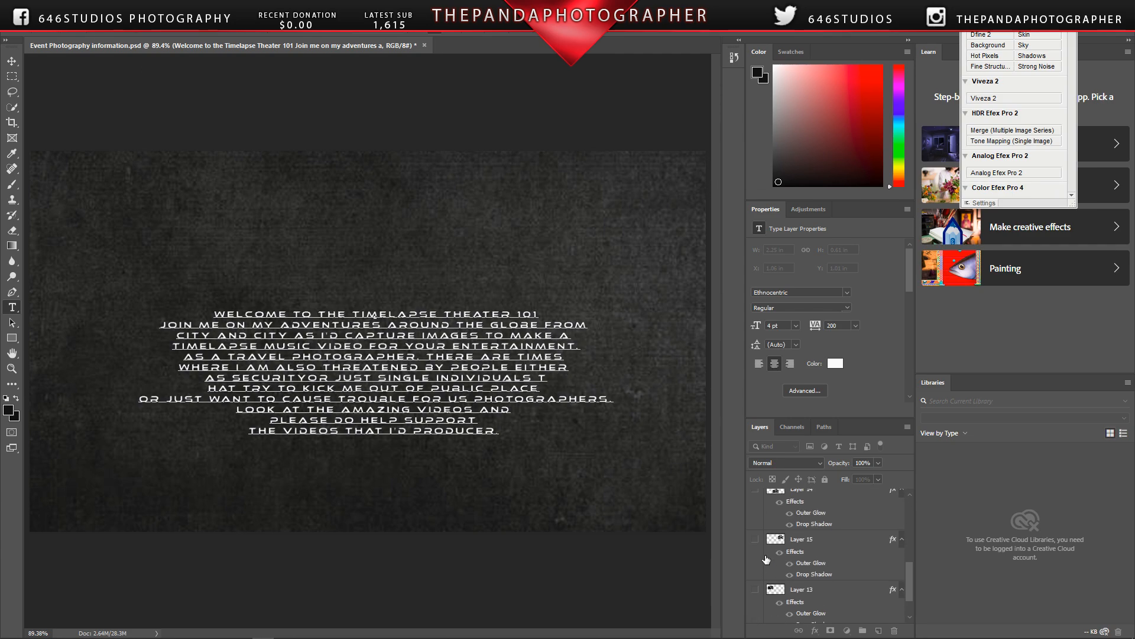
pyautogui.scroll(-2, 786, 592)
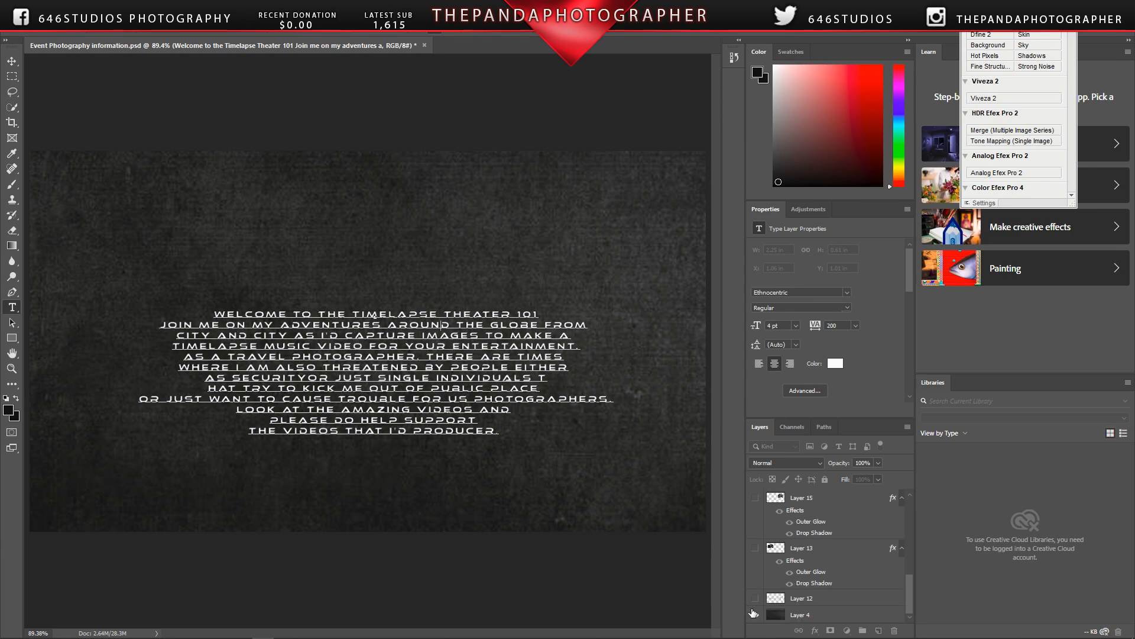
pyautogui.click(755, 614)
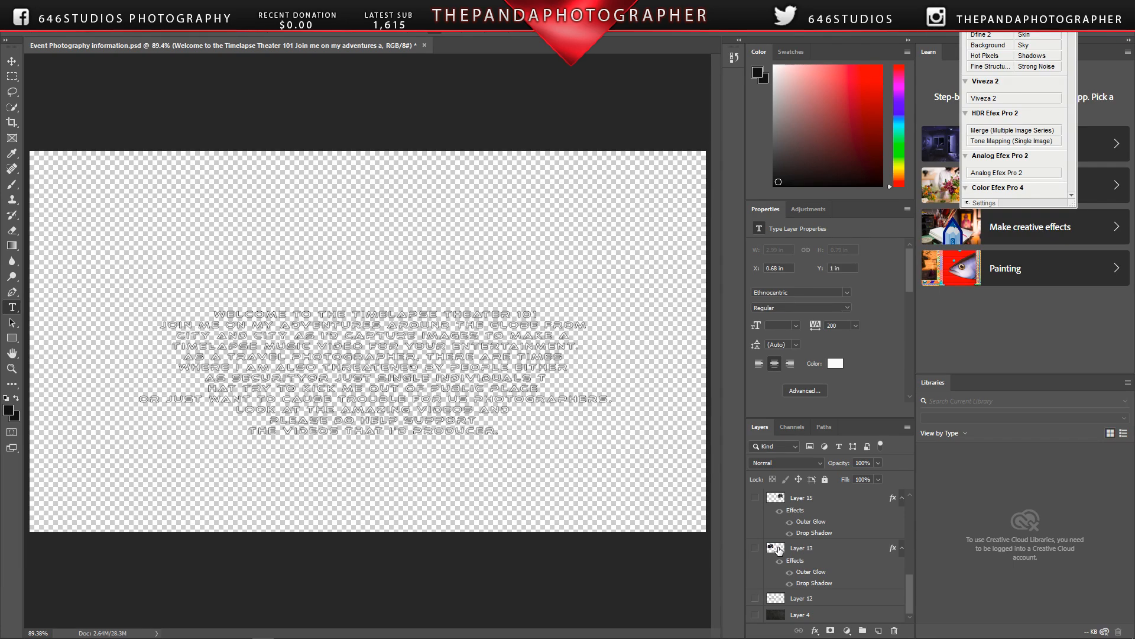
# Step: Delete the hidden Layer 13, Layer 15 and Layer 14
pyautogui.rightClick(822, 545)
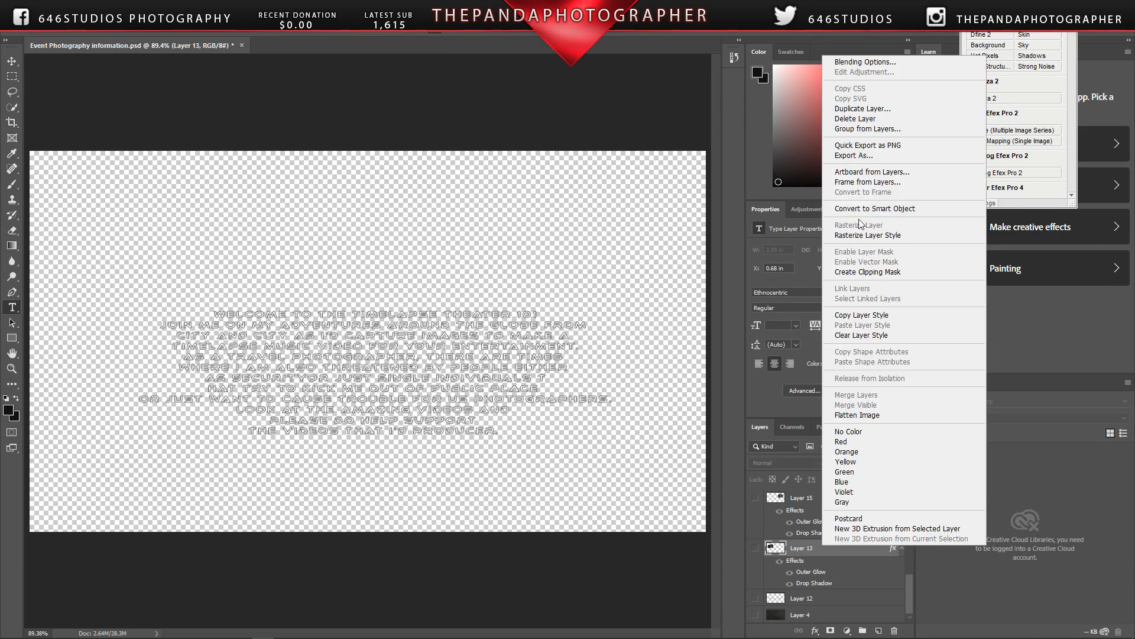
pyautogui.click(855, 118)
pyautogui.rightClick(815, 545)
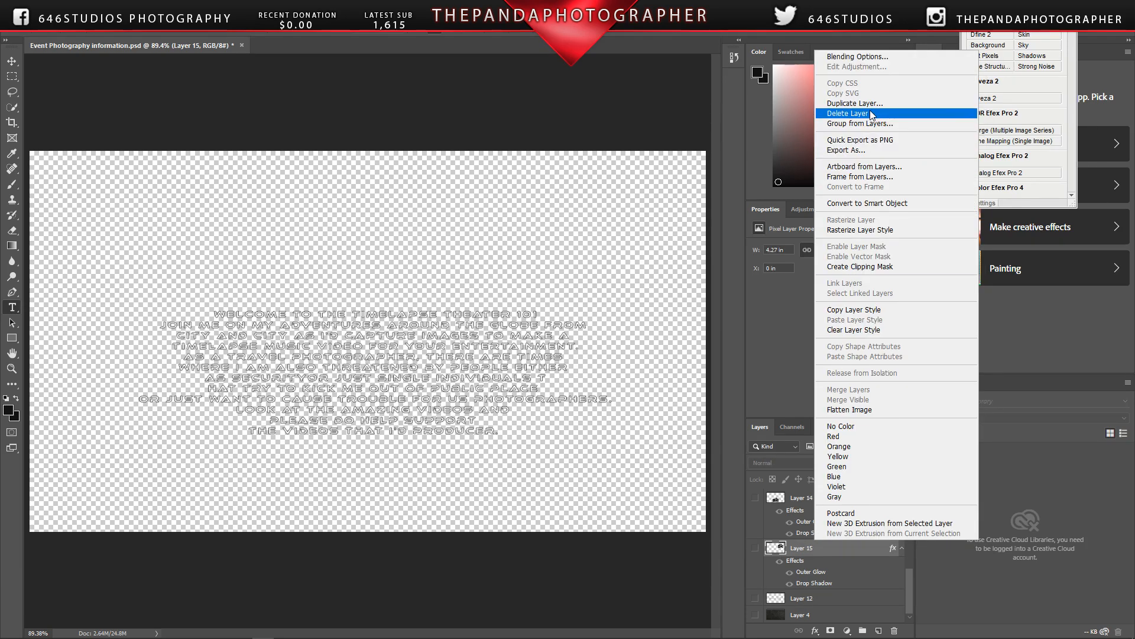
pyautogui.click(871, 114)
pyautogui.rightClick(810, 549)
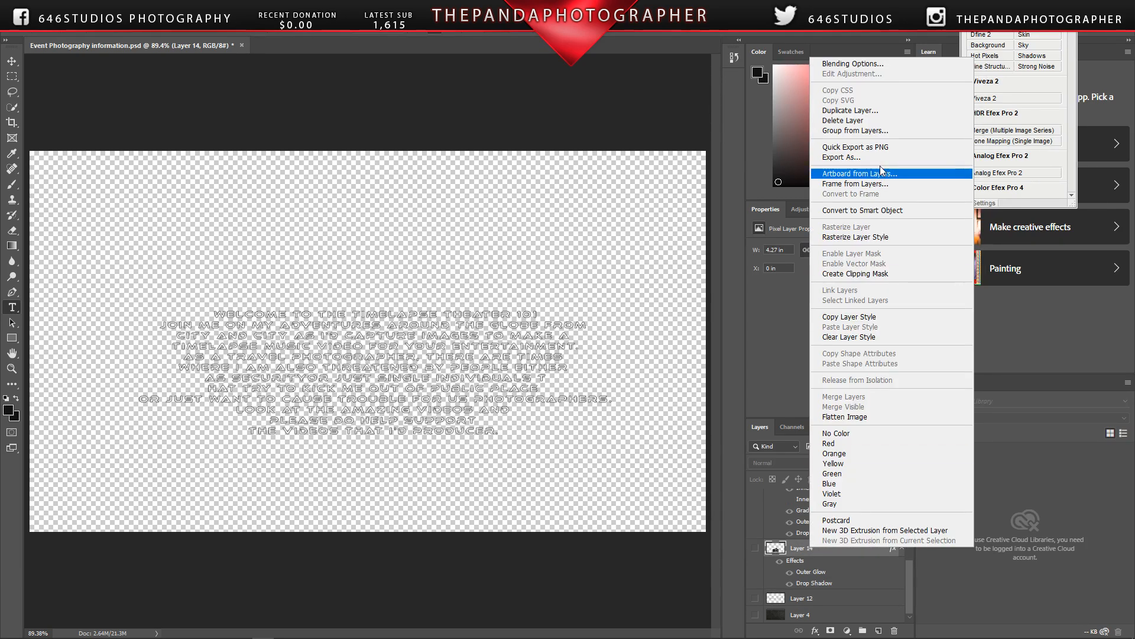
pyautogui.click(881, 121)
# Step: Move the introduction text up on the canvas to about X 0.65 in, Y 0.83 in
pyautogui.scroll(5, 851, 535)
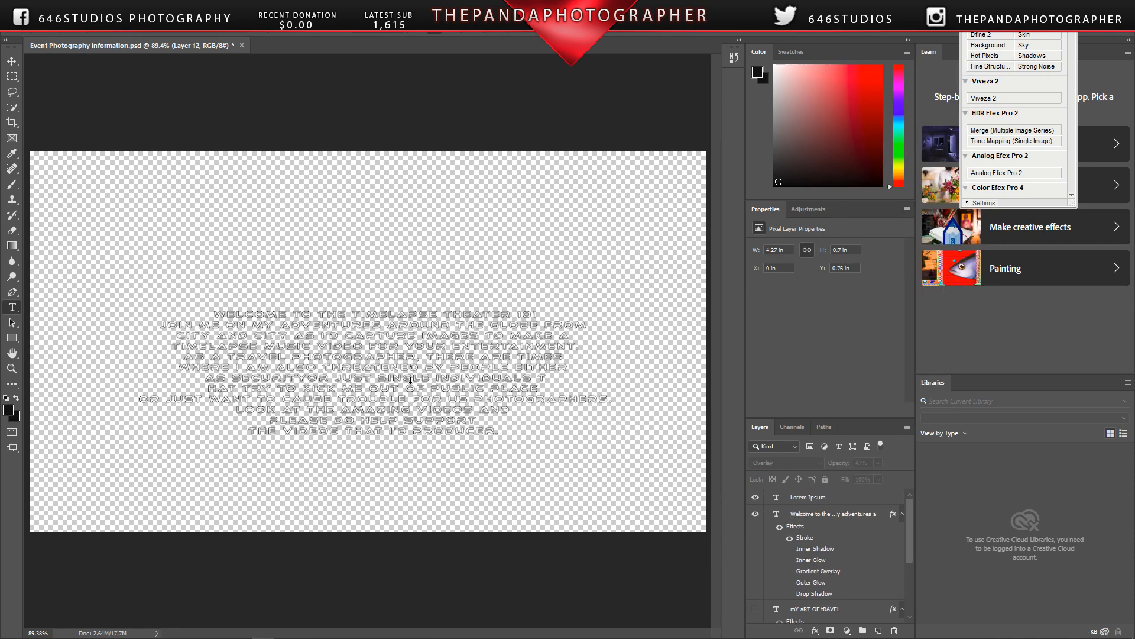
pyautogui.click(11, 61)
pyautogui.moveTo(351, 350); pyautogui.dragTo(347, 322)
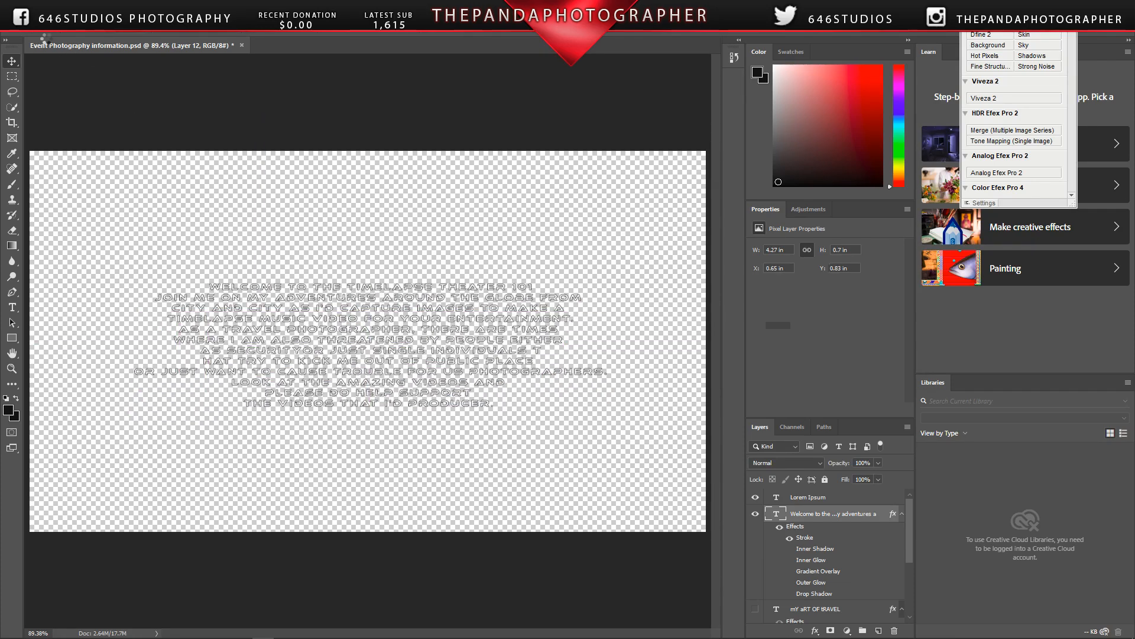
# Step: Save the document as a new Photoshop file named TIMELAPSE INFO in the BIO INFORMATION folder
pyautogui.click(30, 26)
pyautogui.click(52, 133)
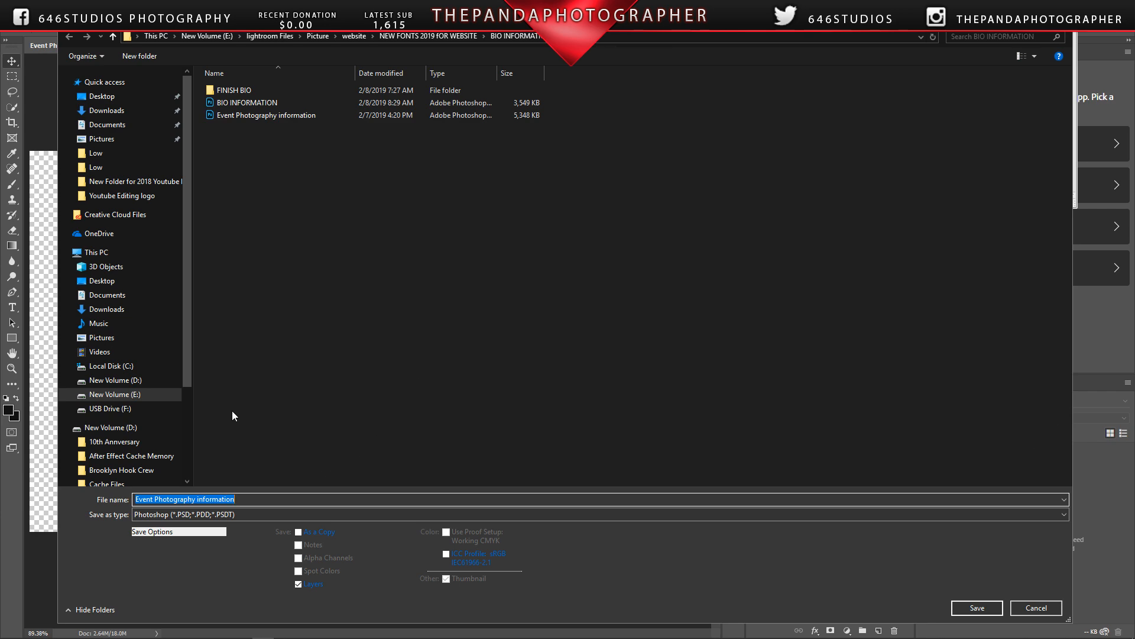
pyautogui.press('BackSpace')
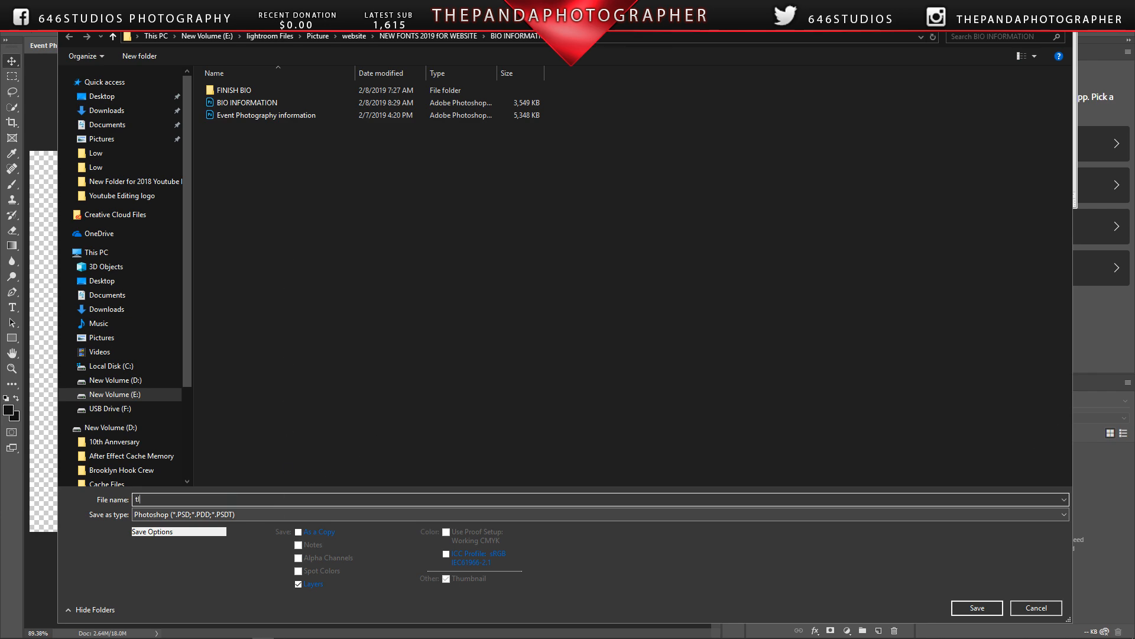
pyautogui.write('tIME')
pyautogui.press('BackSpace')
pyautogui.press('BackSpace')
pyautogui.write('TIMELAPSE INFO')
pyautogui.click(976, 607)
# Step: Trim the canvas to the edges of the introduction text
pyautogui.click(77, 24)
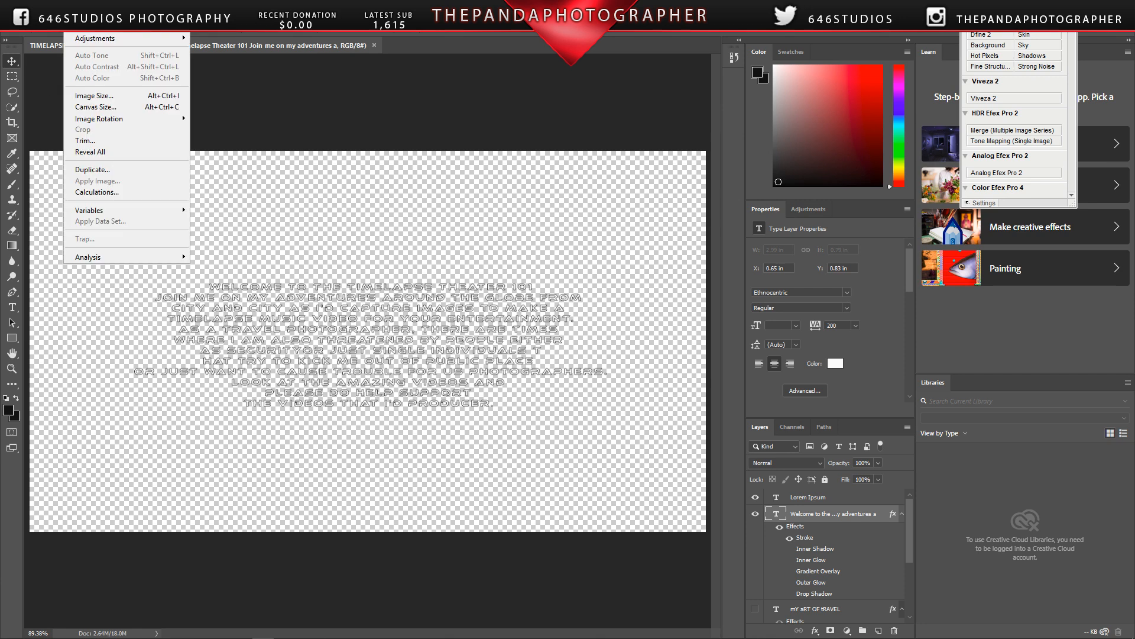
pyautogui.click(77, 142)
pyautogui.click(627, 181)
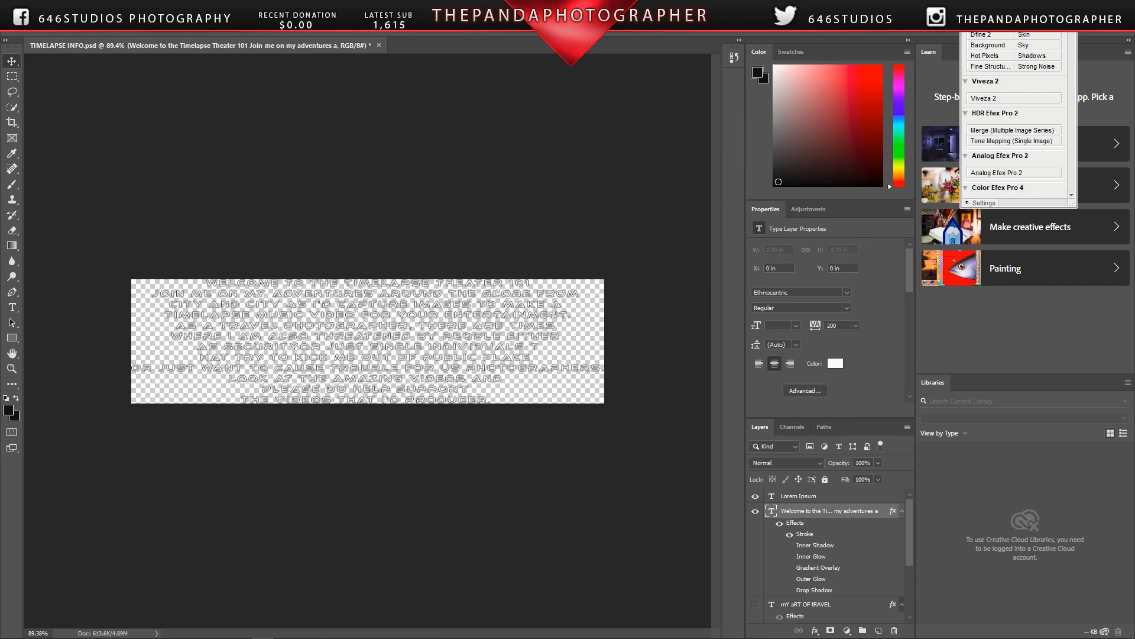
# Step: Export the trimmed graphic with Export As under the name TIMELAPSE INFO into website > NEW FONTS 2019 fOR WEBSITE > BIO INFORMATION > FINISH BIO
pyautogui.click(12, 23)
pyautogui.moveTo(59, 168)
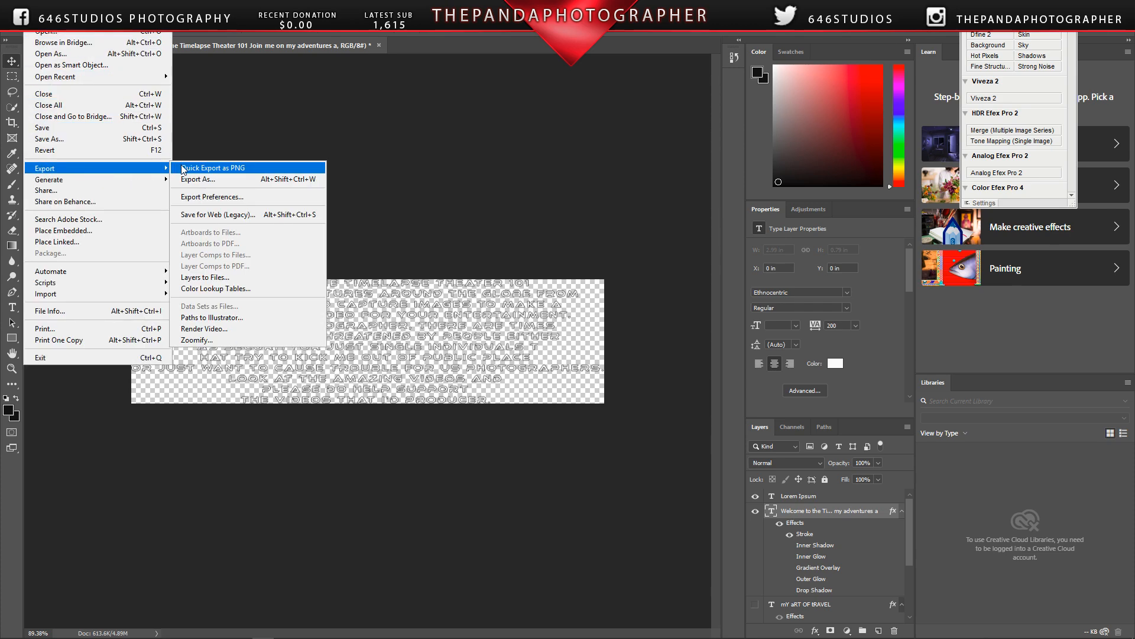
pyautogui.click(201, 181)
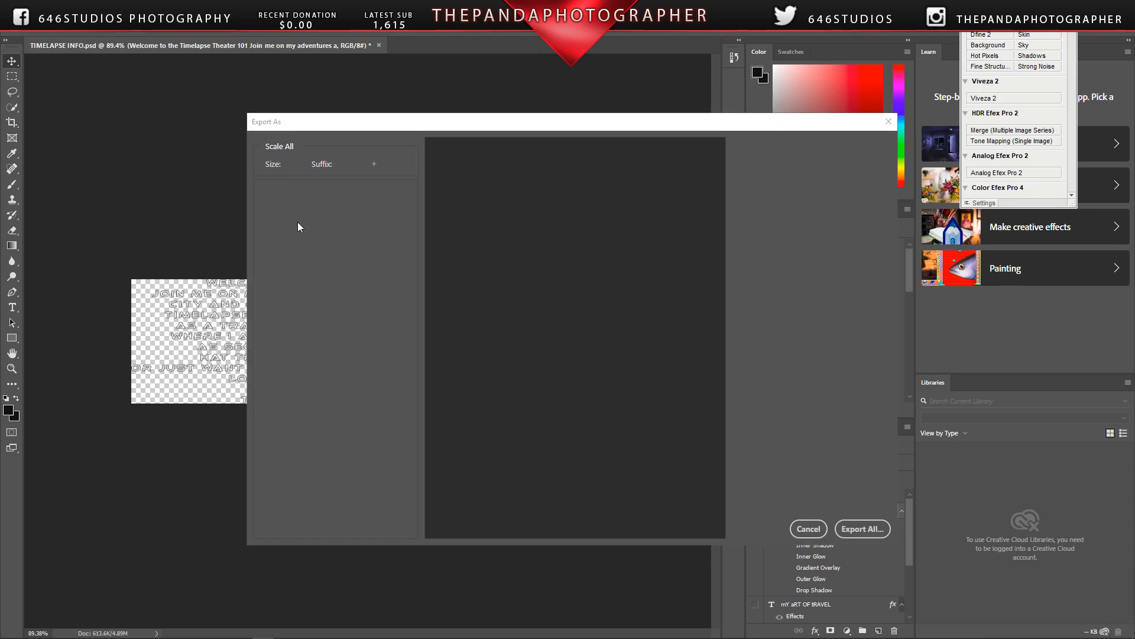
pyautogui.click(860, 530)
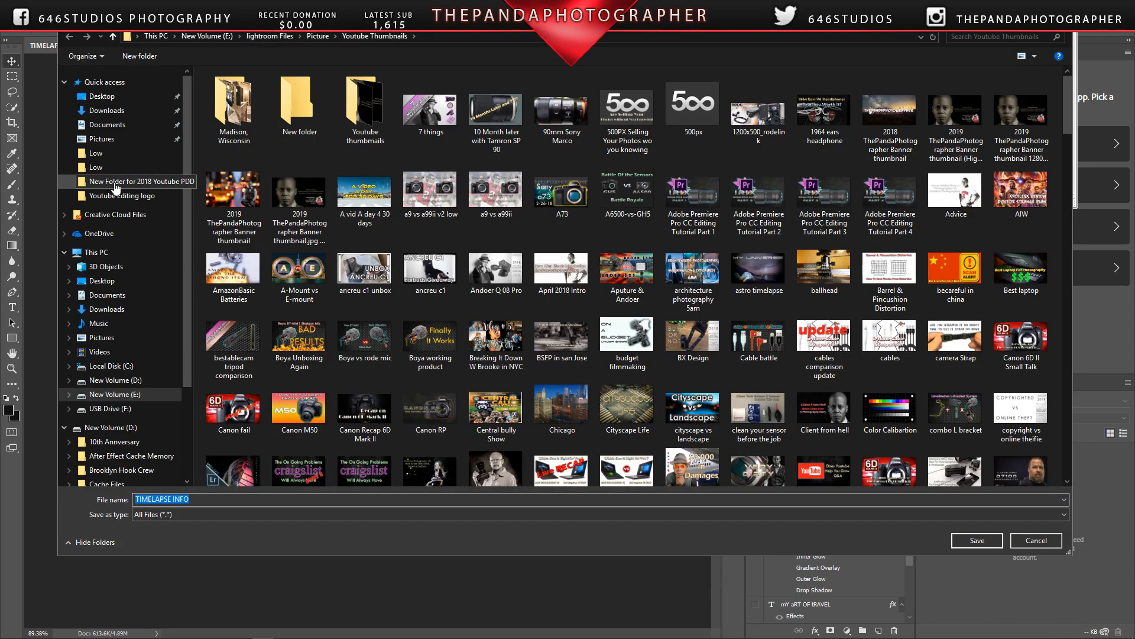
pyautogui.click(315, 36)
pyautogui.doubleClick(260, 241)
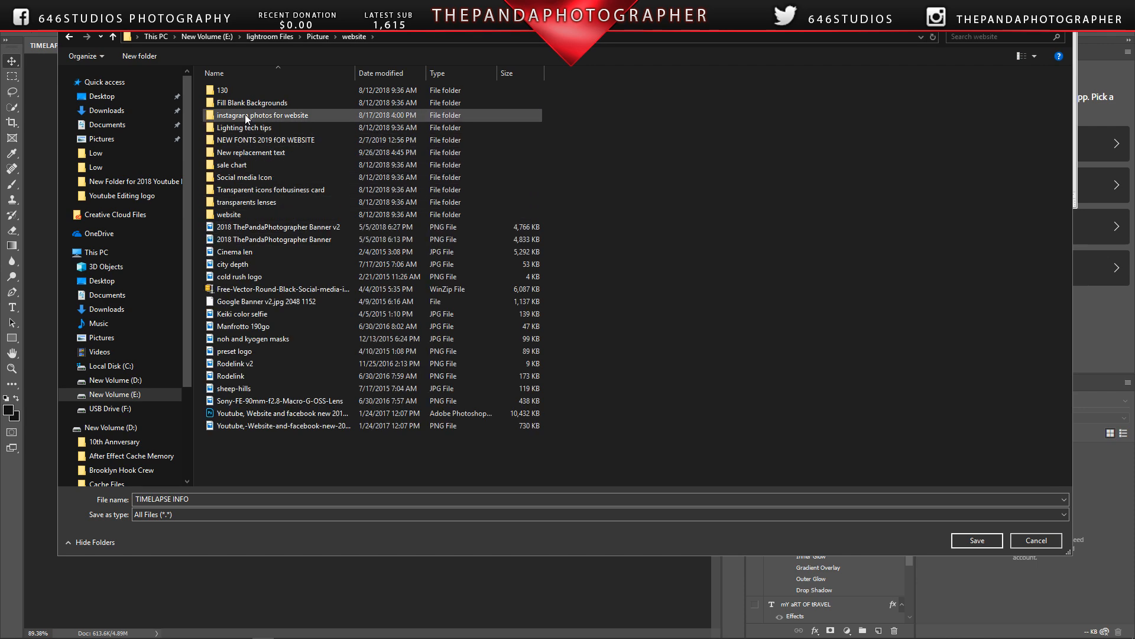
pyautogui.doubleClick(251, 140)
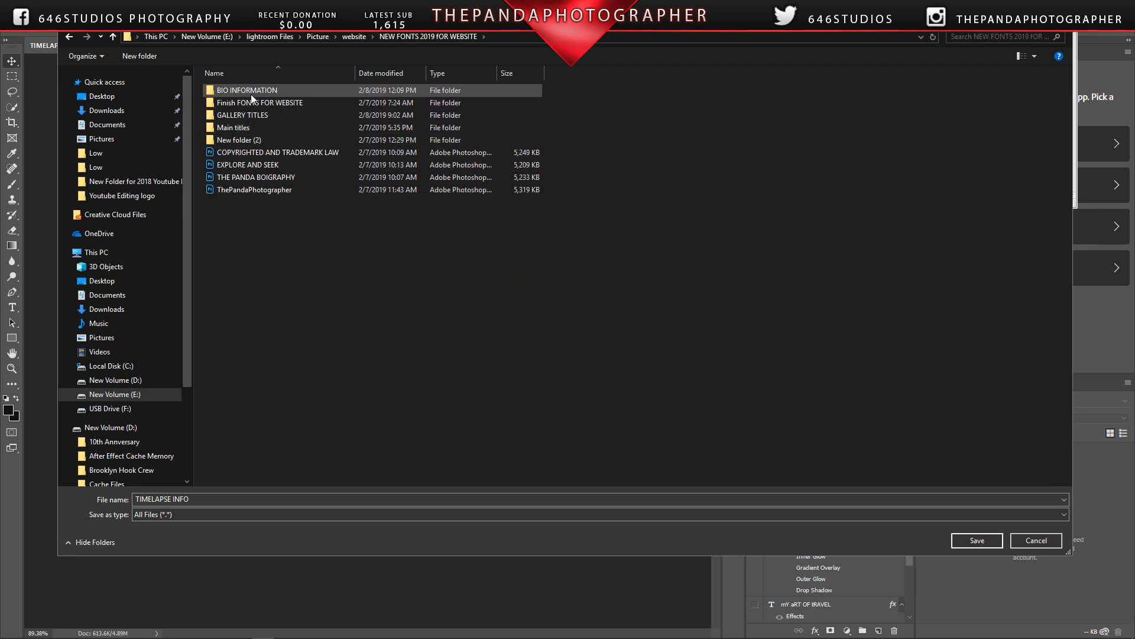
pyautogui.doubleClick(253, 92)
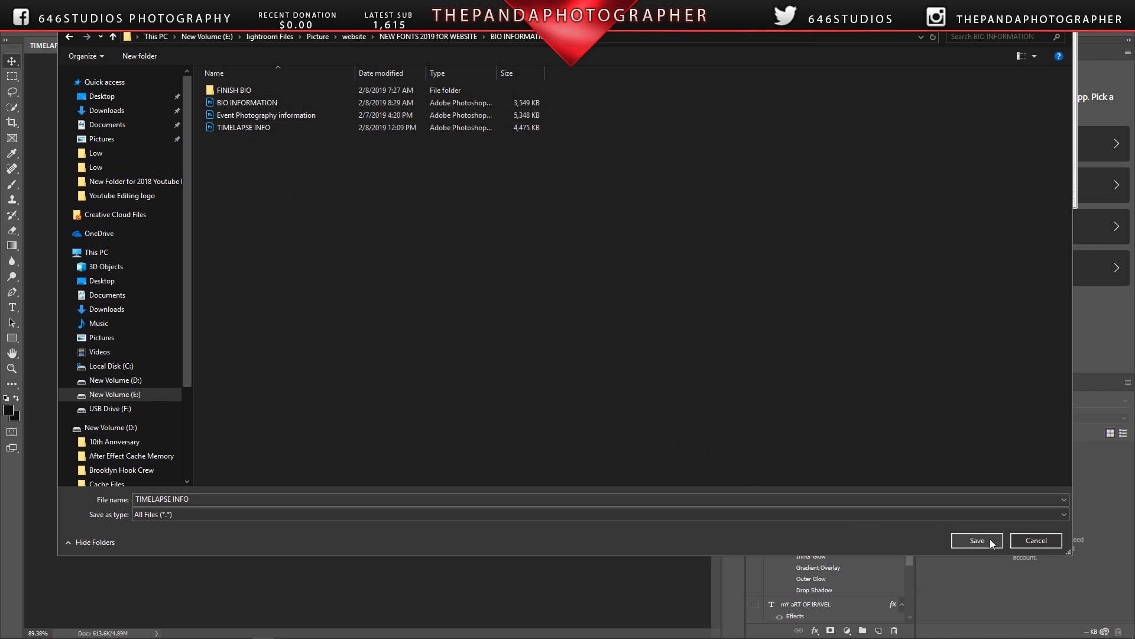
pyautogui.doubleClick(218, 91)
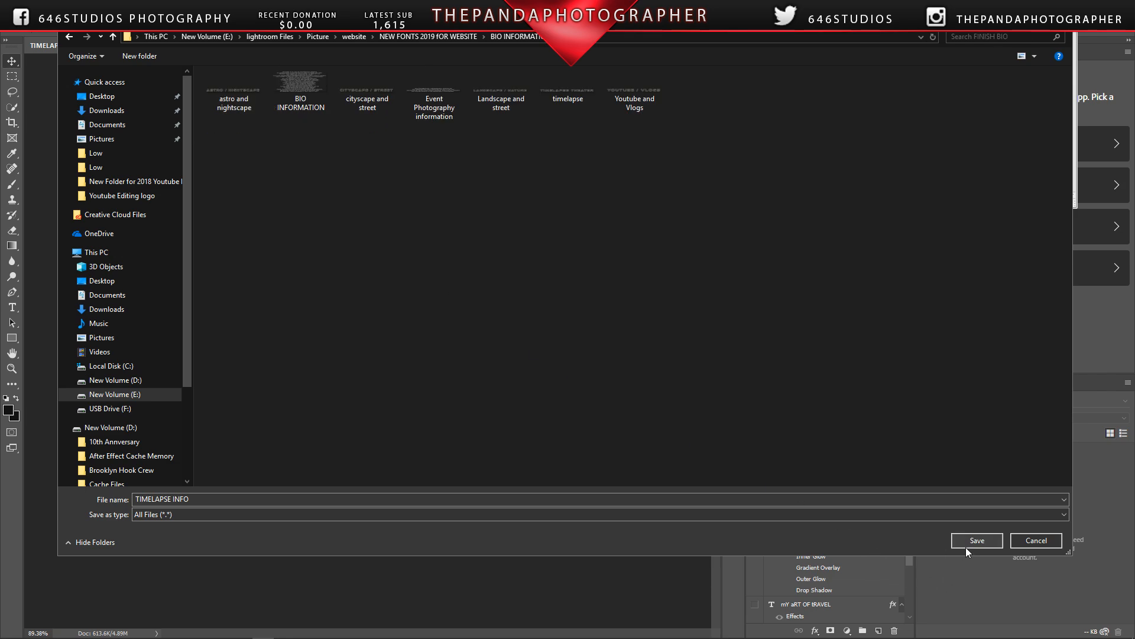
pyautogui.click(69, 36)
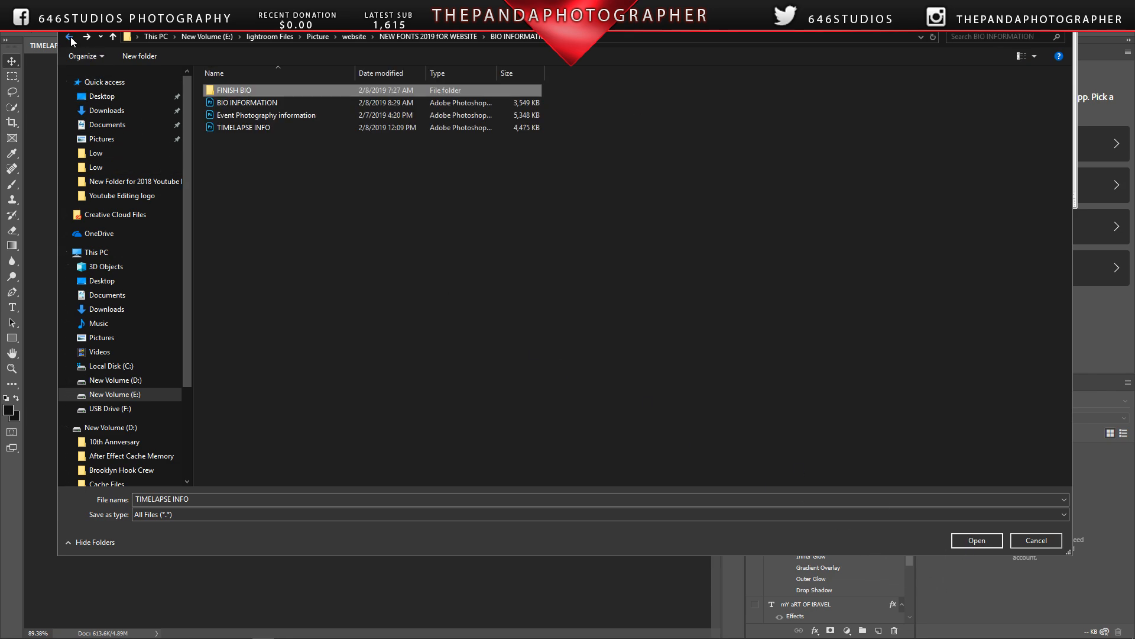
pyautogui.doubleClick(236, 93)
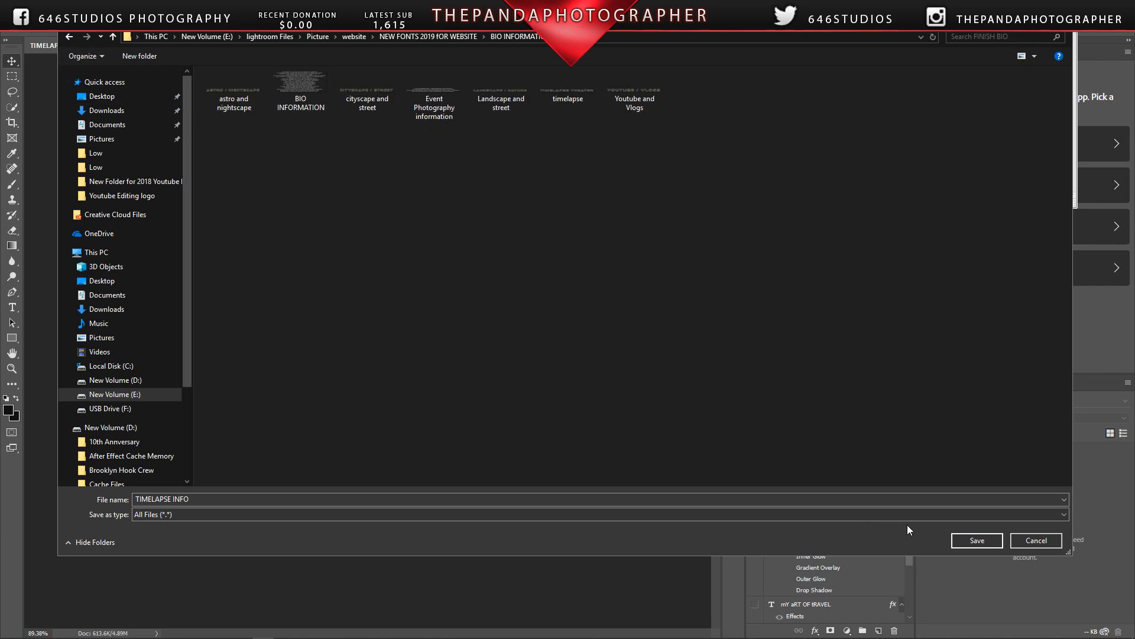
pyautogui.click(981, 541)
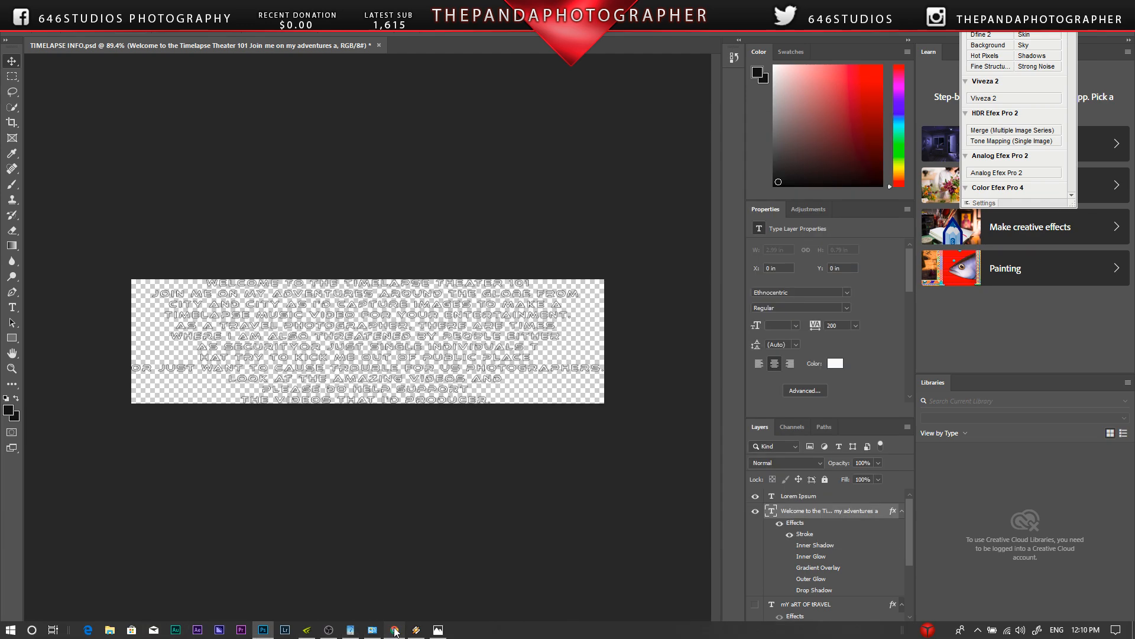
# Step: Switch to the Weebly editor in Chrome and delete the plain introduction text block under the Timelapse Theater title
pyautogui.click(394, 629)
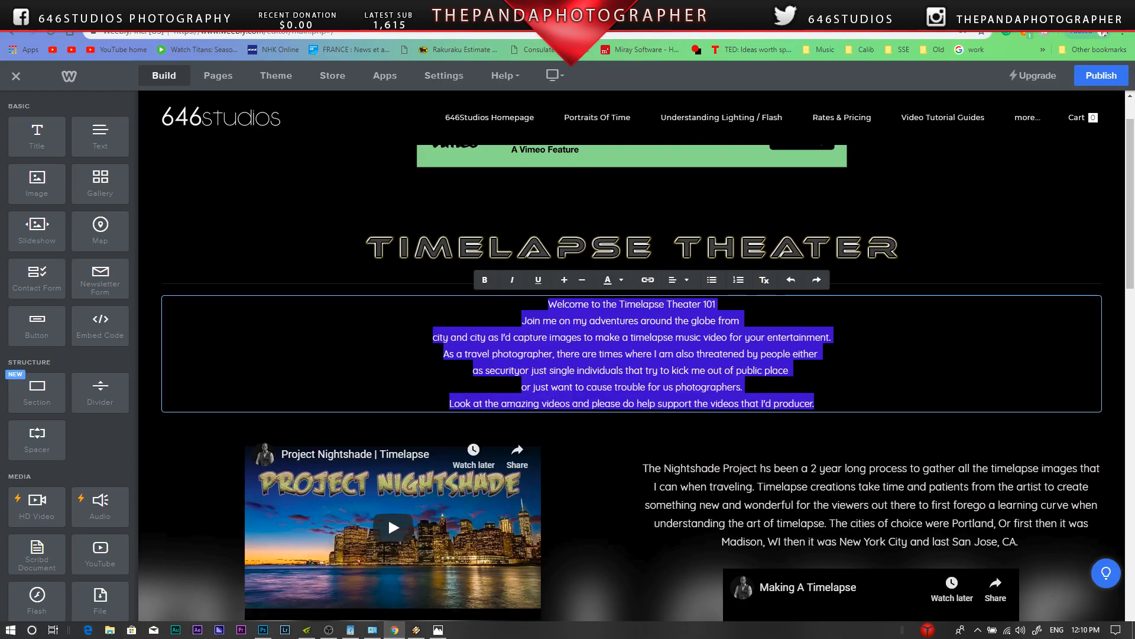
pyautogui.click(613, 353)
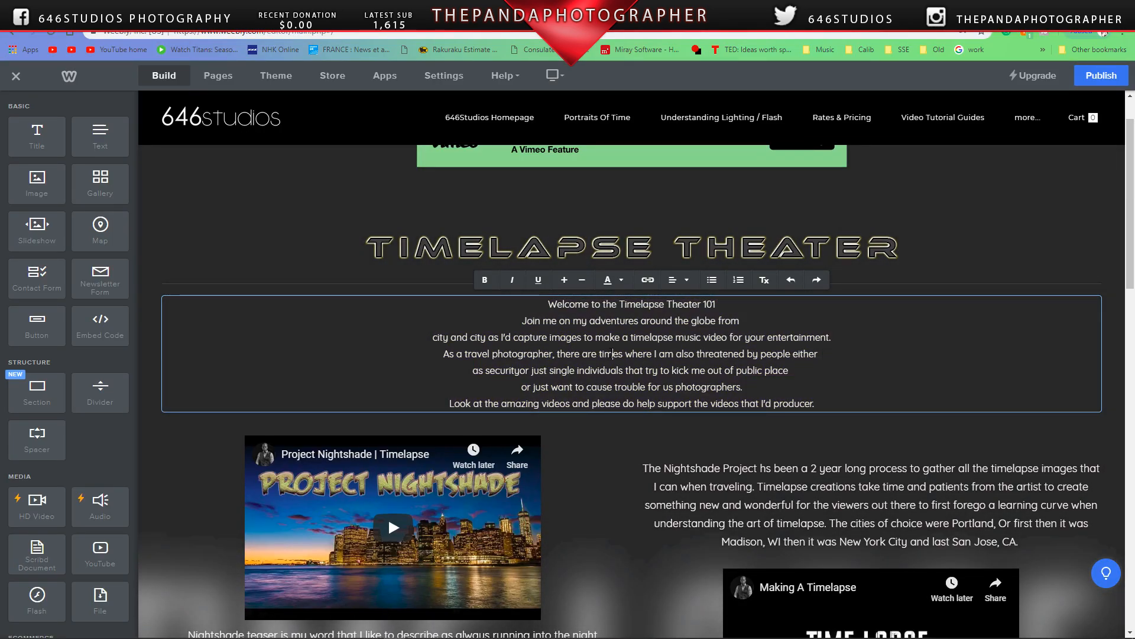
pyautogui.moveTo(818, 408); pyautogui.dragTo(545, 301)
pyautogui.click(1001, 266)
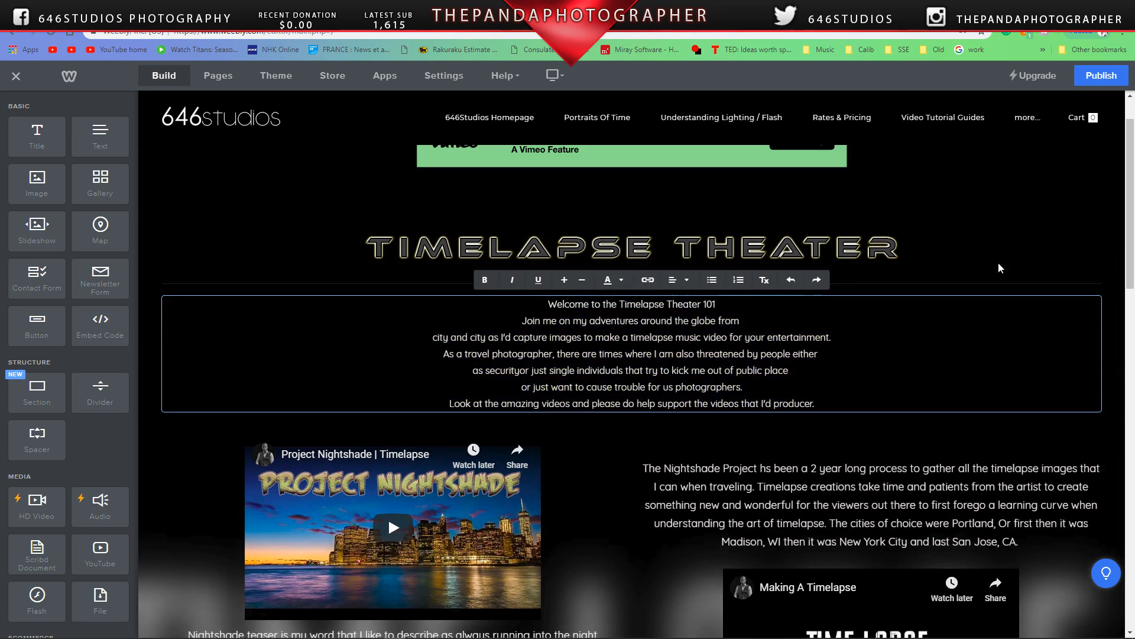
pyautogui.click(1100, 297)
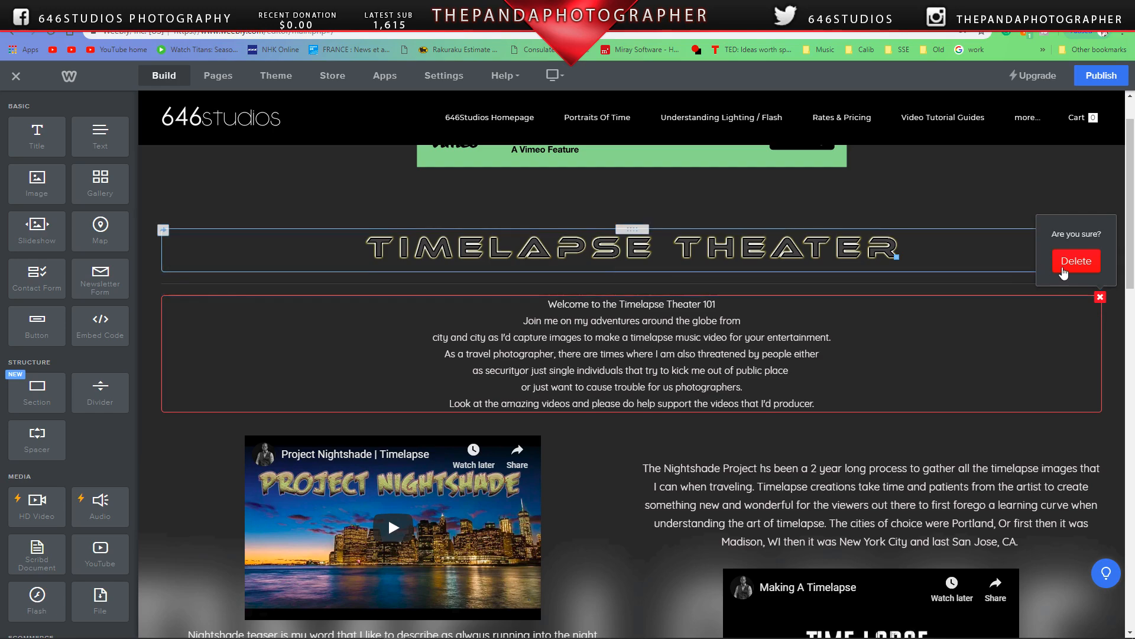
pyautogui.click(1067, 273)
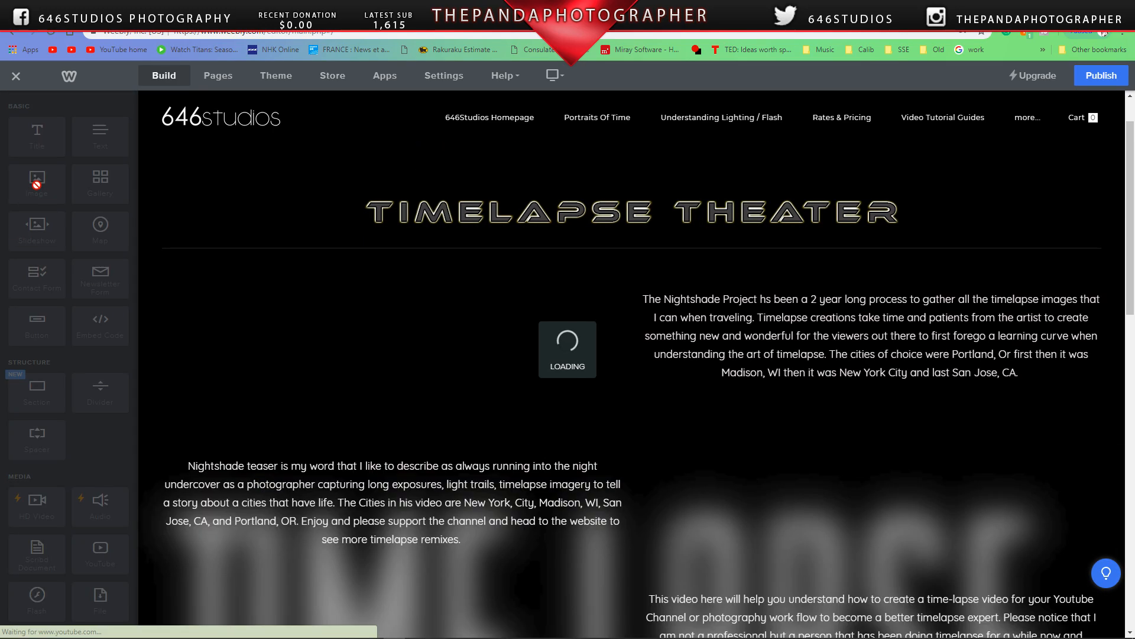
# Step: Add an Image element beneath the Timelapse Theater title and start uploading a photo from the computer for it
pyautogui.moveTo(37, 184); pyautogui.dragTo(621, 296)
pyautogui.click(621, 334)
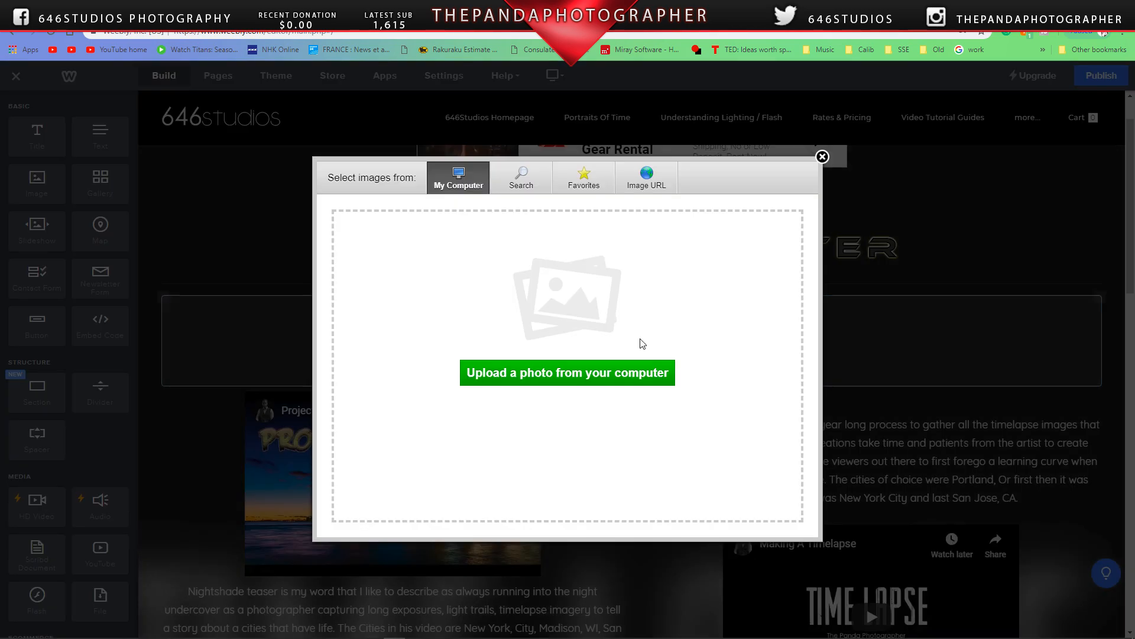
pyautogui.click(607, 371)
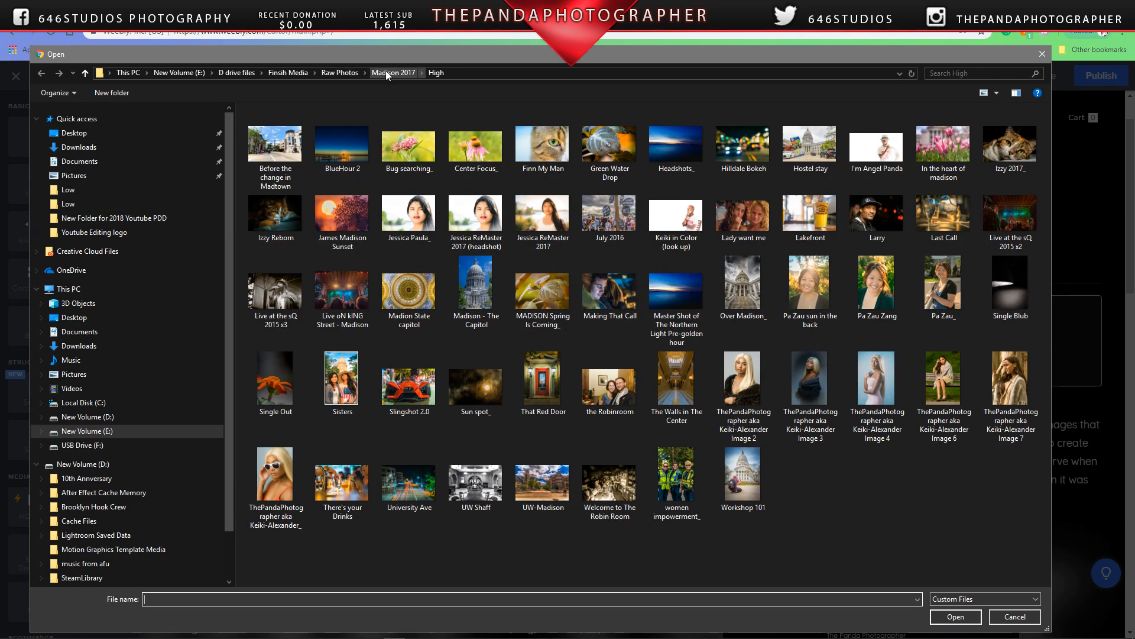
# Step: Upload TIMELAPSE INFO from lightroom Files > Picture > website > NEW FONTS 2019 FOR WEBSITE > BIO INFORMATION > FINISH BIO into the new image element
pyautogui.click(251, 72)
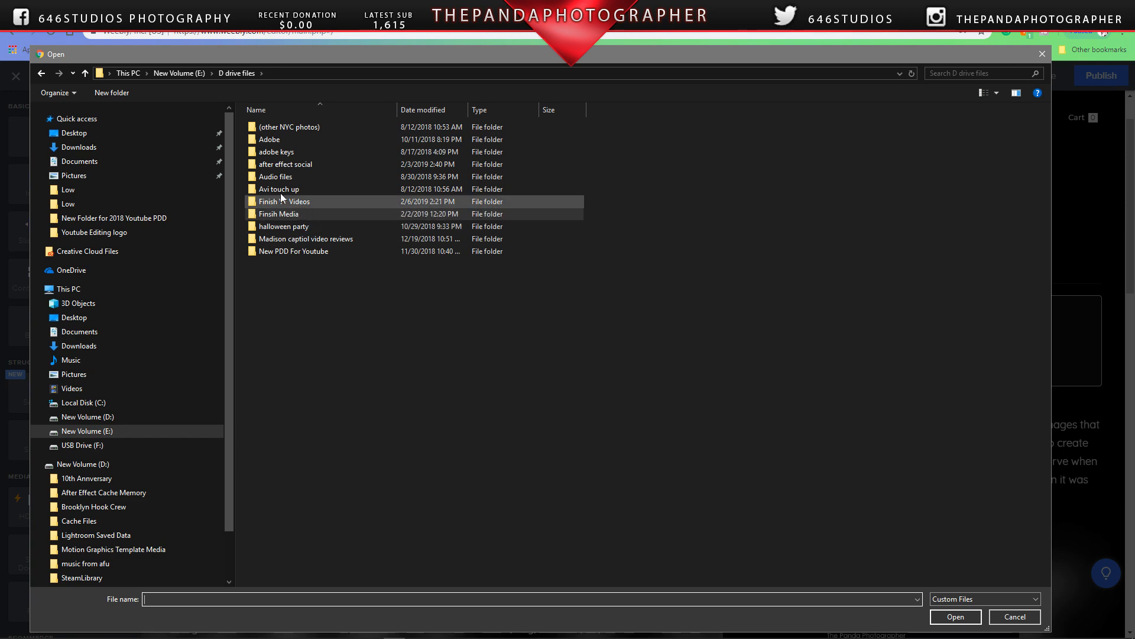
pyautogui.click(191, 73)
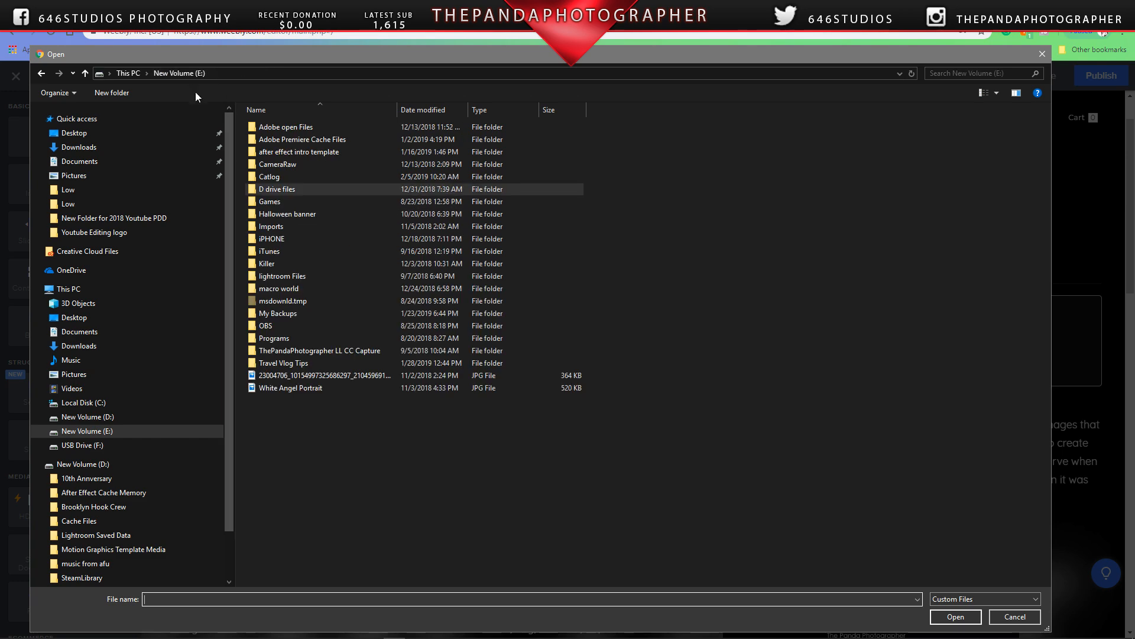
pyautogui.doubleClick(300, 274)
pyautogui.doubleClick(276, 225)
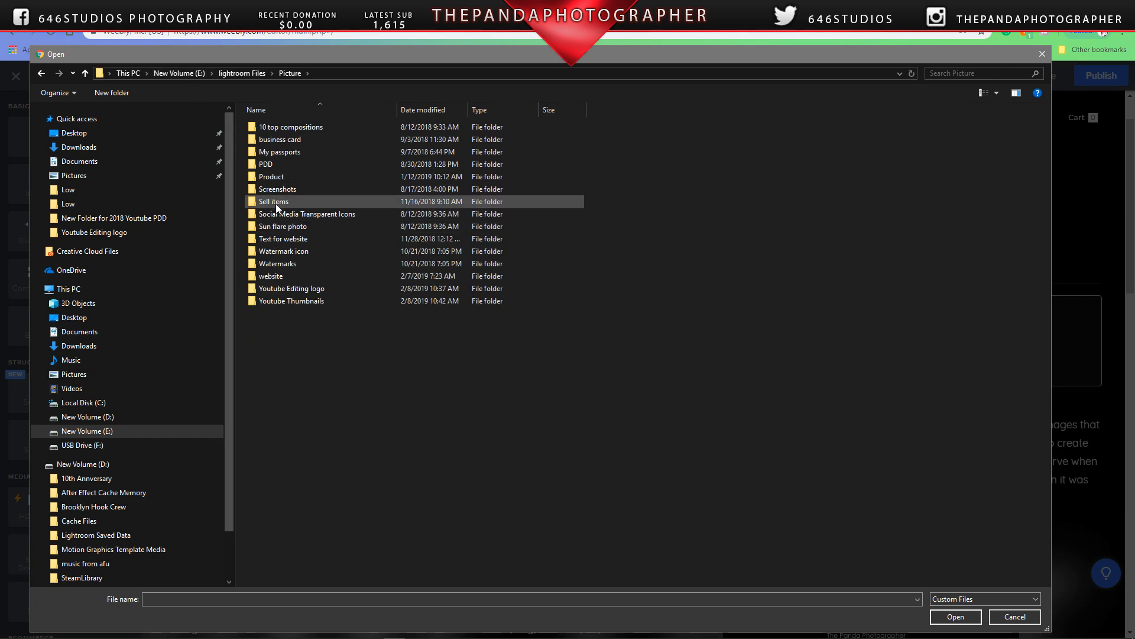
pyautogui.doubleClick(289, 275)
pyautogui.doubleClick(305, 178)
pyautogui.doubleClick(289, 129)
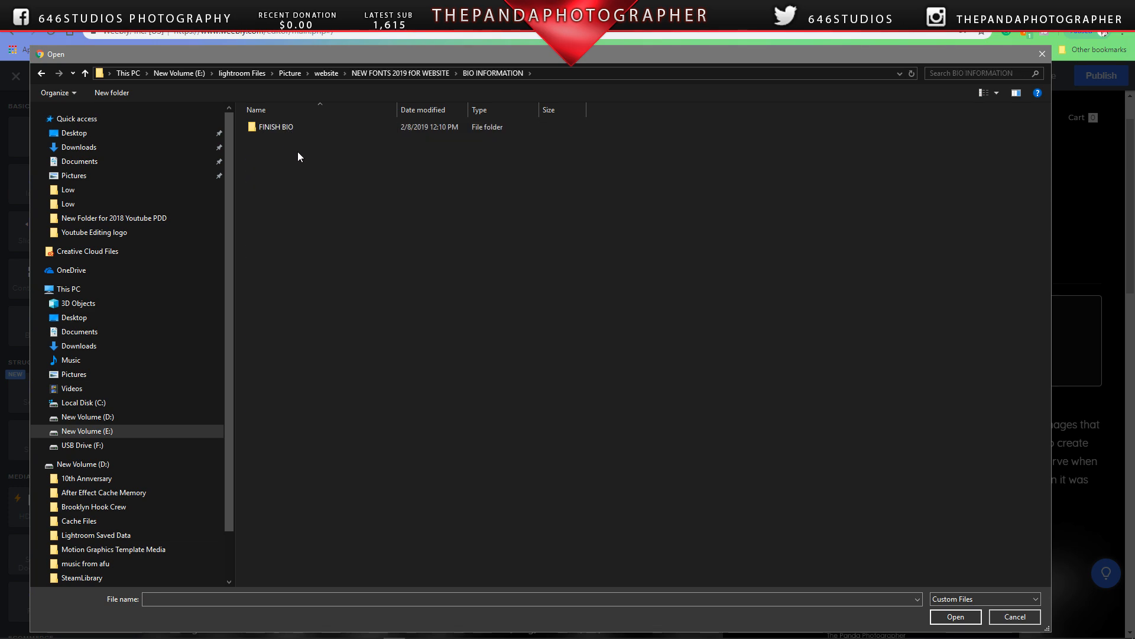
pyautogui.doubleClick(285, 131)
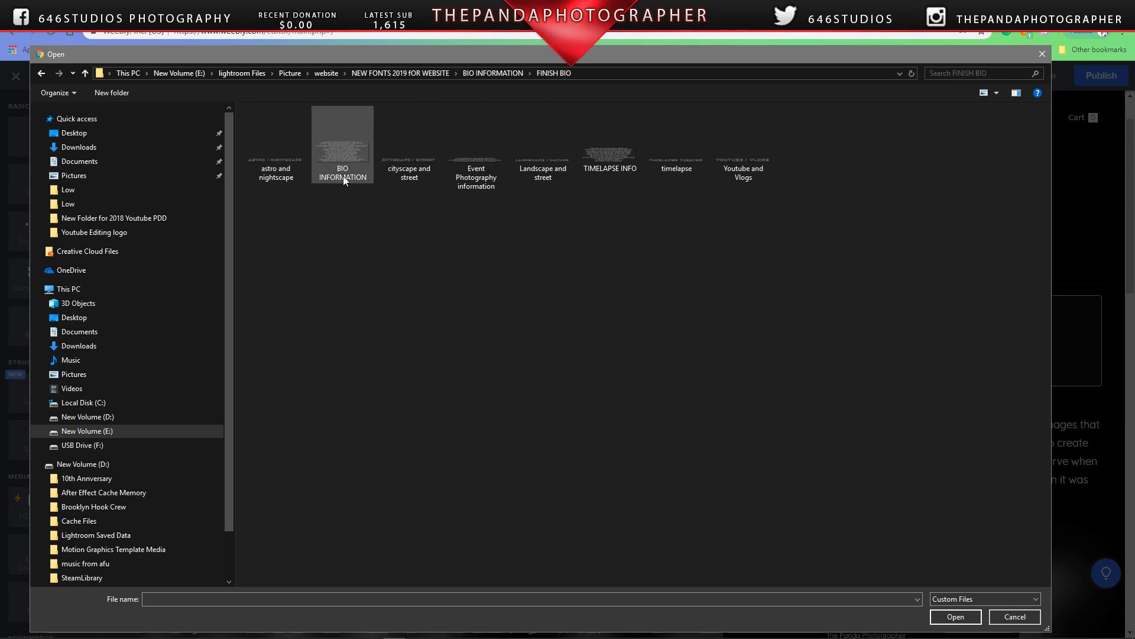
pyautogui.click(602, 170)
pyautogui.click(946, 616)
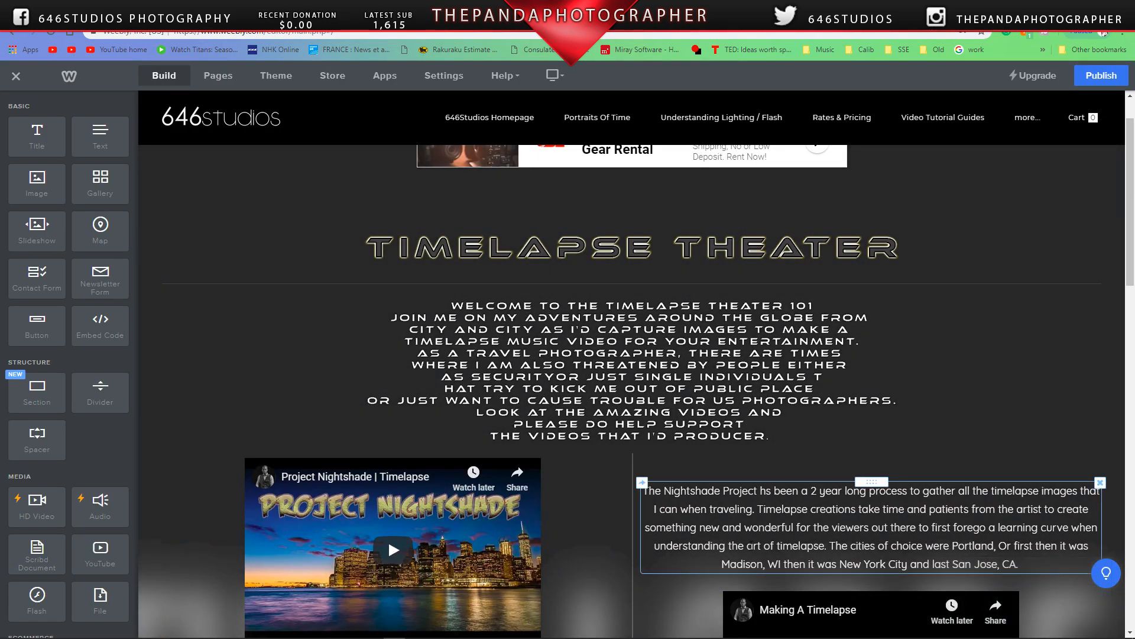
# Step: Open the 646Studios Homepage in the editor and review its gallery, biography and copyright sections
pyautogui.scroll(-3, 708, 534)
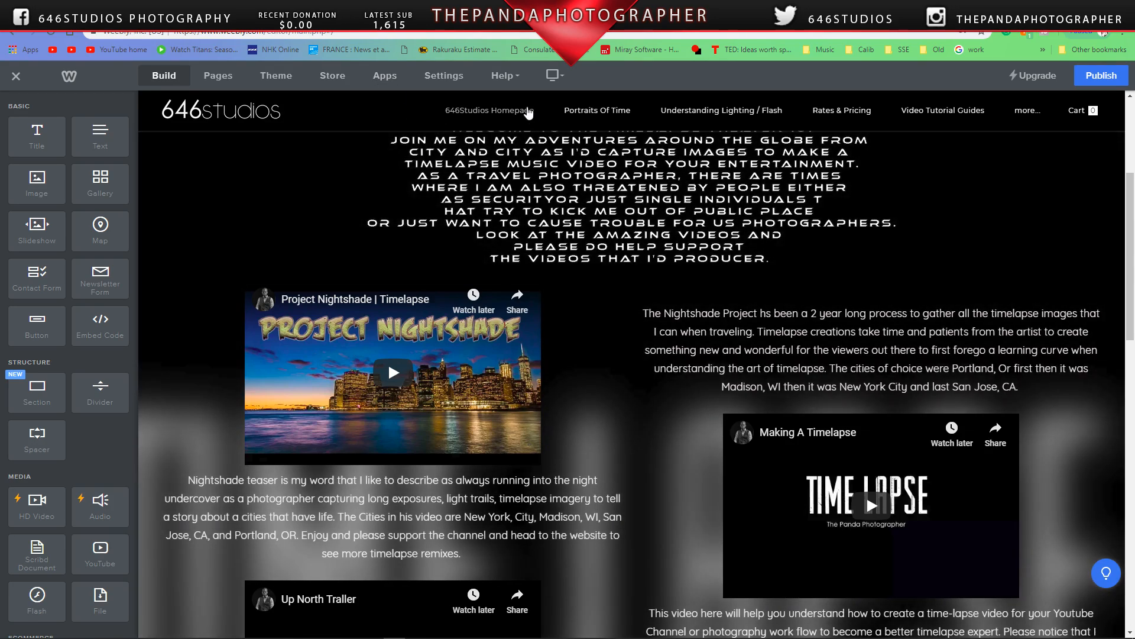
pyautogui.click(505, 111)
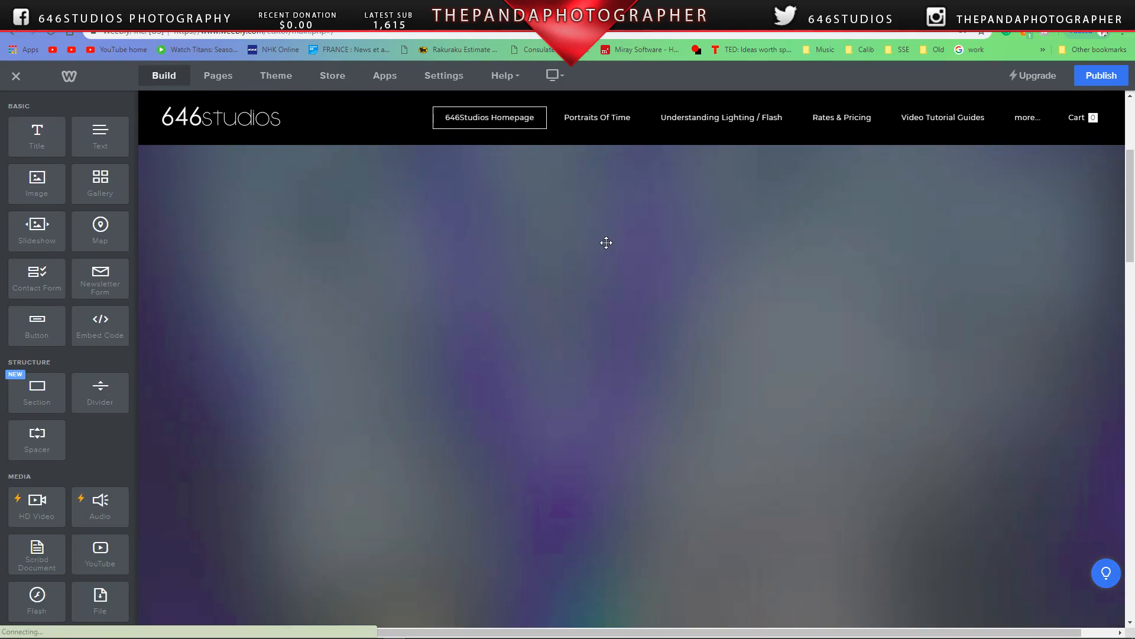
pyautogui.scroll(-3, 605, 243)
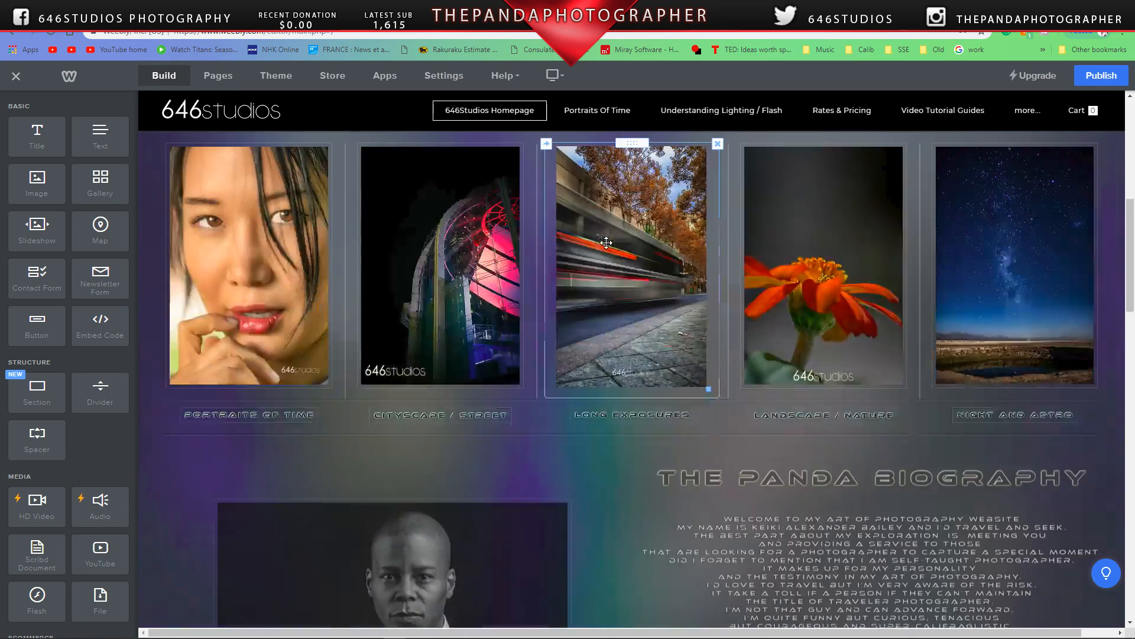
pyautogui.scroll(-4, 607, 243)
pyautogui.scroll(-3, 607, 242)
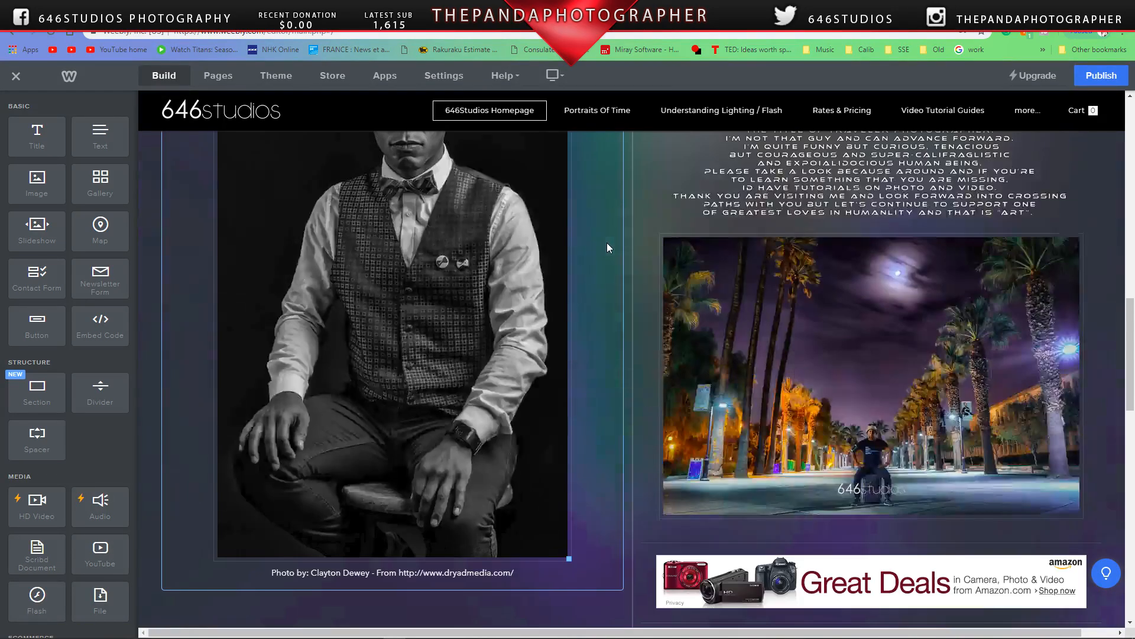
pyautogui.scroll(-10, 606, 243)
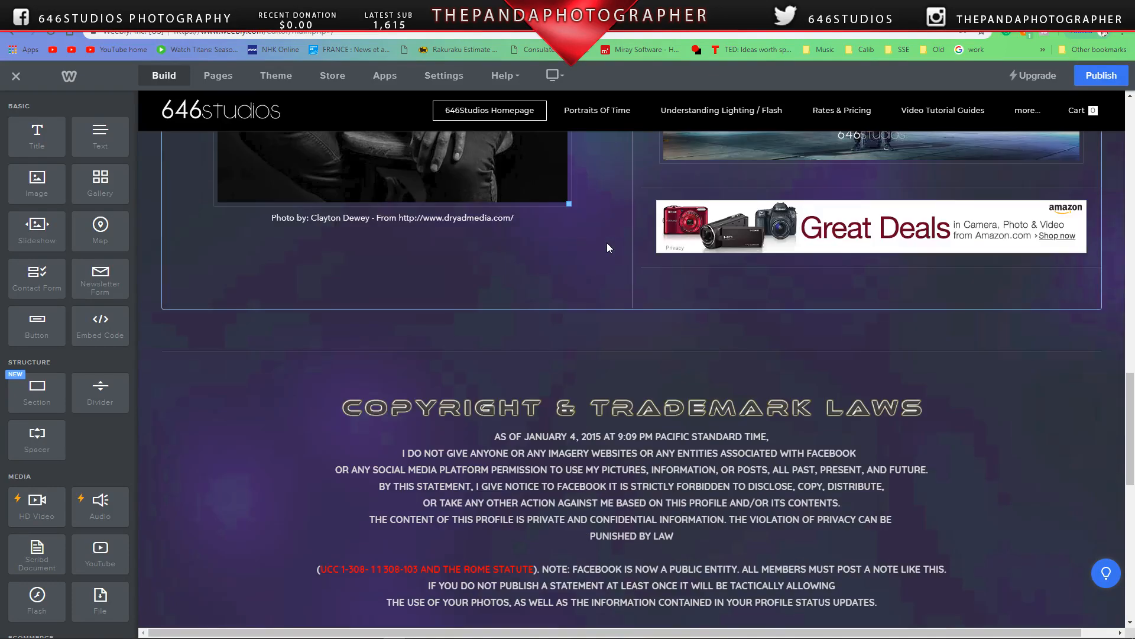
pyautogui.scroll(-4, 606, 243)
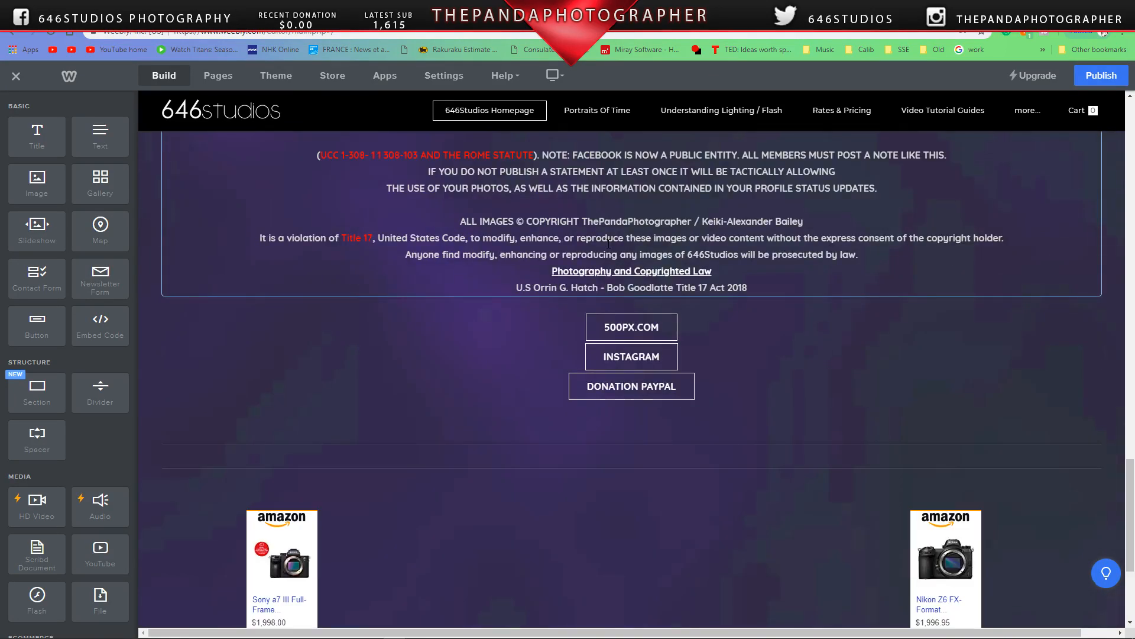
pyautogui.scroll(9, 606, 243)
pyautogui.scroll(15, 608, 244)
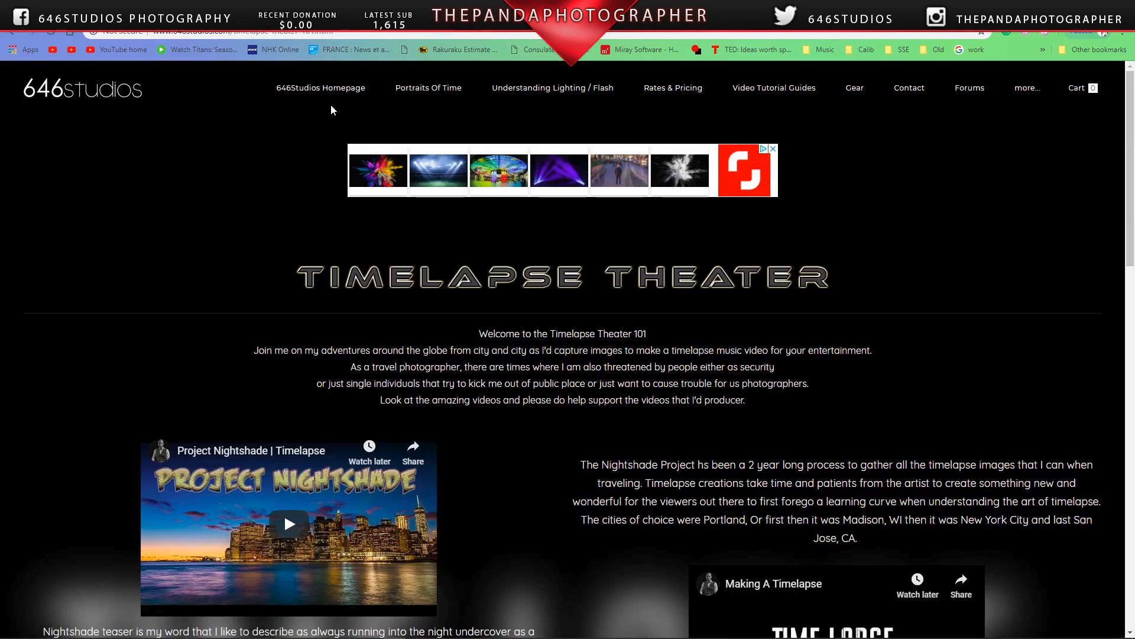
# Step: Open the homepage of the live 646Studios site and examine its headings, gallery, biography and copyright sections
pyautogui.click(332, 93)
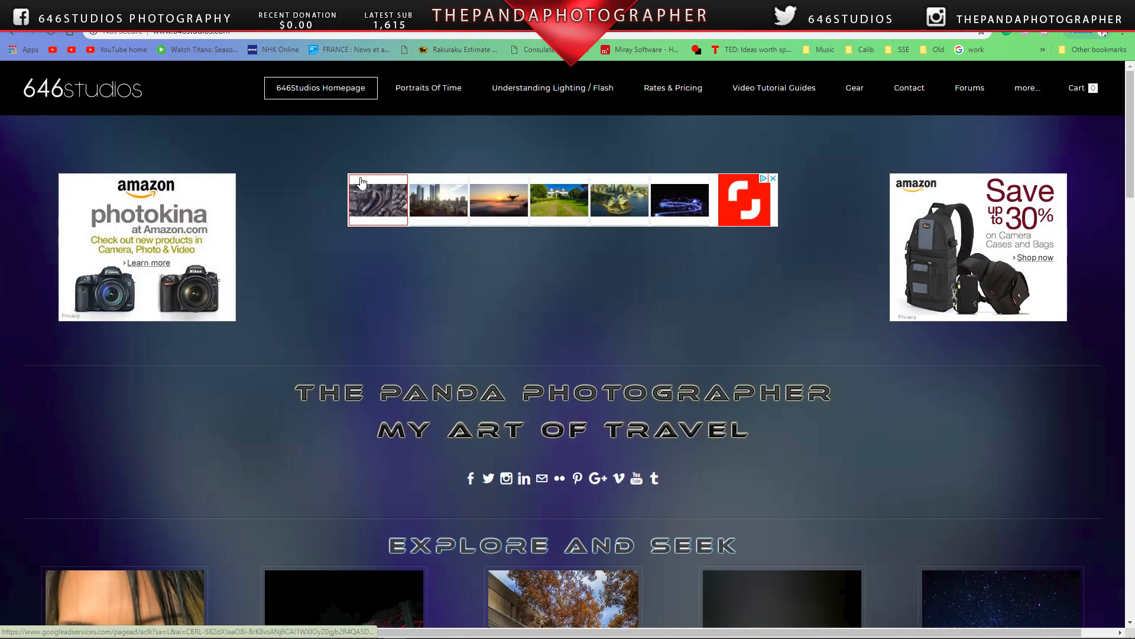
pyautogui.scroll(-15, 430, 233)
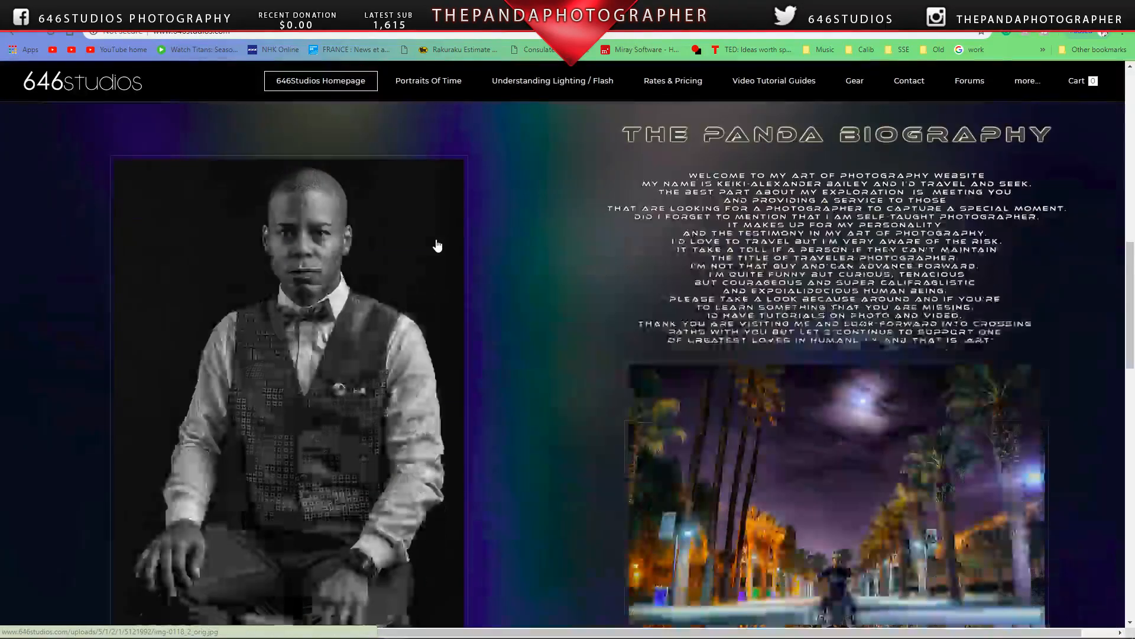
pyautogui.scroll(-15, 438, 244)
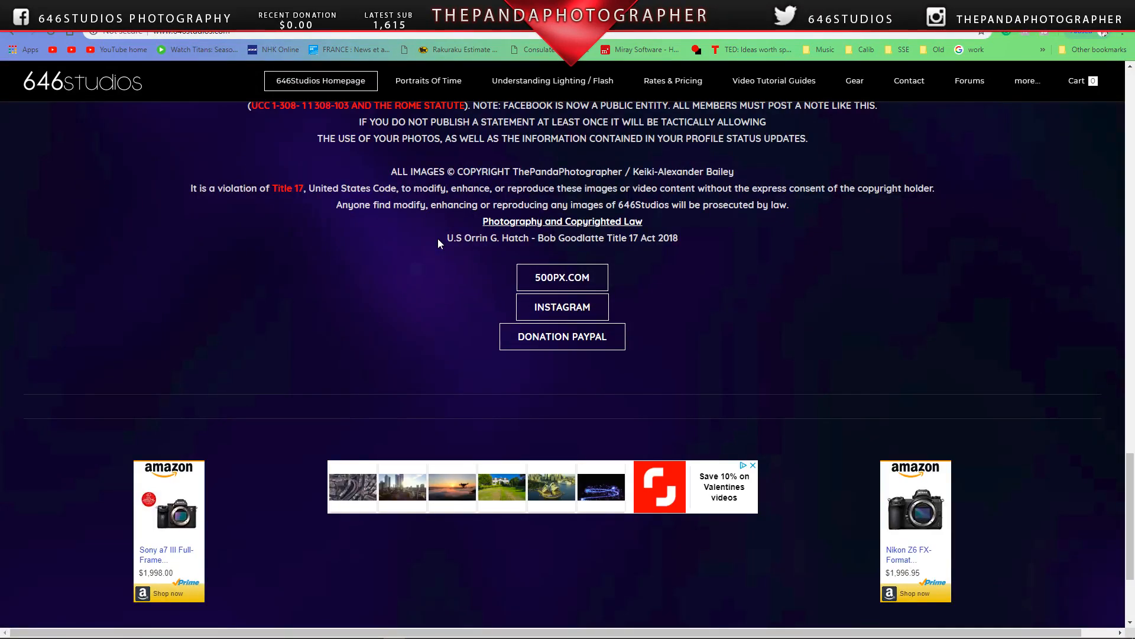
pyautogui.scroll(9, 438, 242)
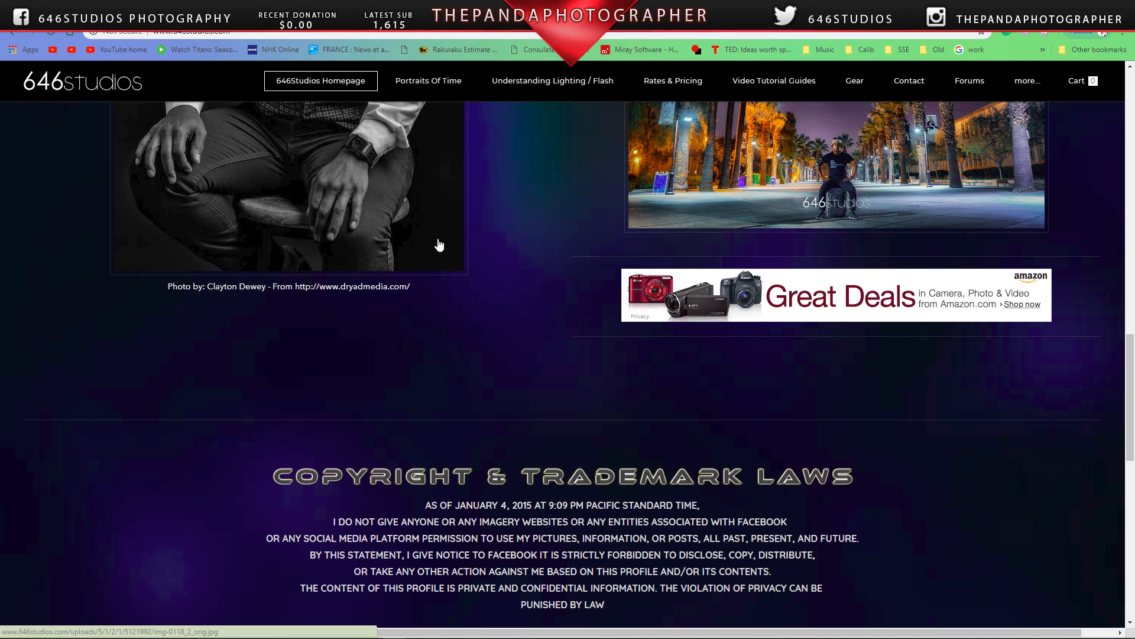
pyautogui.scroll(10, 438, 244)
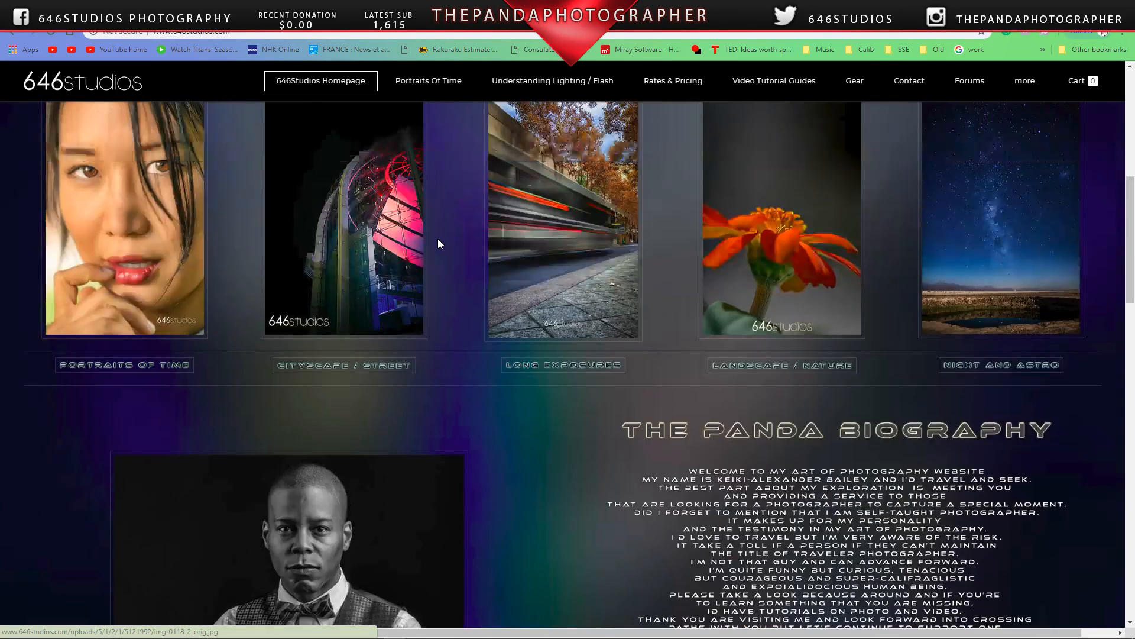
pyautogui.scroll(1, 438, 240)
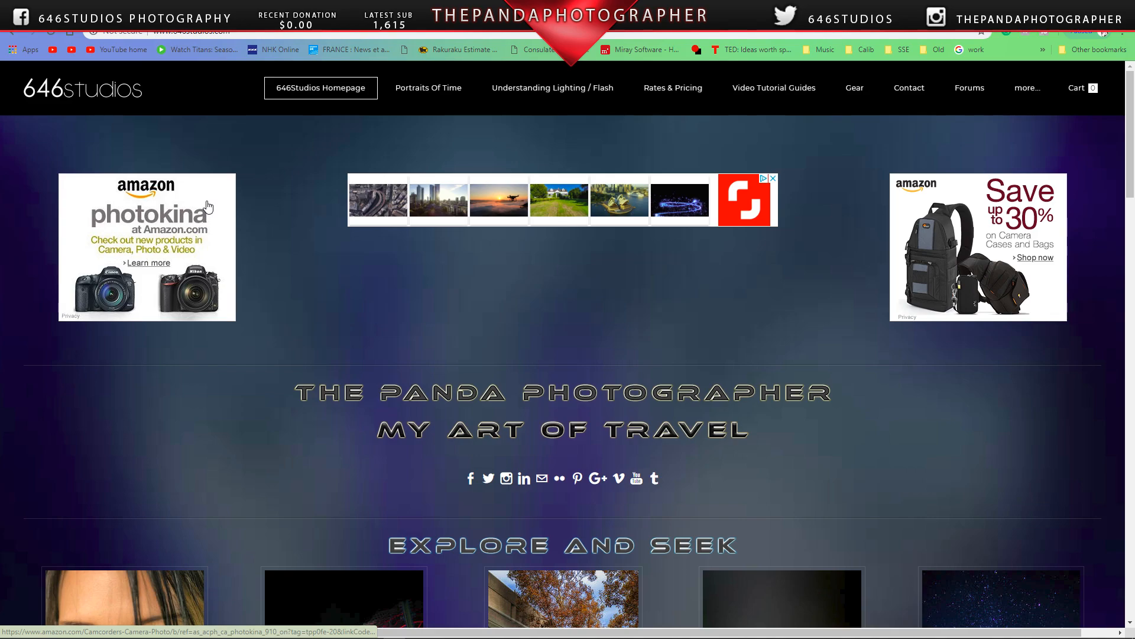
pyautogui.scroll(-15, 278, 197)
pyautogui.scroll(10, 452, 189)
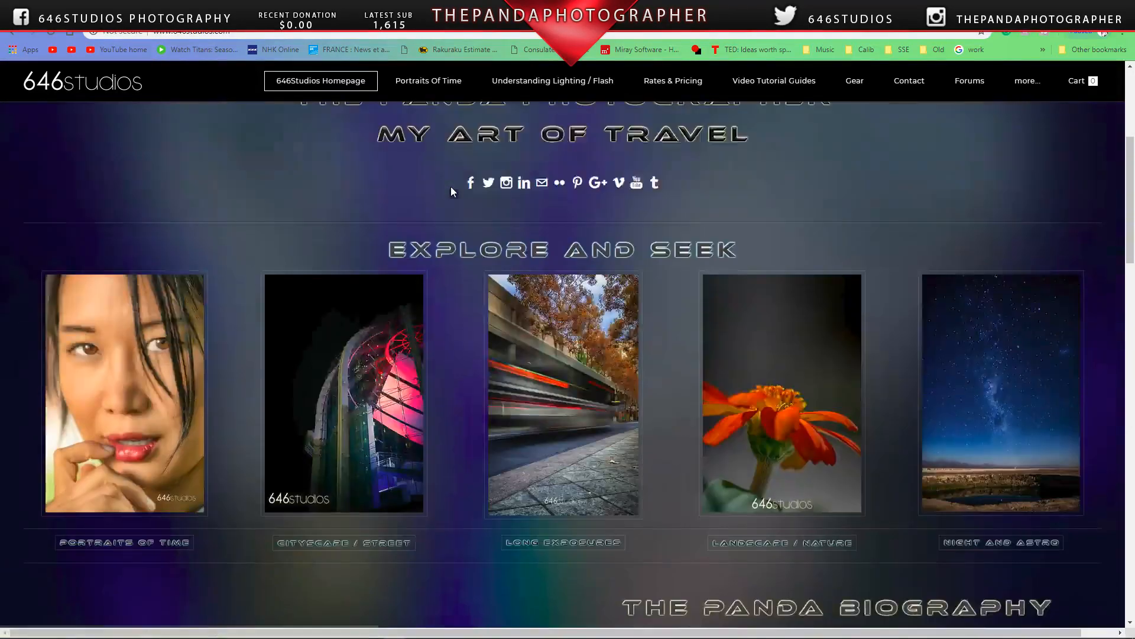
pyautogui.scroll(5, 452, 189)
pyautogui.scroll(-2, 465, 197)
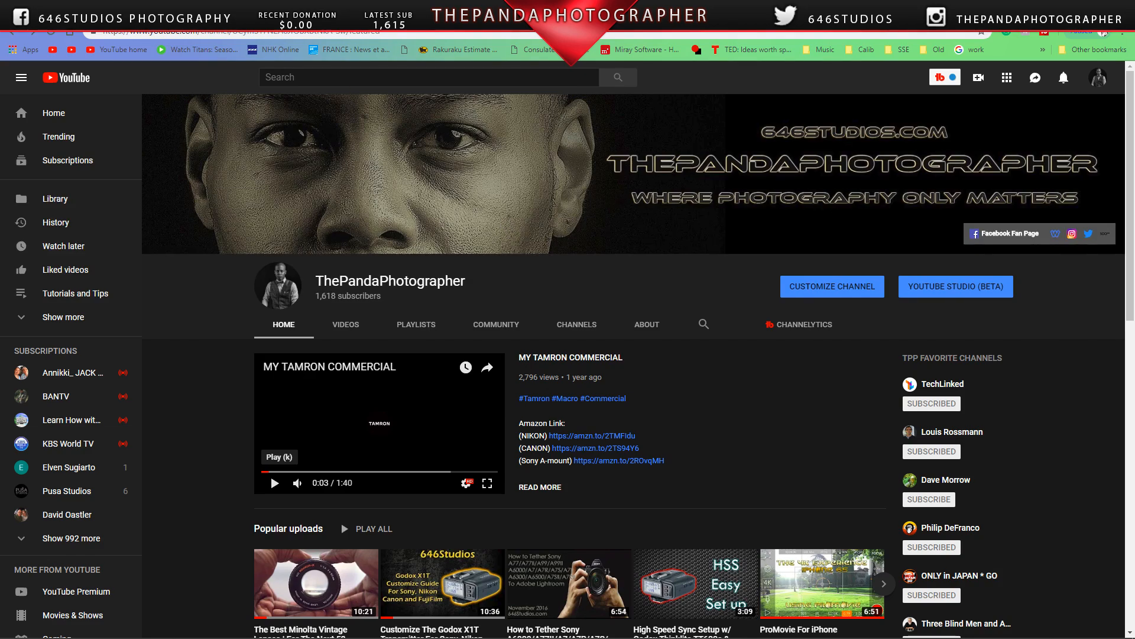
# Step: Close the YouTube channel page, return to the Weebly editor to review the homepage biography, and reopen the Timelapse Theater page
pyautogui.hotkey('ctrl', 'w')
pyautogui.scroll(-2, 694, 260)
pyautogui.scroll(2, 690, 258)
pyautogui.hotkey('ctrl', 'Tab')
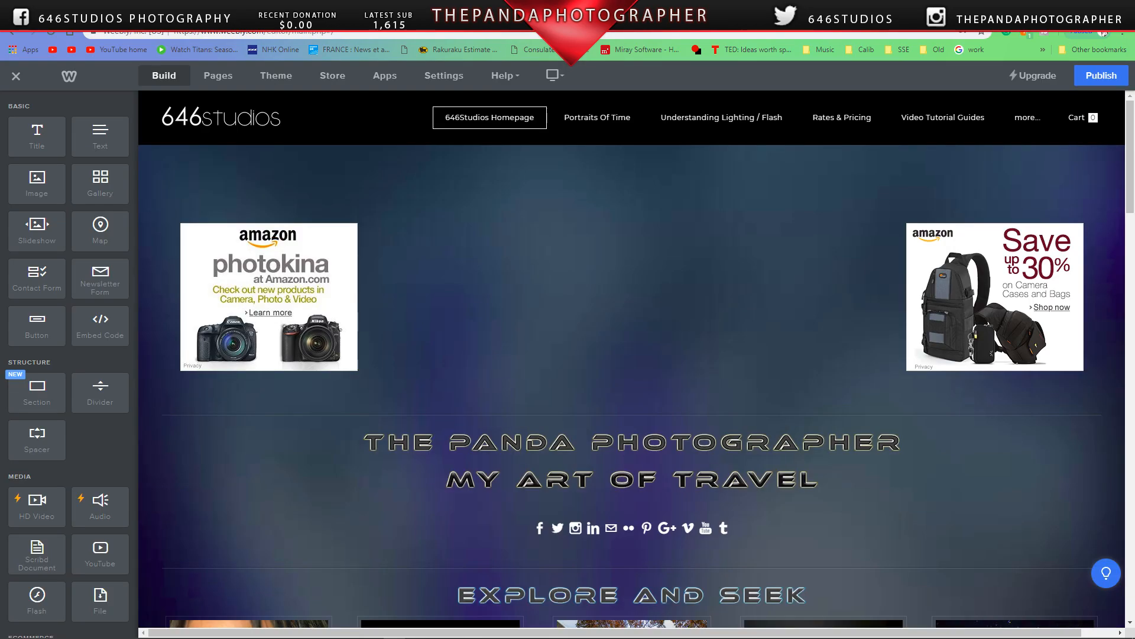
pyautogui.scroll(-8, 821, 278)
pyautogui.scroll(1, 789, 284)
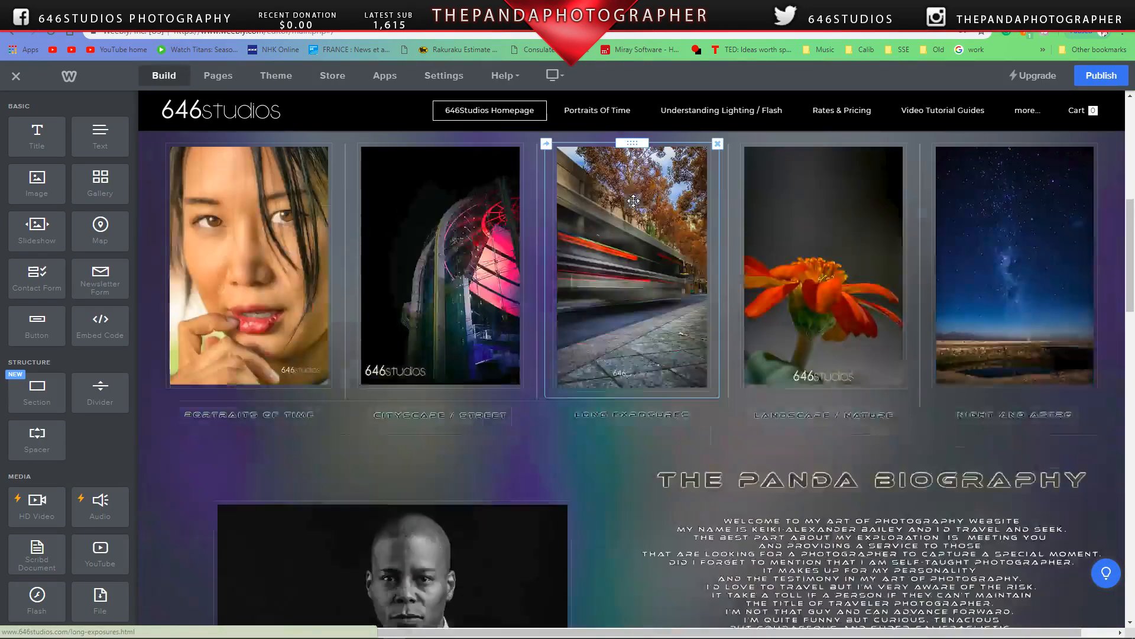
pyautogui.scroll(-4, 634, 261)
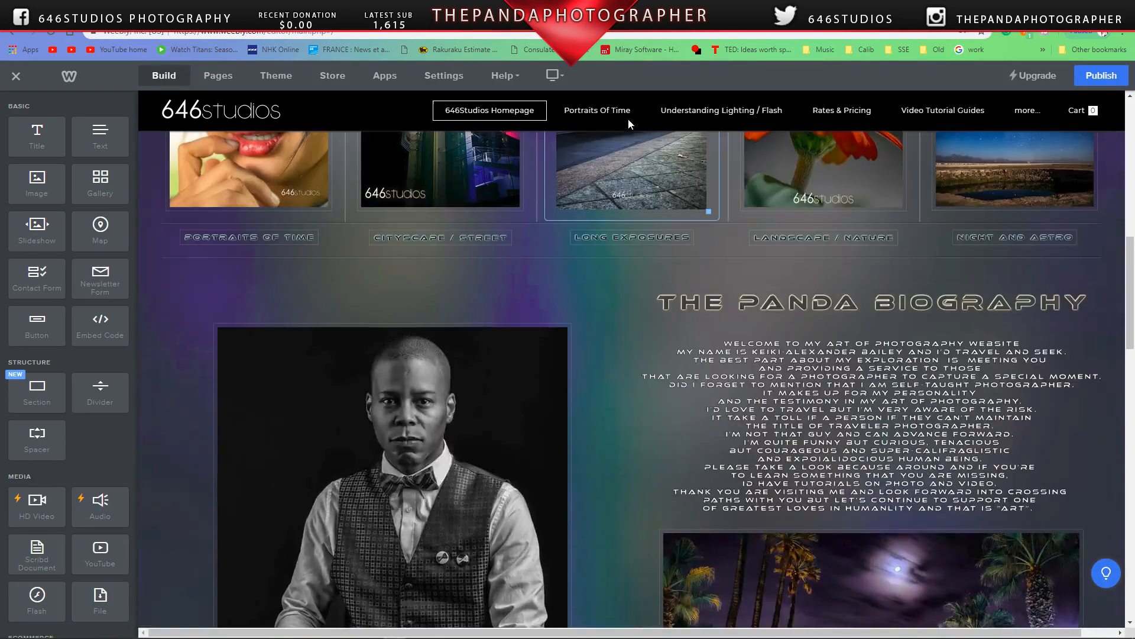
pyautogui.moveTo(595, 118)
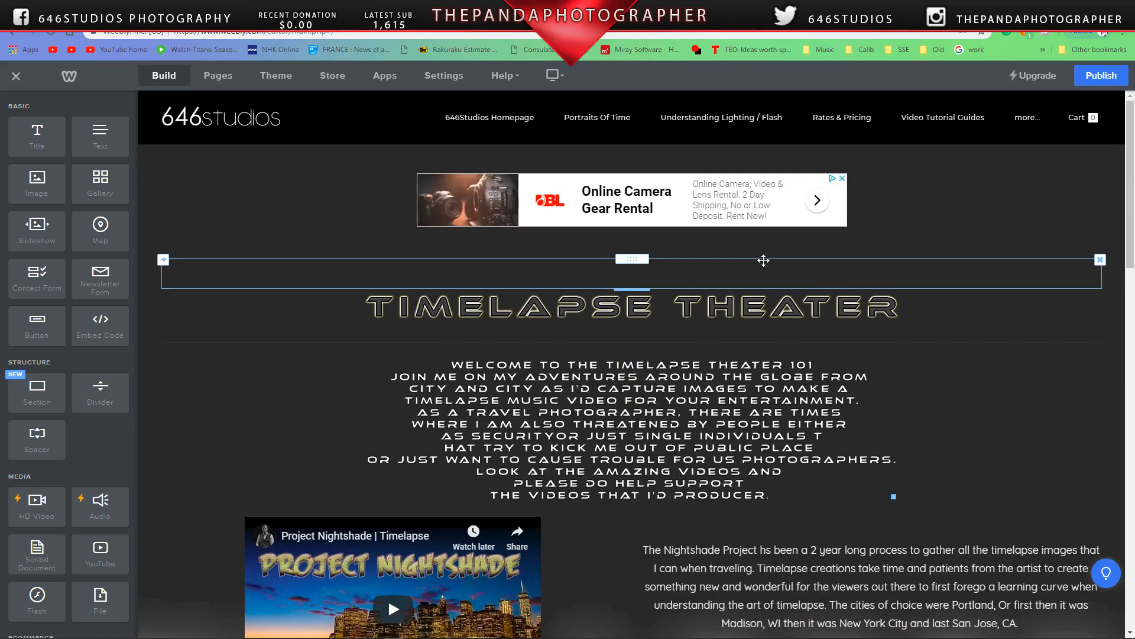
# Step: Rearrange the elements below the Timelapse Theater title, with the Project Nightshade video in the left column and the introduction image in the right
pyautogui.scroll(-1, 763, 260)
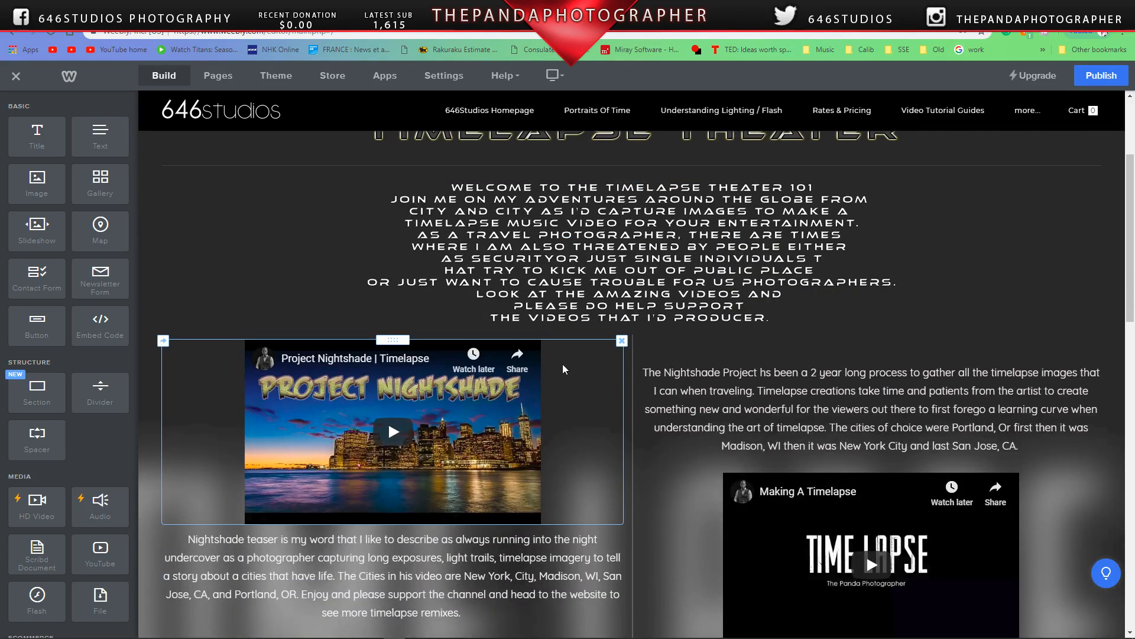
pyautogui.moveTo(395, 338); pyautogui.dragTo(301, 215)
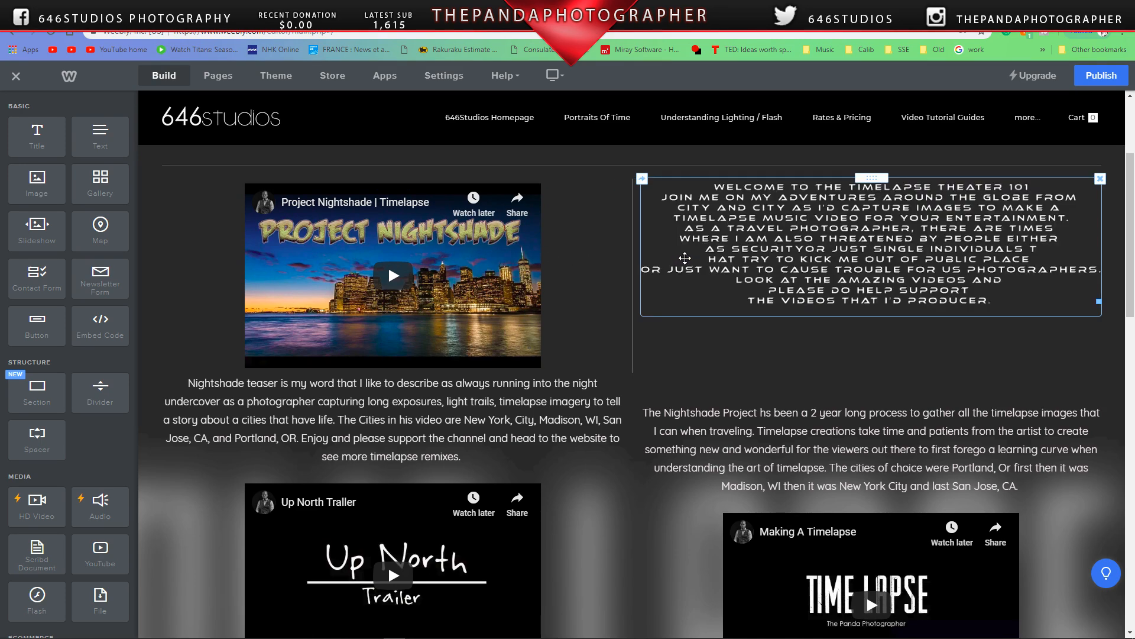
pyautogui.click(501, 270)
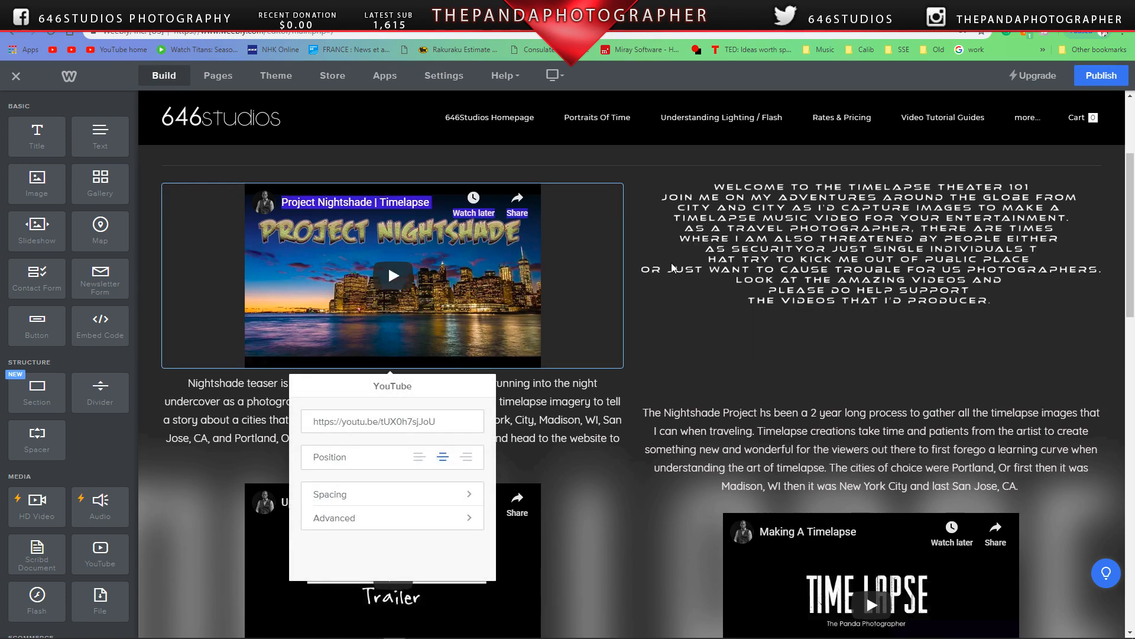
pyautogui.click(507, 257)
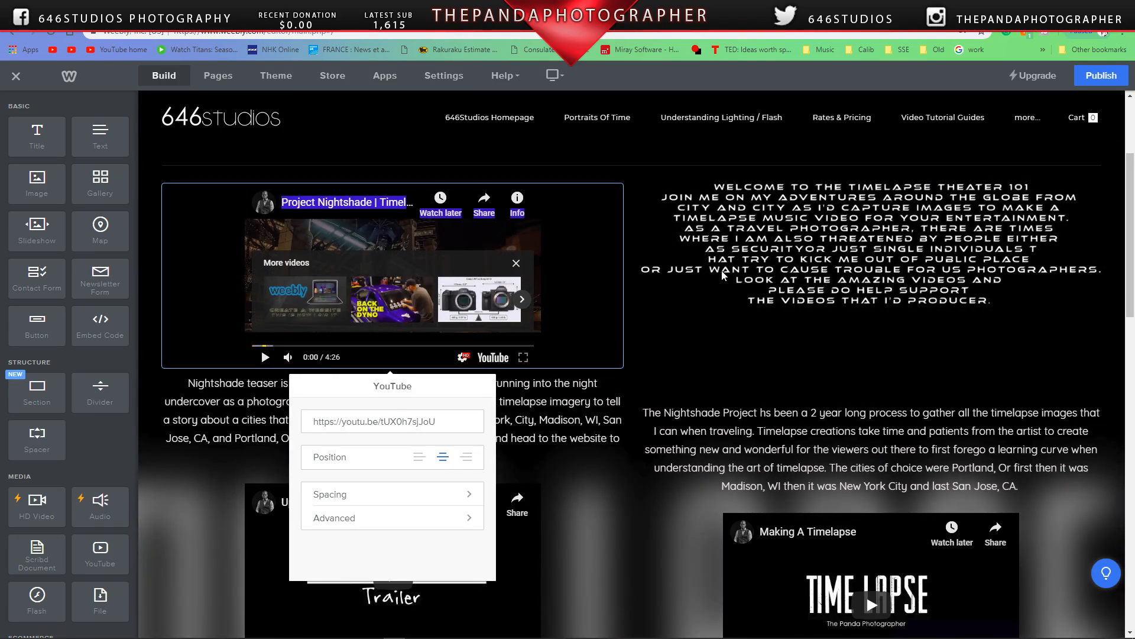
pyautogui.scroll(1, 728, 287)
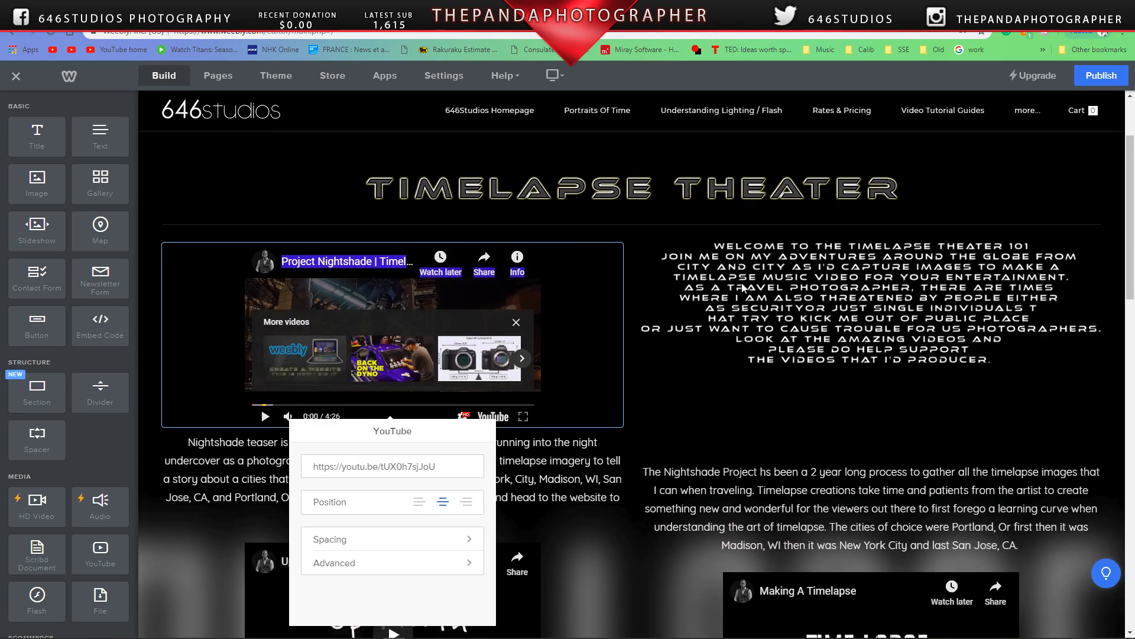
# Step: Set the introduction image's top margin to 40 and publish the website
pyautogui.click(864, 268)
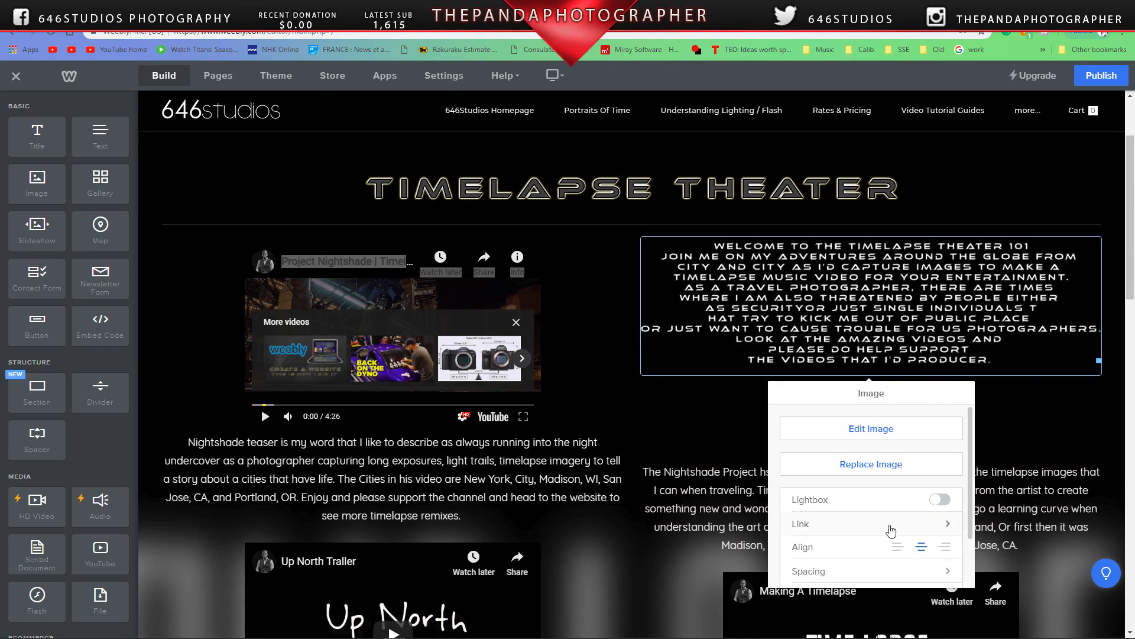
pyautogui.click(890, 529)
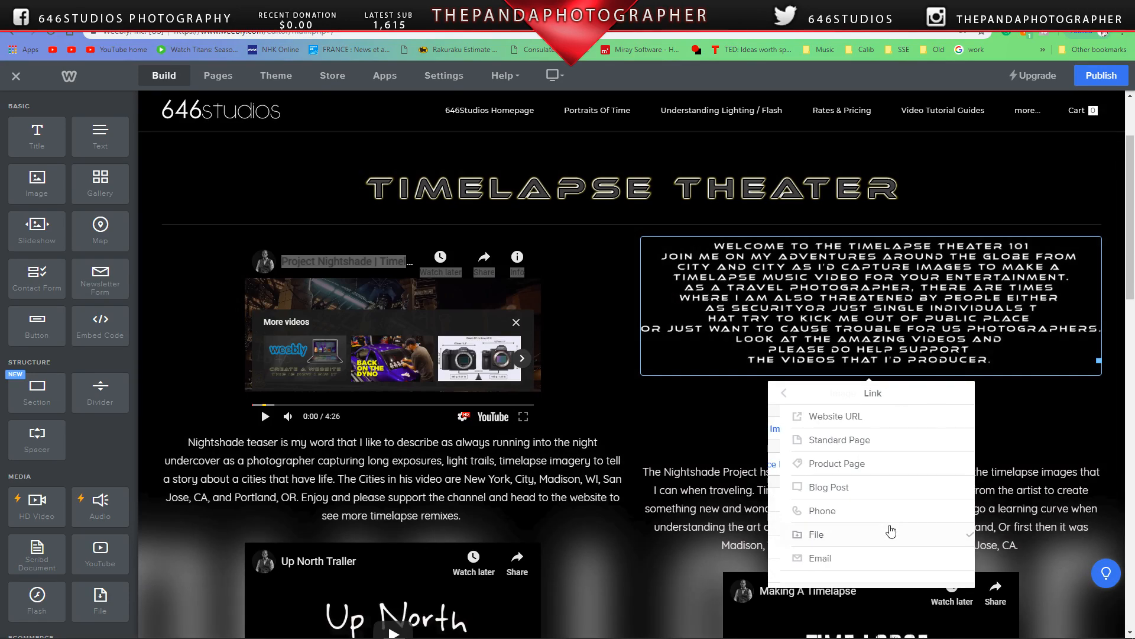
pyautogui.click(783, 394)
pyautogui.click(850, 565)
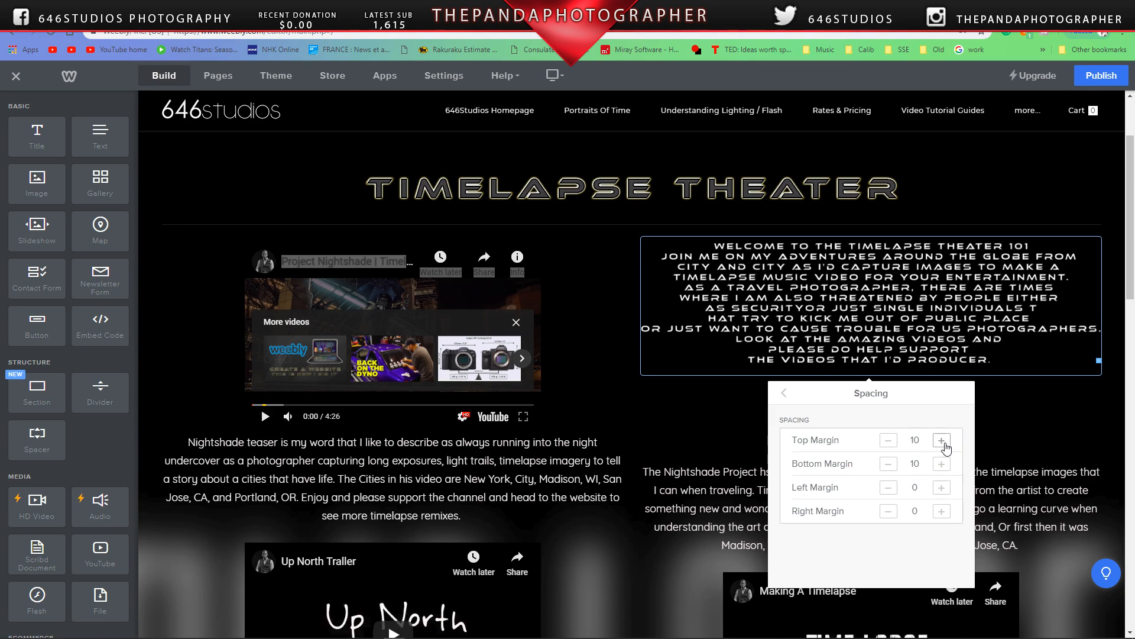
pyautogui.click(942, 441)
pyautogui.click(941, 440)
pyautogui.click(942, 440)
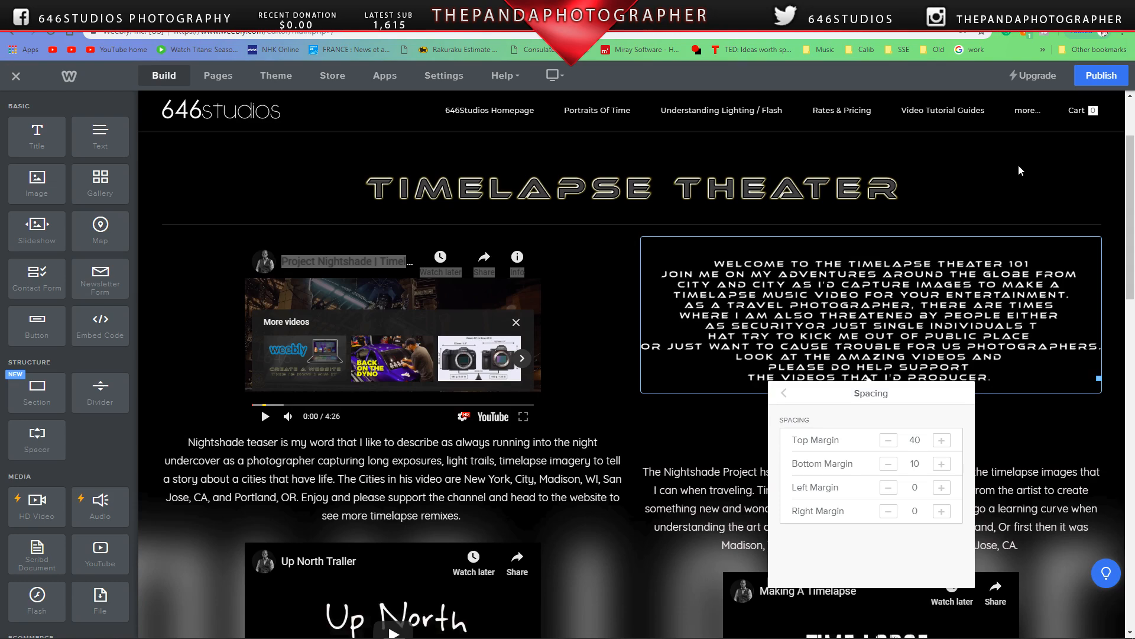
pyautogui.click(1101, 75)
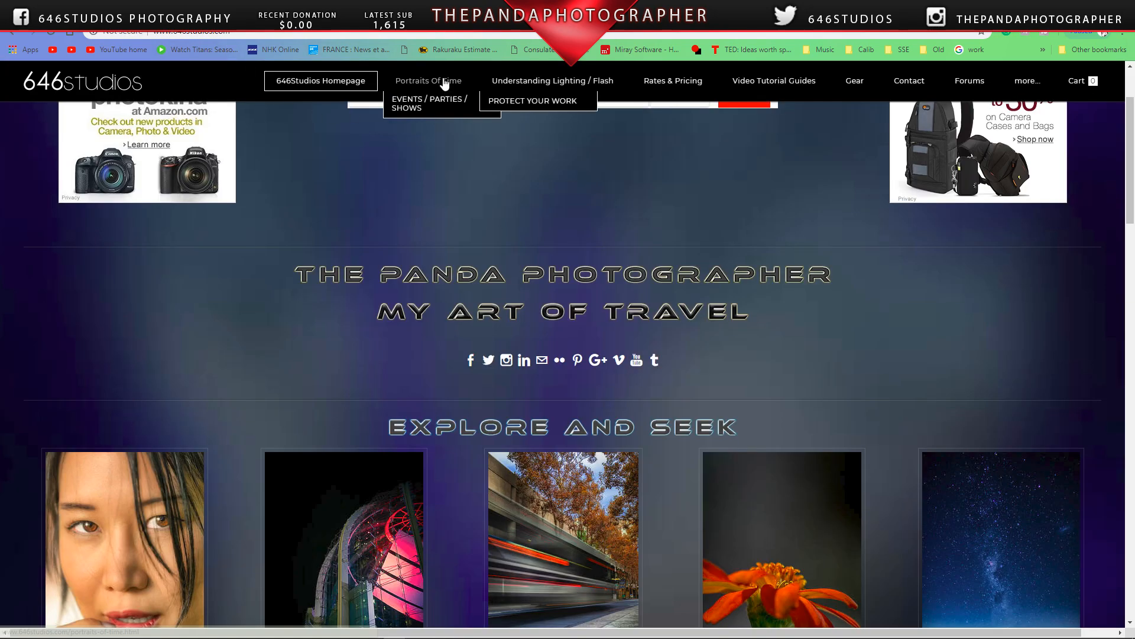
# Step: Open the live Timelapse Theater page and examine the introduction image, videos, descriptions and copyright notice
pyautogui.click(897, 108)
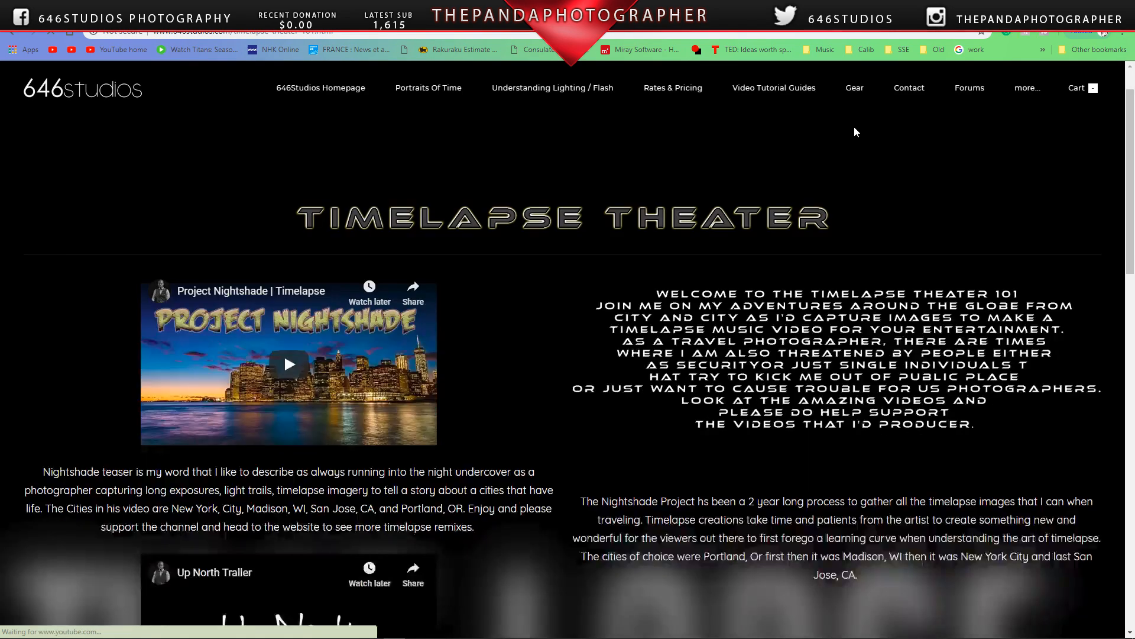
pyautogui.scroll(-1, 854, 125)
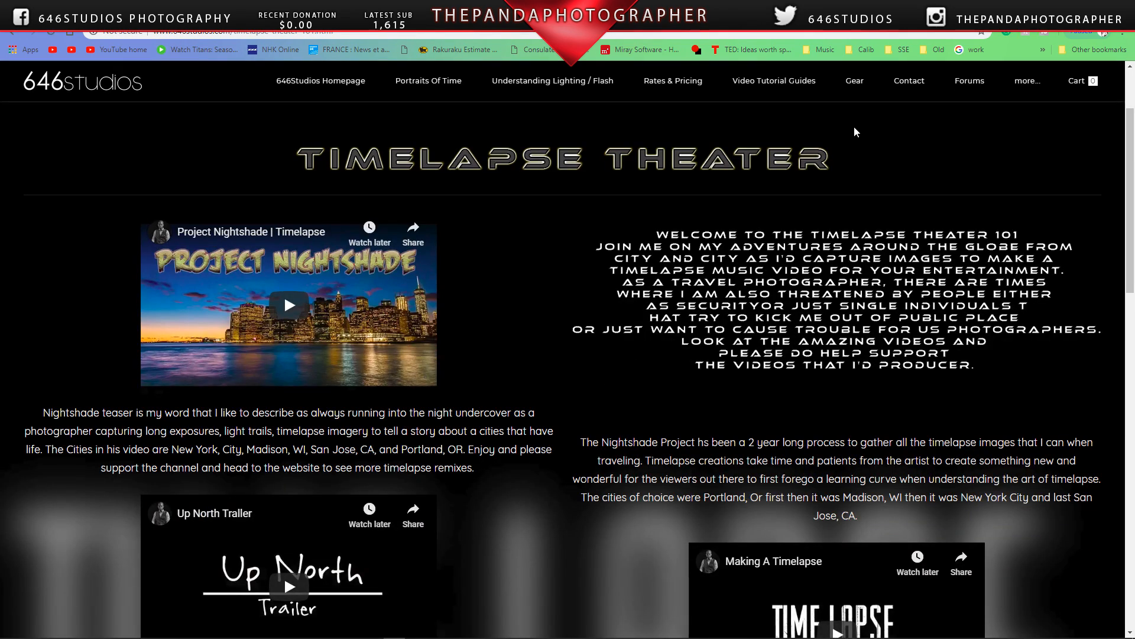
pyautogui.scroll(-6, 854, 132)
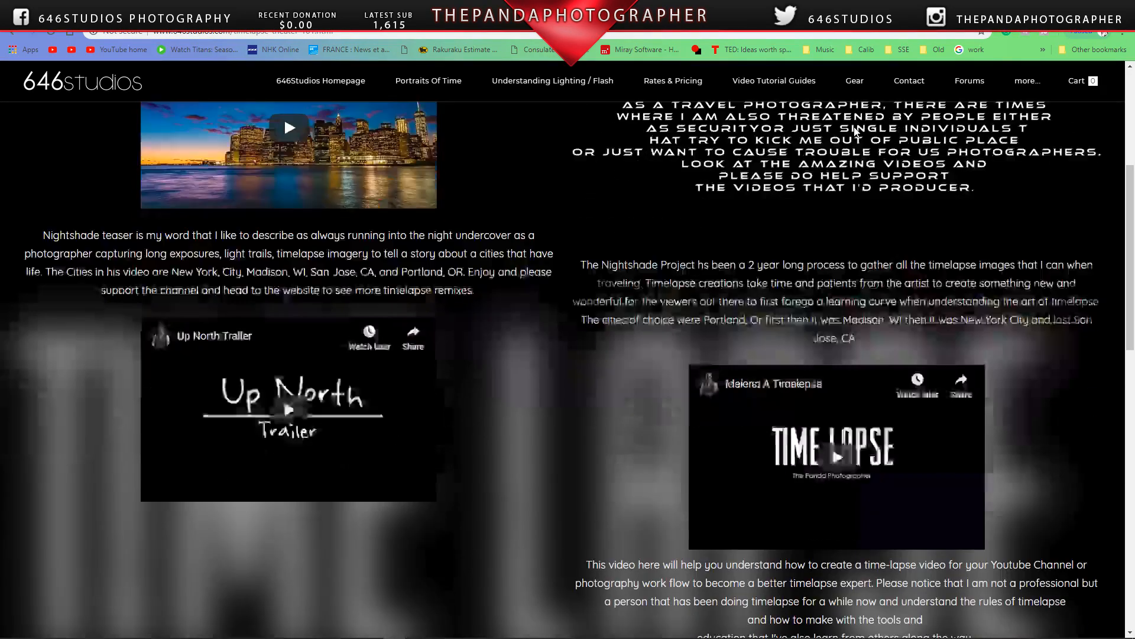
pyautogui.scroll(-7, 853, 126)
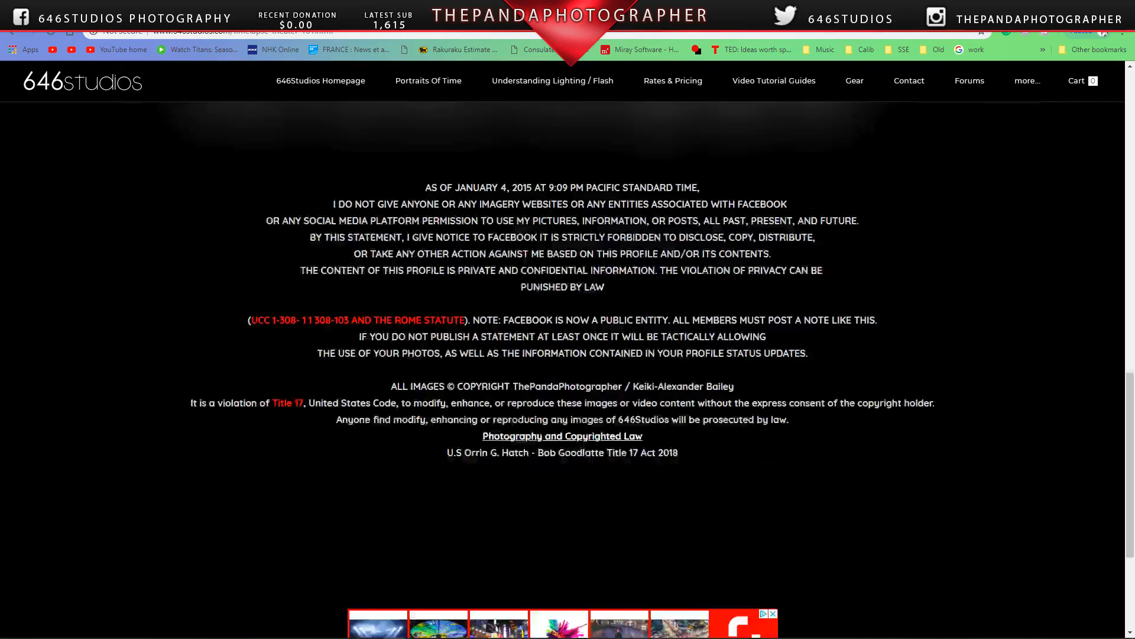
pyautogui.scroll(4, 854, 126)
pyautogui.scroll(10, 854, 127)
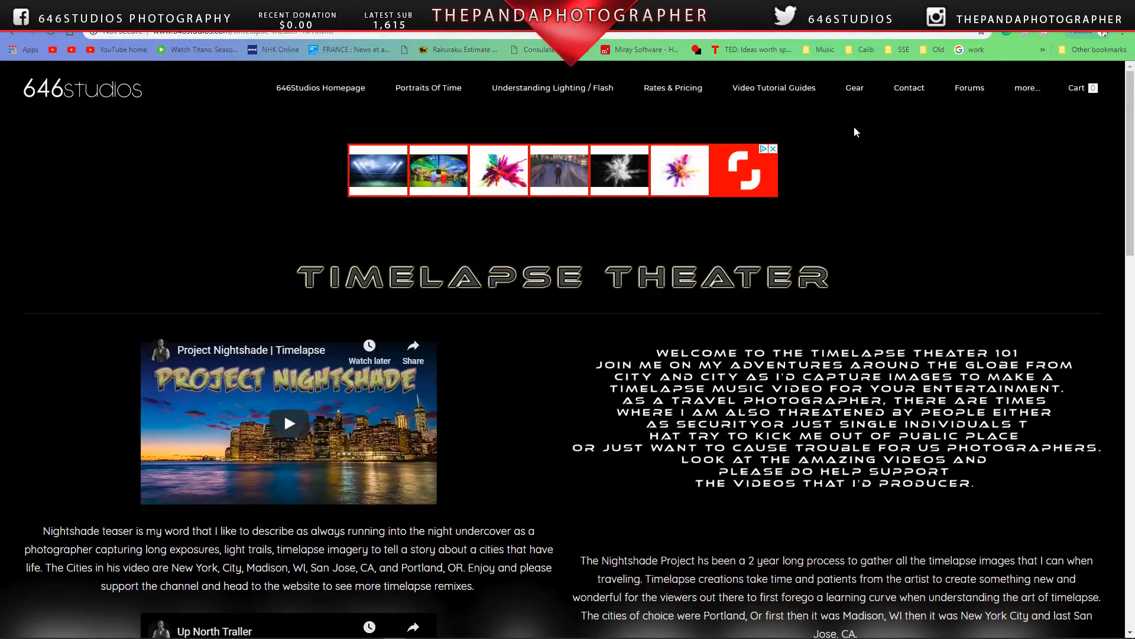
pyautogui.scroll(-1, 854, 128)
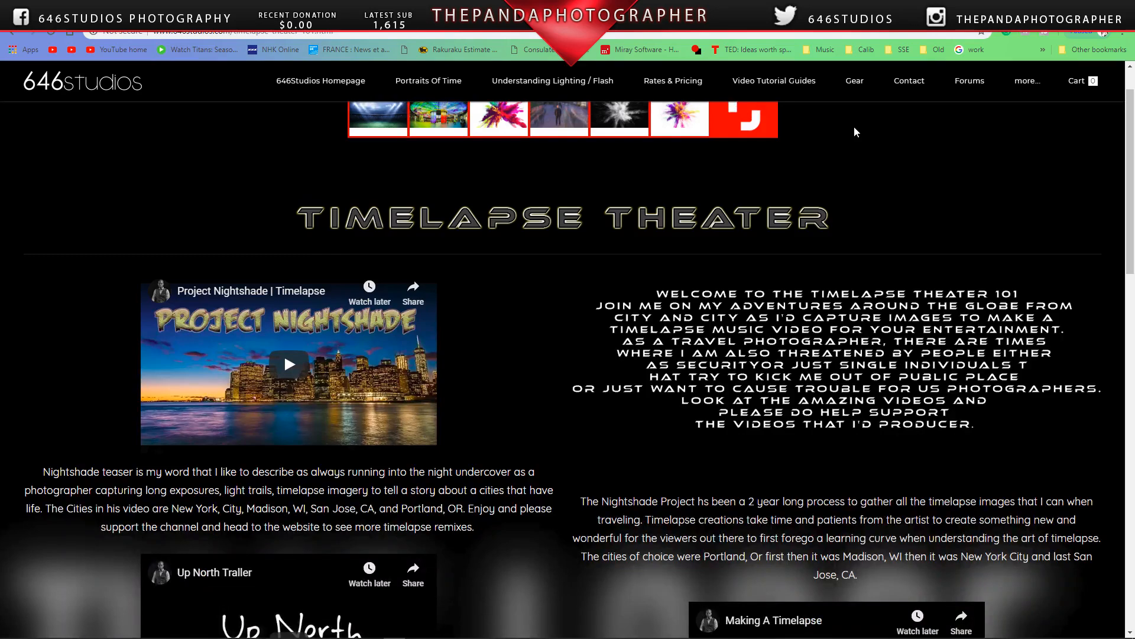
pyautogui.scroll(-3, 854, 131)
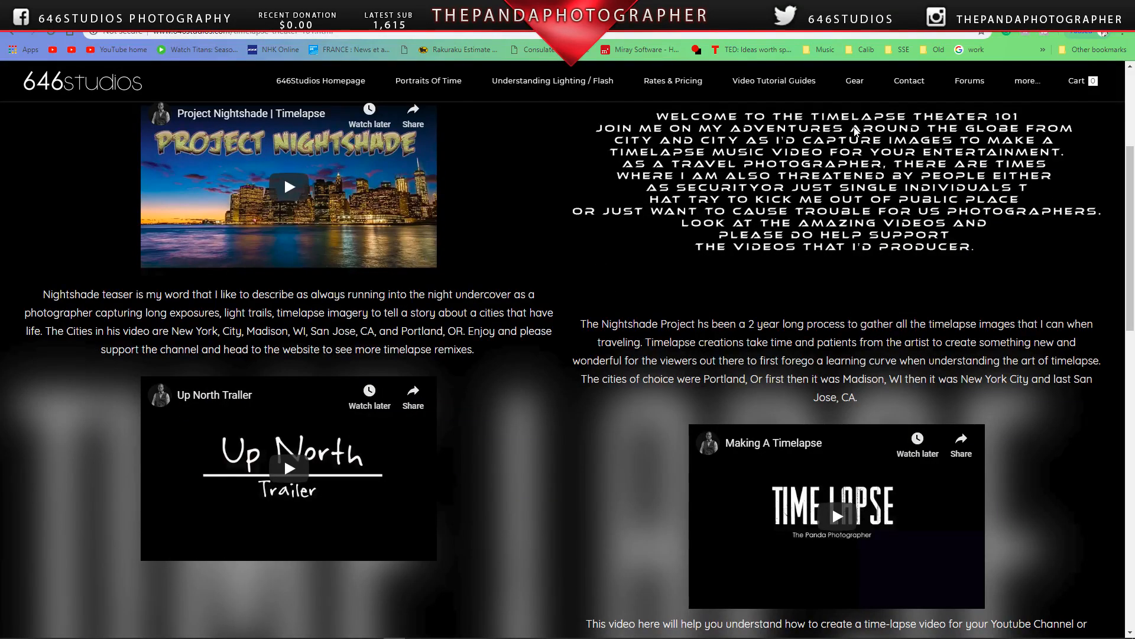
pyautogui.scroll(2, 855, 131)
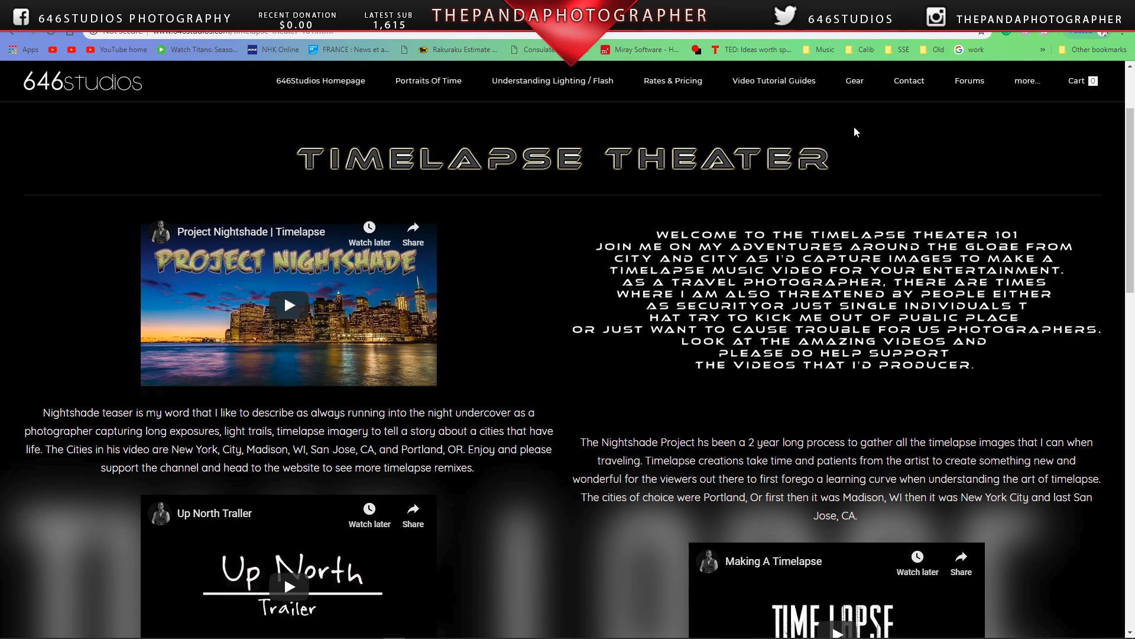
pyautogui.scroll(-3, 854, 131)
pyautogui.scroll(2, 855, 130)
pyautogui.scroll(3, 855, 130)
pyautogui.scroll(-3, 854, 130)
pyautogui.scroll(1, 853, 131)
pyautogui.scroll(1, 855, 131)
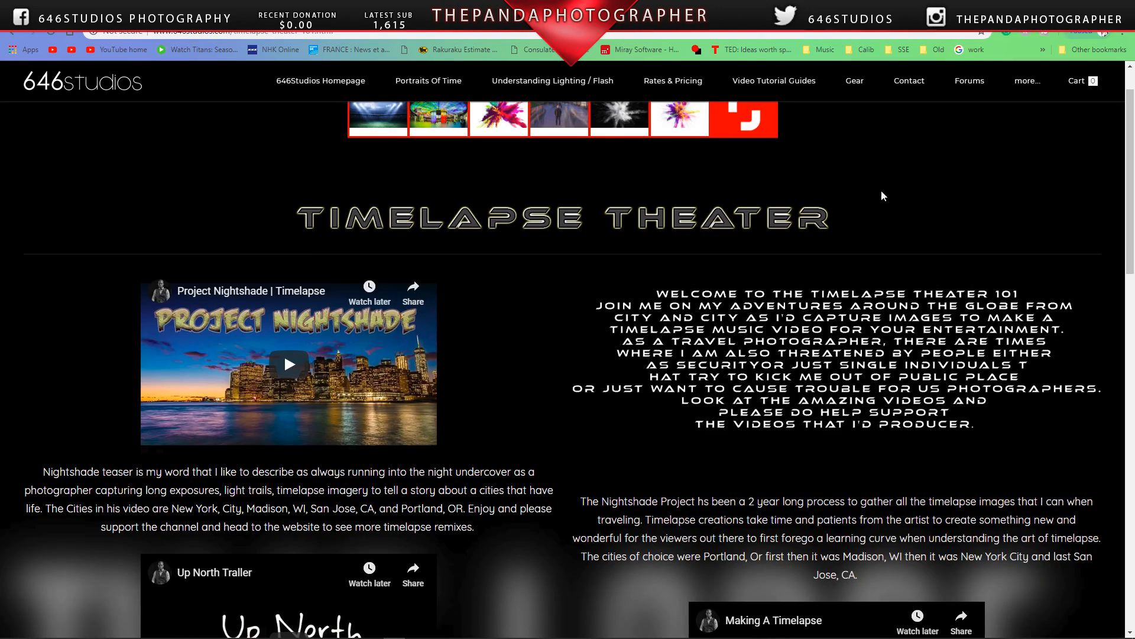
pyautogui.scroll(-2, 884, 307)
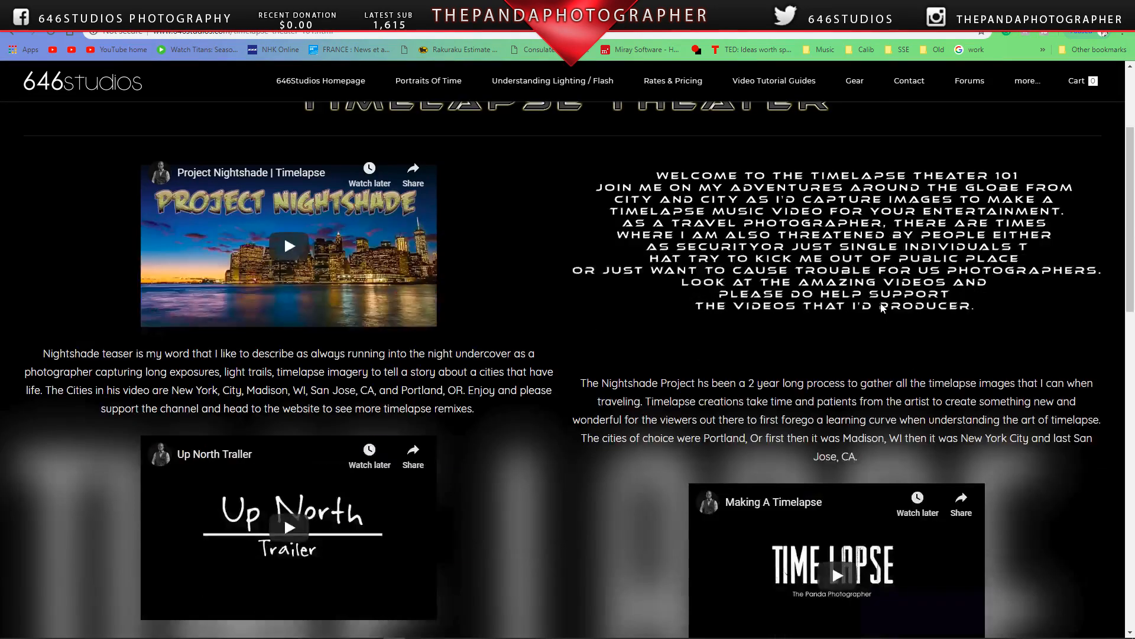
pyautogui.scroll(-1, 882, 307)
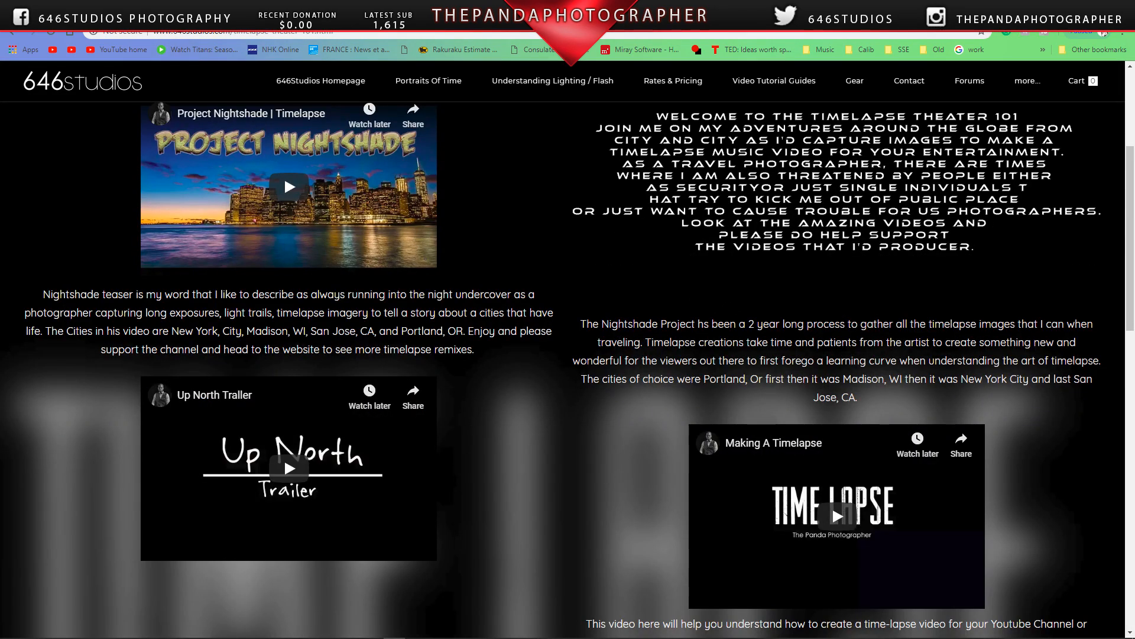
# Step: Return to the Weebly editor and move the Making A Timelapse video into the left column above the Up North Trailer
pyautogui.click(70, 18)
pyautogui.click(772, 199)
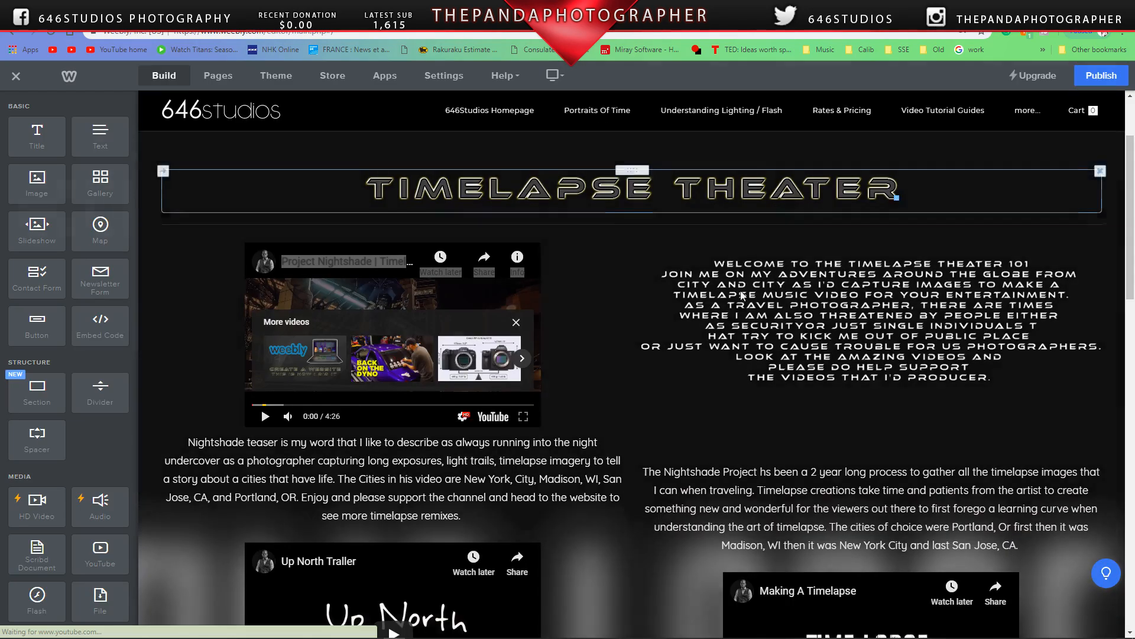
pyautogui.scroll(-2, 798, 295)
pyautogui.moveTo(863, 457); pyautogui.dragTo(432, 434)
pyautogui.moveTo(416, 417); pyautogui.dragTo(416, 417)
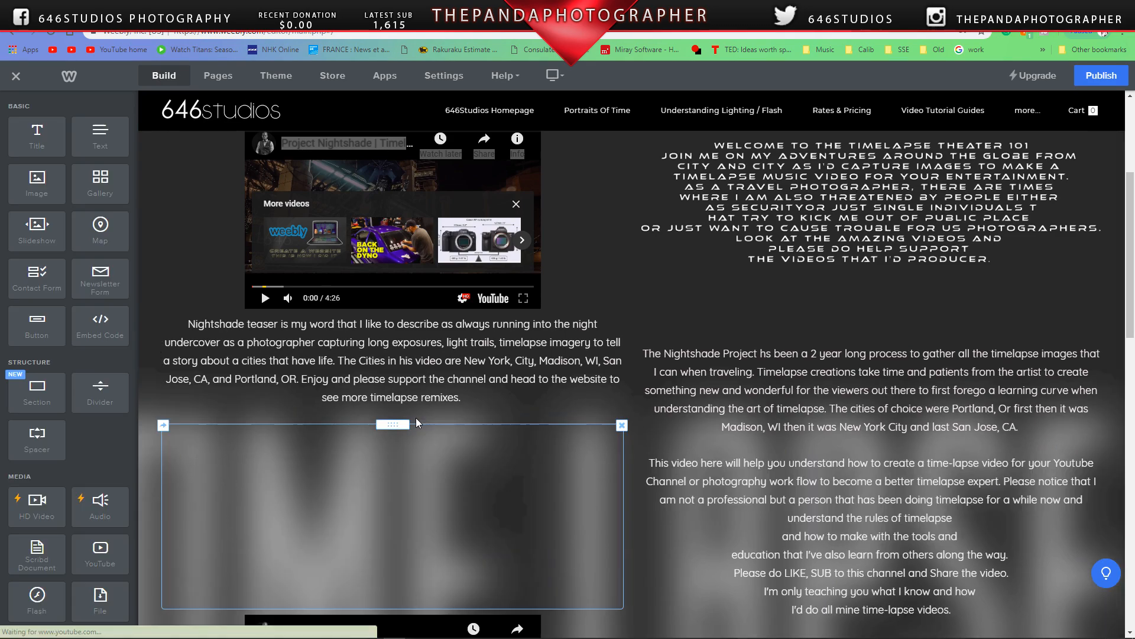
pyautogui.scroll(-2, 774, 276)
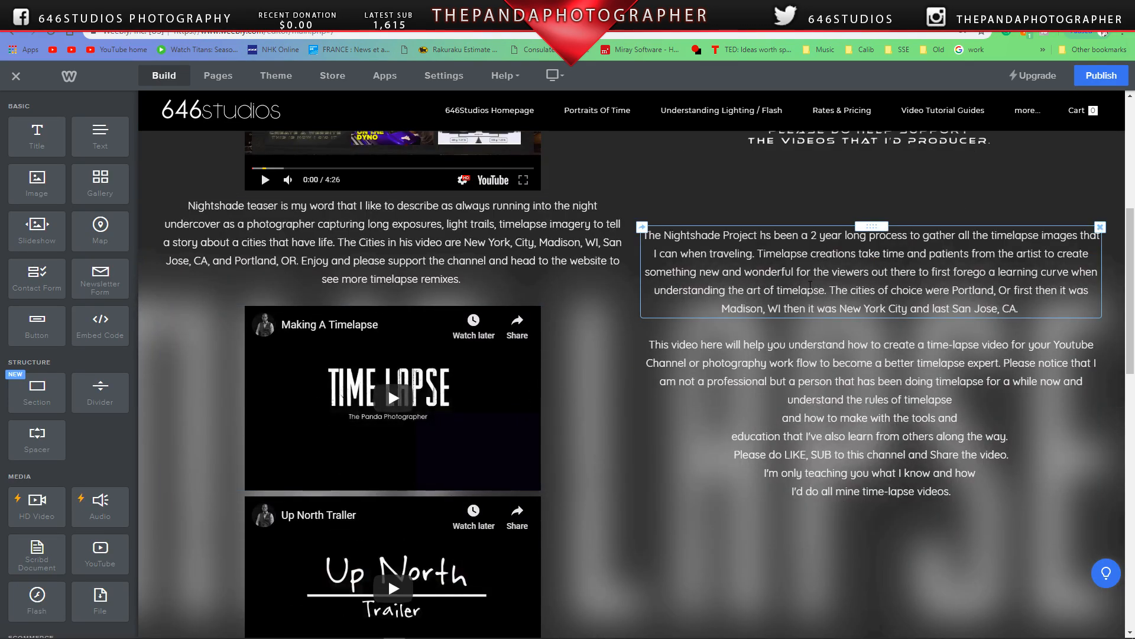
# Step: Move the Nightshade Project paragraph up into the row between the Project Nightshade video and the introduction image
pyautogui.scroll(3, 825, 265)
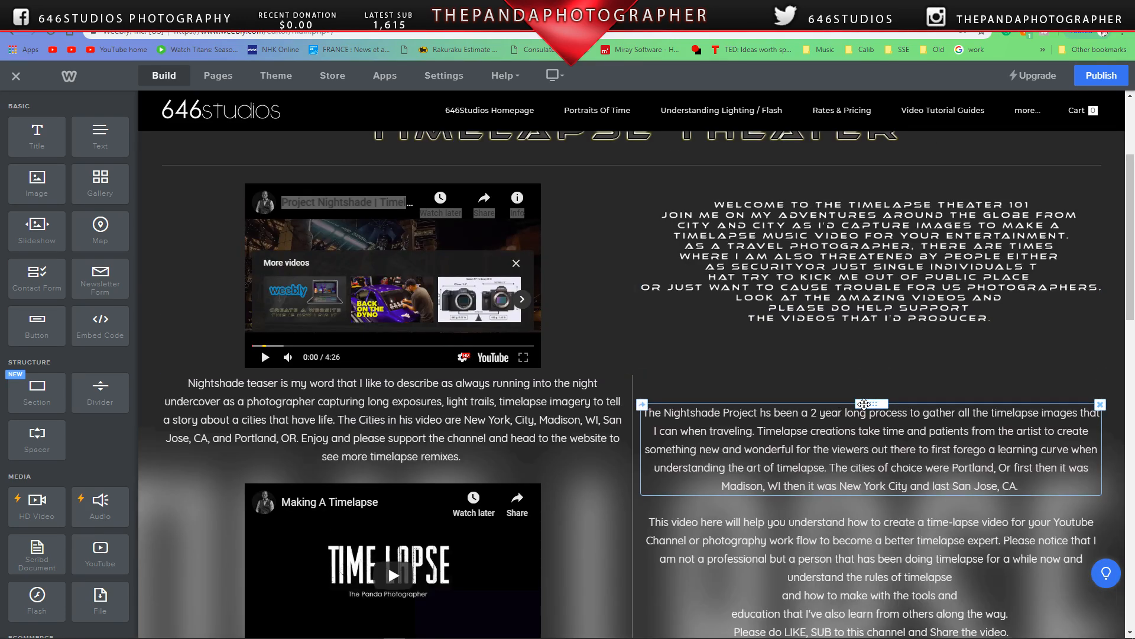
pyautogui.moveTo(864, 404); pyautogui.dragTo(792, 268)
pyautogui.scroll(3, 807, 296)
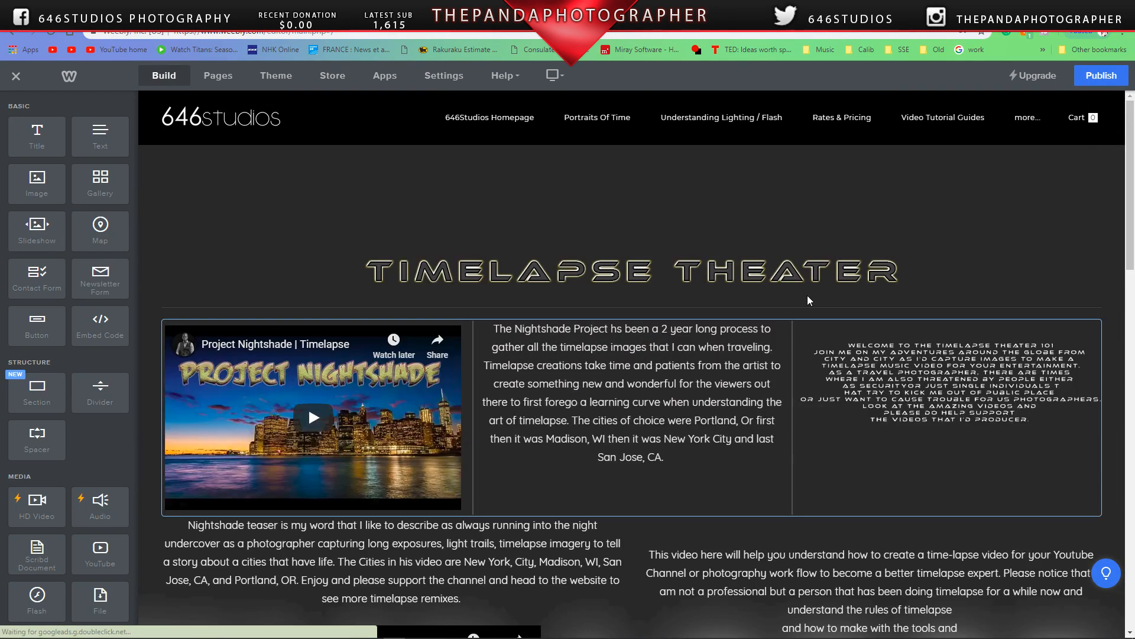
# Step: Move the introduction image out of the video row to directly beneath the Timelapse Theater title
pyautogui.moveTo(887, 338); pyautogui.dragTo(833, 328)
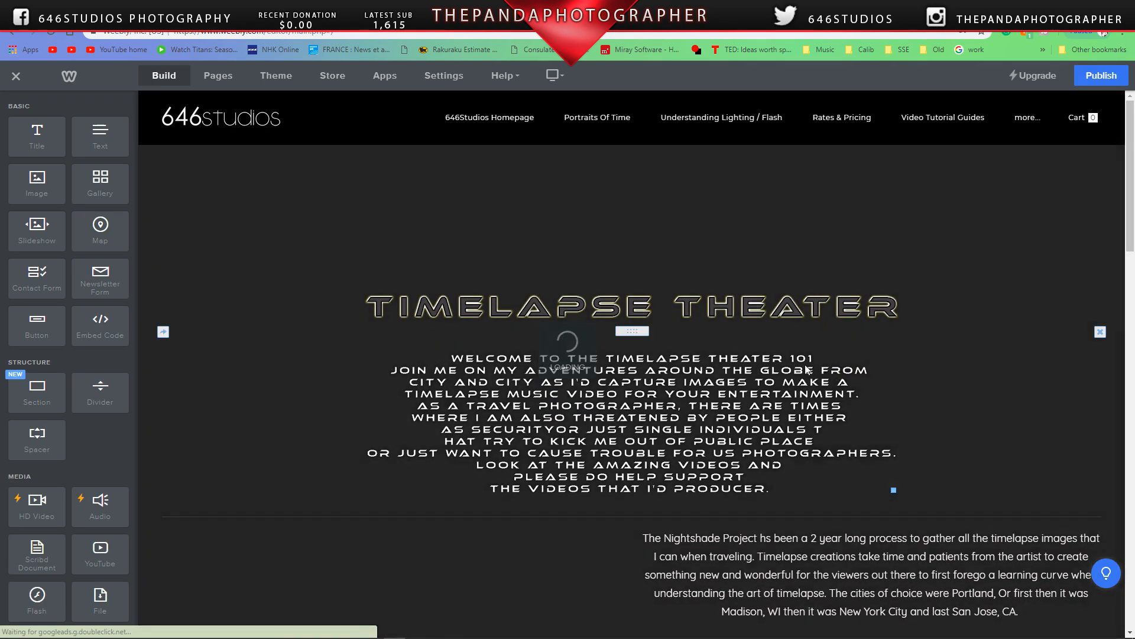
pyautogui.scroll(-4, 816, 349)
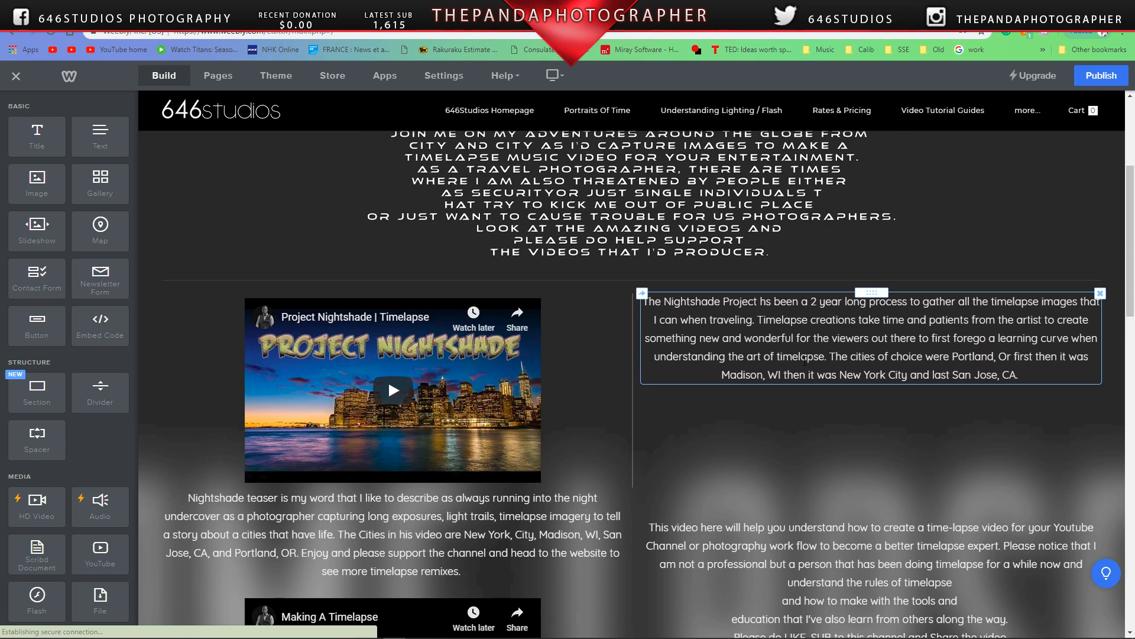
# Step: Move the Nightshade teaser paragraph into the right column, above the paragraph about creating a time-lapse video
pyautogui.scroll(-5, 805, 359)
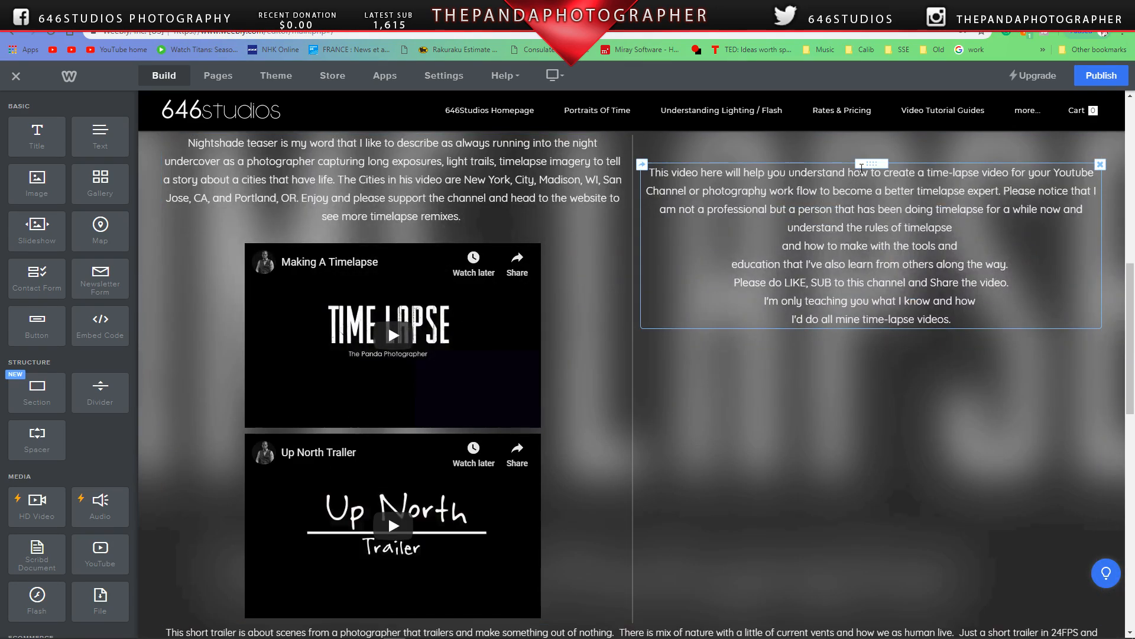
pyautogui.moveTo(862, 168); pyautogui.dragTo(825, 425)
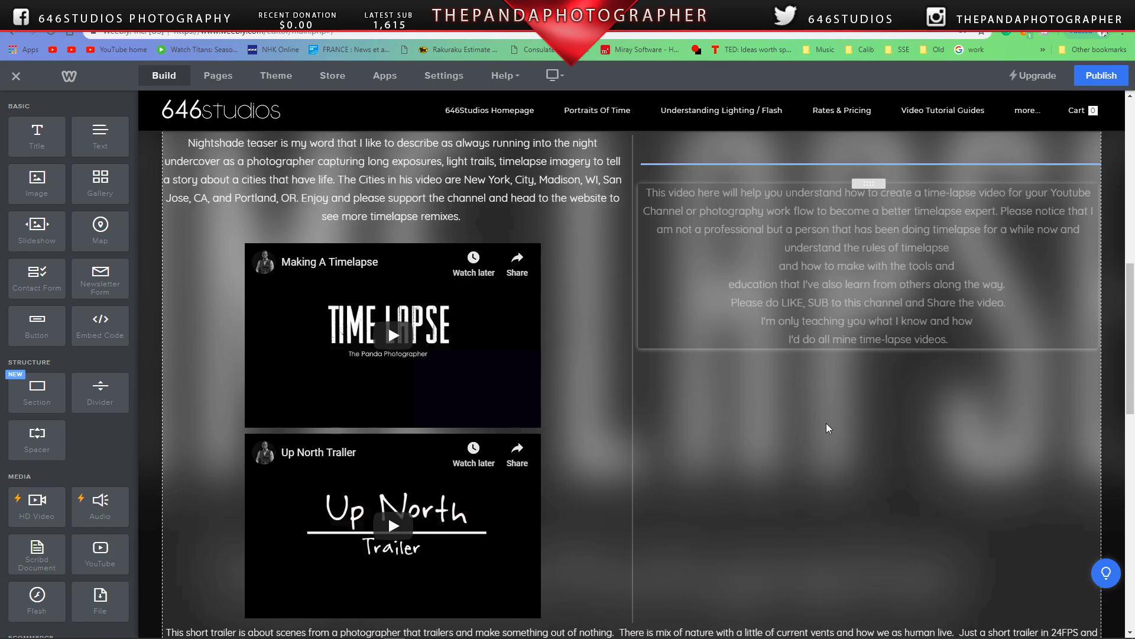
pyautogui.scroll(5, 825, 425)
pyautogui.scroll(-2, 509, 402)
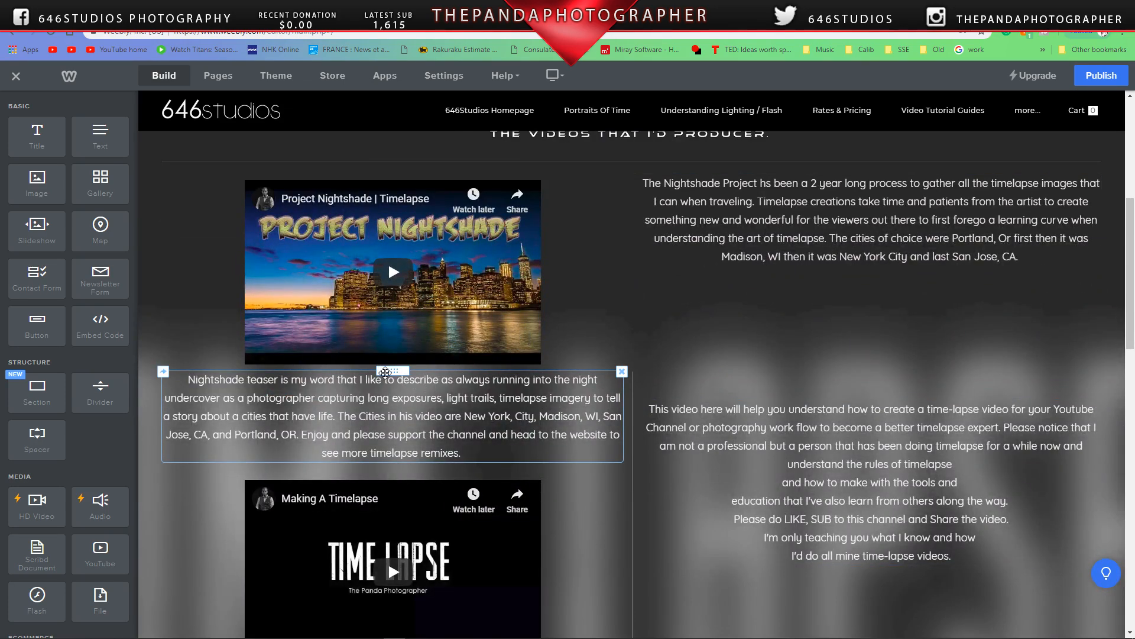
pyautogui.moveTo(393, 381); pyautogui.dragTo(842, 369)
# Step: Review the rearranged page, comparing the three videos with the descriptions beside and below them
pyautogui.scroll(-3, 840, 365)
pyautogui.scroll(5, 839, 365)
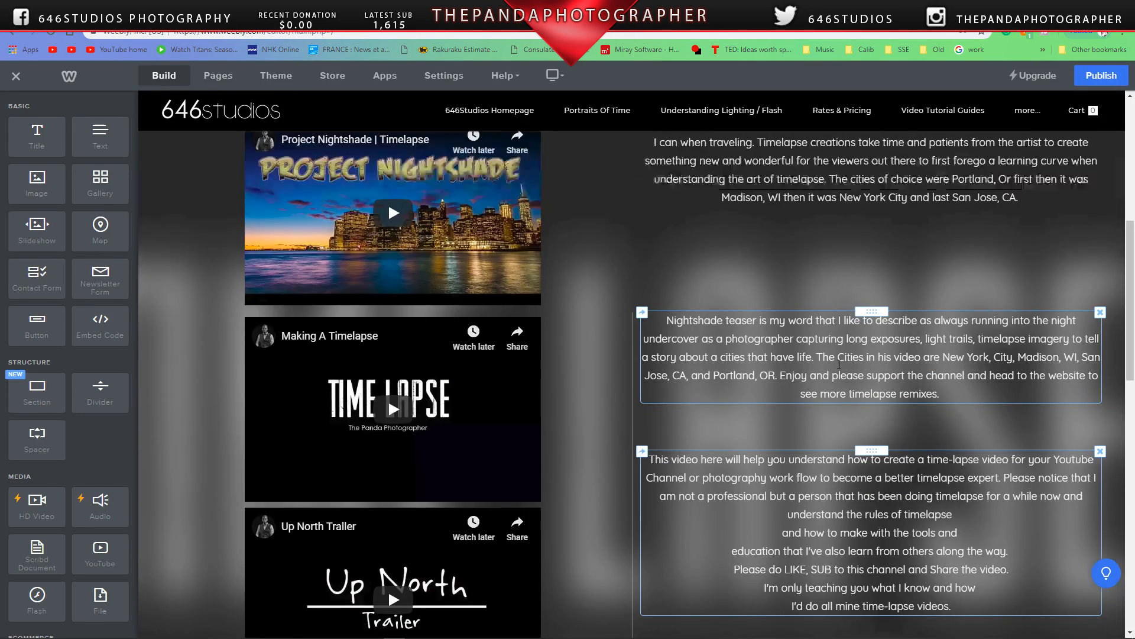
pyautogui.scroll(-5, 842, 355)
pyautogui.scroll(4, 843, 351)
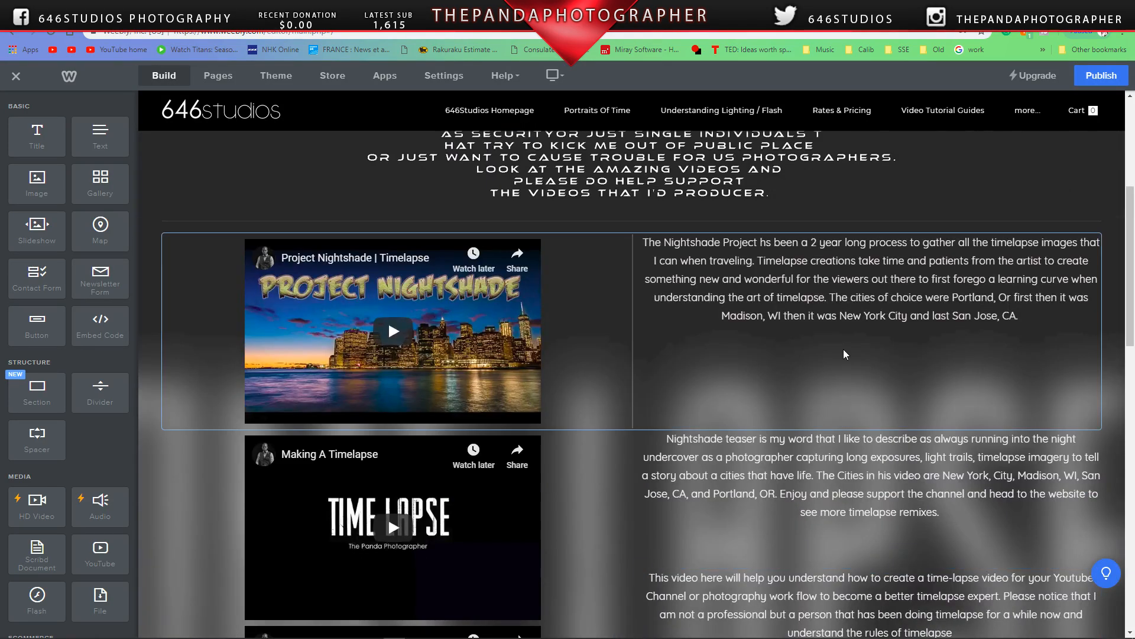
pyautogui.scroll(3, 721, 237)
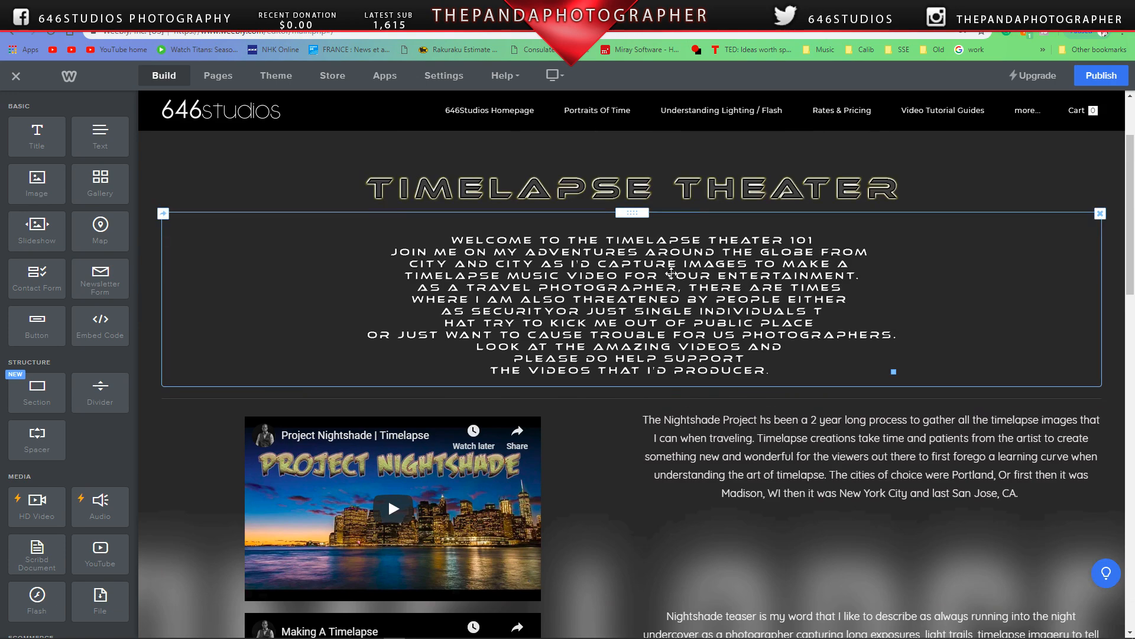
pyautogui.scroll(-9, 668, 290)
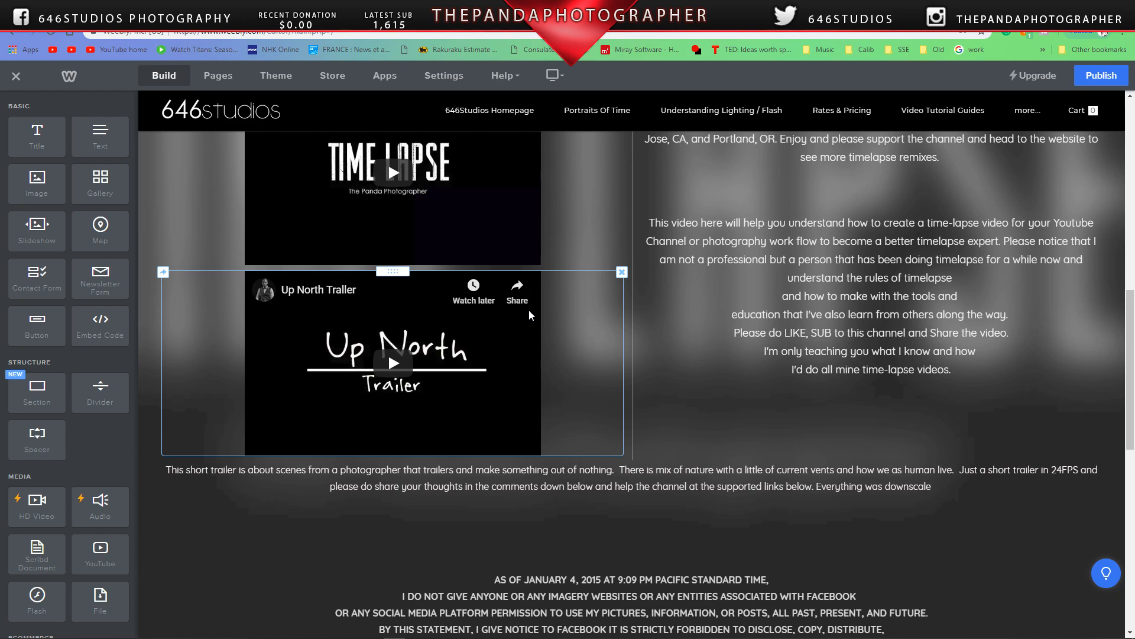
pyautogui.scroll(-1, 528, 310)
pyautogui.scroll(2, 522, 285)
pyautogui.scroll(3, 522, 285)
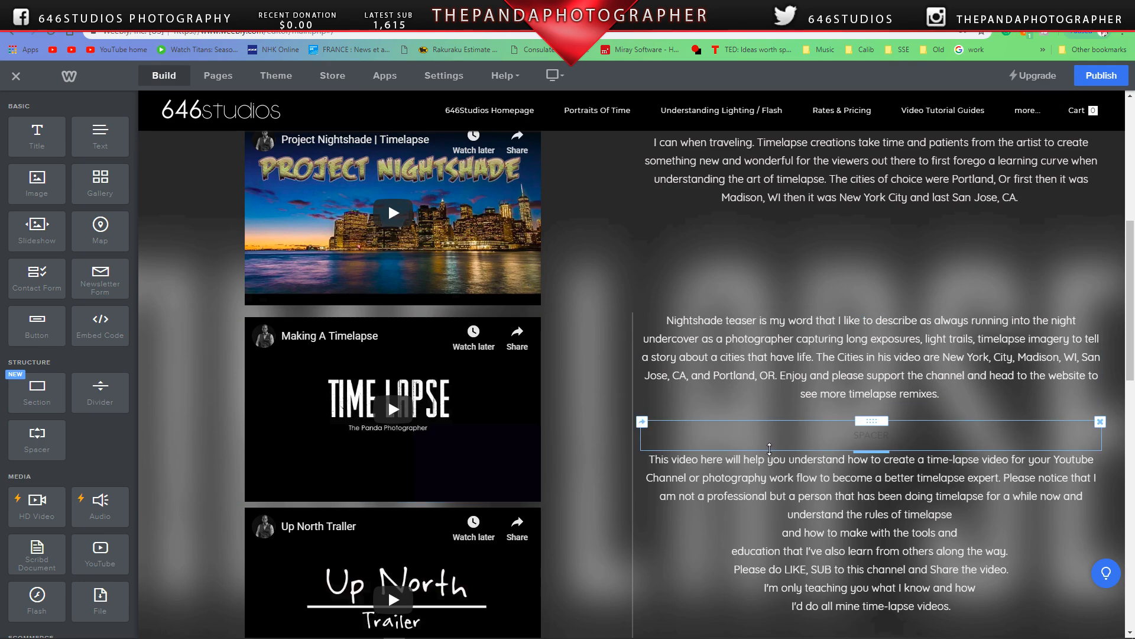
pyautogui.scroll(2, 772, 445)
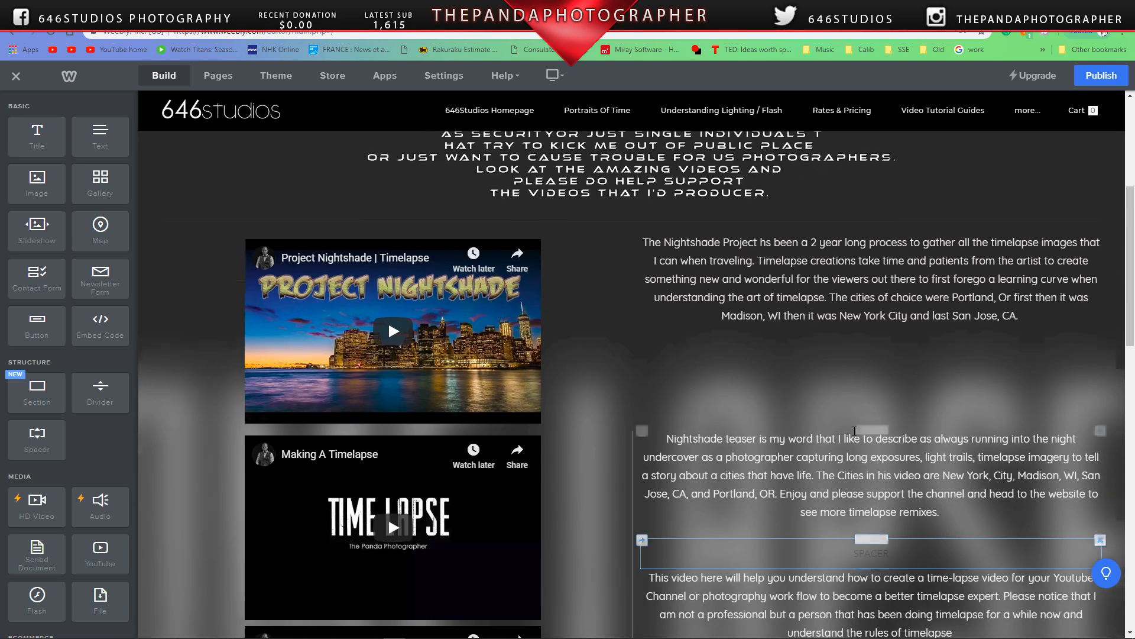
pyautogui.scroll(-3, 828, 437)
pyautogui.scroll(-1, 855, 431)
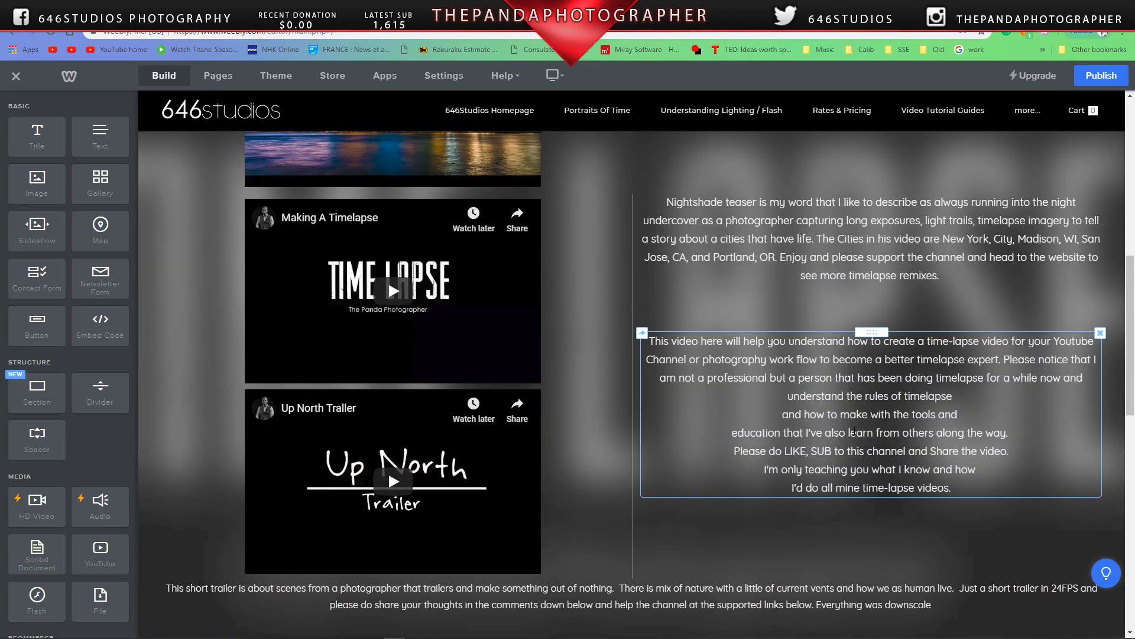
# Step: Add a spacer and a divider between the Nightshade teaser paragraph and the paragraph about creating a time-lapse video
pyautogui.scroll(-1, 854, 431)
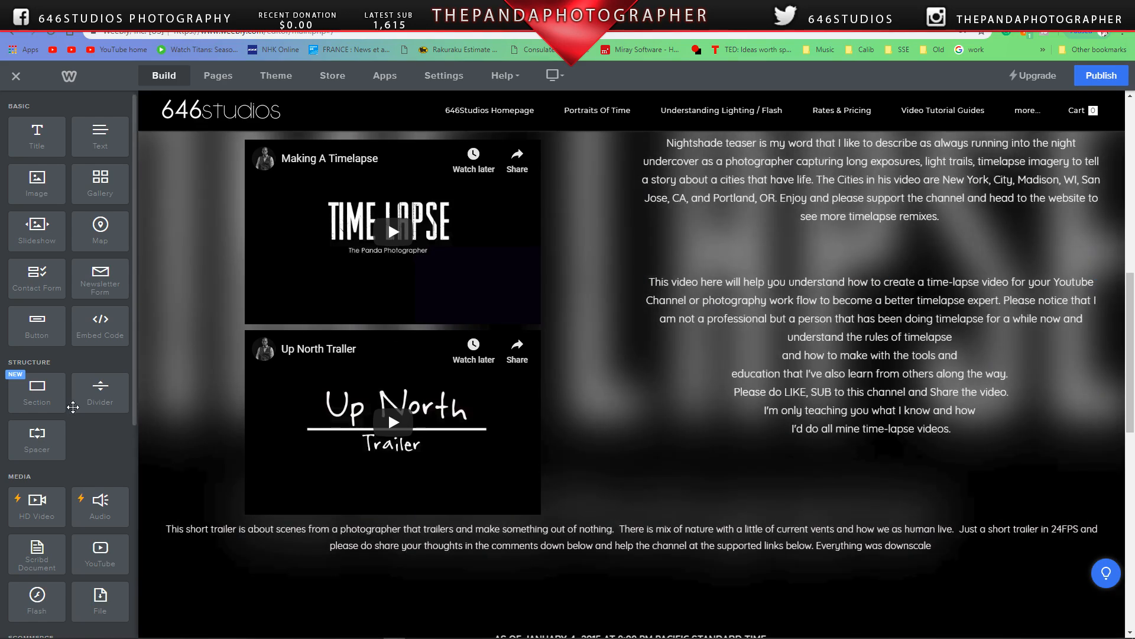
pyautogui.moveTo(36, 434); pyautogui.dragTo(745, 268)
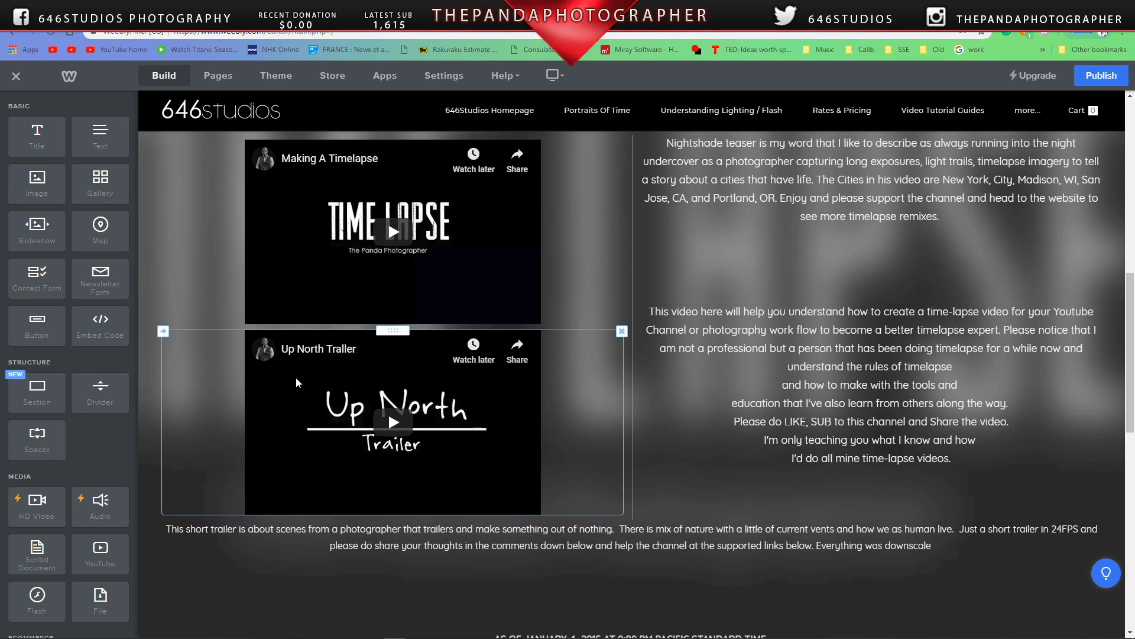
pyautogui.moveTo(36, 437)
pyautogui.mouseDown()
pyautogui.moveTo(409, 372)
pyautogui.moveTo(716, 297)
pyautogui.moveTo(237, 408)
pyautogui.moveTo(115, 399)
pyautogui.moveTo(550, 311)
pyautogui.moveTo(693, 305)
pyautogui.mouseUp()
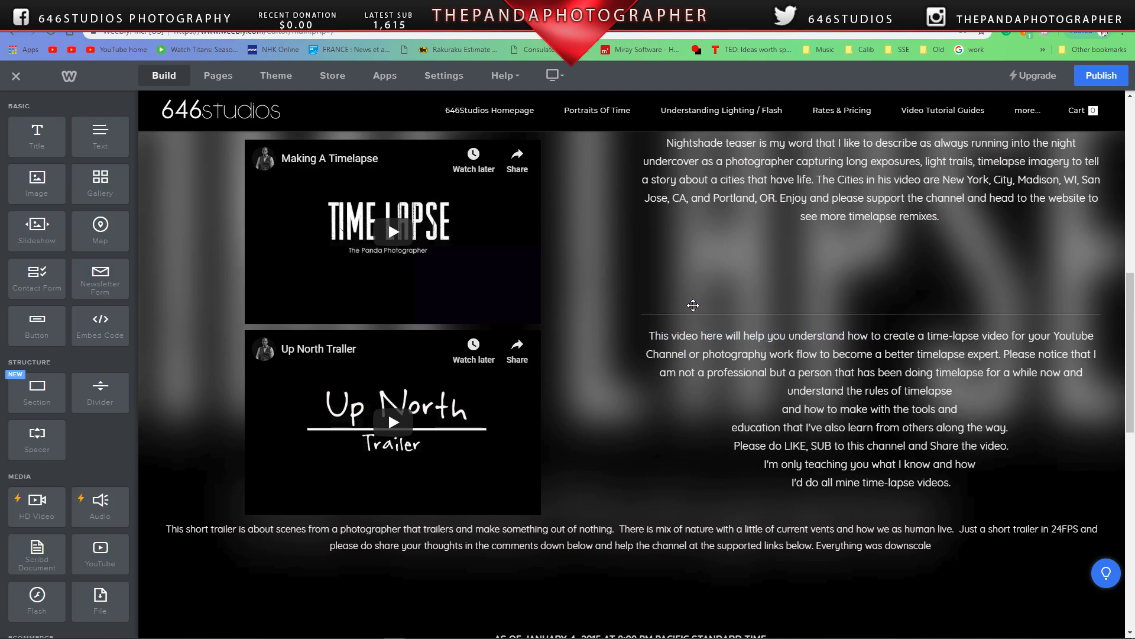
# Step: Insert a divider beneath the Nightshade Project paragraph, beside the Project Nightshade video
pyautogui.scroll(1, 382, 343)
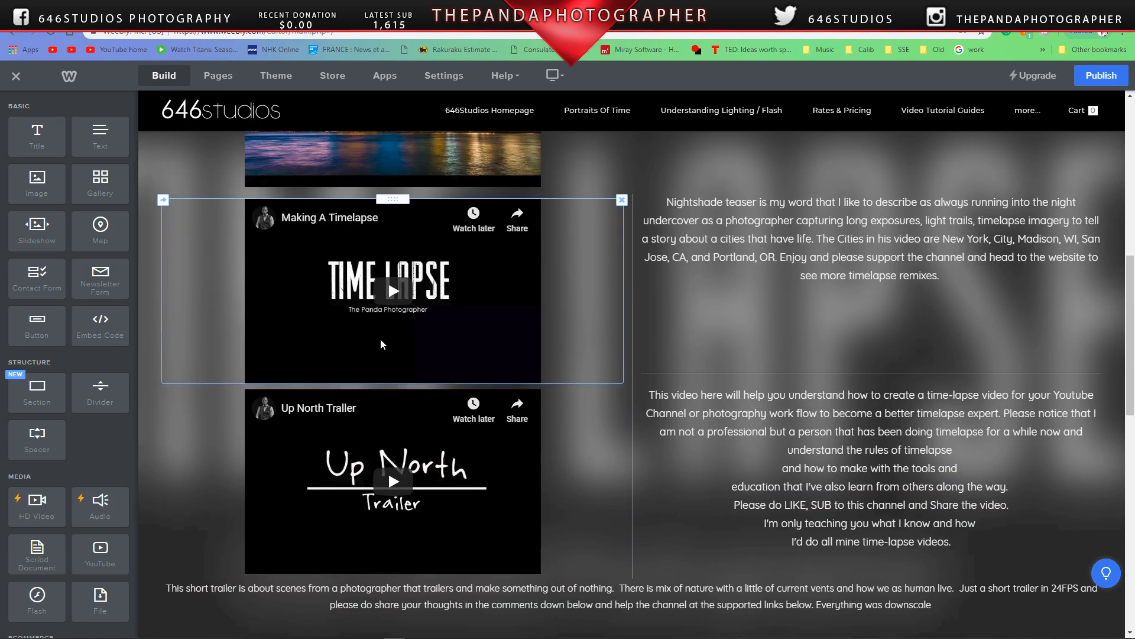
pyautogui.scroll(1, 382, 343)
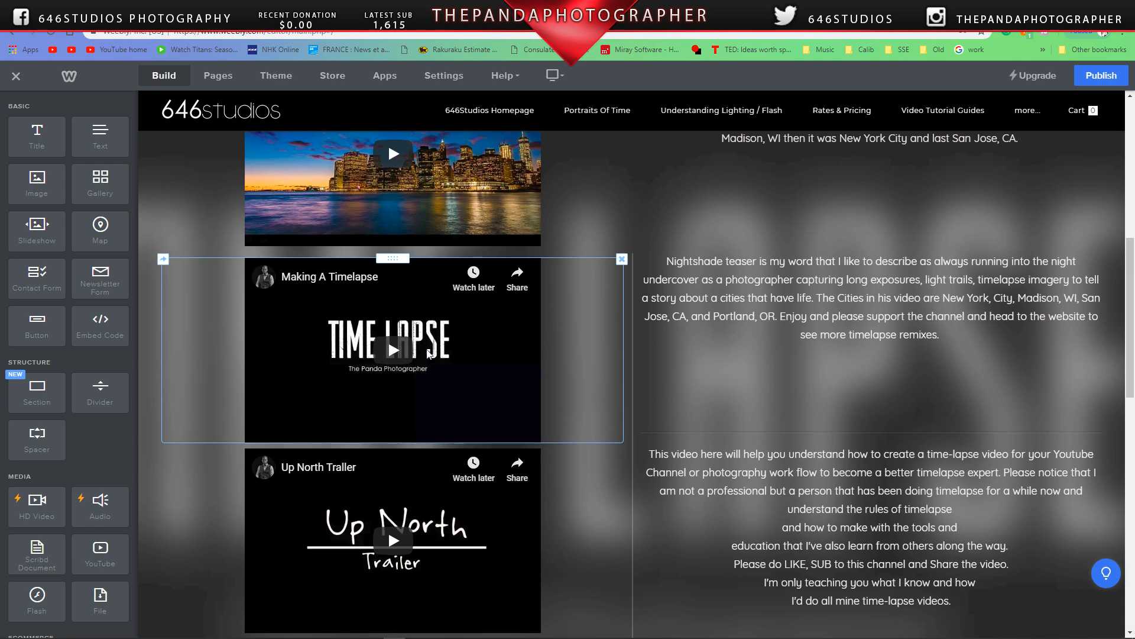
pyautogui.scroll(-1, 440, 353)
pyautogui.scroll(3, 440, 354)
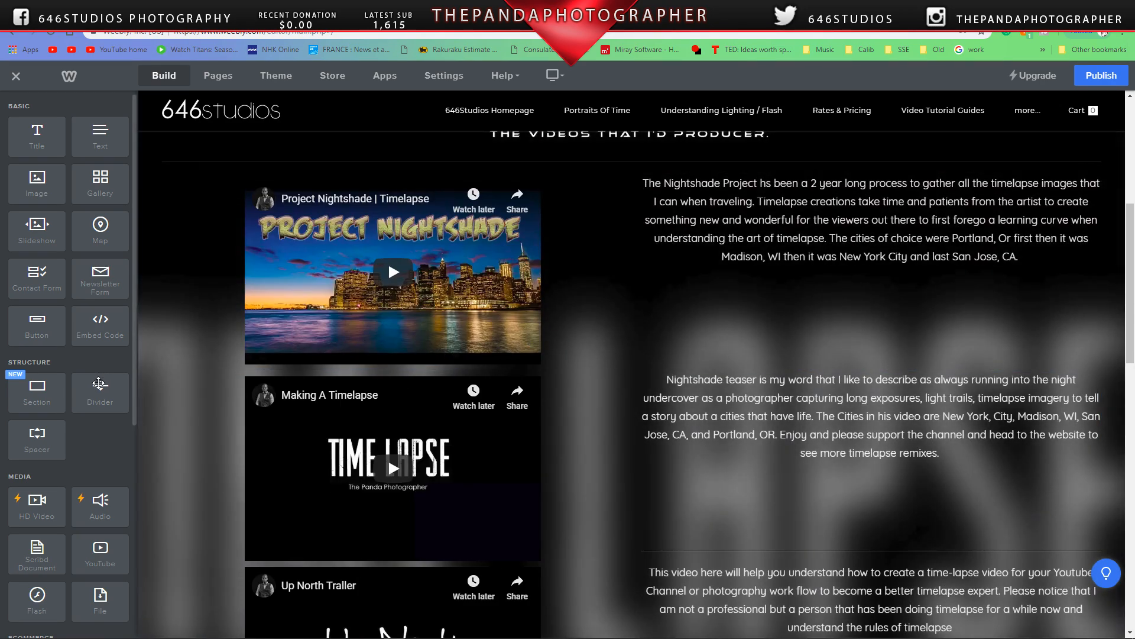
pyautogui.moveTo(99, 383); pyautogui.dragTo(837, 283)
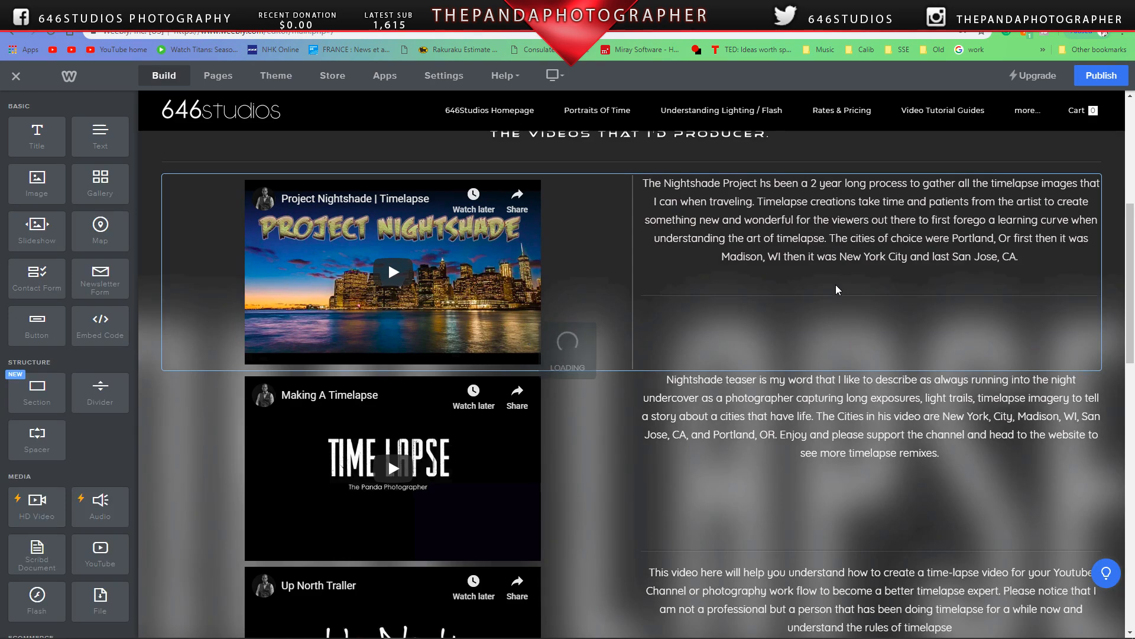
# Step: Move the divider down to directly above the Nightshade teaser paragraph and insert a spacer between the divider and that paragraph
pyautogui.moveTo(868, 284); pyautogui.dragTo(865, 350)
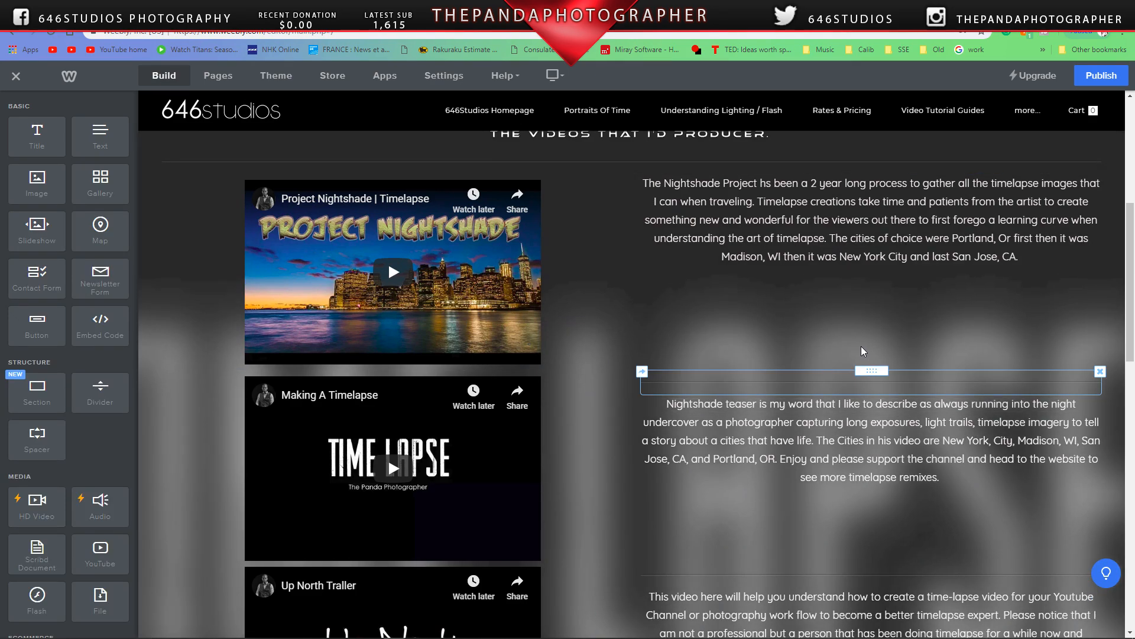
pyautogui.moveTo(37, 437); pyautogui.dragTo(895, 381)
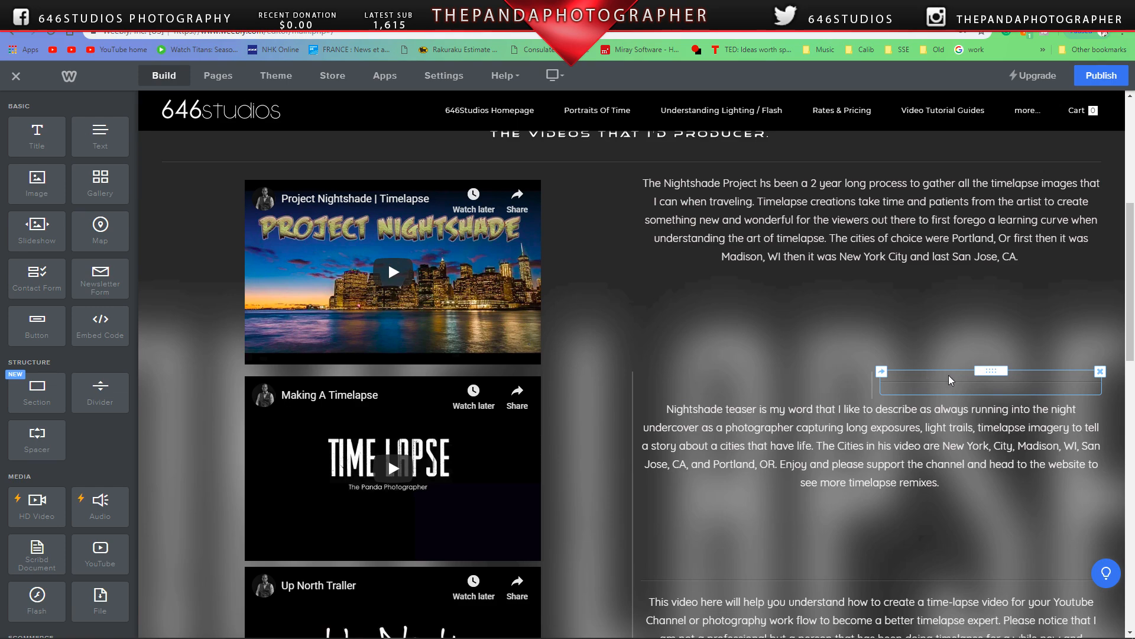
pyautogui.moveTo(986, 371); pyautogui.dragTo(863, 364)
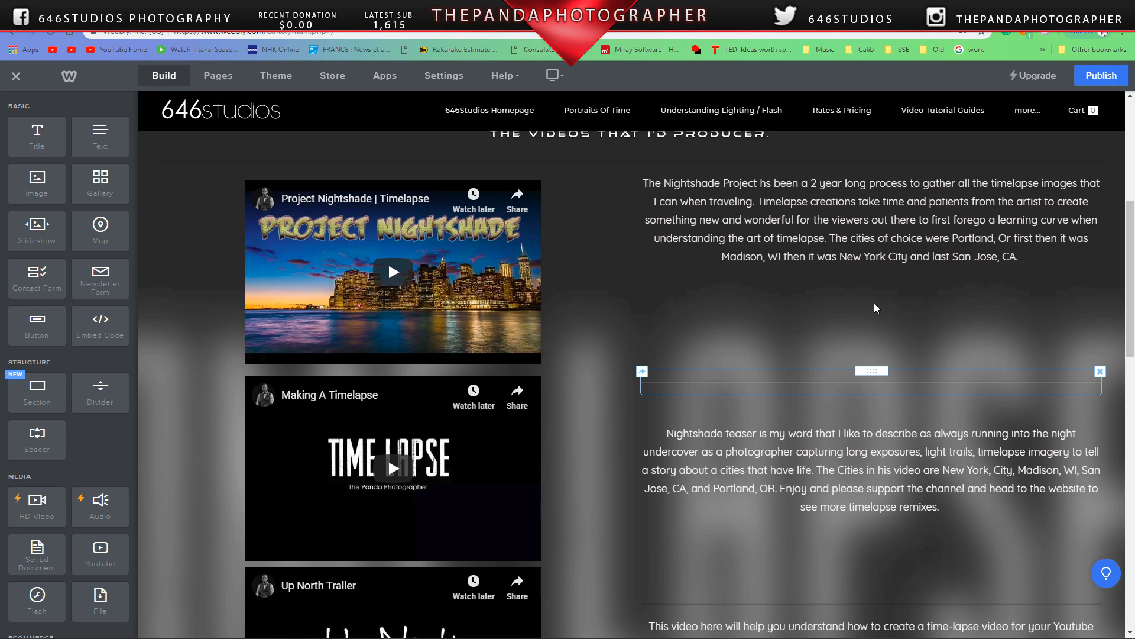
# Step: Delete a surplus spacer between the Nightshade teaser paragraph and the divider beneath it
pyautogui.scroll(-5, 875, 304)
pyautogui.scroll(3, 875, 304)
pyautogui.scroll(-2, 875, 303)
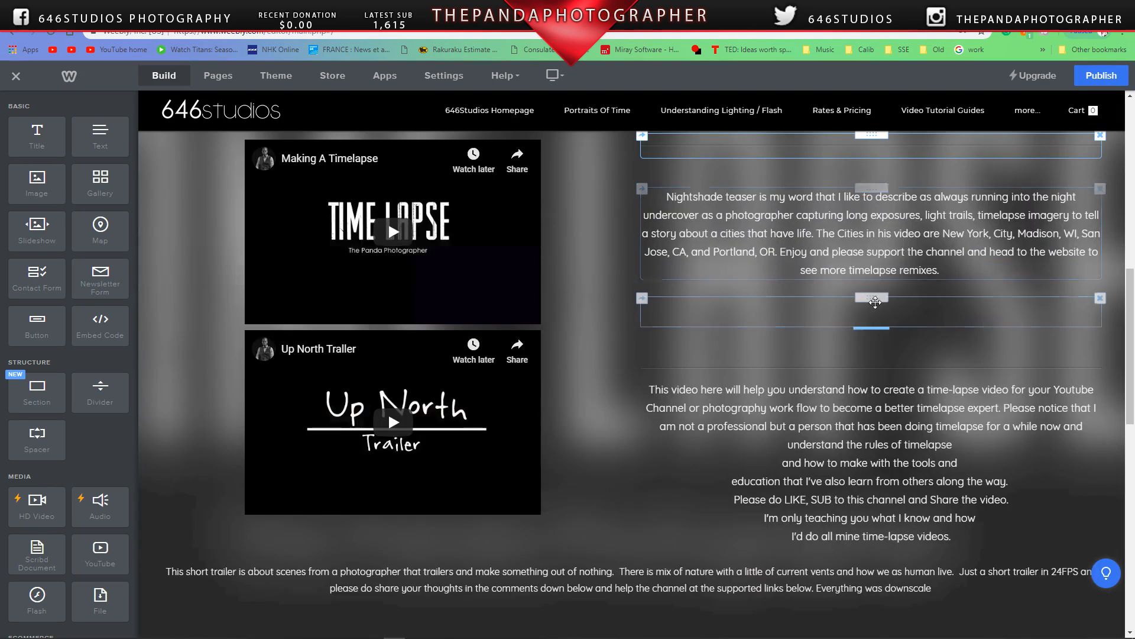
pyautogui.scroll(1, 875, 302)
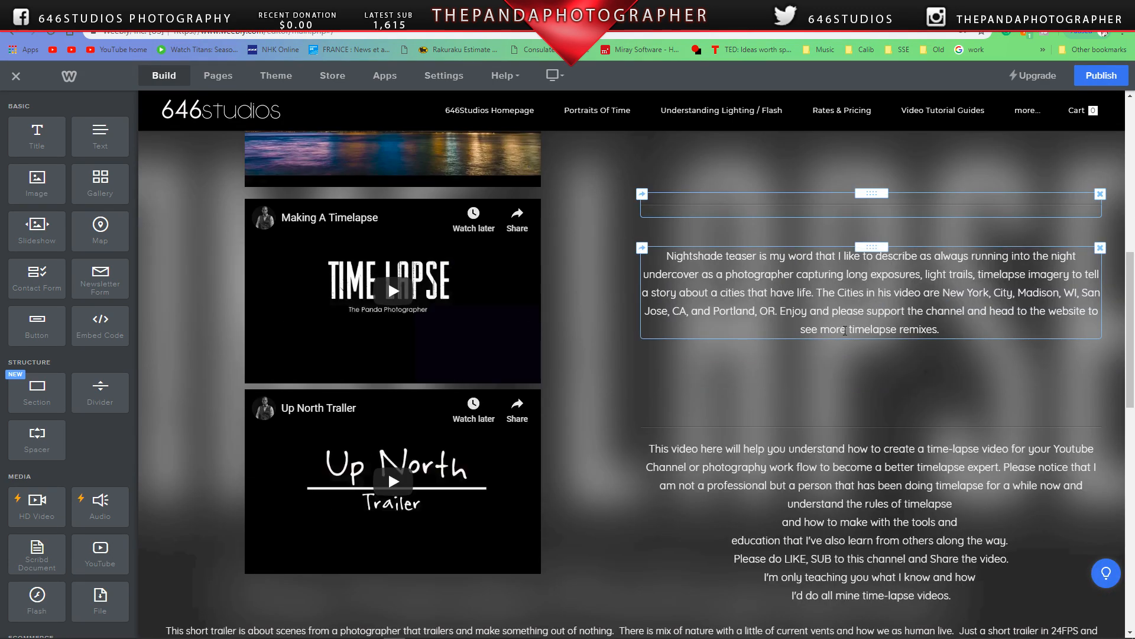
pyautogui.click(1098, 358)
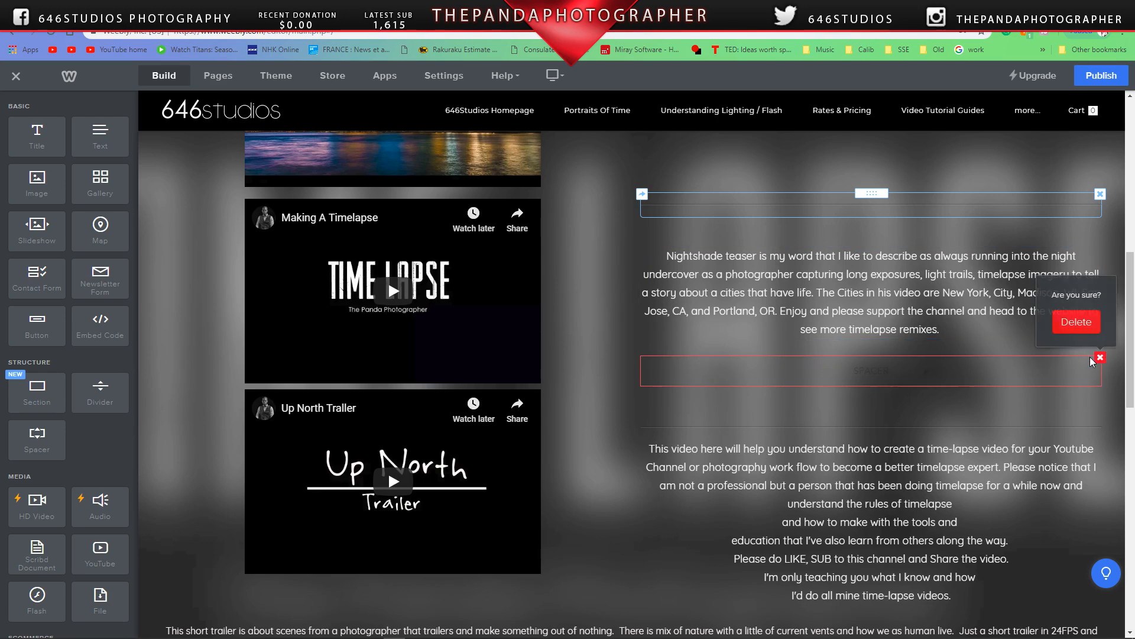
pyautogui.click(1076, 322)
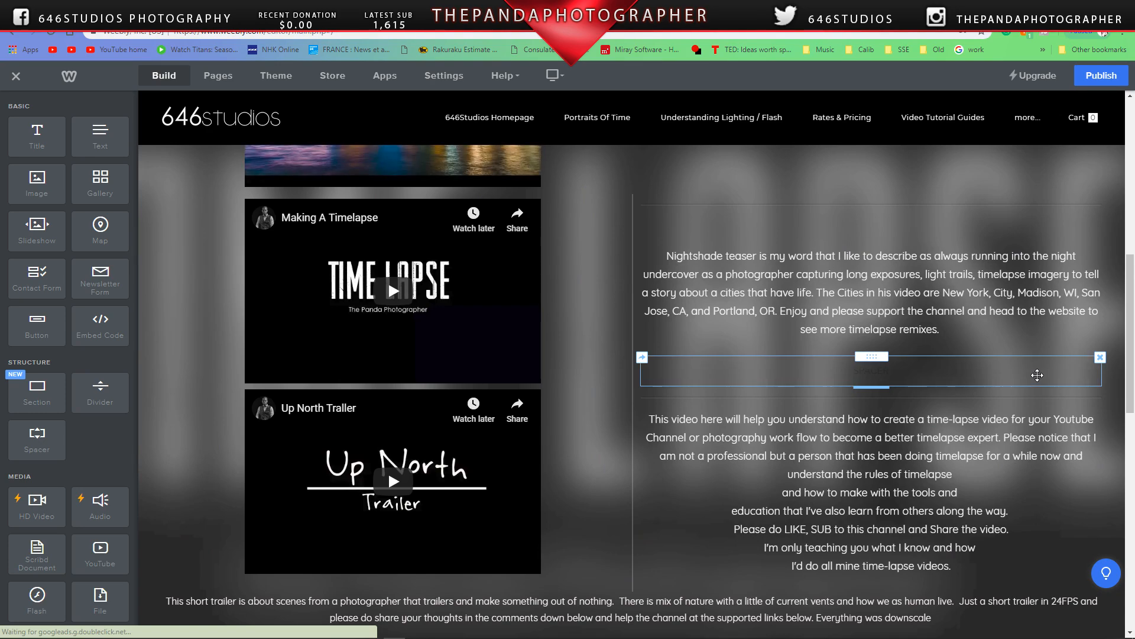
# Step: Review how the description paragraphs, spacers and dividers line up with the three videos
pyautogui.scroll(1, 1005, 361)
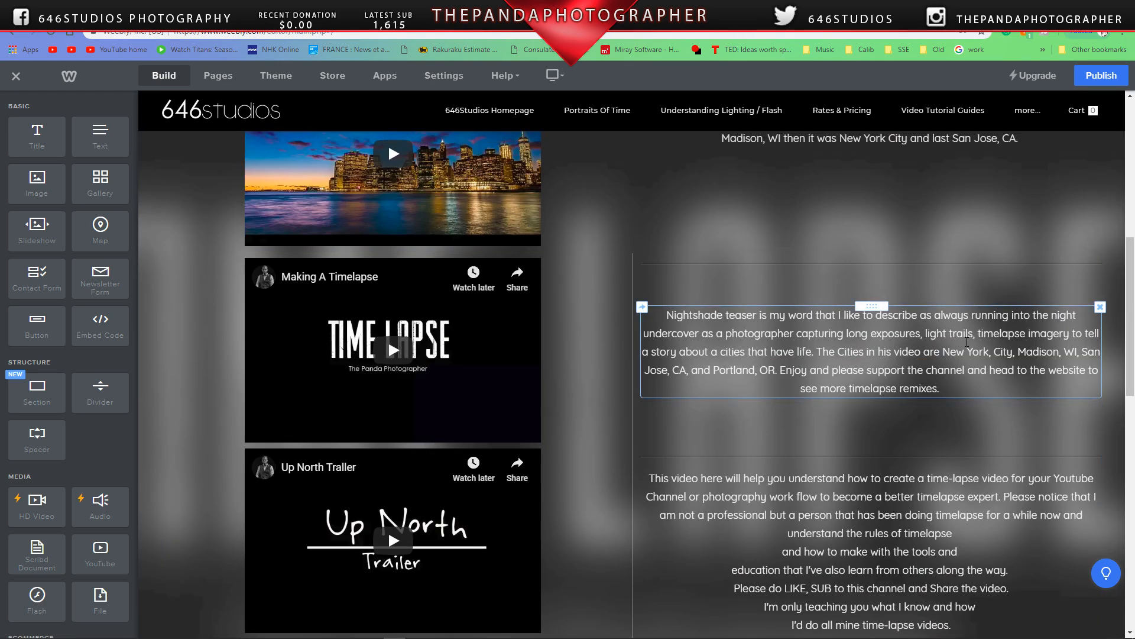
pyautogui.scroll(3, 967, 342)
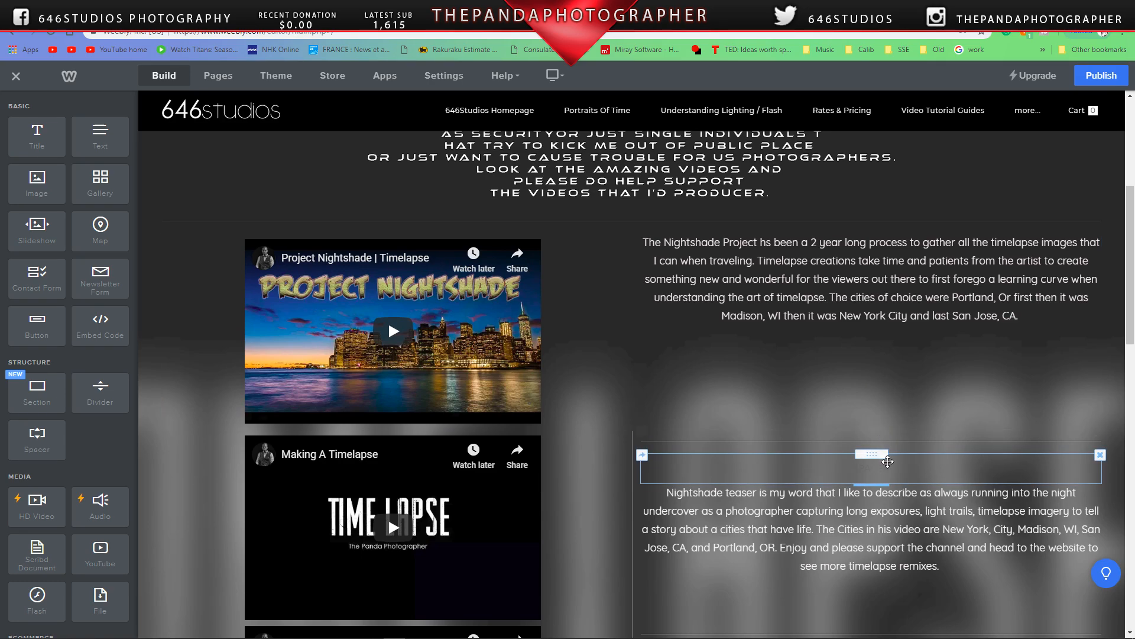
pyautogui.scroll(-1, 899, 461)
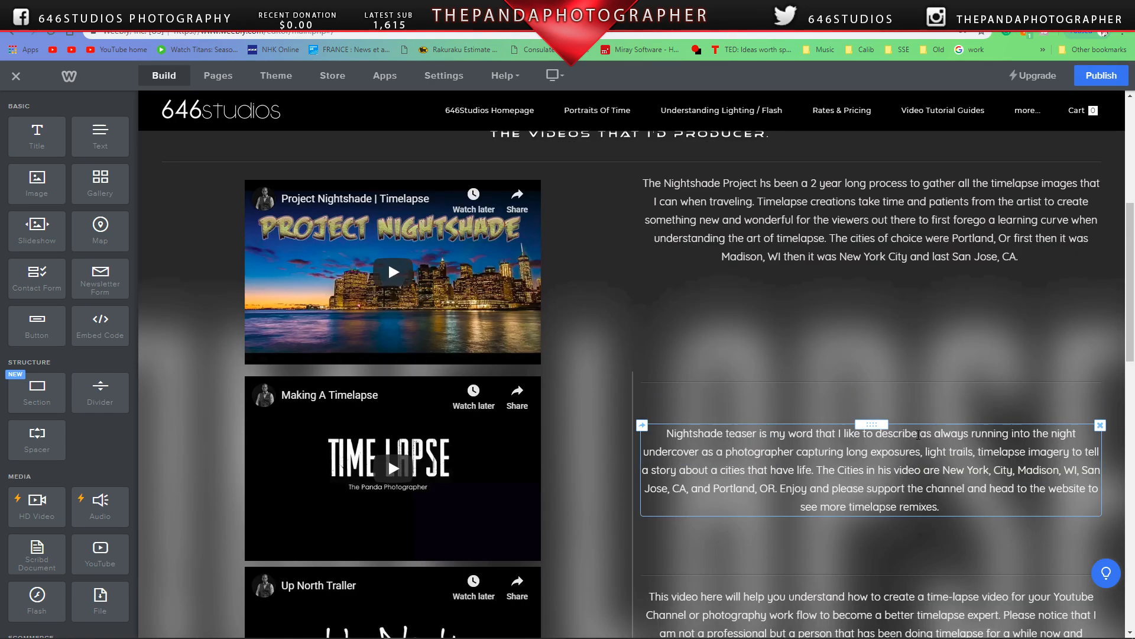
pyautogui.scroll(-4, 905, 432)
pyautogui.scroll(5, 893, 428)
pyautogui.scroll(-3, 893, 427)
pyautogui.scroll(-4, 892, 427)
pyautogui.scroll(7, 893, 426)
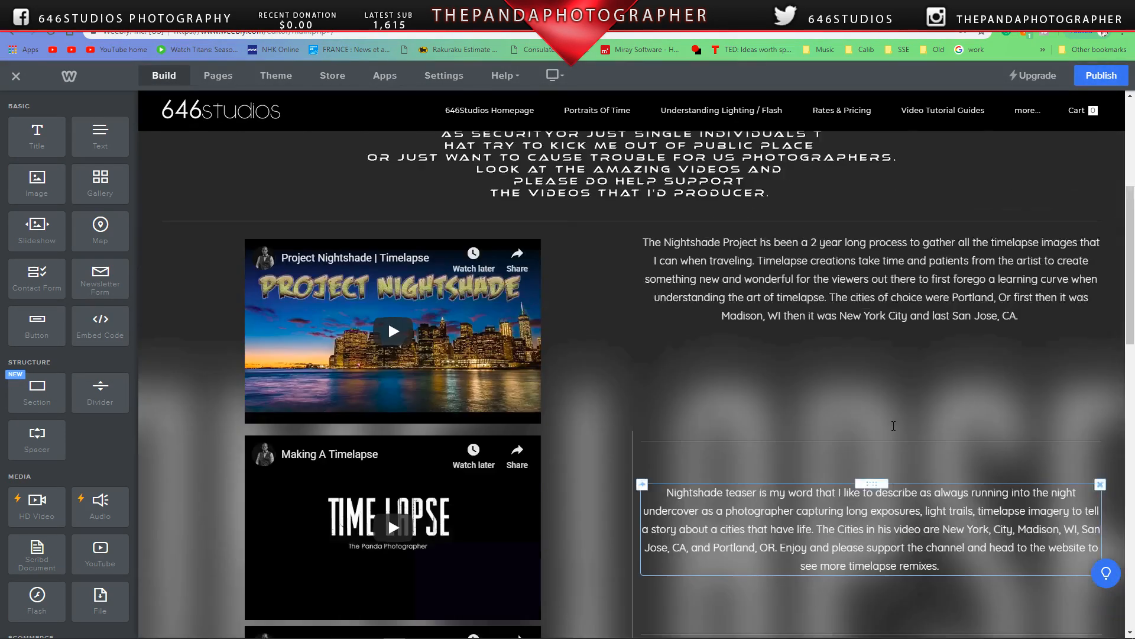
# Step: Copy the whole Nightshade Project paragraph and switch to TIMELAPSE INFO.psd in Photoshop
pyautogui.scroll(2, 893, 426)
pyautogui.moveTo(1018, 436); pyautogui.dragTo(648, 363)
pyautogui.rightClick(688, 363)
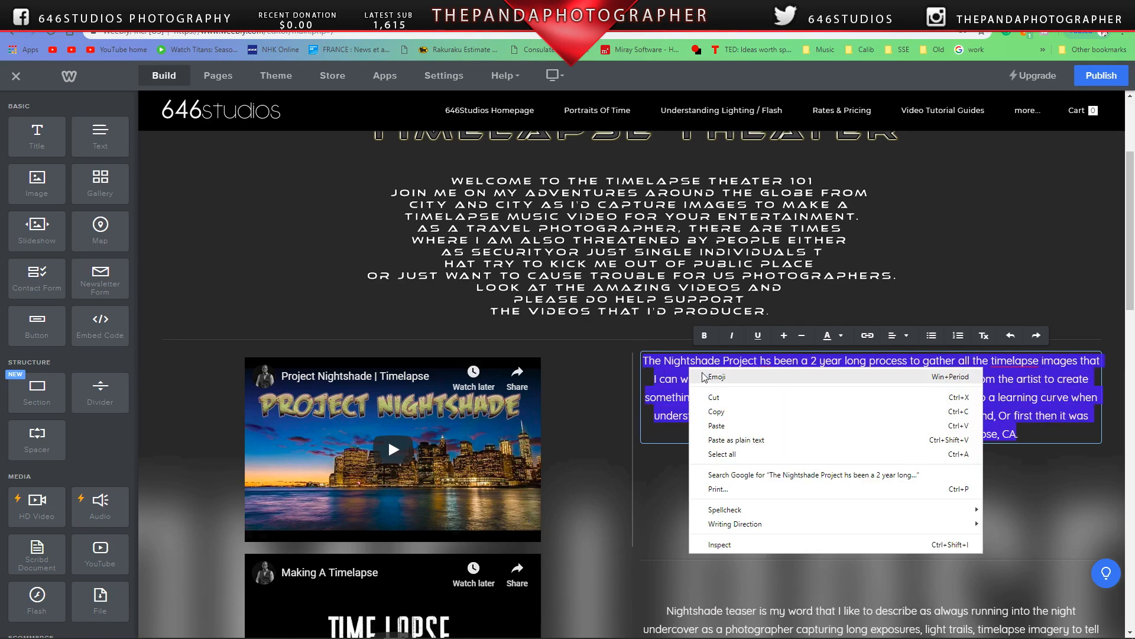
pyautogui.click(741, 411)
pyautogui.moveTo(272, 634)
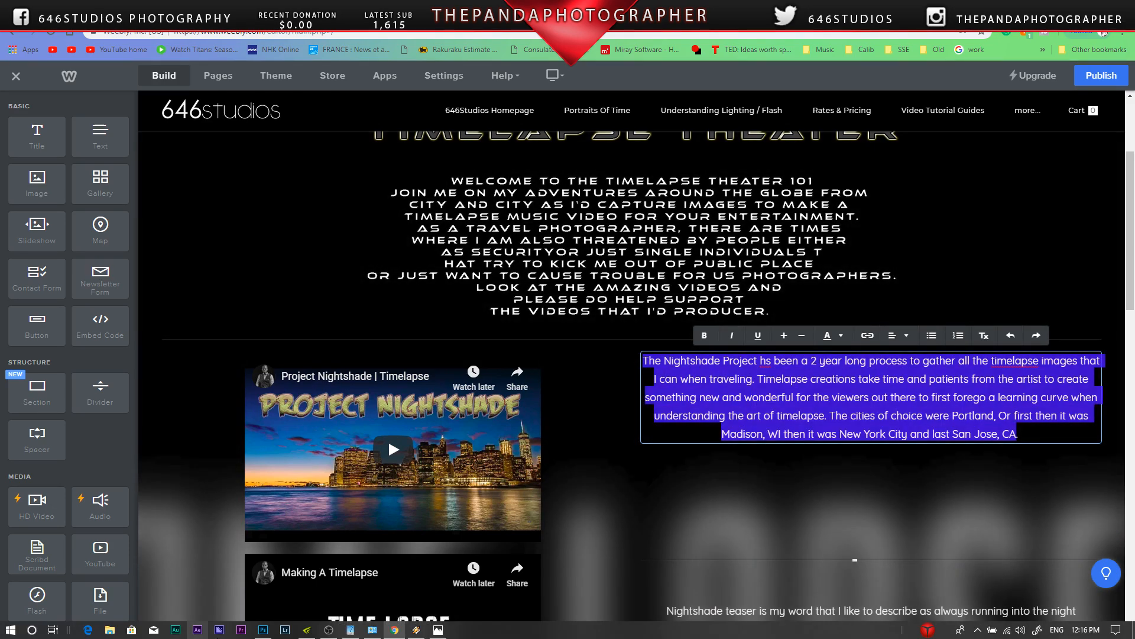
pyautogui.click(301, 552)
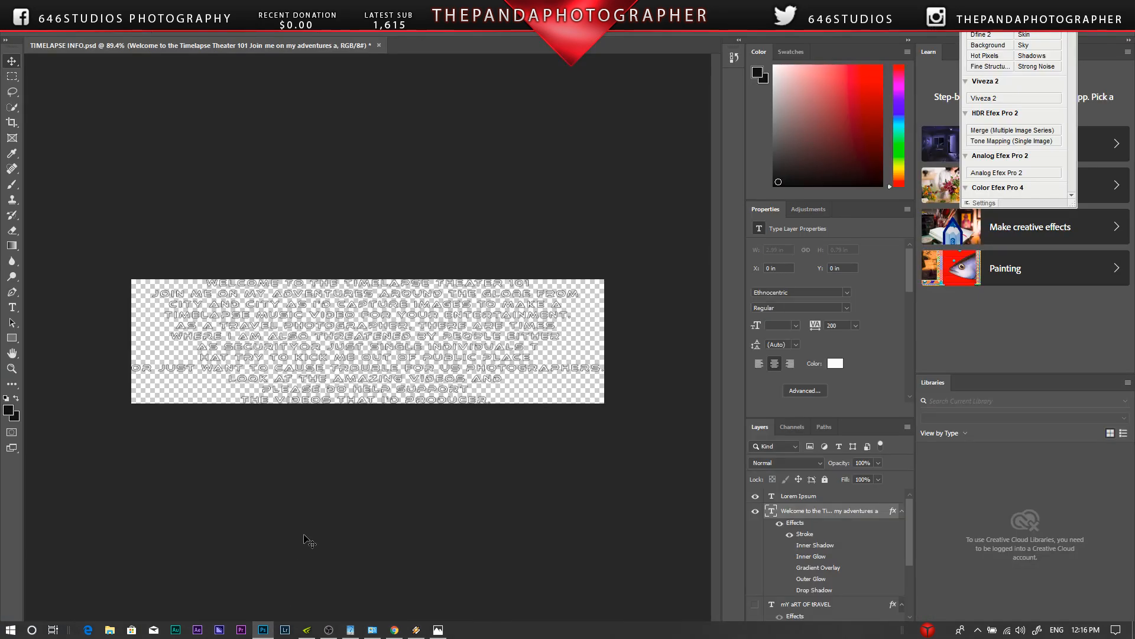
# Step: Undo the canvas crop and show the dark Layer 4 background behind the welcome text
pyautogui.click(51, 7)
pyautogui.click(59, 18)
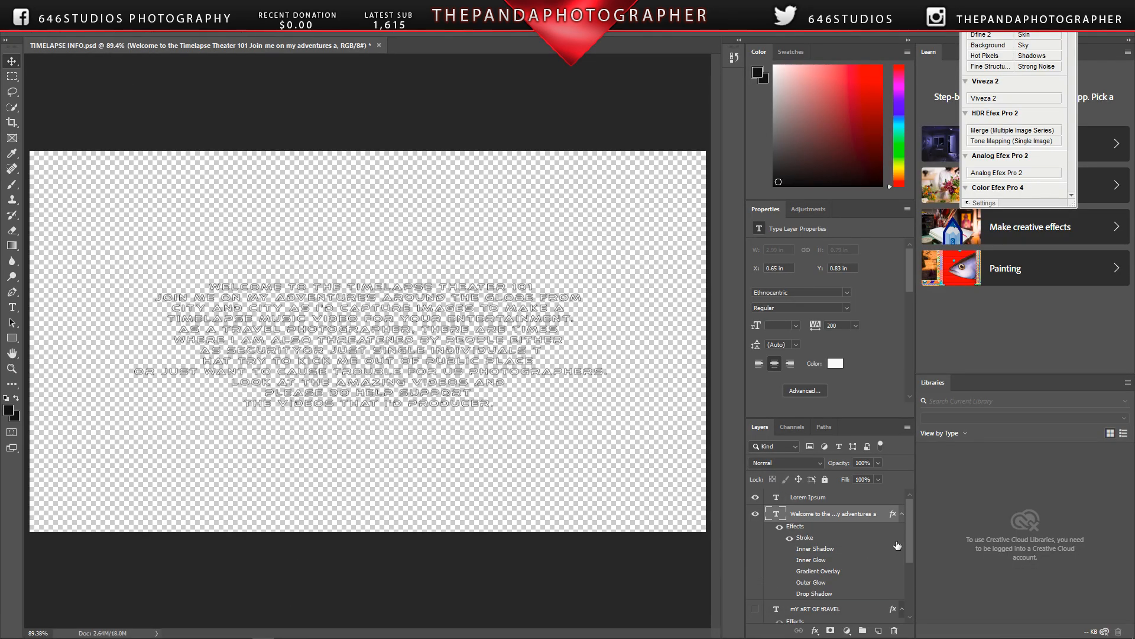
pyautogui.scroll(-3, 908, 548)
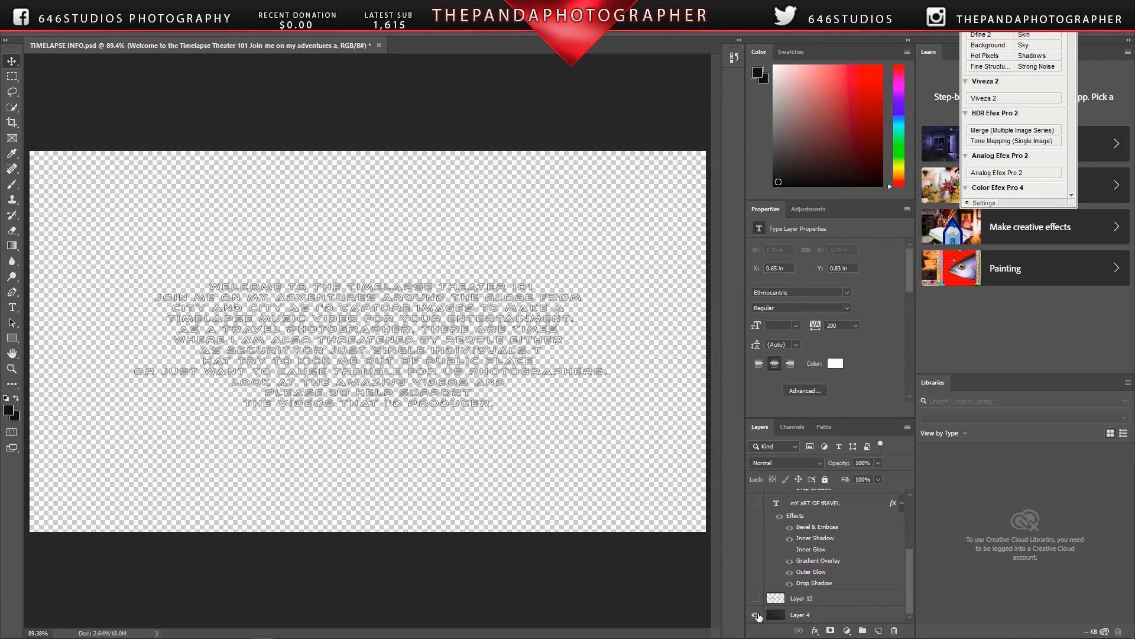
pyautogui.click(756, 615)
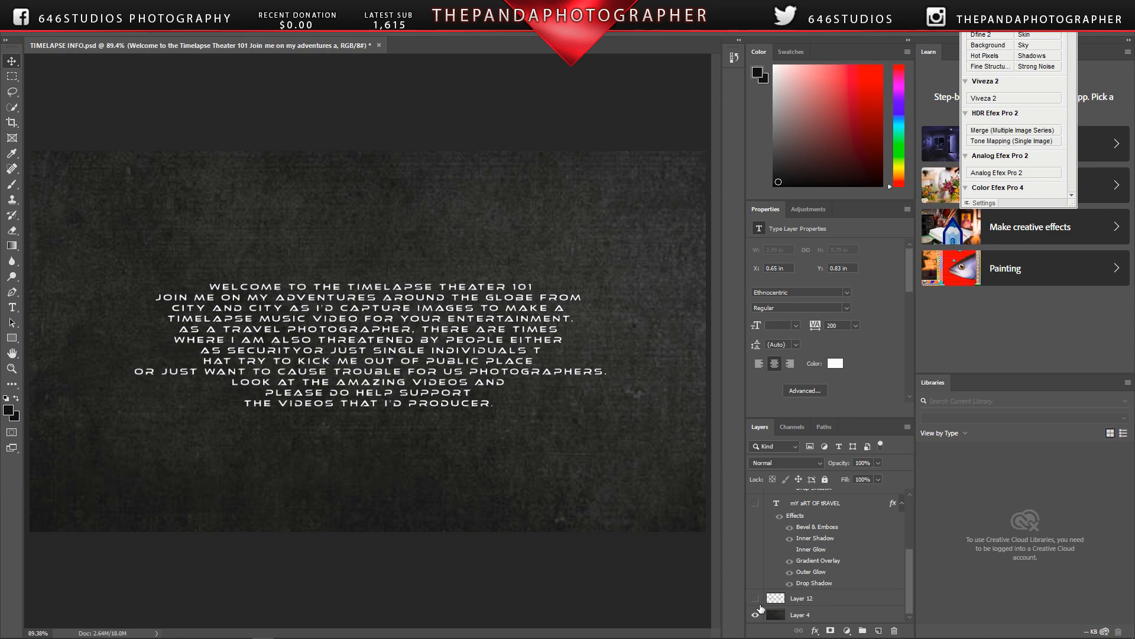
# Step: Replace the welcome text with the copied Nightshade Project paragraph and break the line after "something new and wonderful"
pyautogui.doubleClick(445, 385)
pyautogui.hotkey('ctrl', 'v')
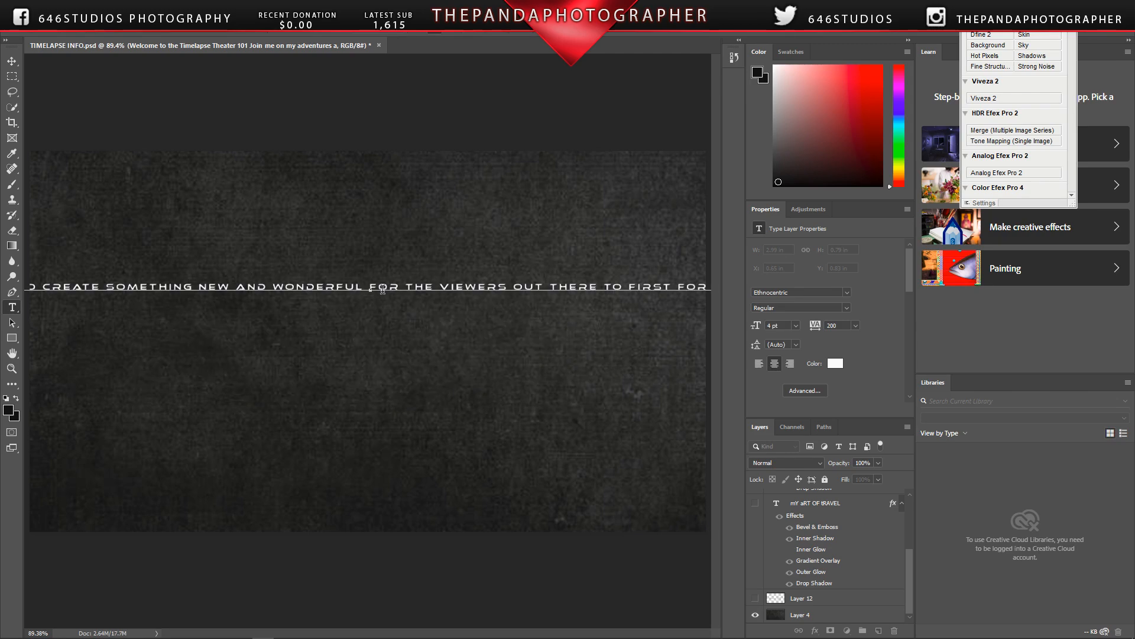
pyautogui.press('Return')
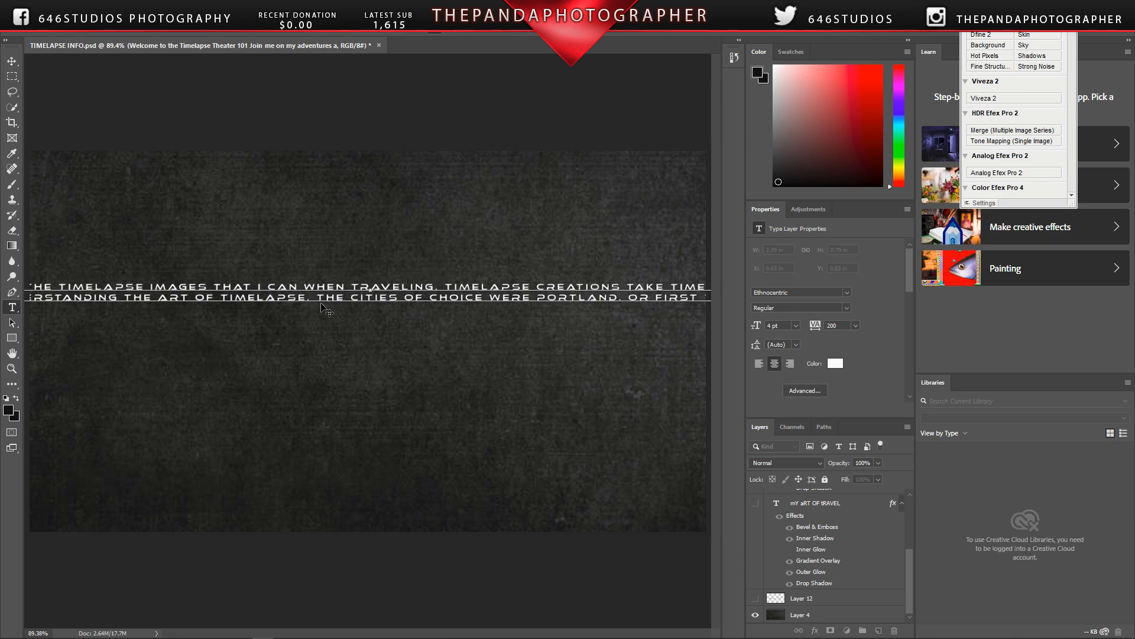
# Step: Select the entire pasted paragraph and set its font size to 3 pt
pyautogui.click(327, 33)
pyautogui.click(346, 286)
pyautogui.tripleClick(346, 285)
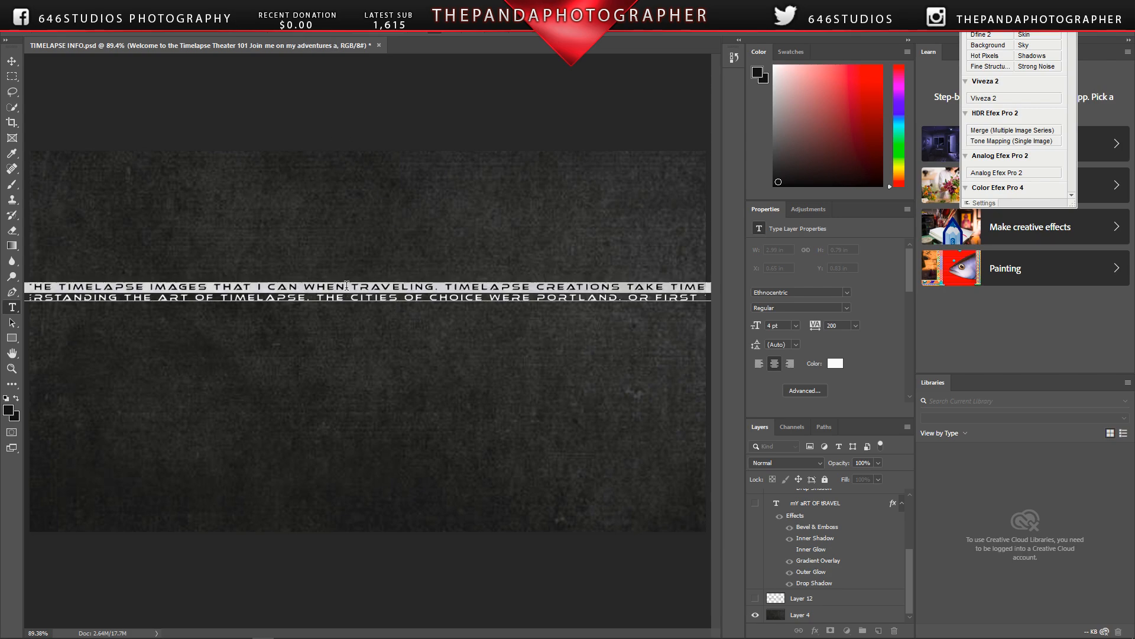
pyautogui.doubleClick(346, 286)
pyautogui.tripleClick(350, 297)
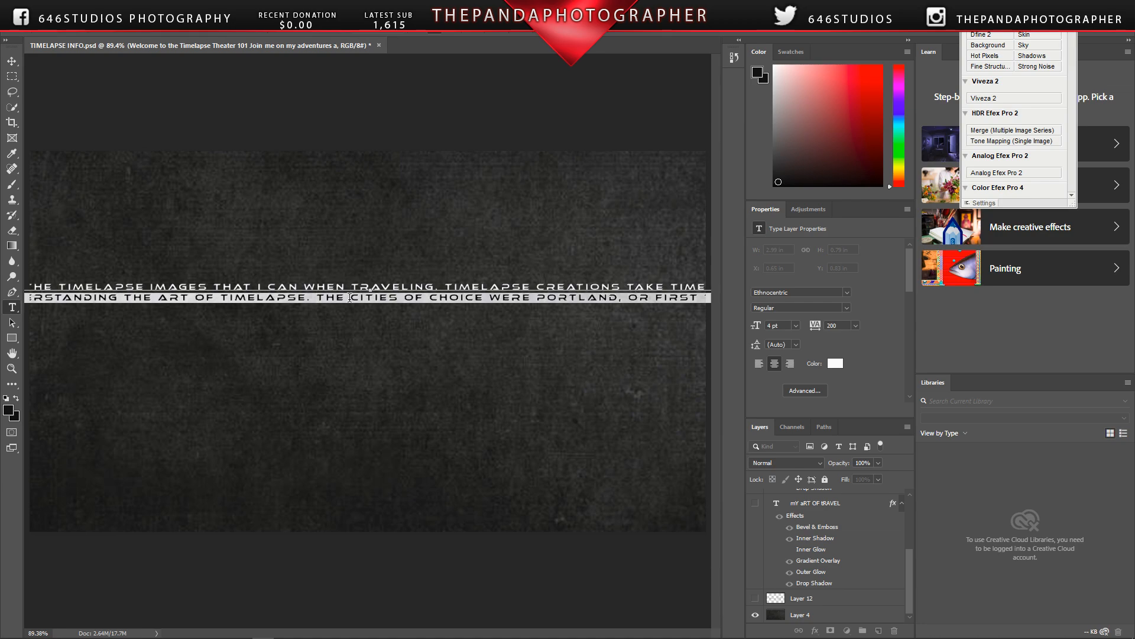
pyautogui.click(350, 298)
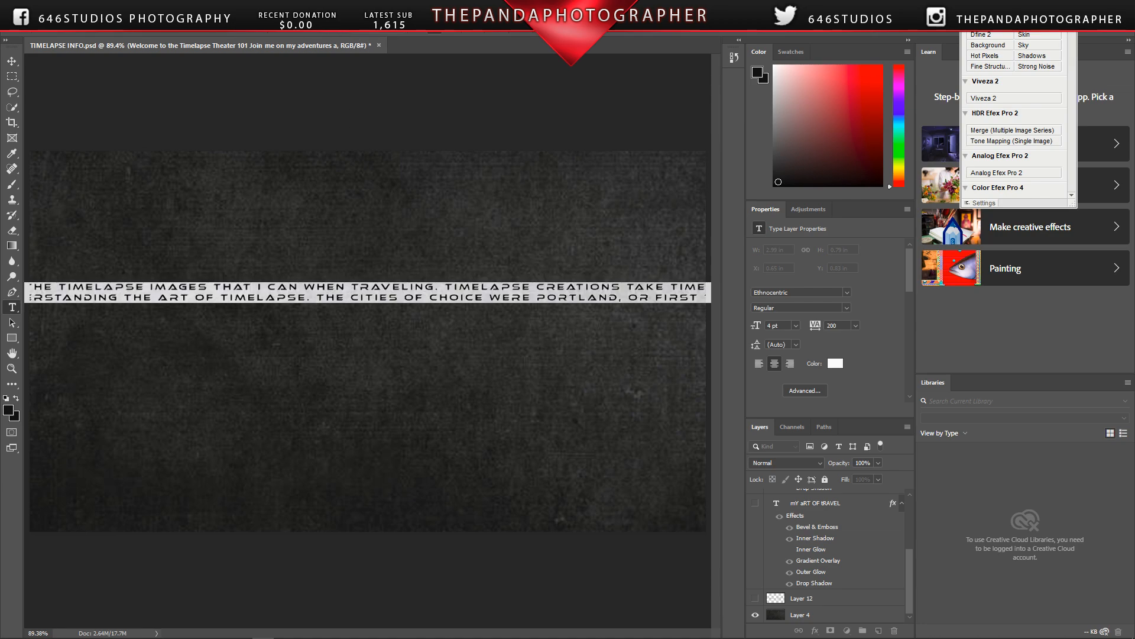
pyautogui.hotkey('ctrl', 'shift', ',')
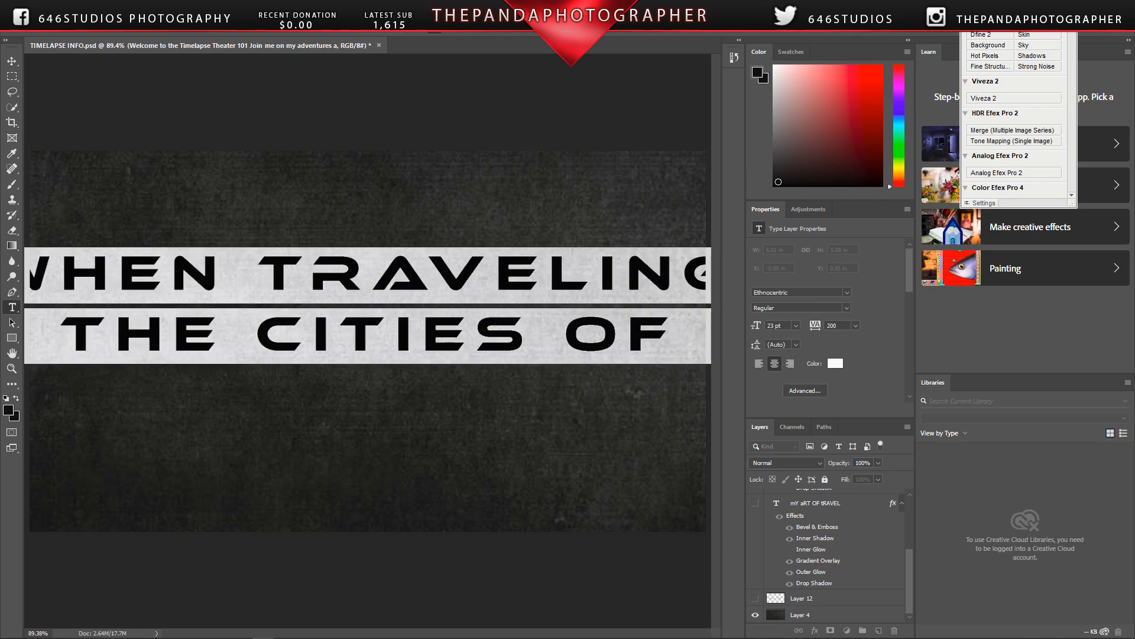
pyautogui.press('Return')
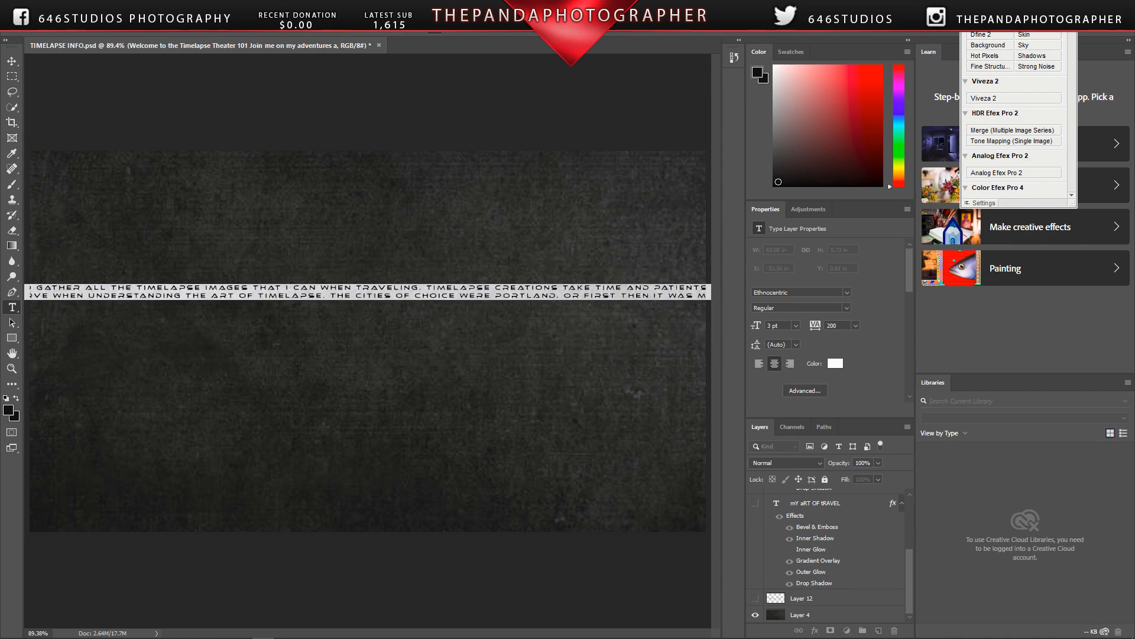
# Step: Split the beginning of the paragraph into shorter lines, with breaks after "traveling.", "gather" and "process"
pyautogui.click(419, 290)
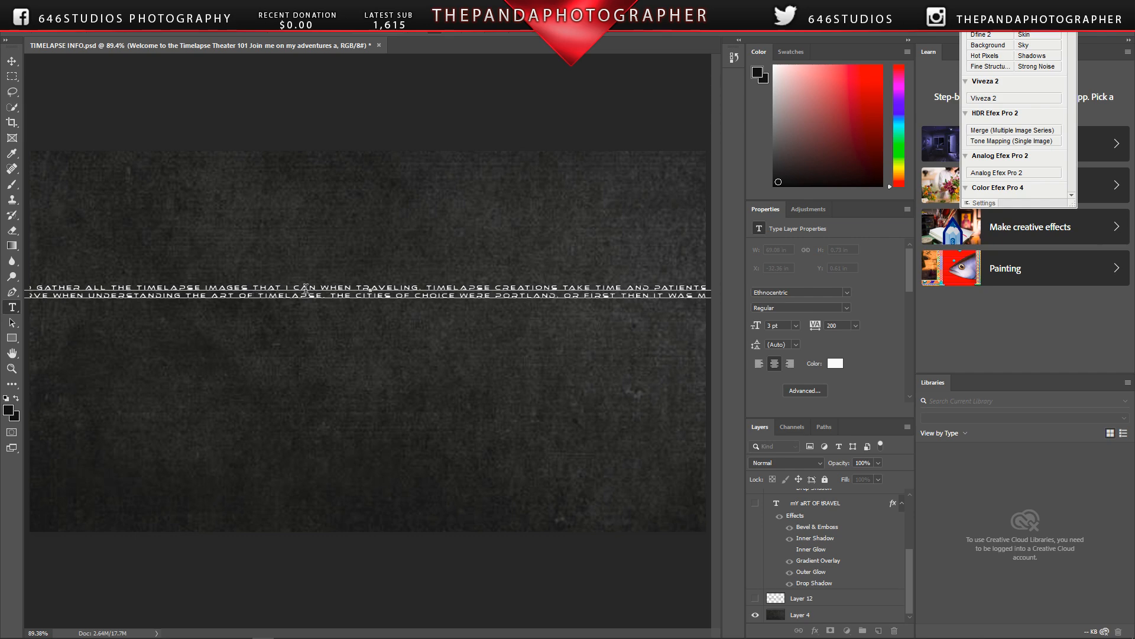
pyautogui.click(425, 287)
pyautogui.press('Return')
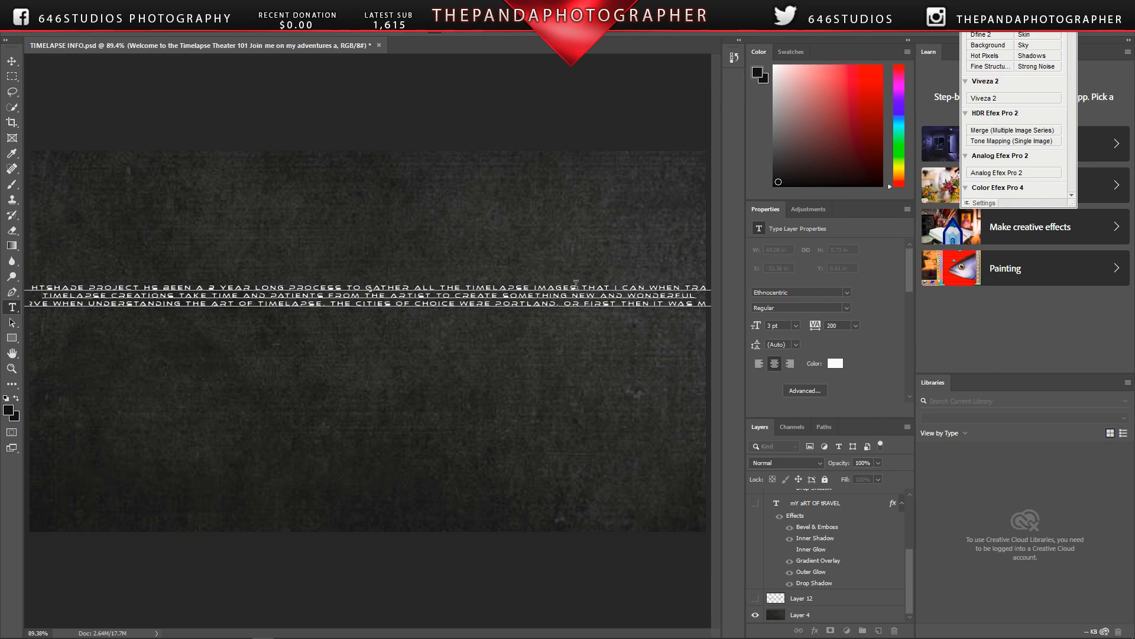
pyautogui.click(416, 288)
pyautogui.press('Return')
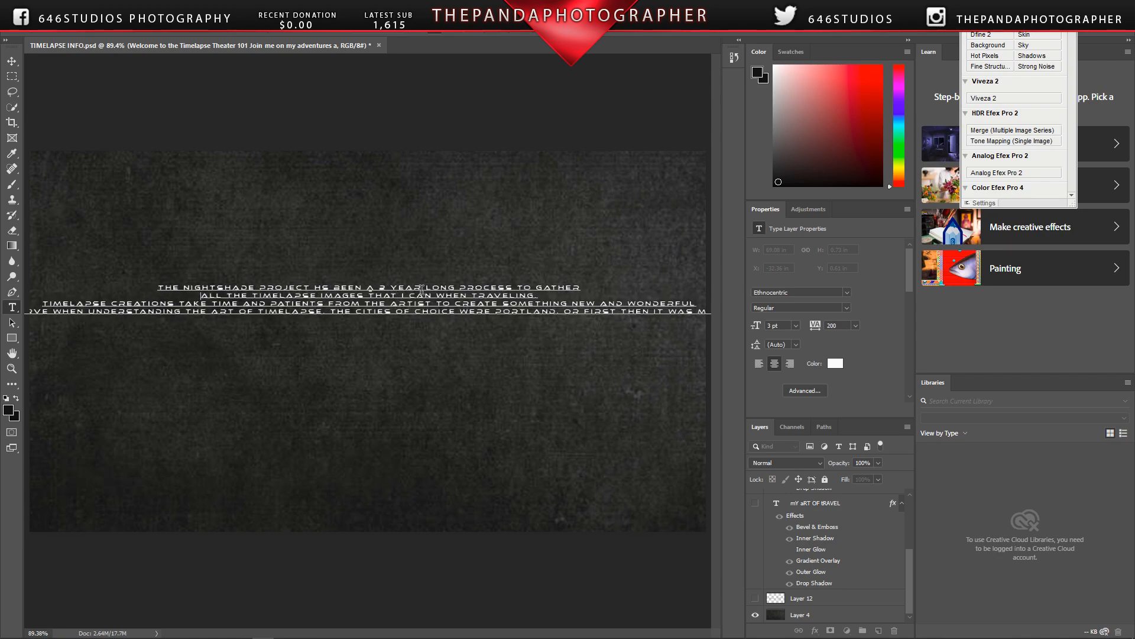
pyautogui.click(519, 287)
pyautogui.press('Return')
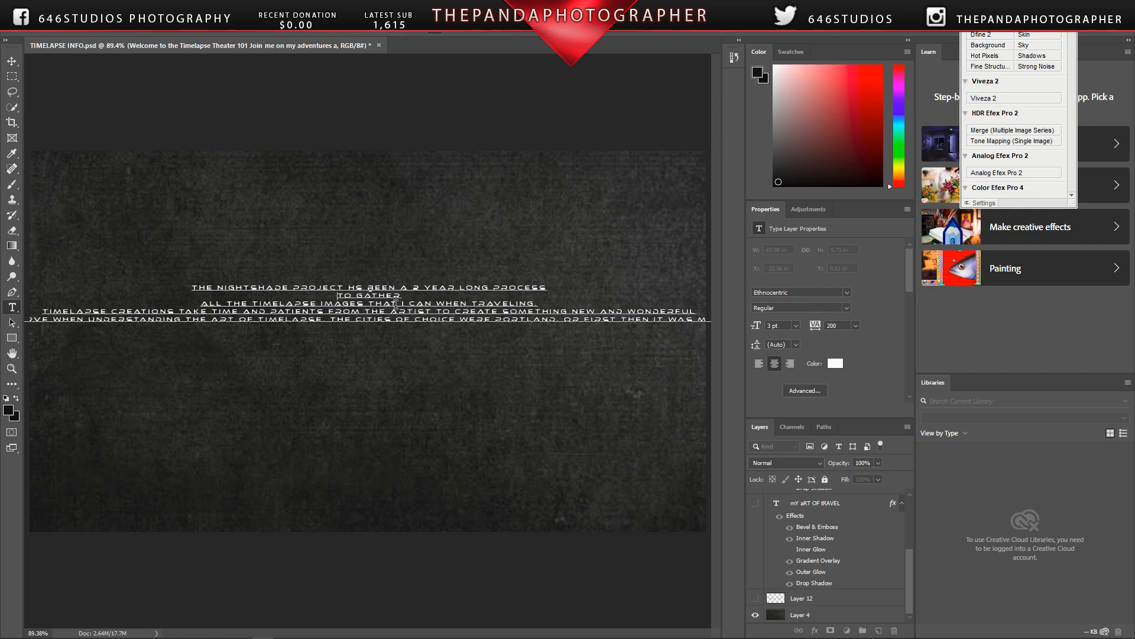
# Step: Replace the two lines after "process" with "TO GATHER THE CITIES I'VE VISITED AND HAVE SHOWN TRUTH" and "TO THE COLORS THEY" on separate lines
pyautogui.moveTo(538, 303); pyautogui.dragTo(218, 294)
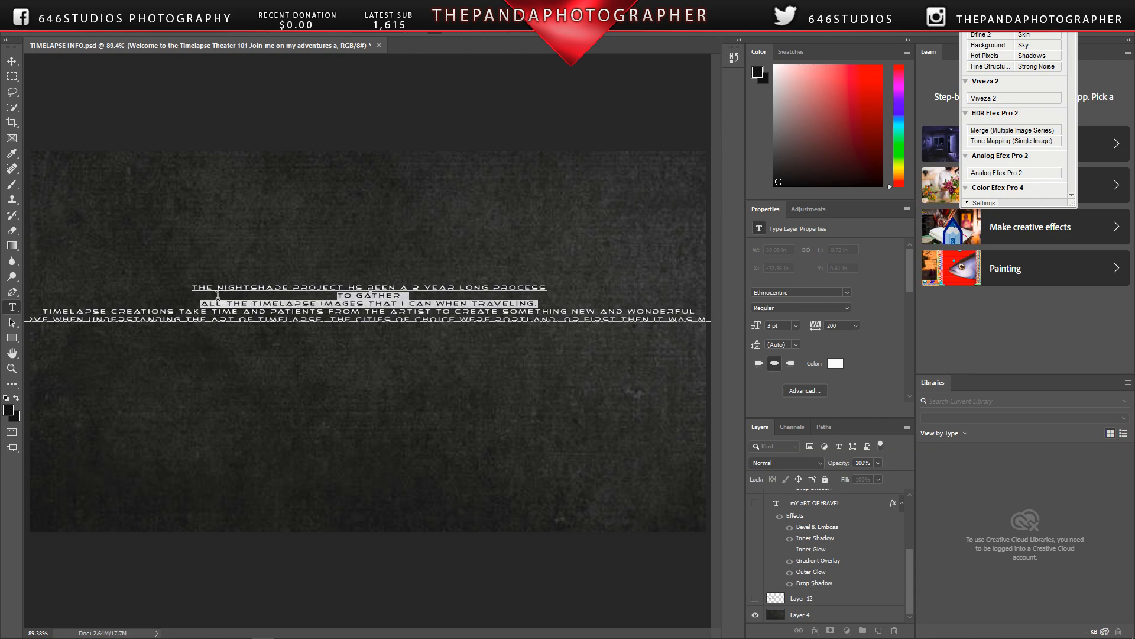
pyautogui.press('BackSpace')
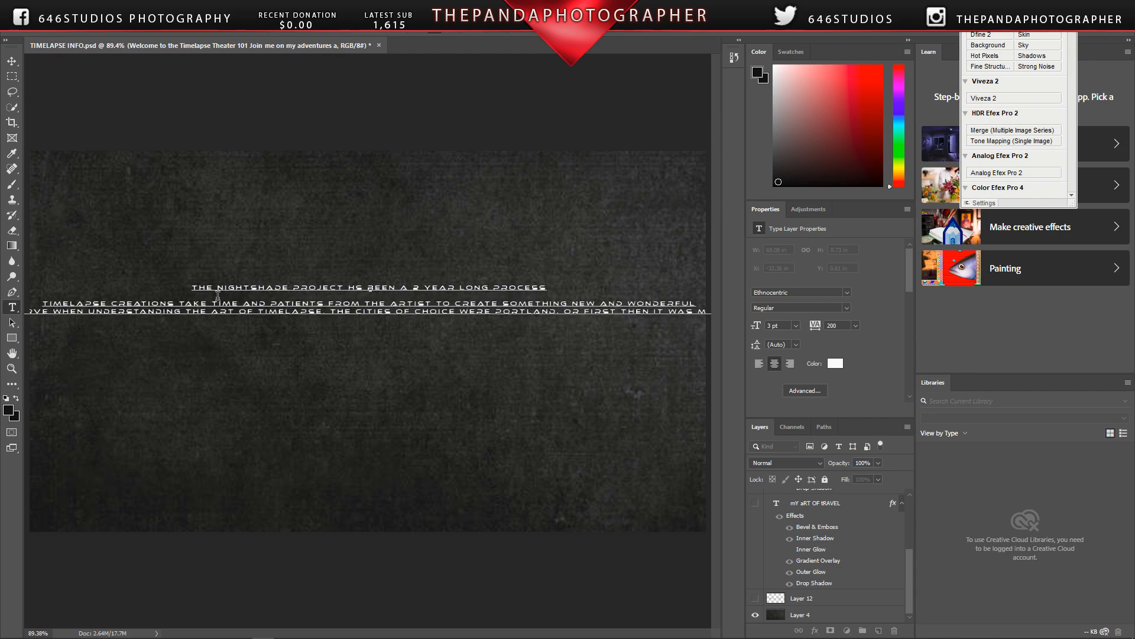
pyautogui.write("TO GATHER THE CITIES I'VE VISITED AND")
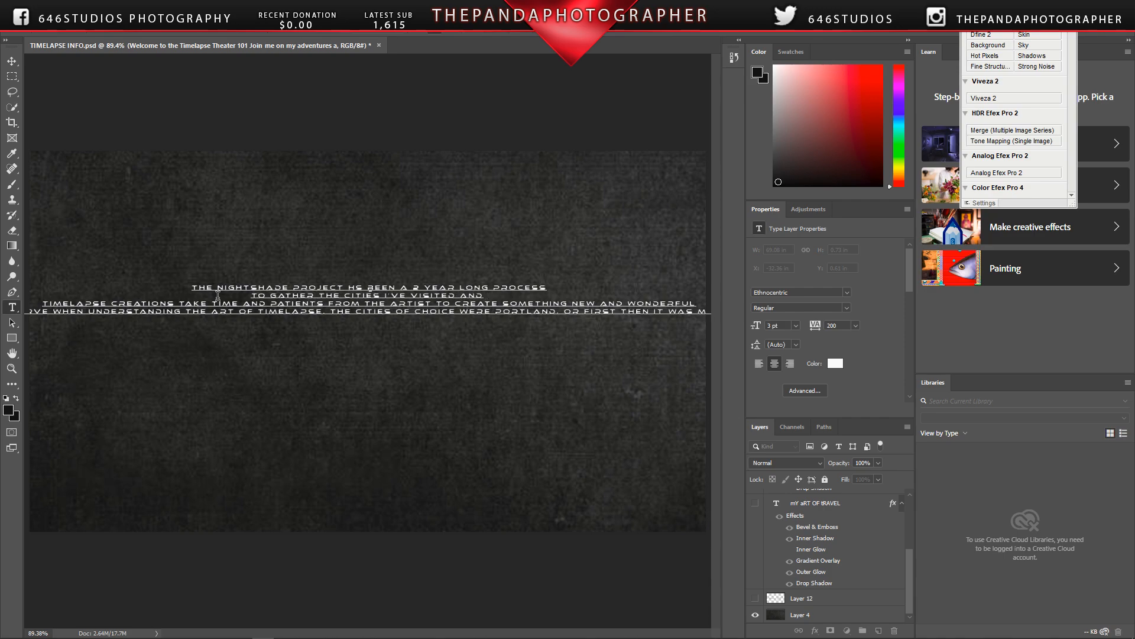
pyautogui.write(' HAVE SHOWN')
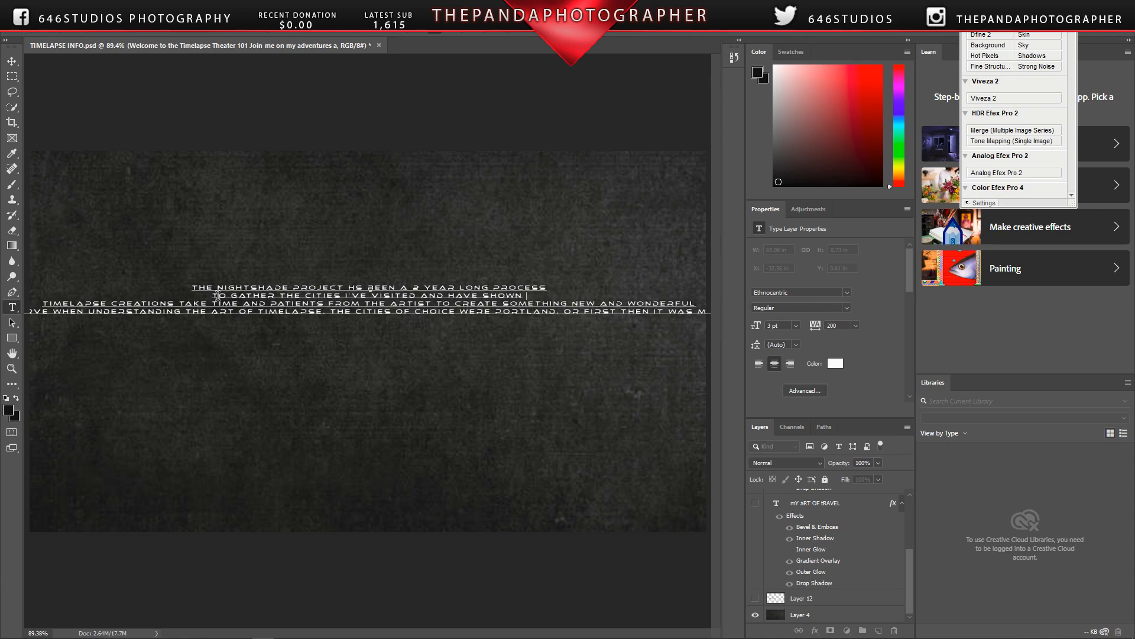
pyautogui.write(' TH')
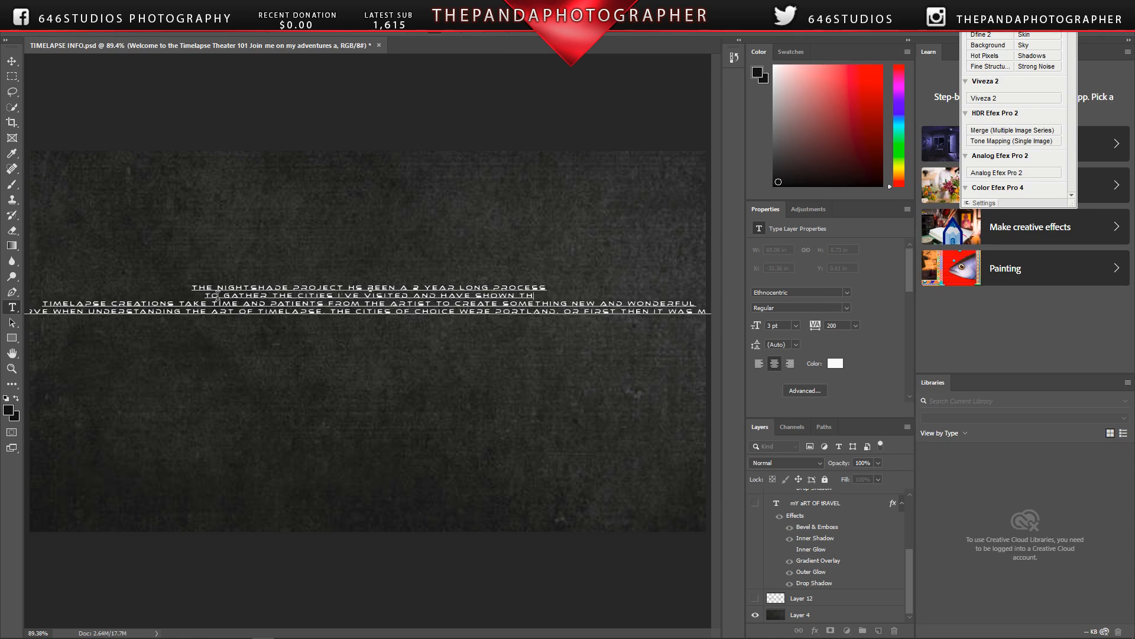
pyautogui.write('E')
pyautogui.write('UTH')
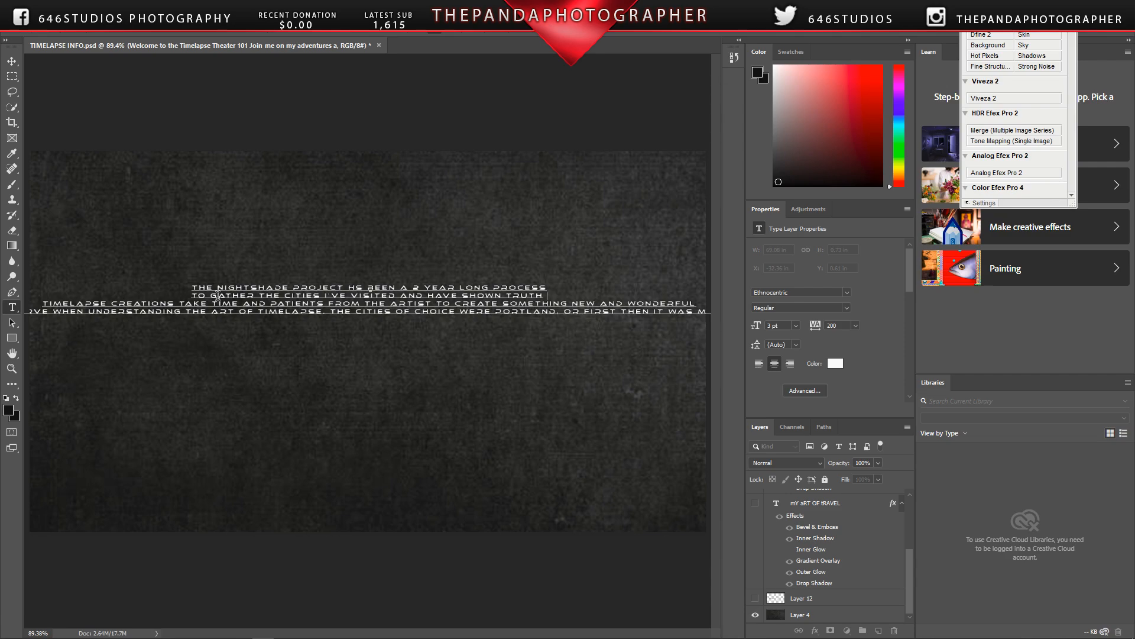
pyautogui.press('Return')
pyautogui.write('TO THE COLORS THEY')
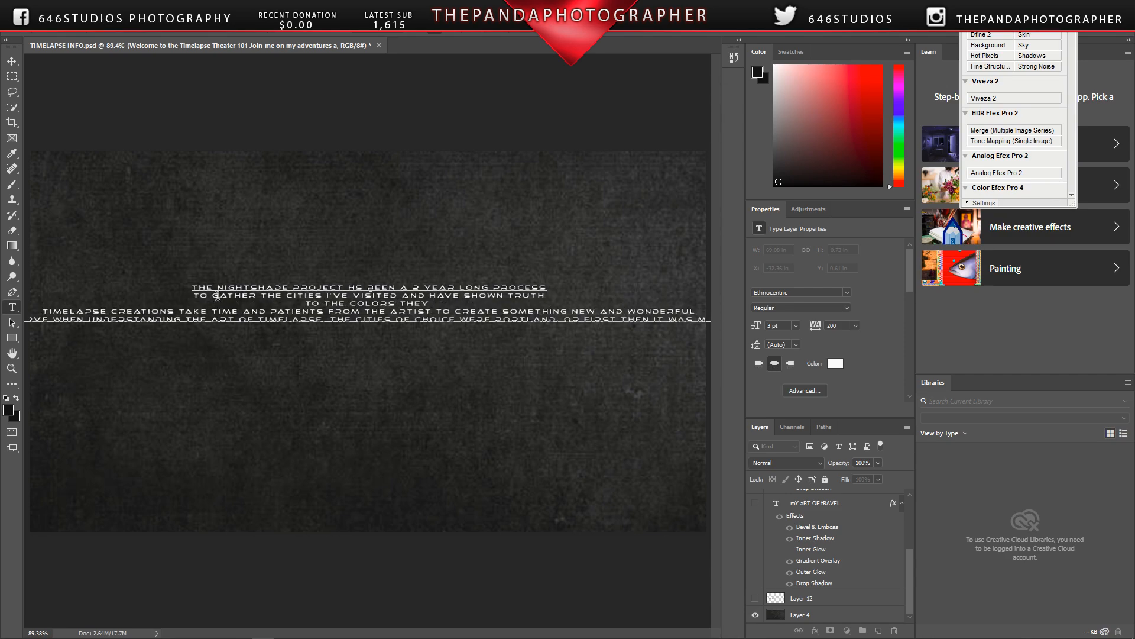